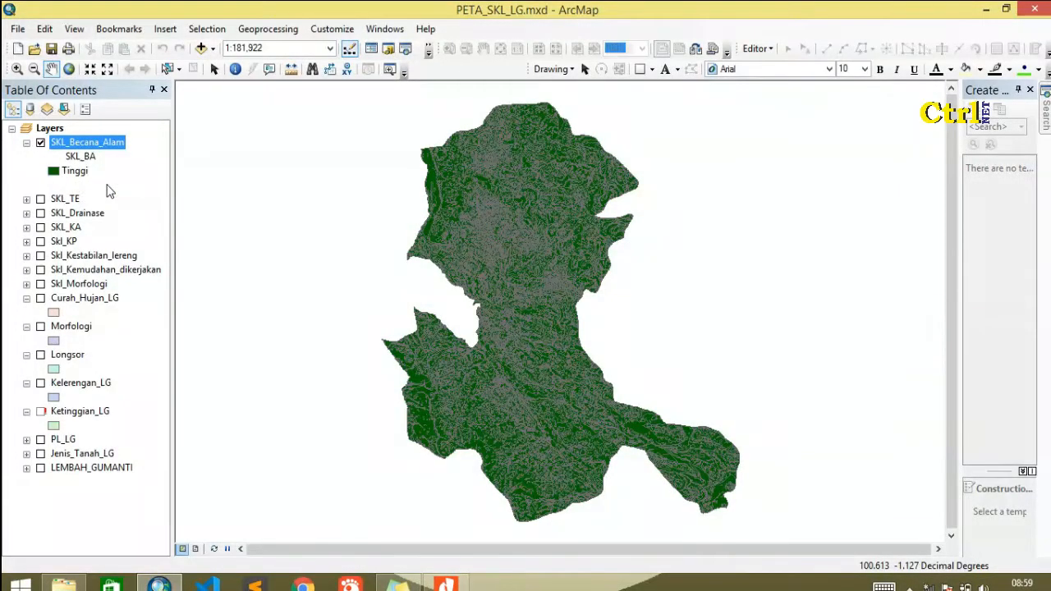
Open the attribute table of the SKL_Pembuangan_Limbah layer and examine its last fields
left_click(106, 187)
right_click(106, 186)
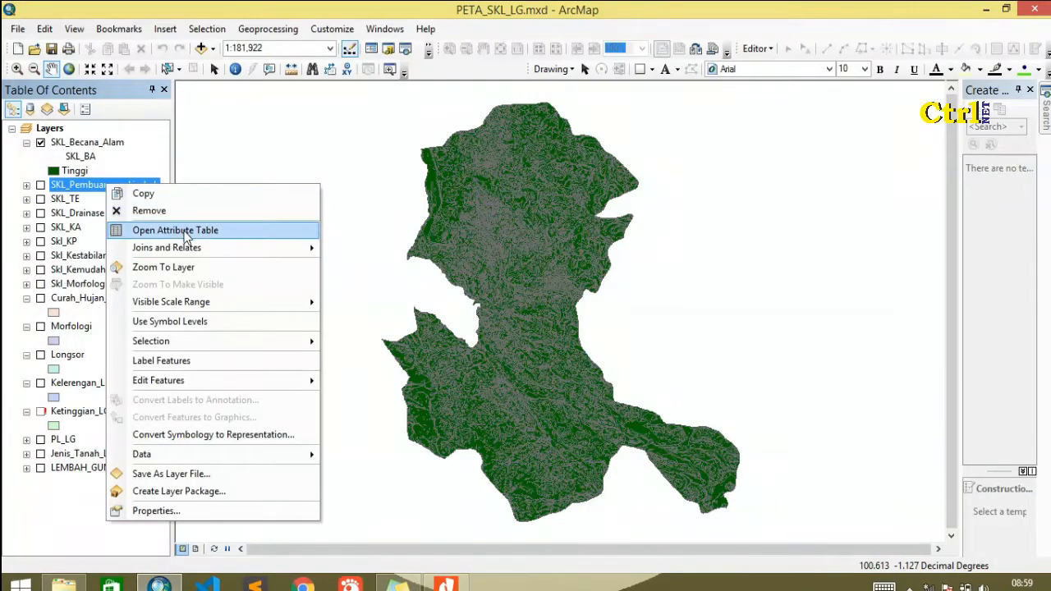
left_click(183, 228)
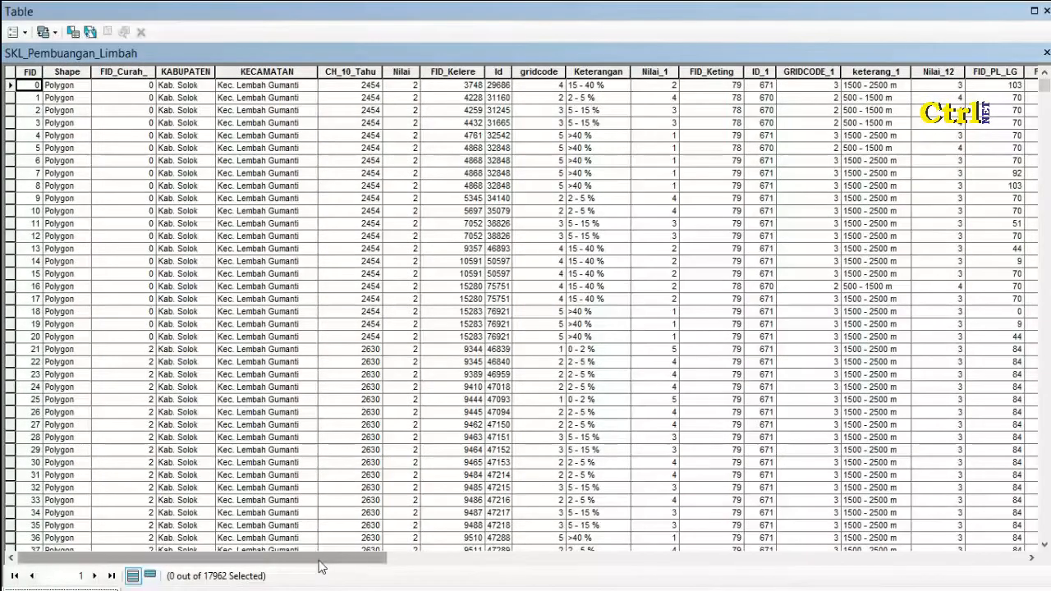
left_click_drag(322, 566, 952, 551)
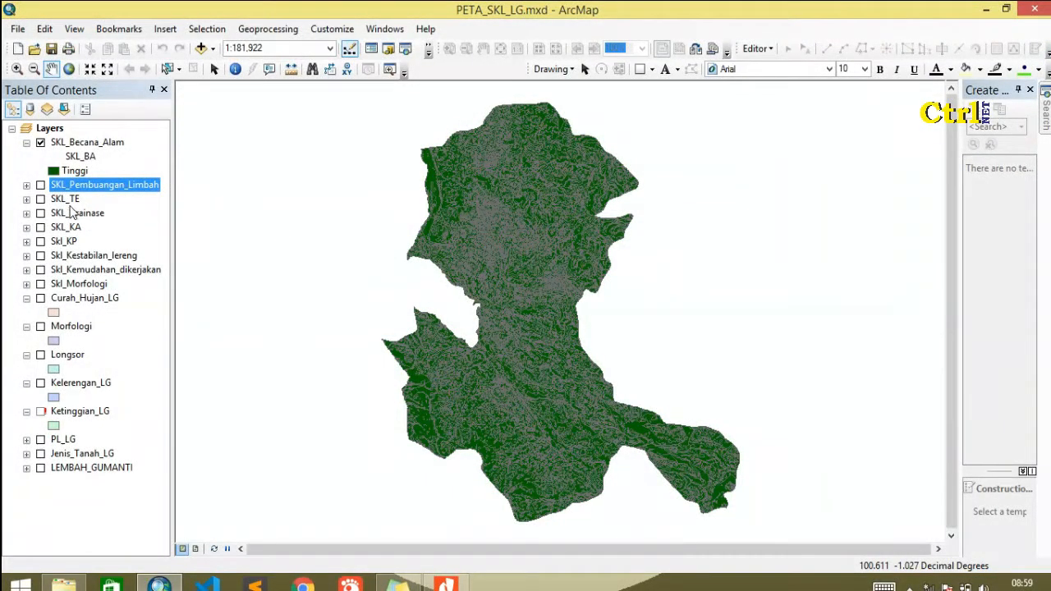
Examine the Skor and Bobot_TE fields in the SKL_TE layer's attribute table and close the table
left_click(65, 201)
left_click(69, 204)
left_click(98, 202)
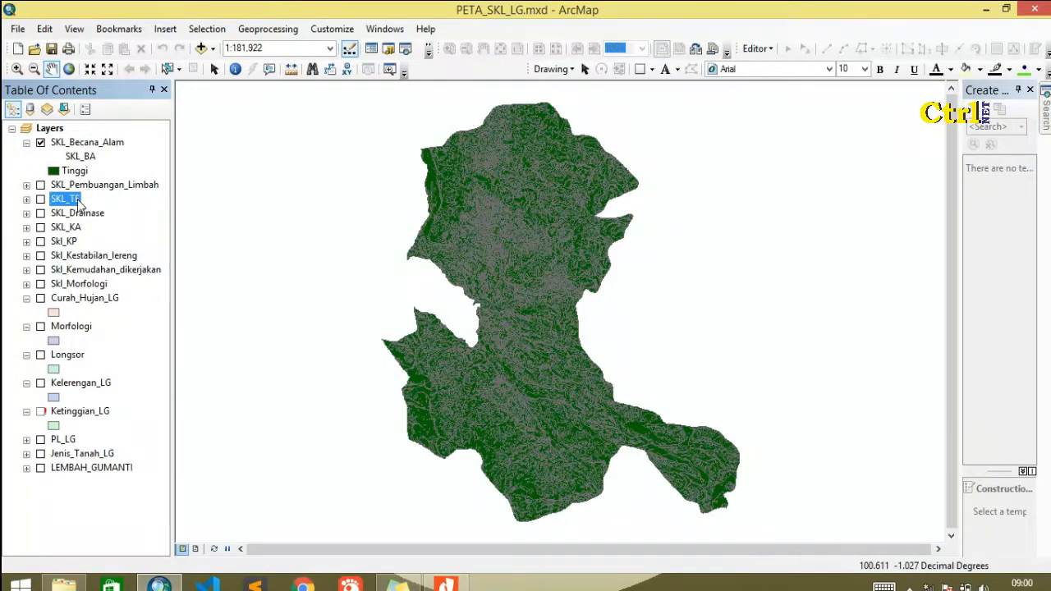
right_click(77, 205)
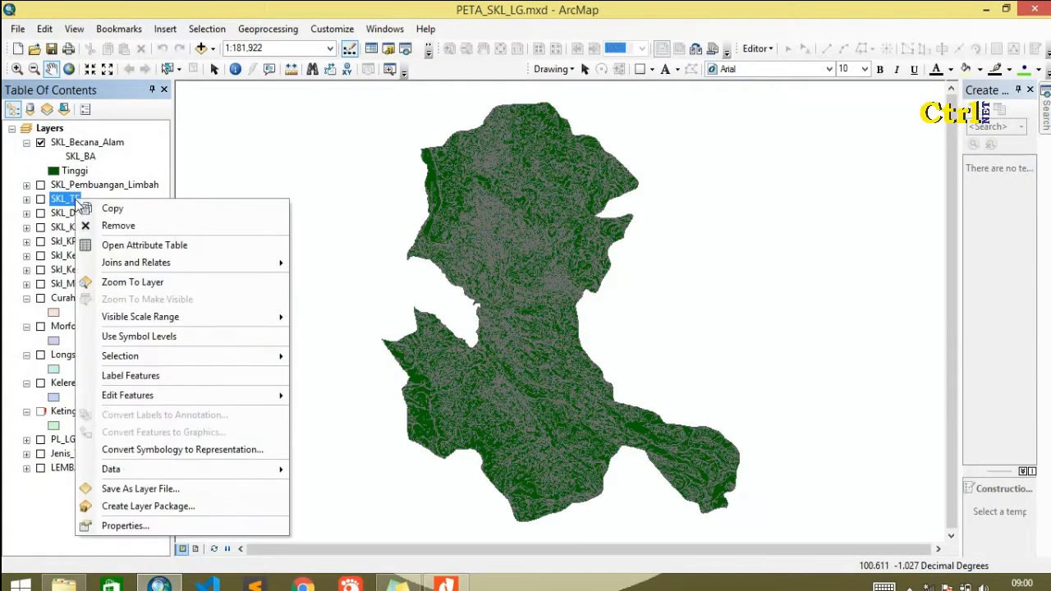
left_click(139, 244)
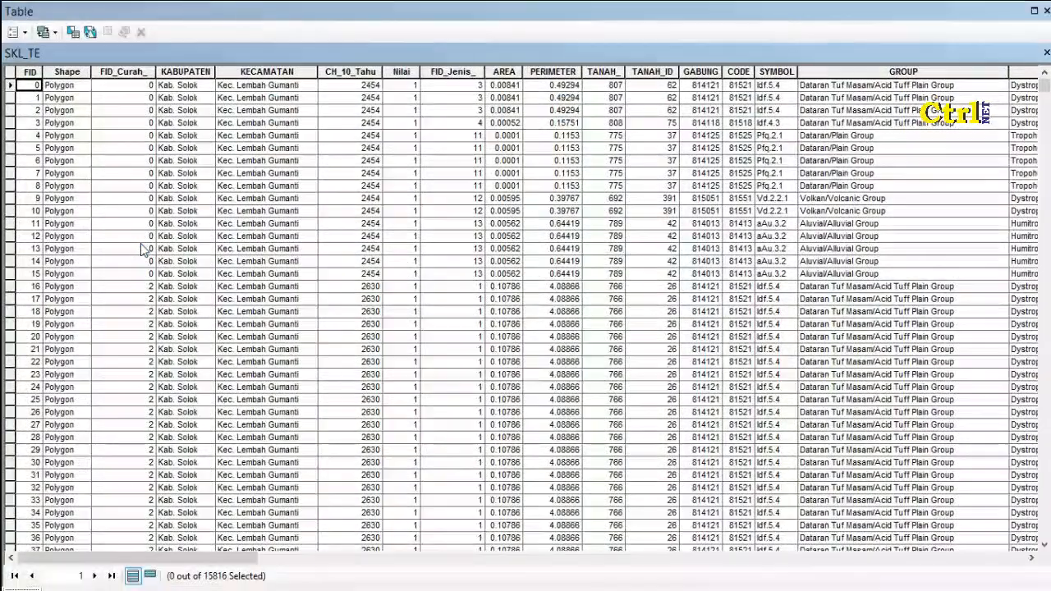
left_click_drag(175, 561, 962, 577)
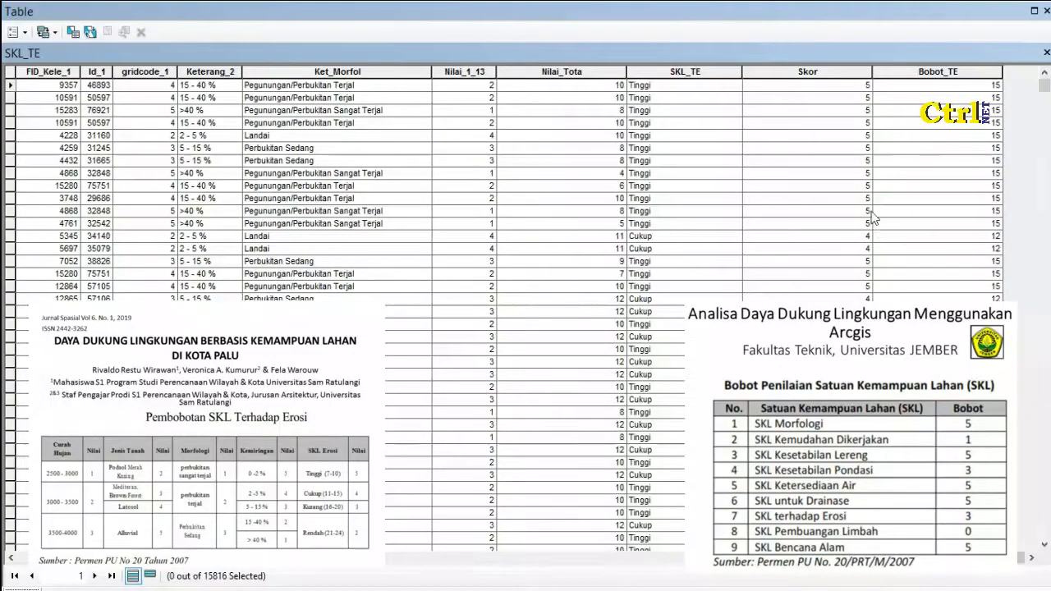
left_click(831, 74)
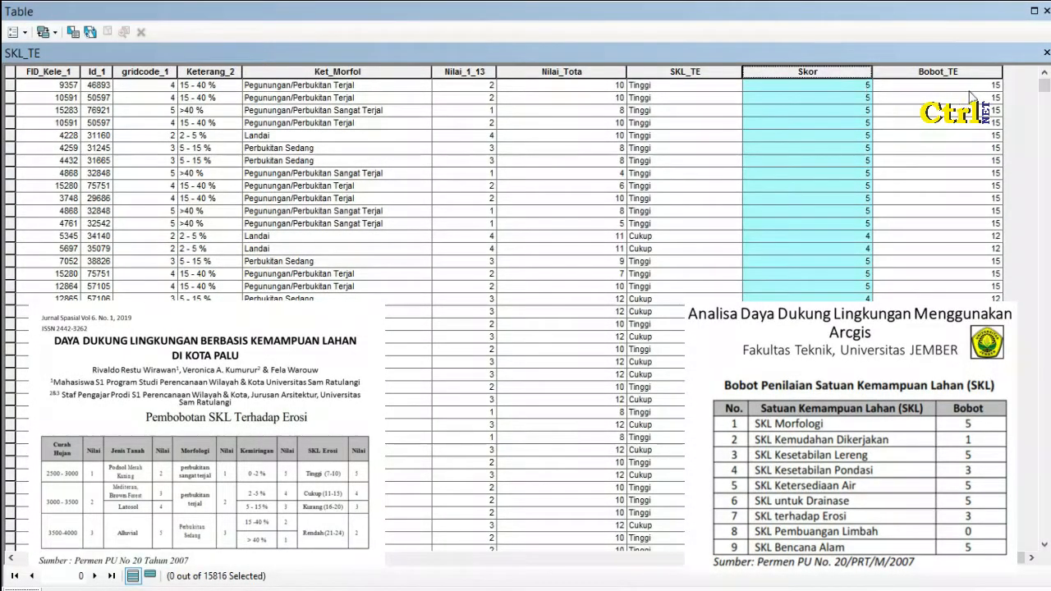
mouse_move(1046, 88)
left_mouse_down()
mouse_move(1045, 308)
mouse_move(1045, 88)
left_mouse_up()
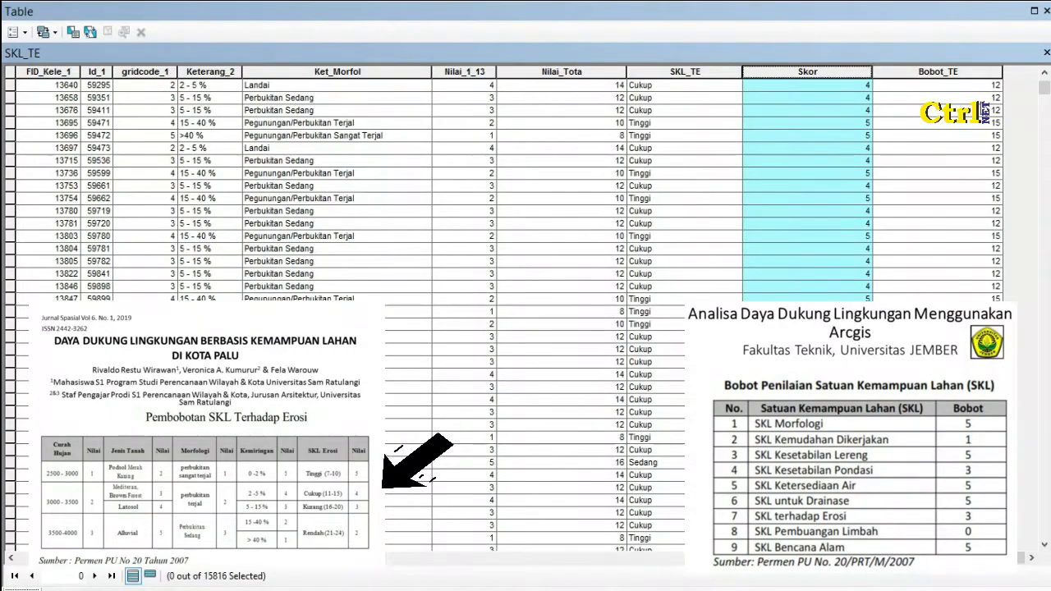
left_click(937, 68)
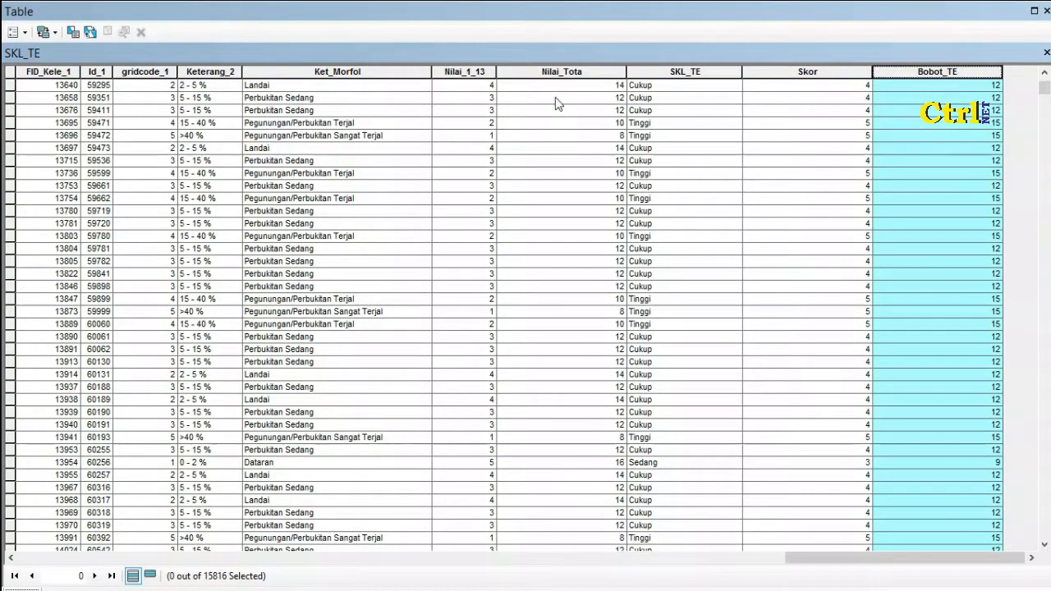
left_click(8, 73)
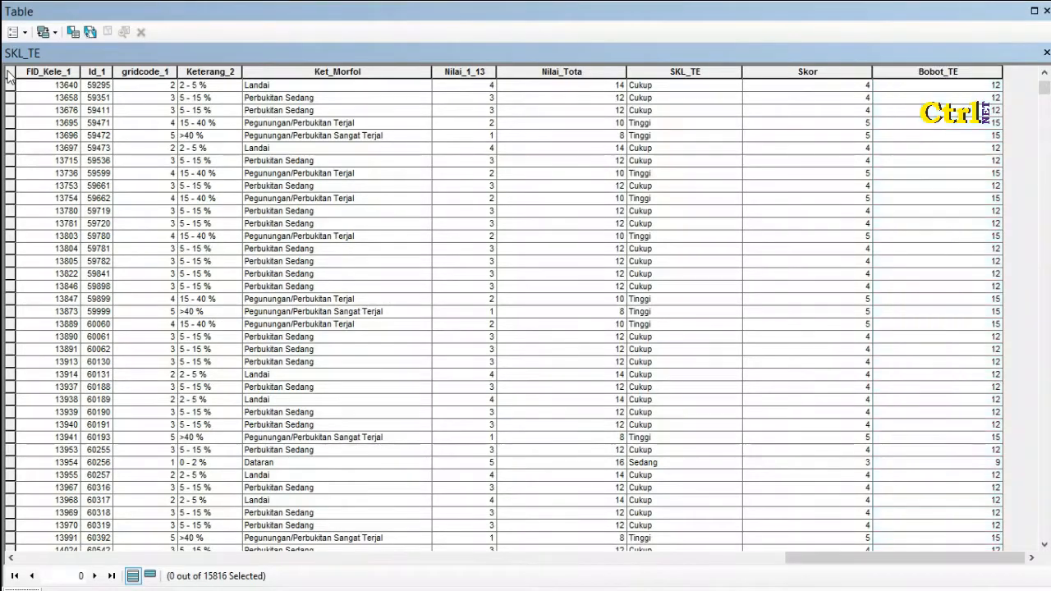
left_click(1047, 53)
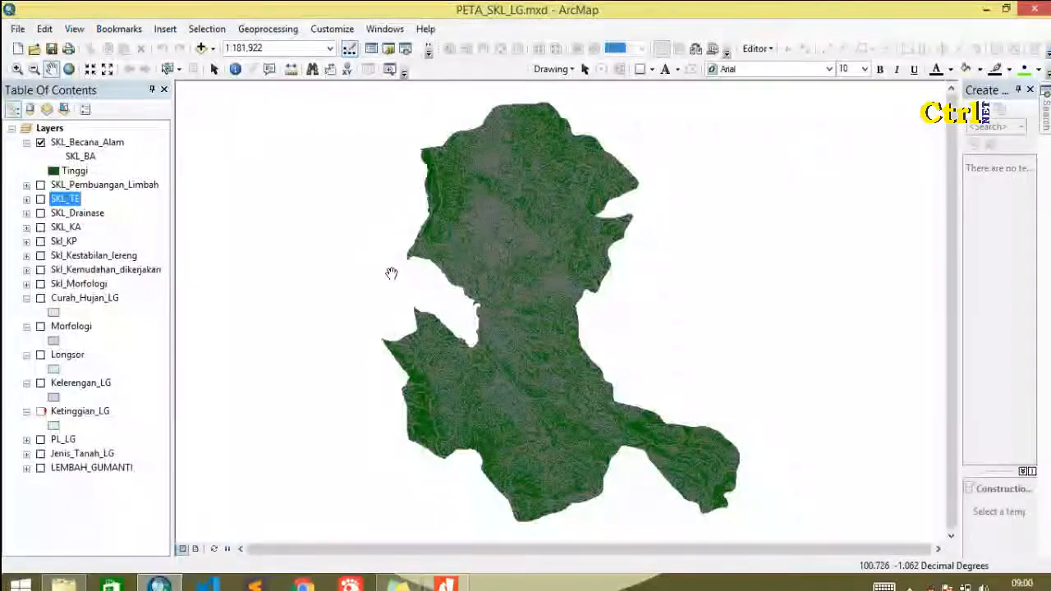
Check the Skor and Bobot_Drai fields in the SKL_Drainase layer's attribute table and close the table
right_click(74, 215)
left_click(165, 262)
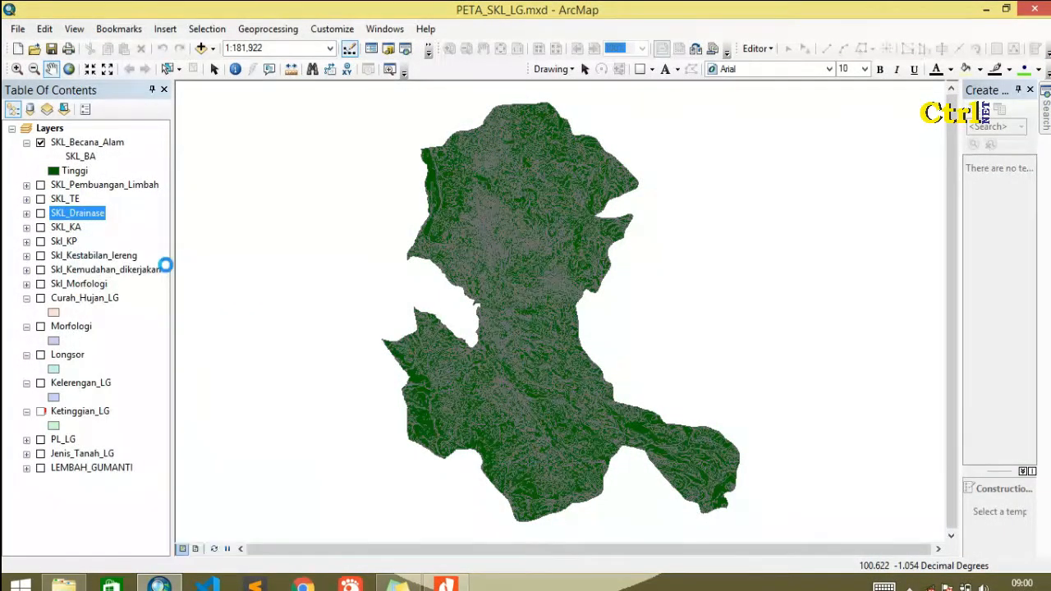
left_click_drag(317, 559, 747, 558)
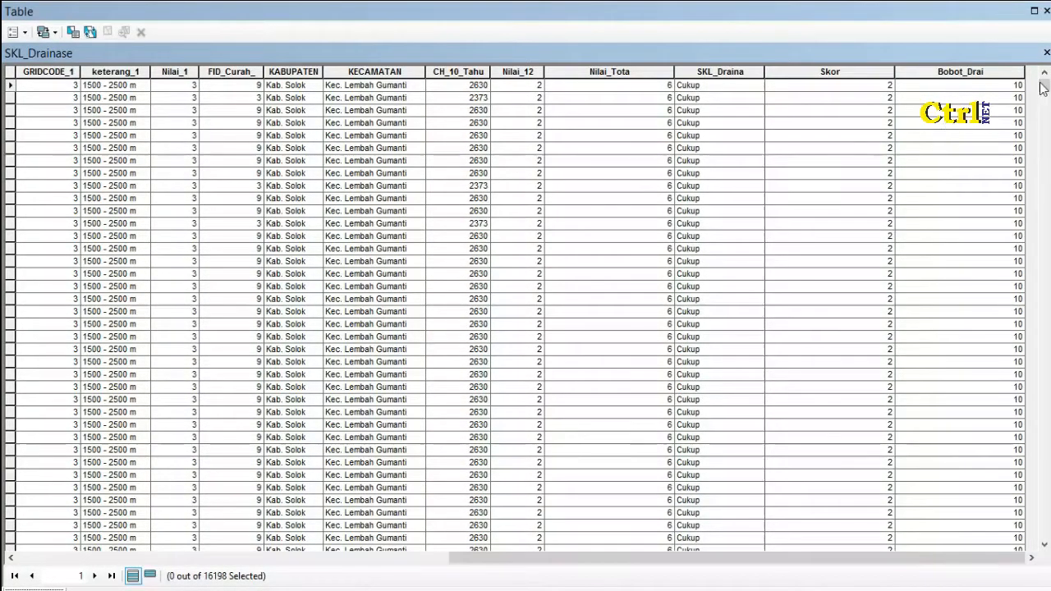
left_click(1047, 53)
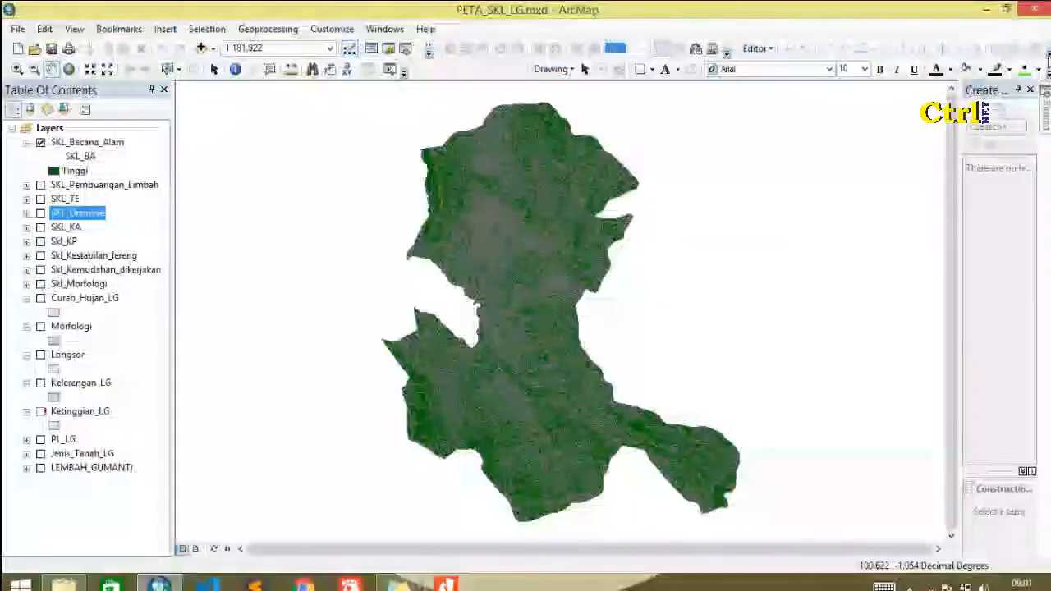
Check the Skor and Bobot_KA fields in the SKL_KA layer's attribute table and close the table
left_click(68, 229)
right_click(70, 234)
left_click(140, 206)
left_click_drag(317, 559, 892, 562)
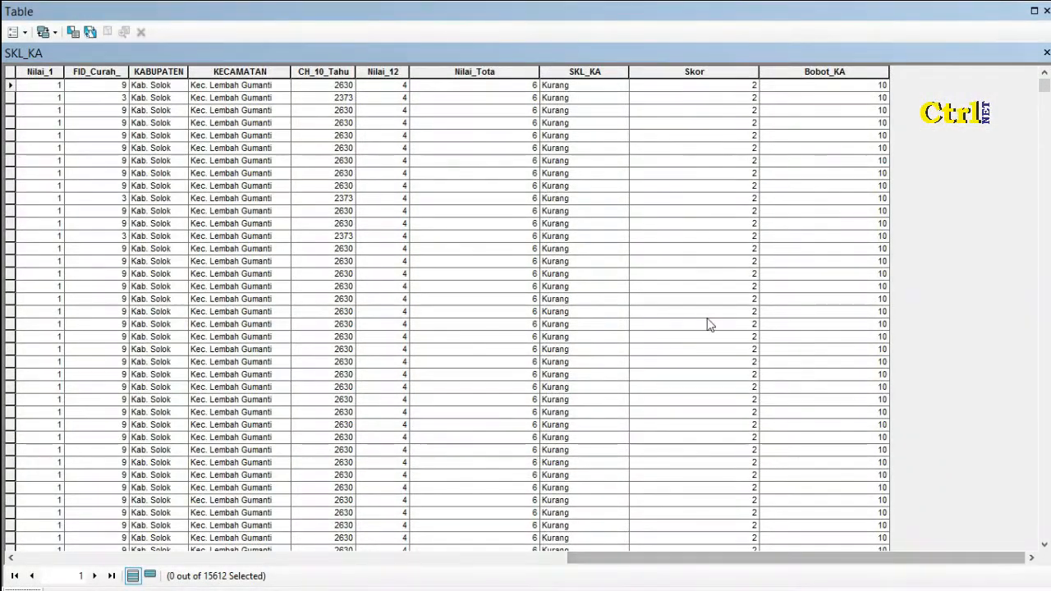
left_click(710, 72)
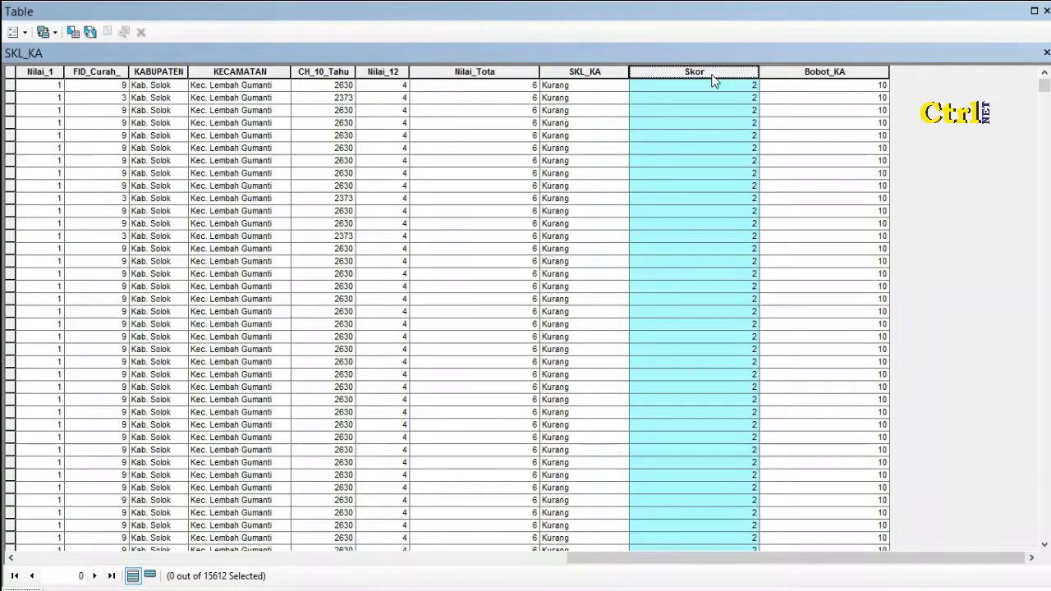
left_click(824, 72)
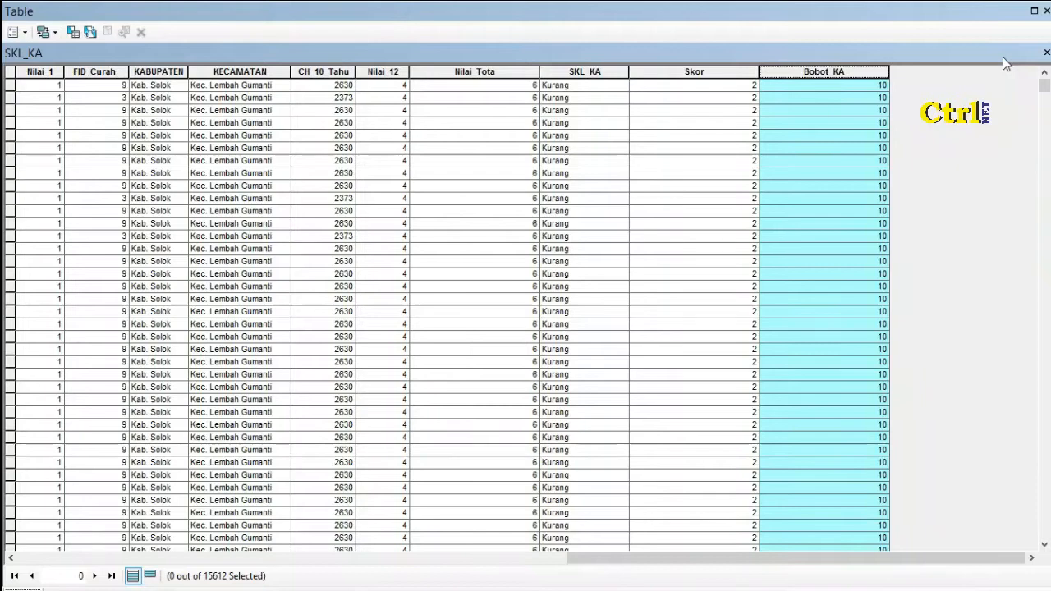
left_click(1046, 52)
Check the Skor and Bobot_KP fields in the Skl_KP layer's attribute table and close the table
right_click(54, 238)
left_click(113, 276)
left_click_drag(223, 558, 971, 569)
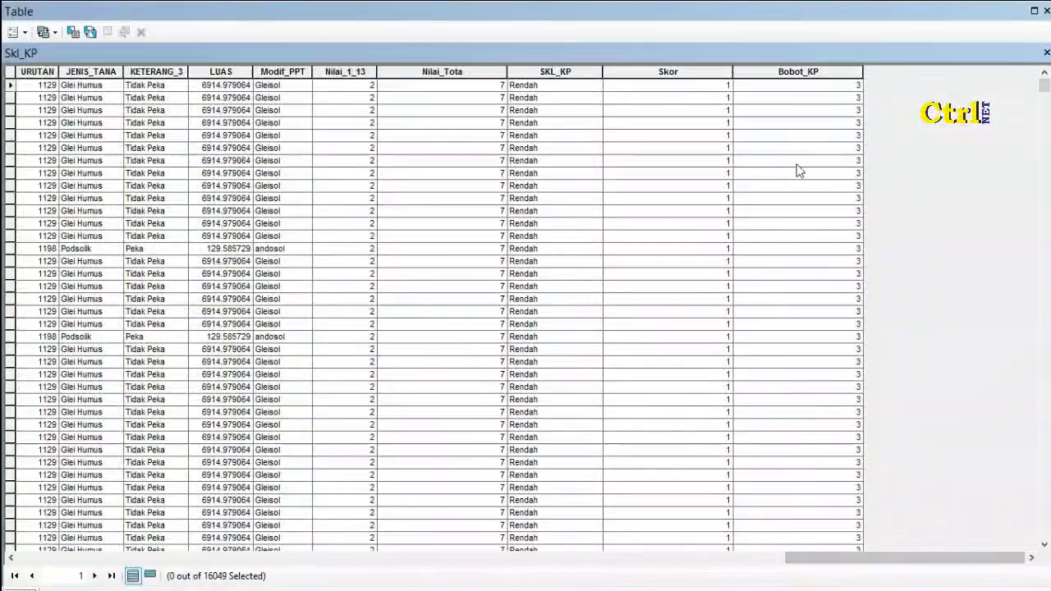
left_click(709, 74)
left_click(785, 74)
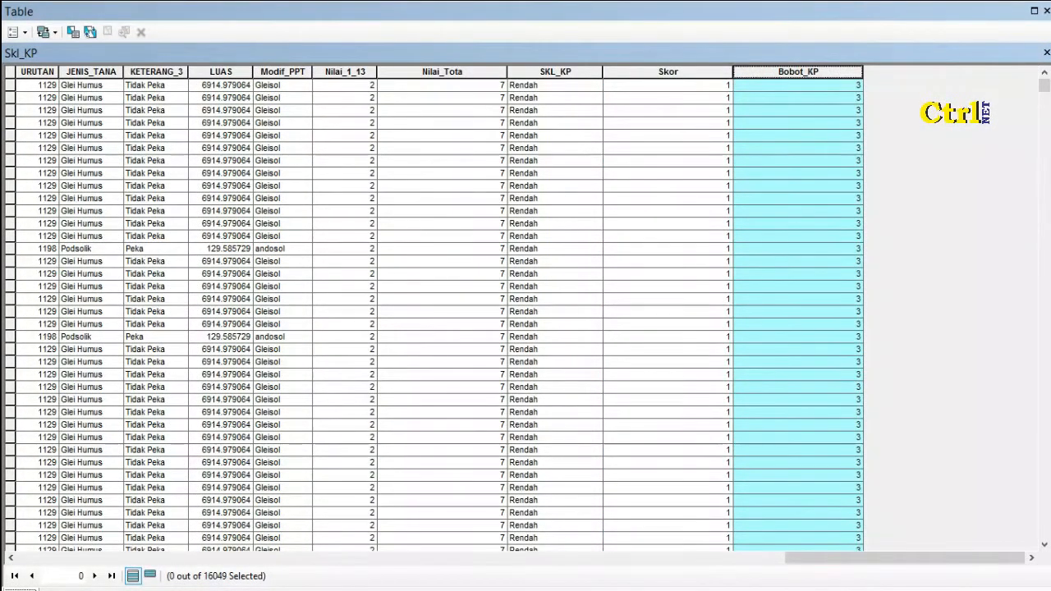
left_click(1046, 53)
Check the Skor and Bobot_KL fields in the Skl_Kestabilan_lereng layer's attribute table and close the table
left_click(88, 256)
right_click(87, 256)
left_click(131, 274)
left_click_drag(288, 558, 871, 558)
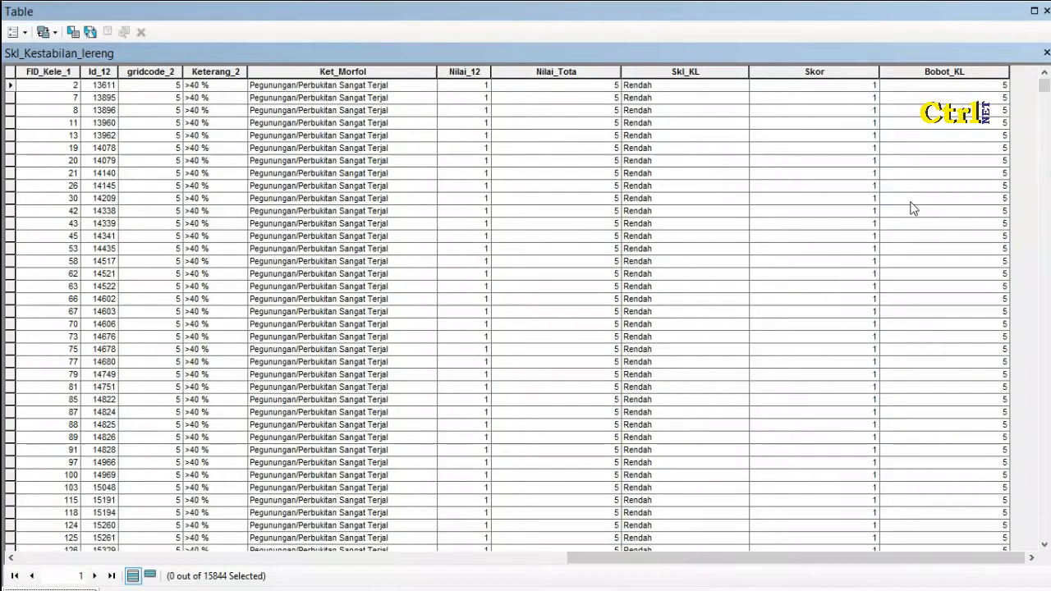
left_click(1047, 53)
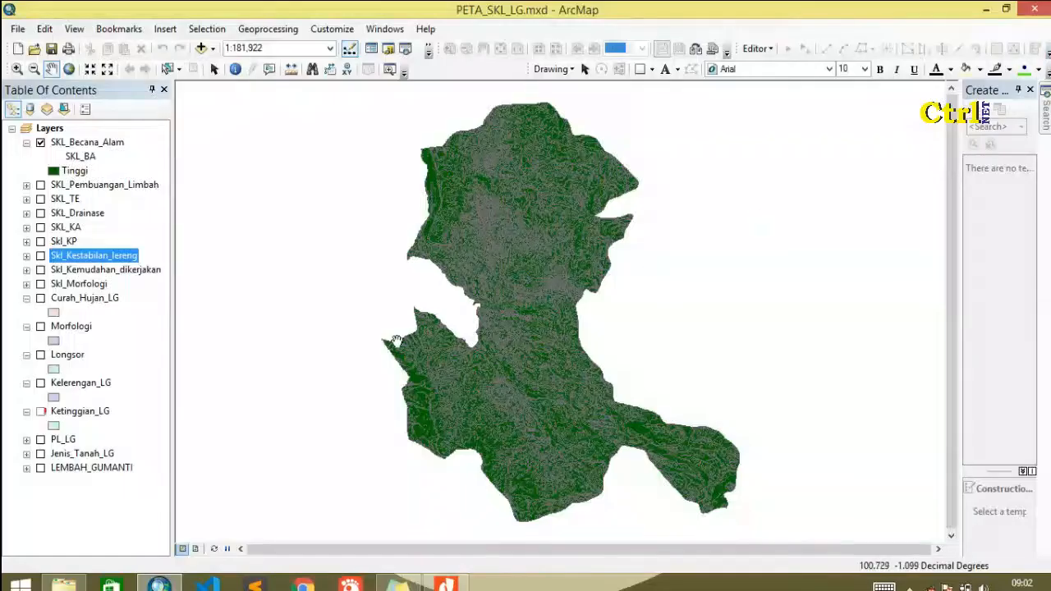
Check the Skor and Bobot_Mor fields in the Skl_Morfologi layer's attribute table and close the table
left_click(115, 272)
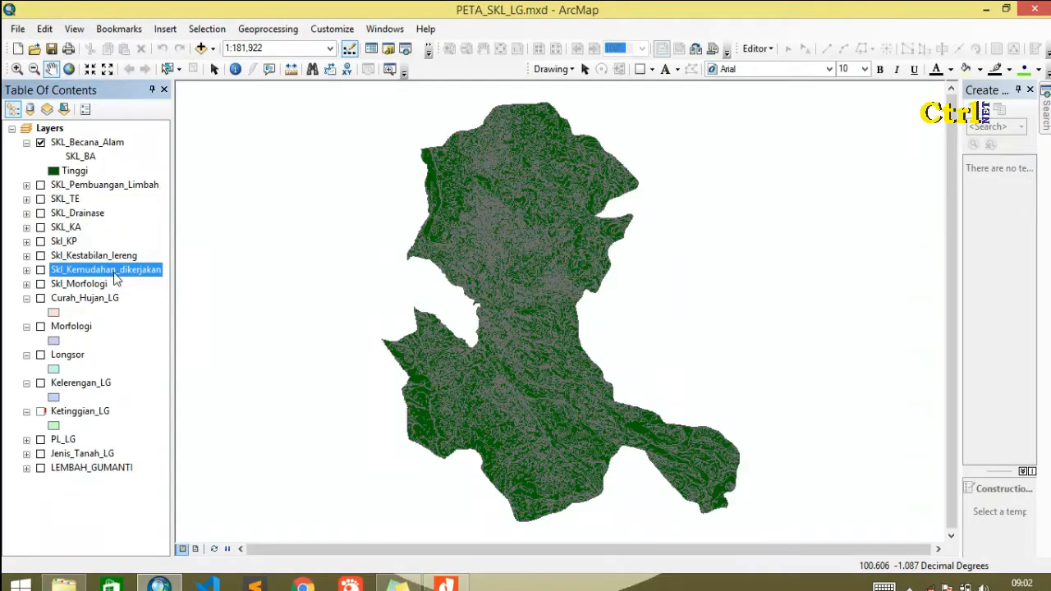
right_click(100, 287)
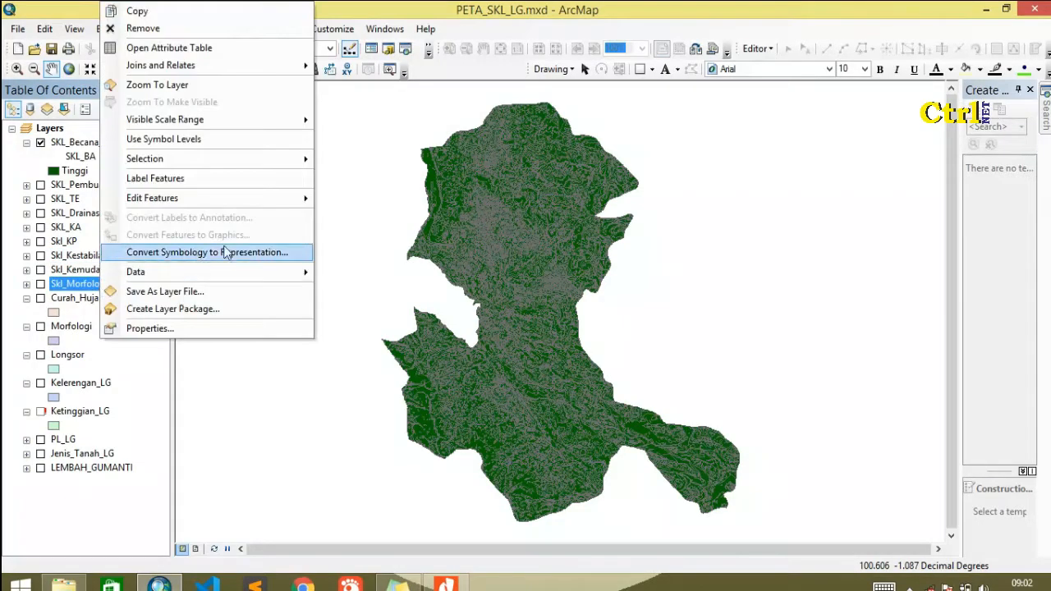
left_click(191, 47)
left_click_drag(330, 559, 706, 566)
left_click(850, 74)
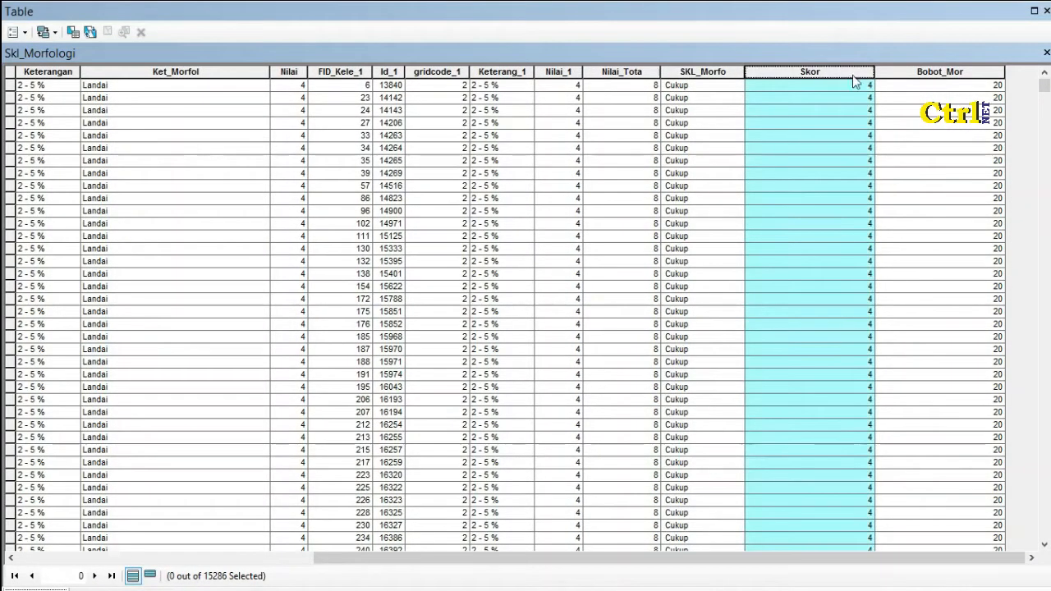
left_click(967, 73)
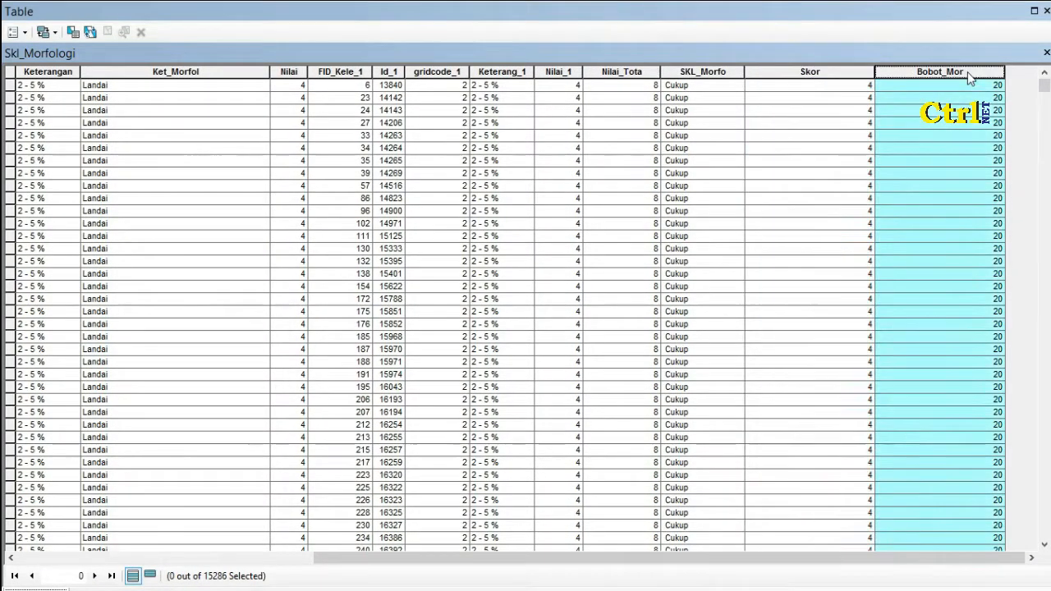
left_click(959, 162)
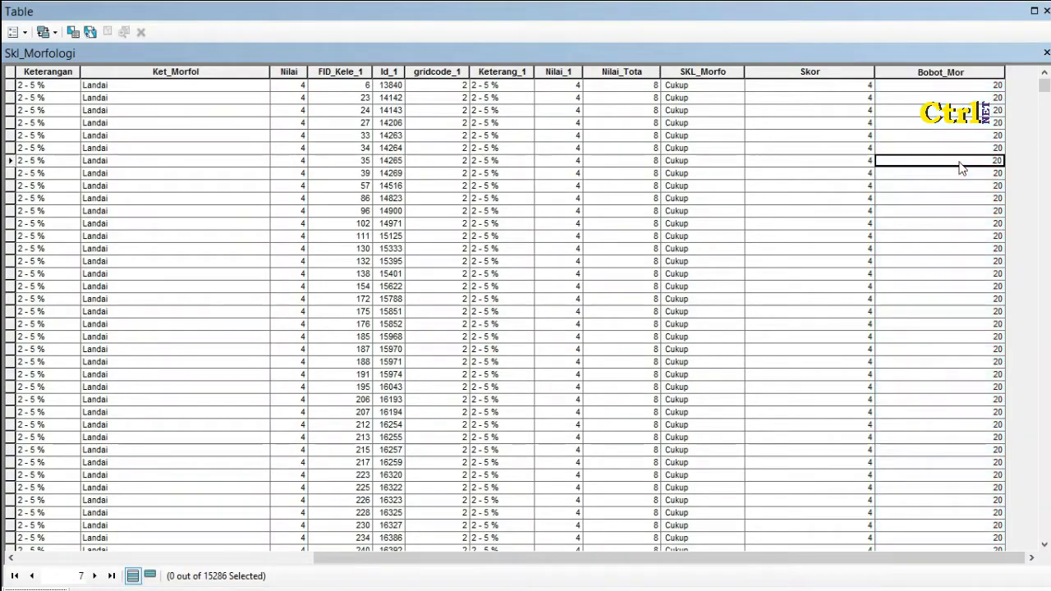
left_click(1047, 53)
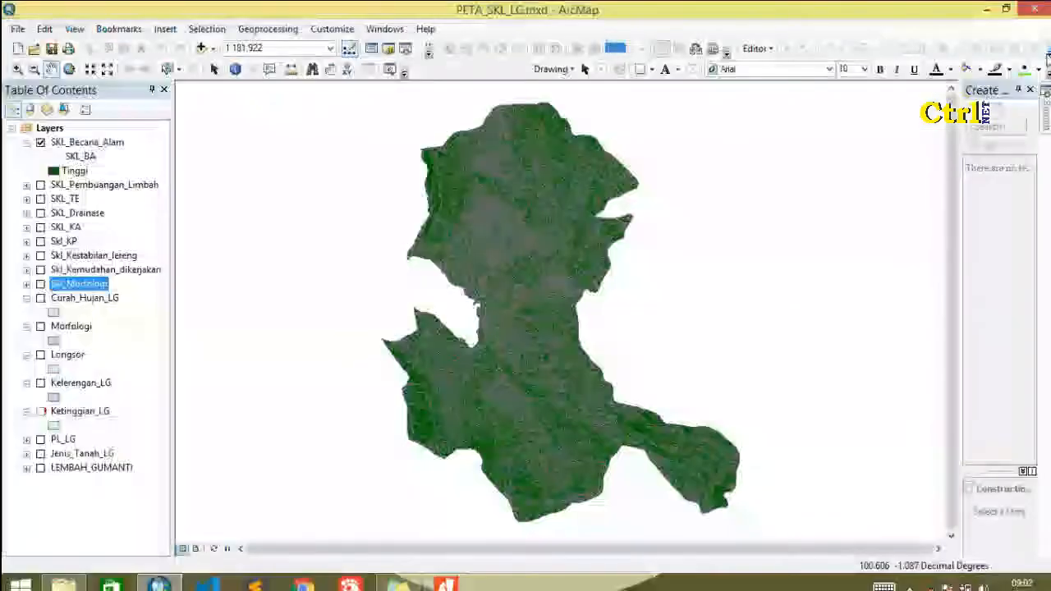
Open the attribute table of the Skl_Kemudahan_dikerjakan layer and bring its last fields into view
left_click(140, 271)
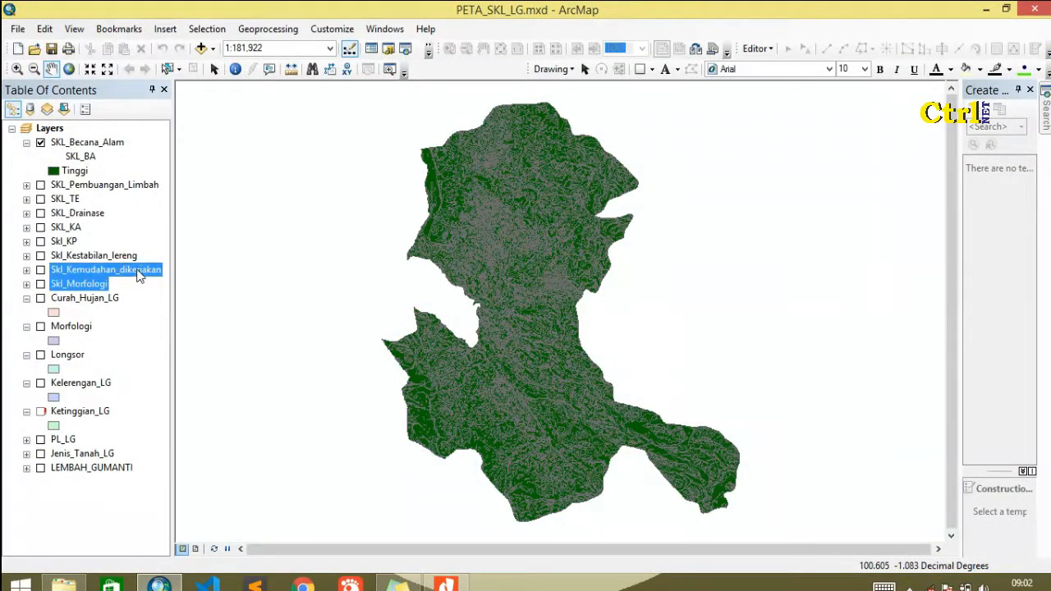
right_click(136, 273)
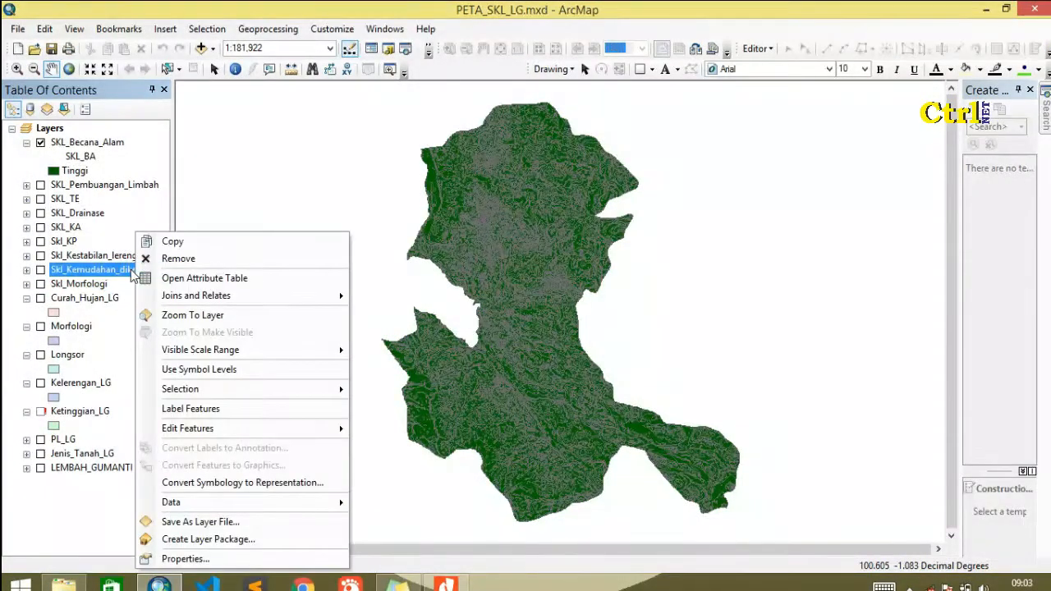
left_click(184, 279)
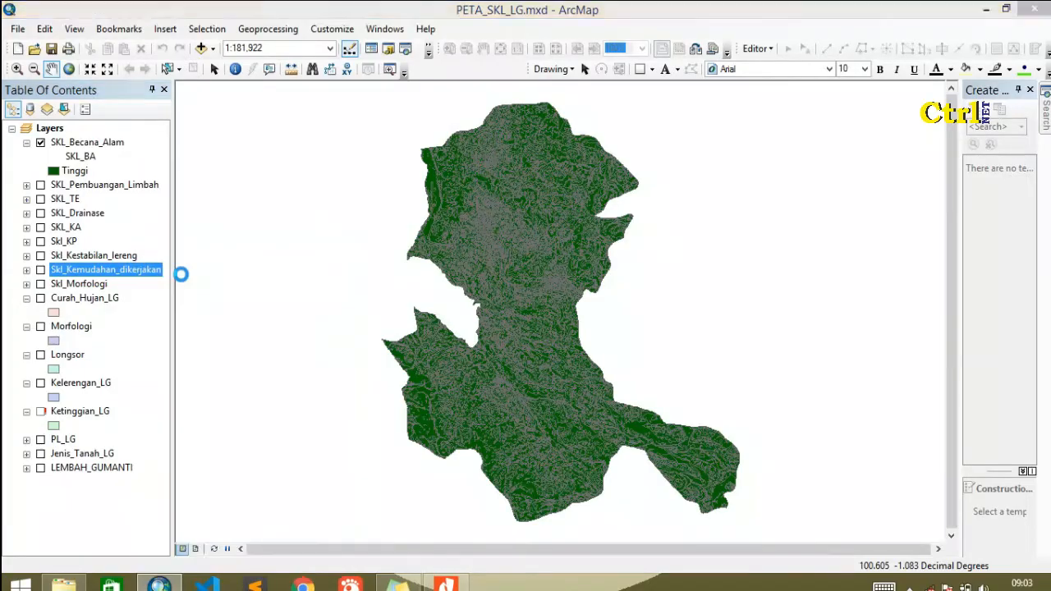
left_click_drag(210, 565, 859, 562)
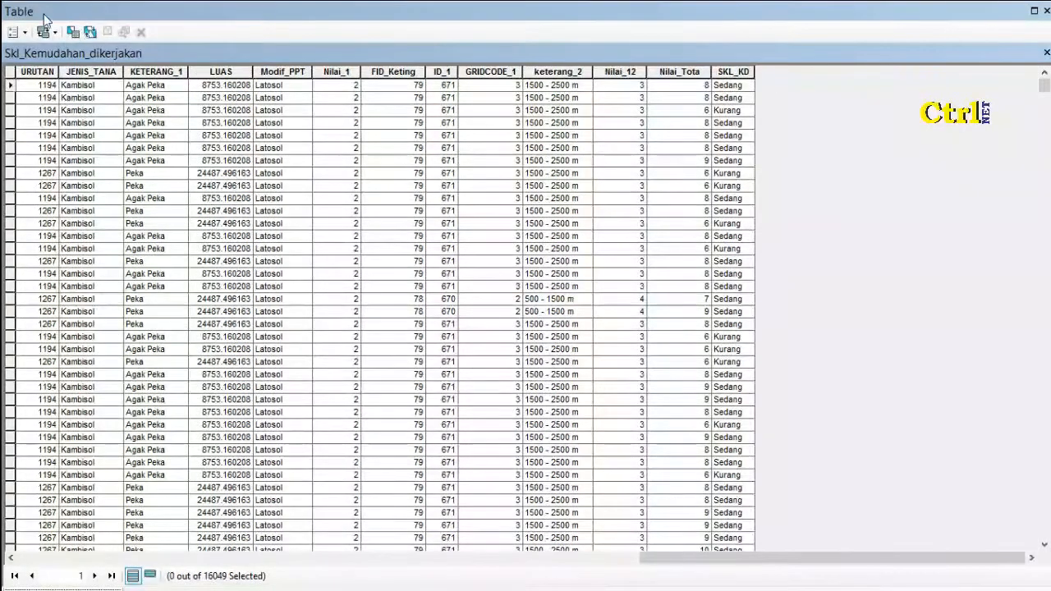
Add a field named Skor of type Double to the Skl_Kemudahan_dikerjakan attribute table
left_click(24, 33)
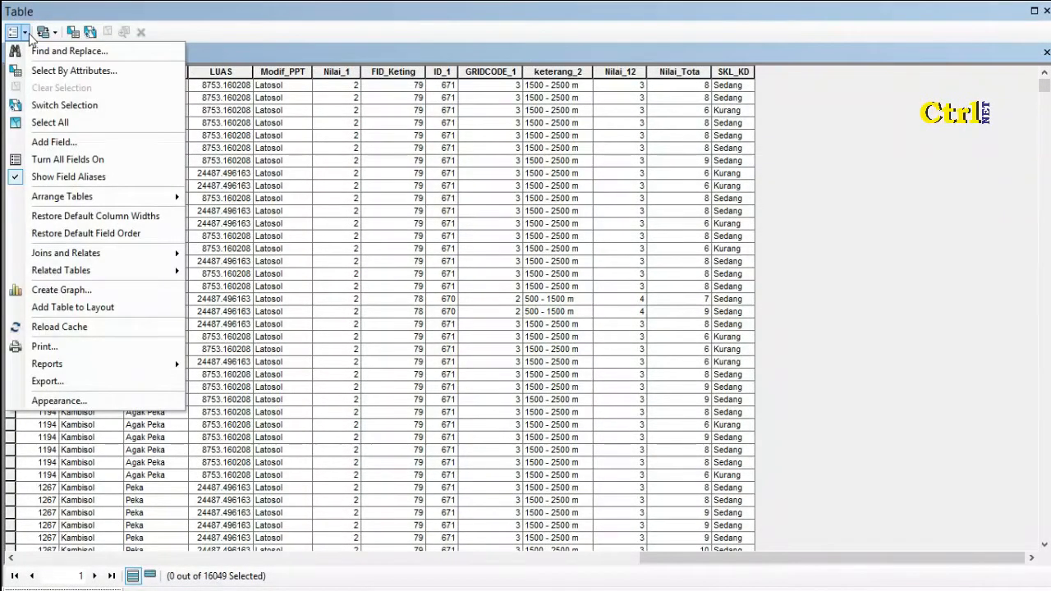
left_click(115, 145)
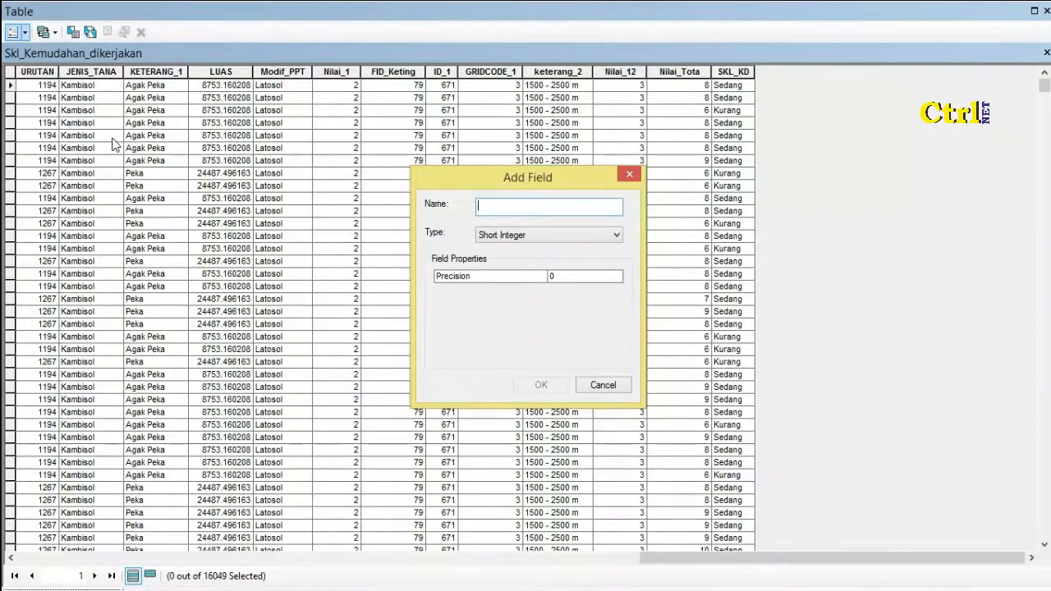
type("Skor")
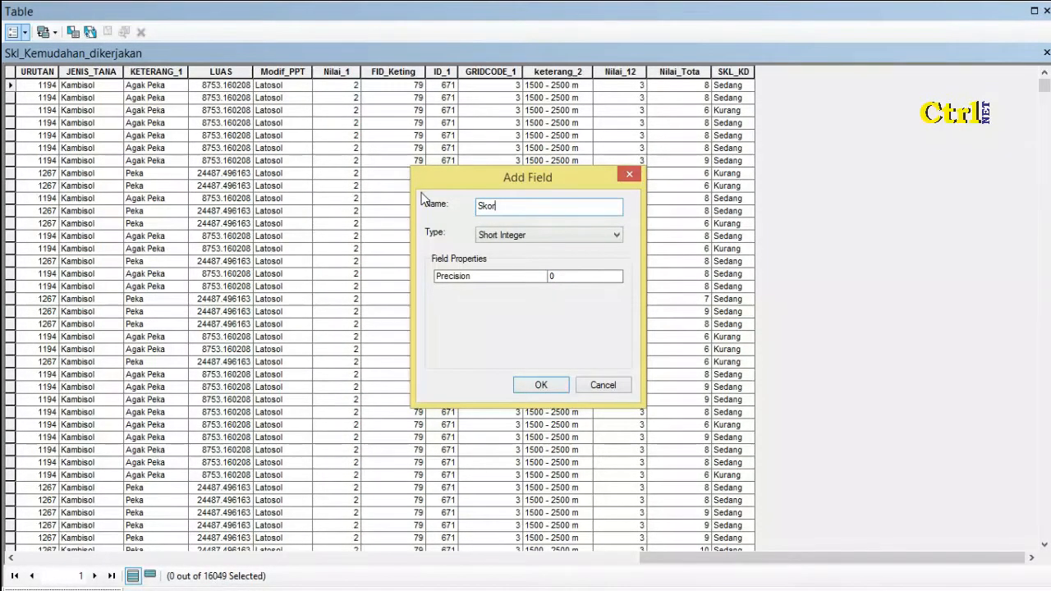
left_click(530, 235)
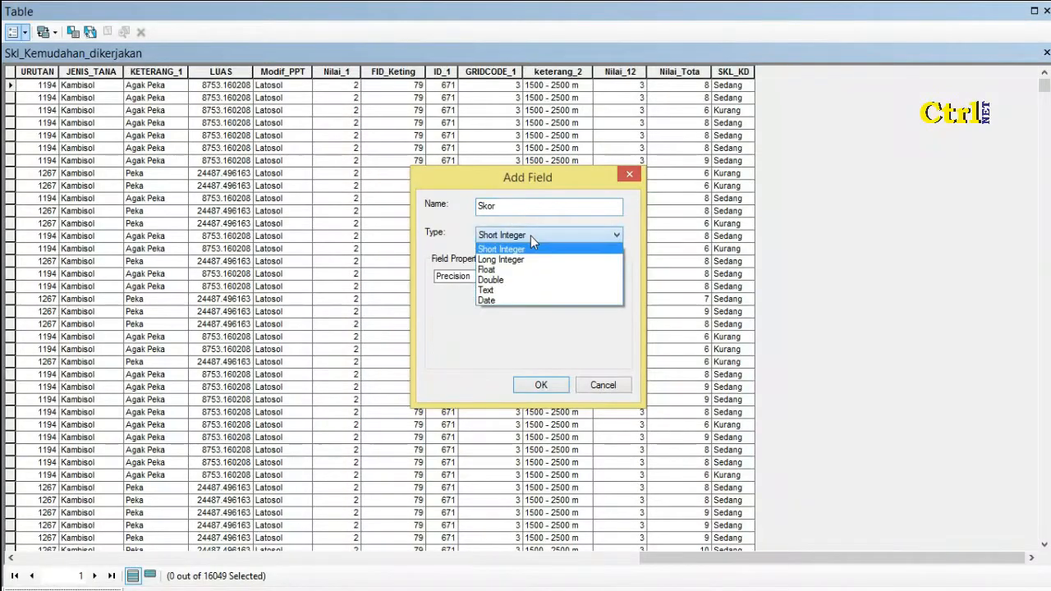
left_click(509, 280)
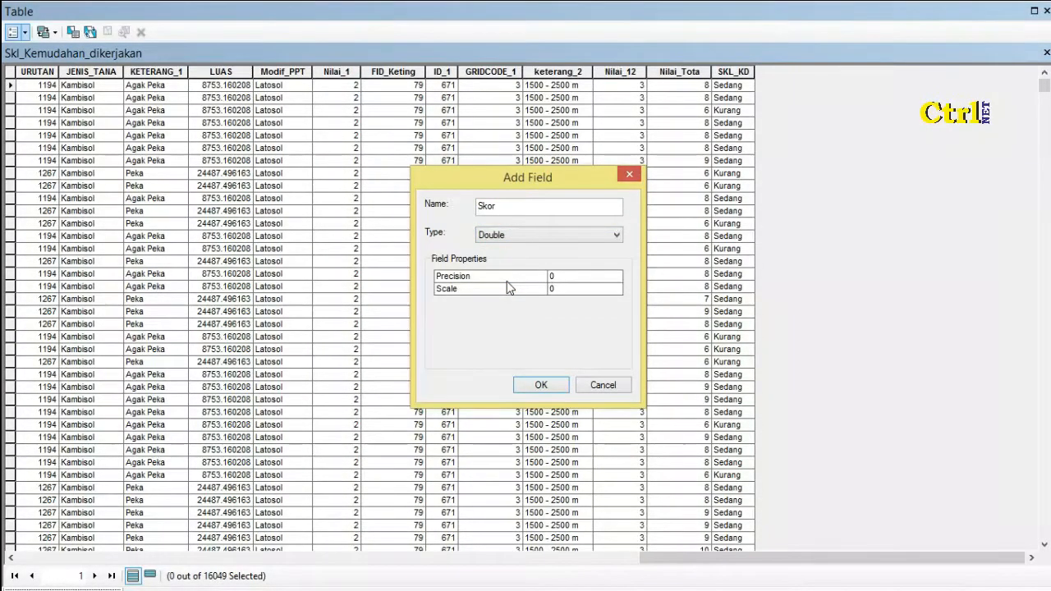
left_click(540, 386)
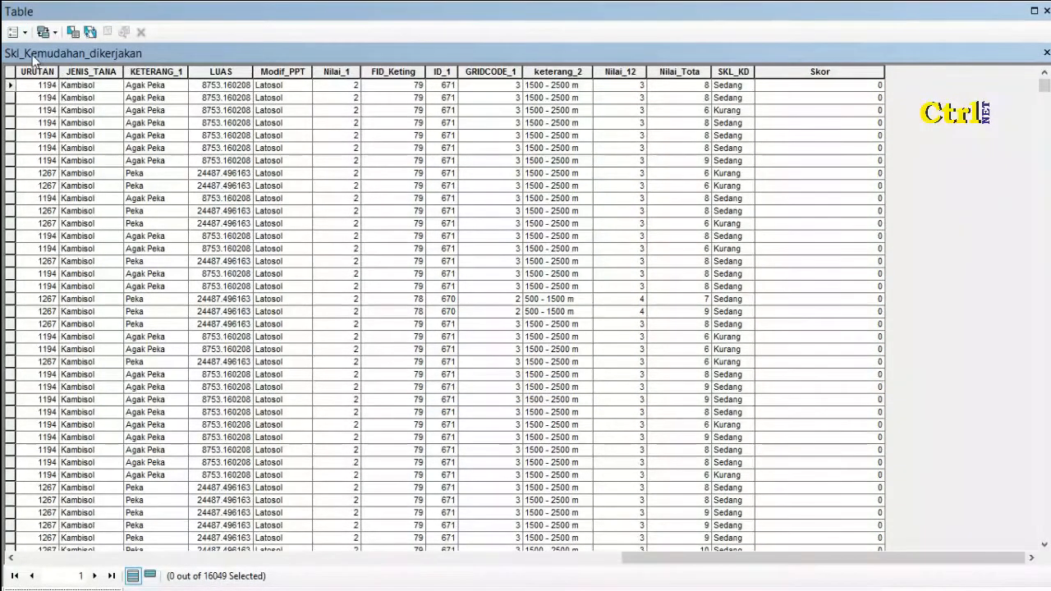
Add a field named Bobot_KD of type Double to the Skl_Kemudahan_dikerjakan attribute table
left_click(26, 34)
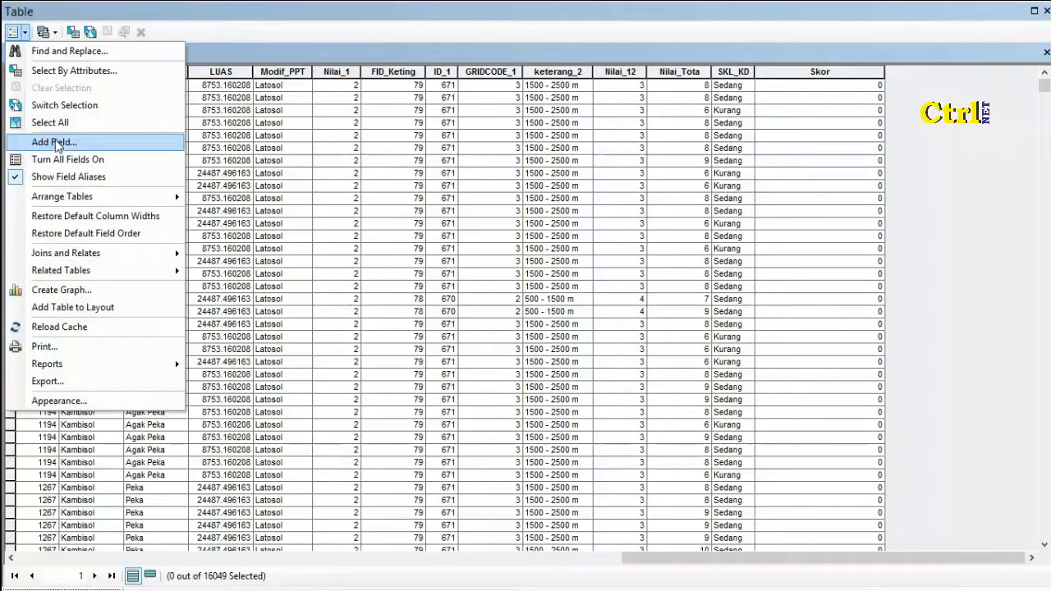
left_click(55, 141)
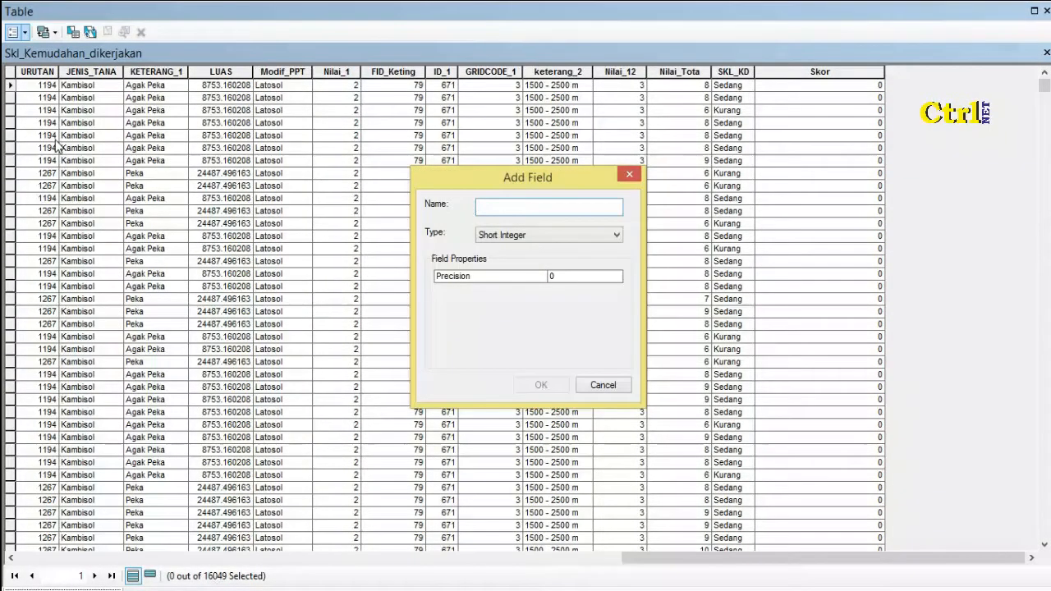
type("Bobot_KD")
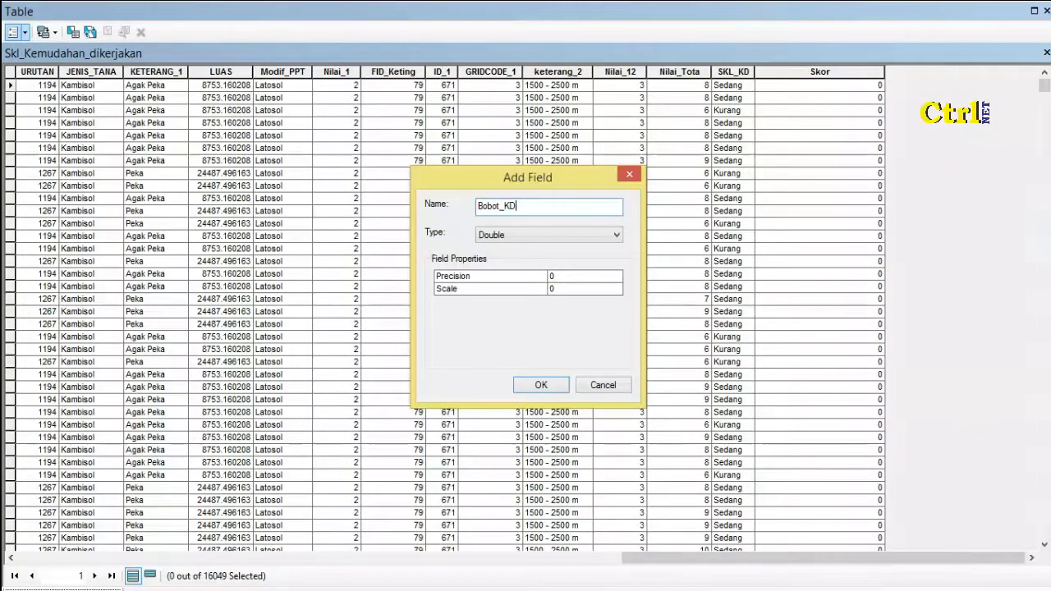
left_click(541, 385)
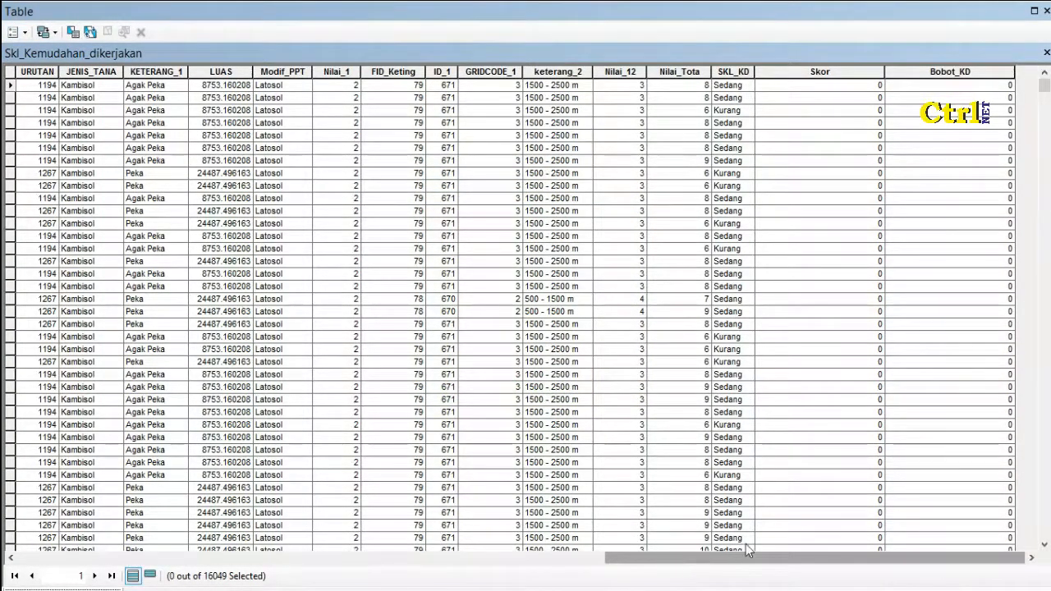
left_click(859, 74)
left_click(946, 72)
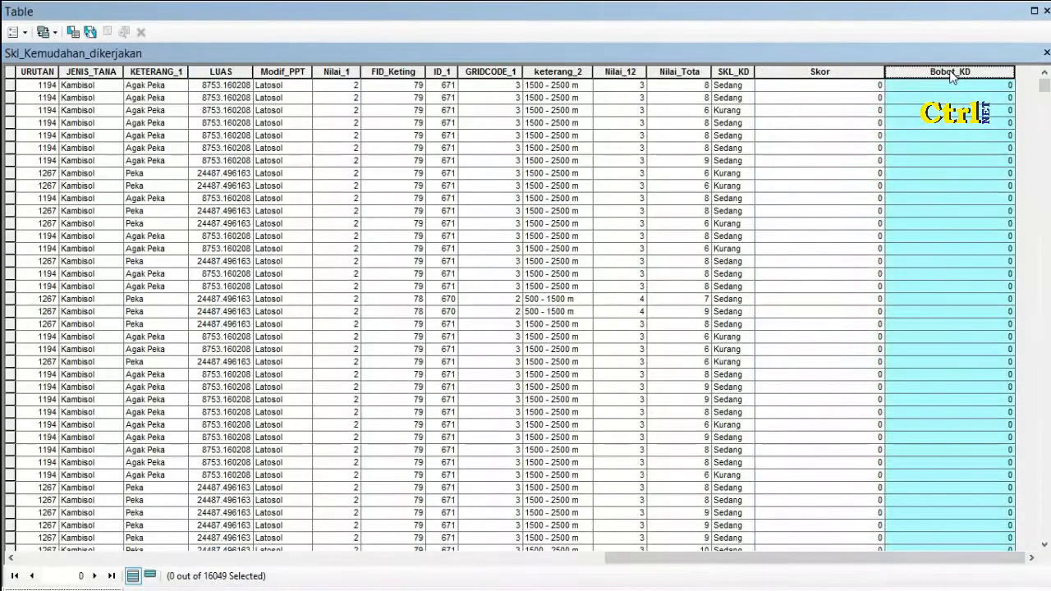
left_click(861, 75)
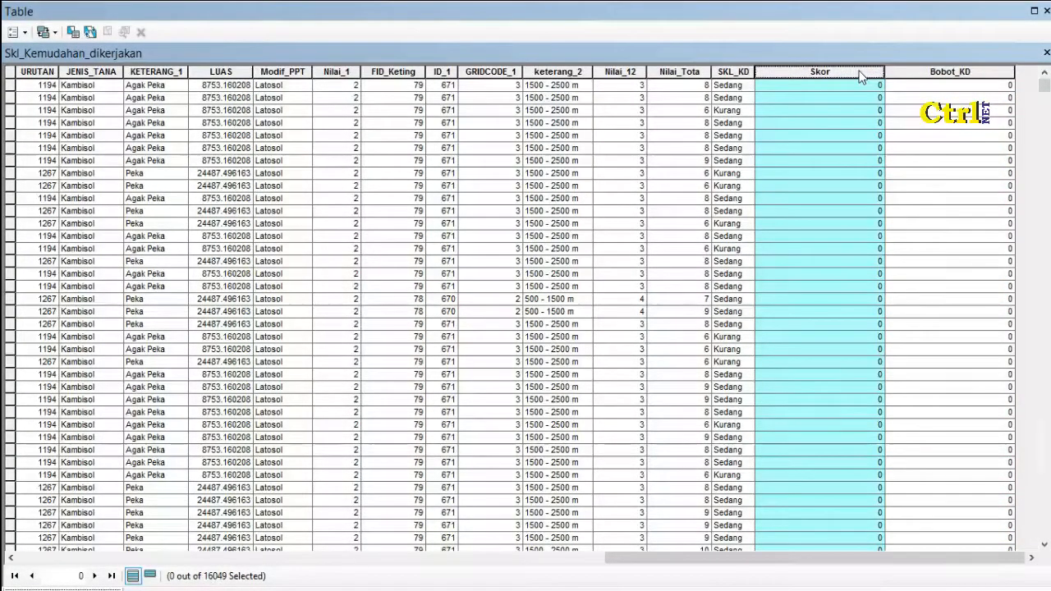
Select the records by attributes with the expression "SKL_KD" = 'Kurang'
left_click(75, 35)
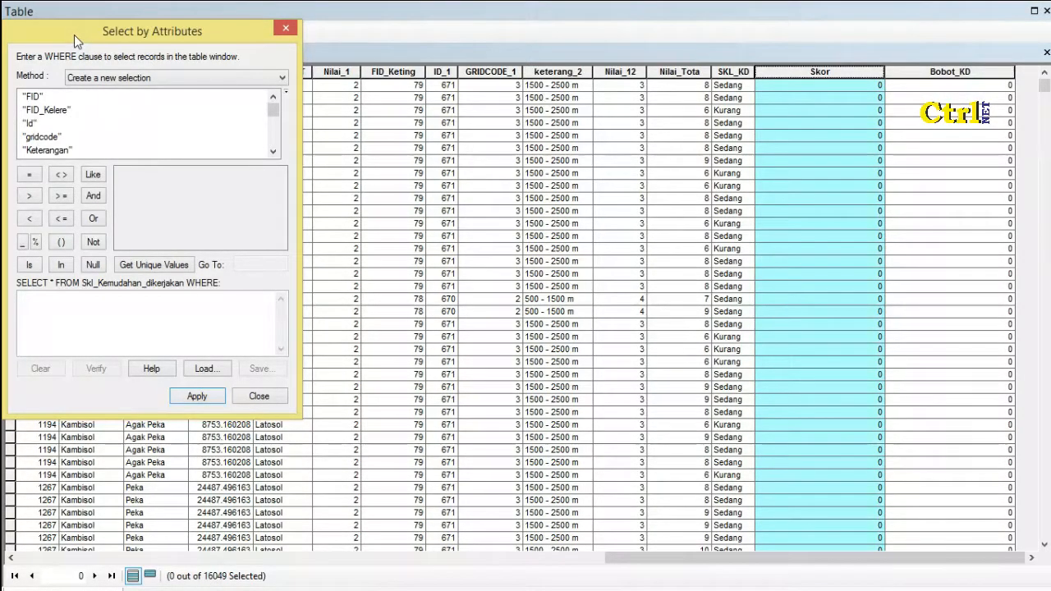
left_click_drag(274, 115, 273, 151)
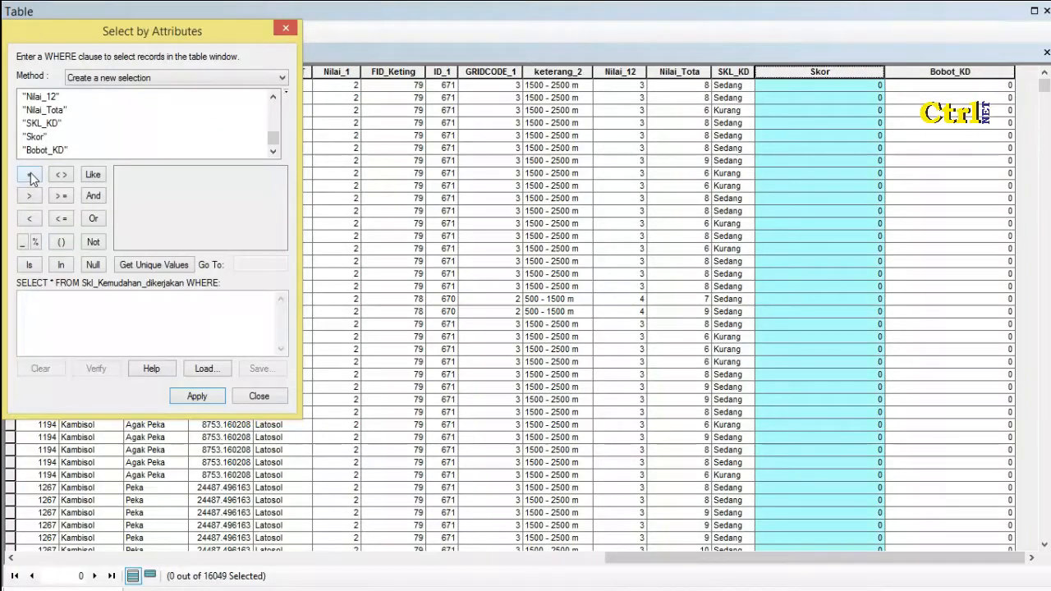
left_click(40, 123)
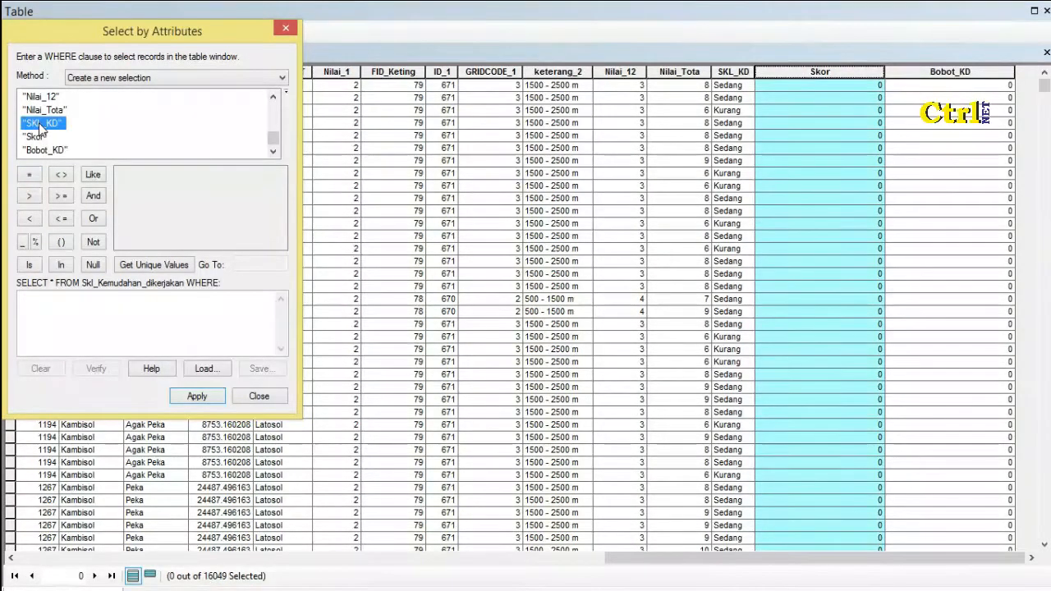
double_click(40, 123)
left_click(29, 174)
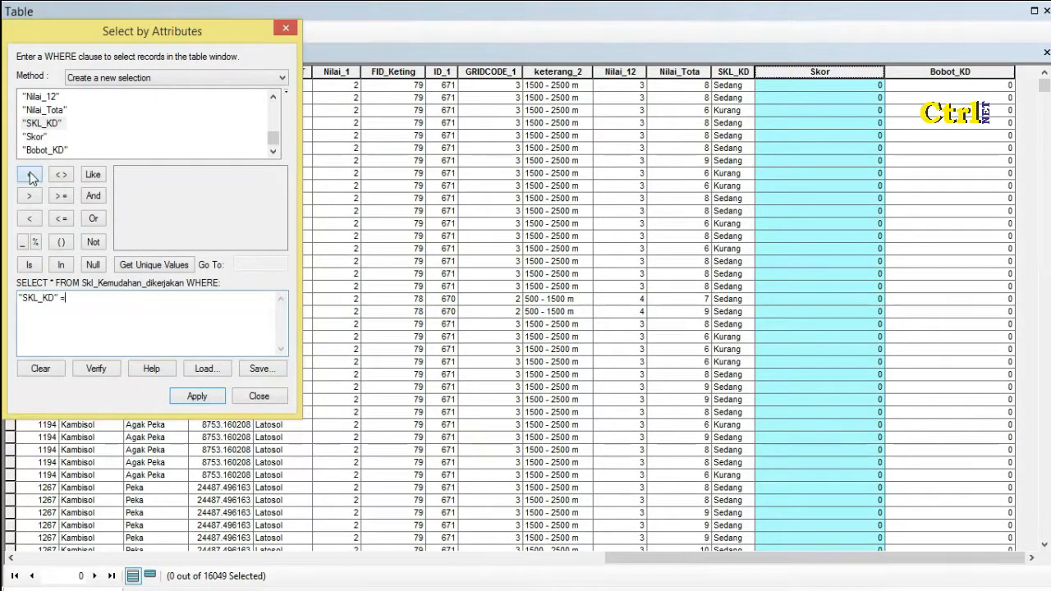
left_click(160, 265)
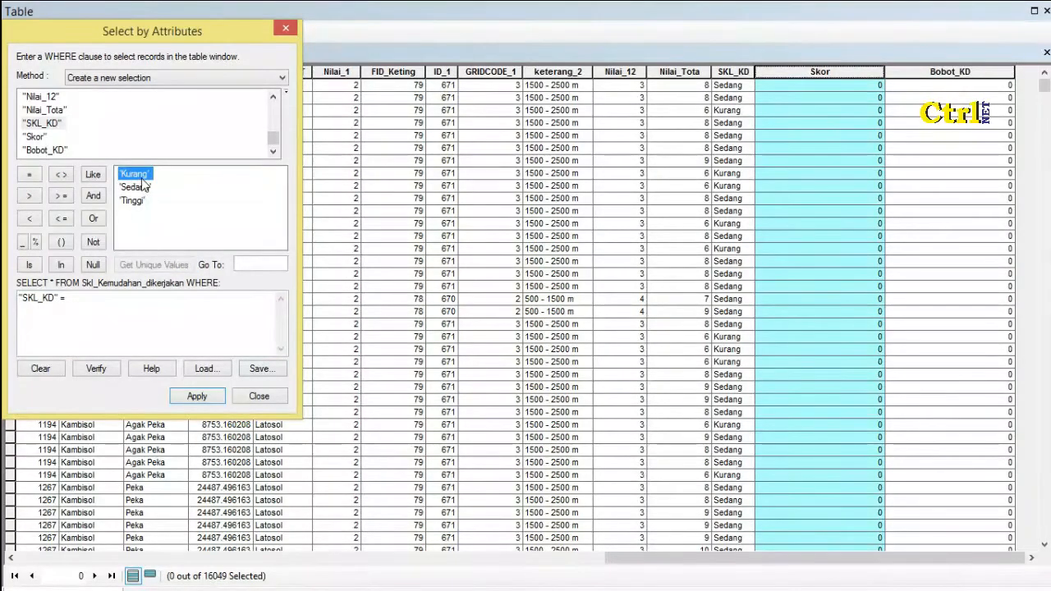
double_click(138, 174)
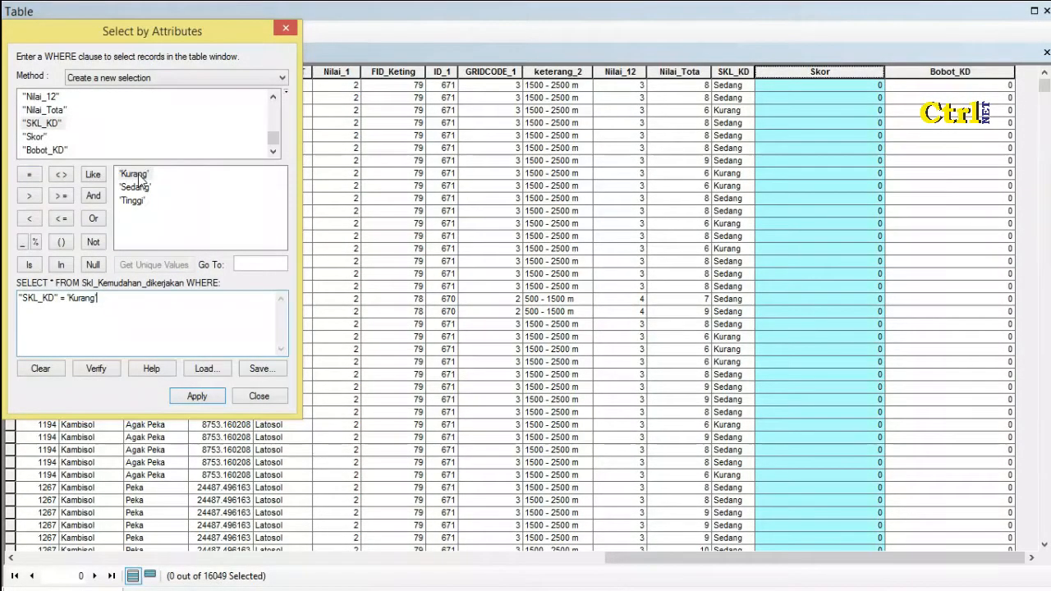
left_click(197, 398)
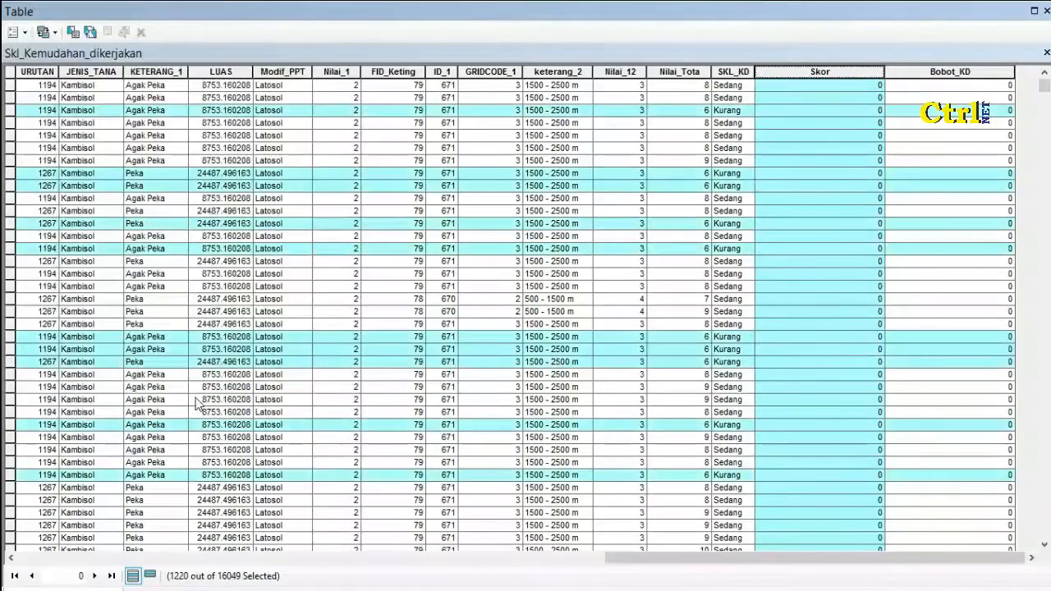
Show only the selected Kurang records and calculate their Skor field as "3" outside an edit session
left_click(133, 577)
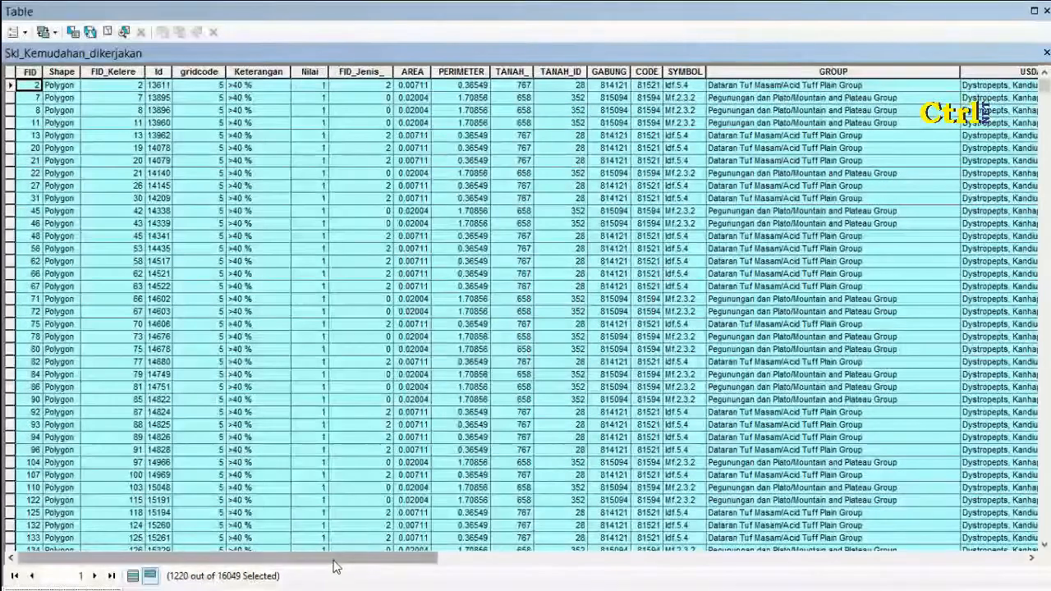
left_click_drag(343, 558, 961, 558)
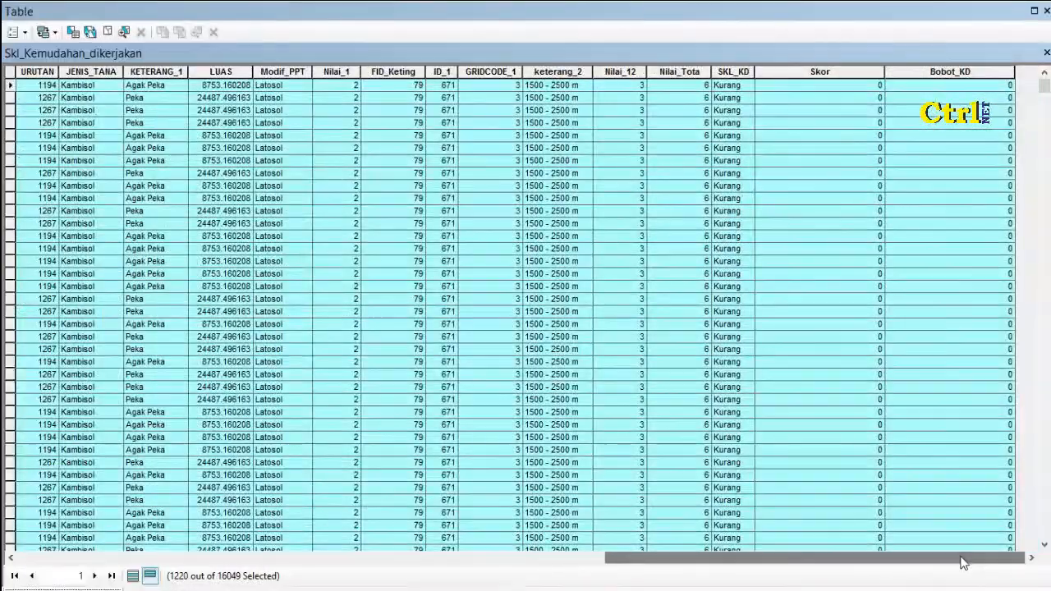
left_click(817, 72)
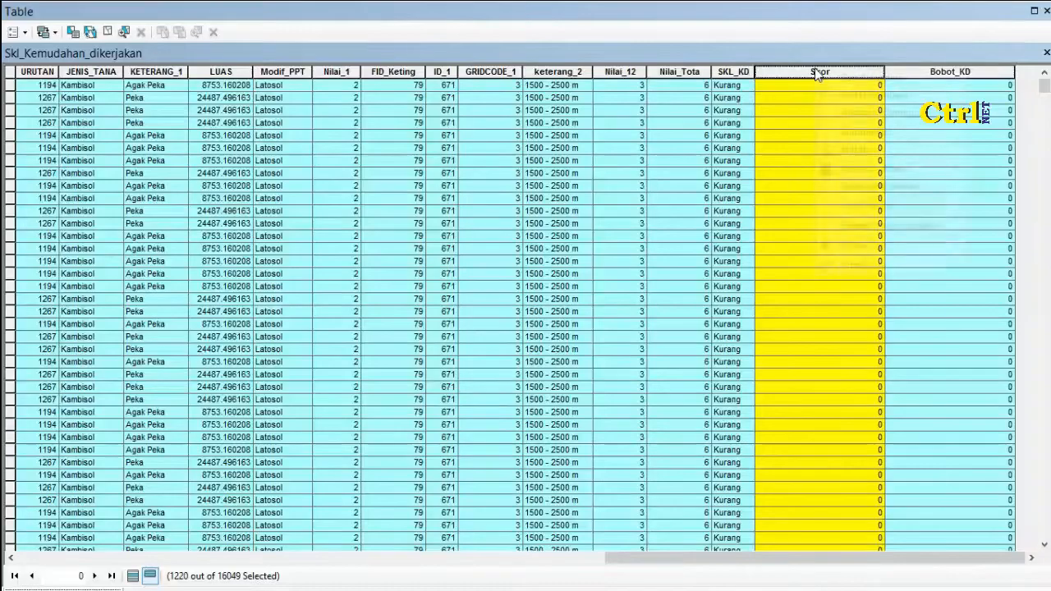
right_click(819, 73)
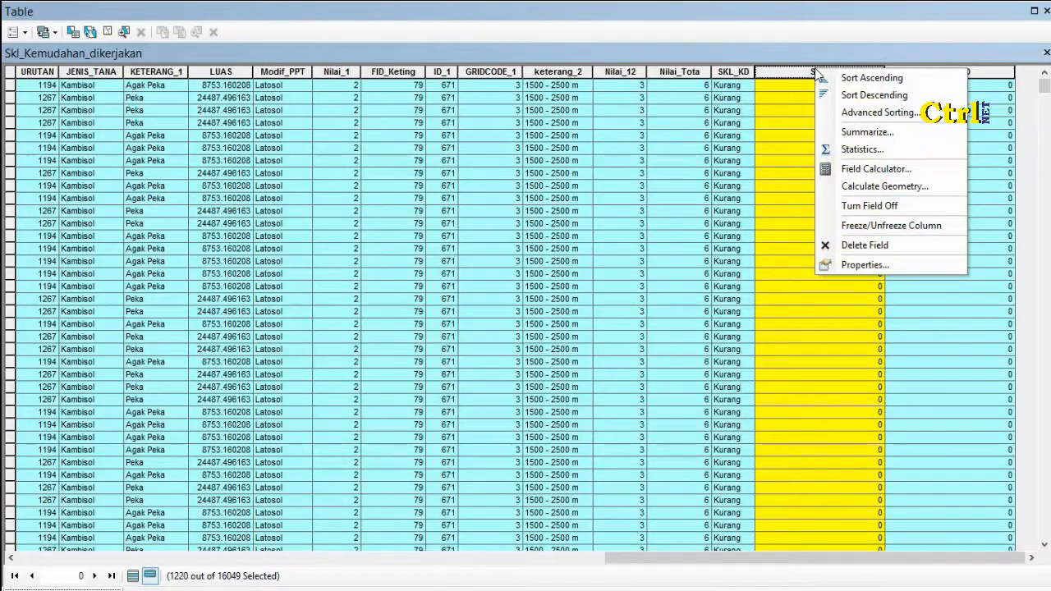
left_click(903, 172)
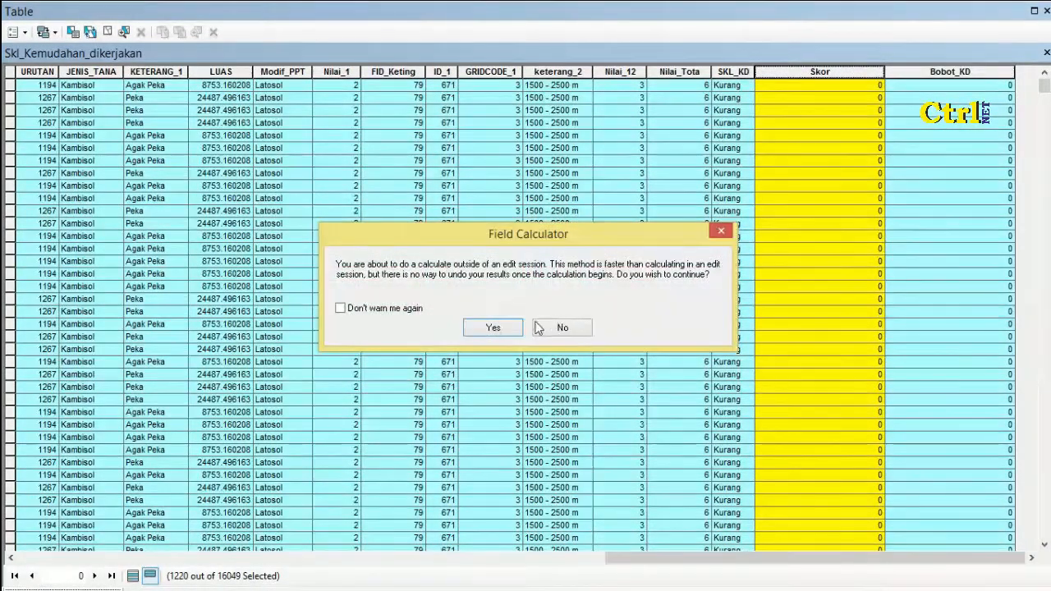
left_click(495, 329)
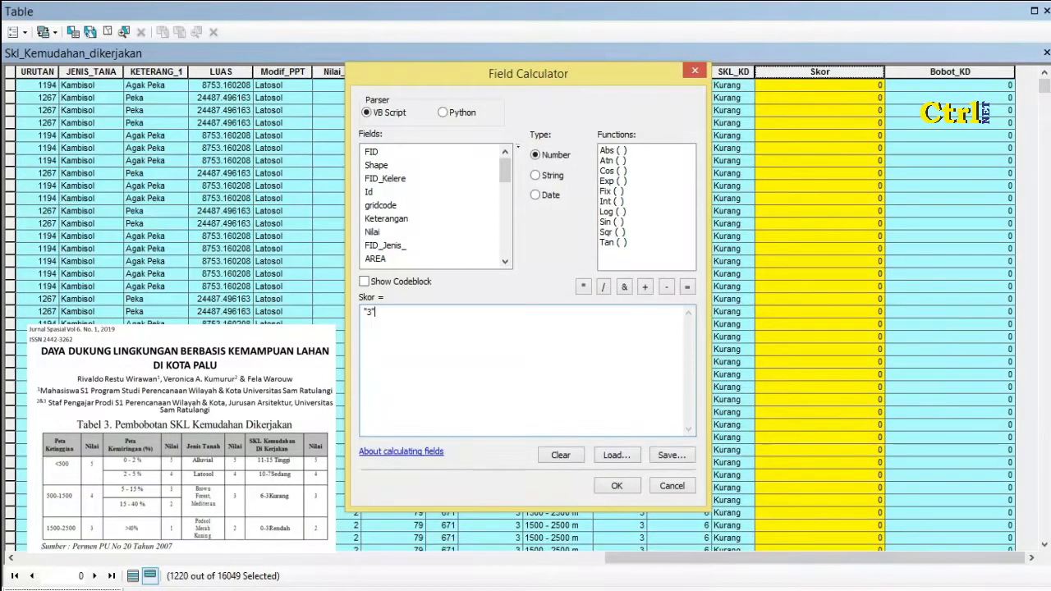
left_click(616, 486)
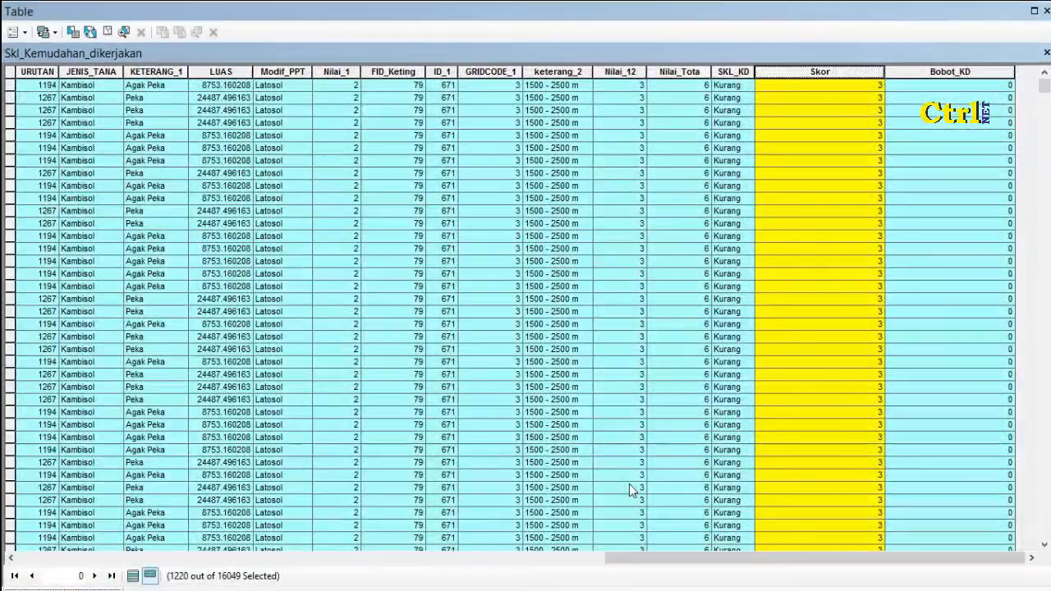
left_click(629, 487)
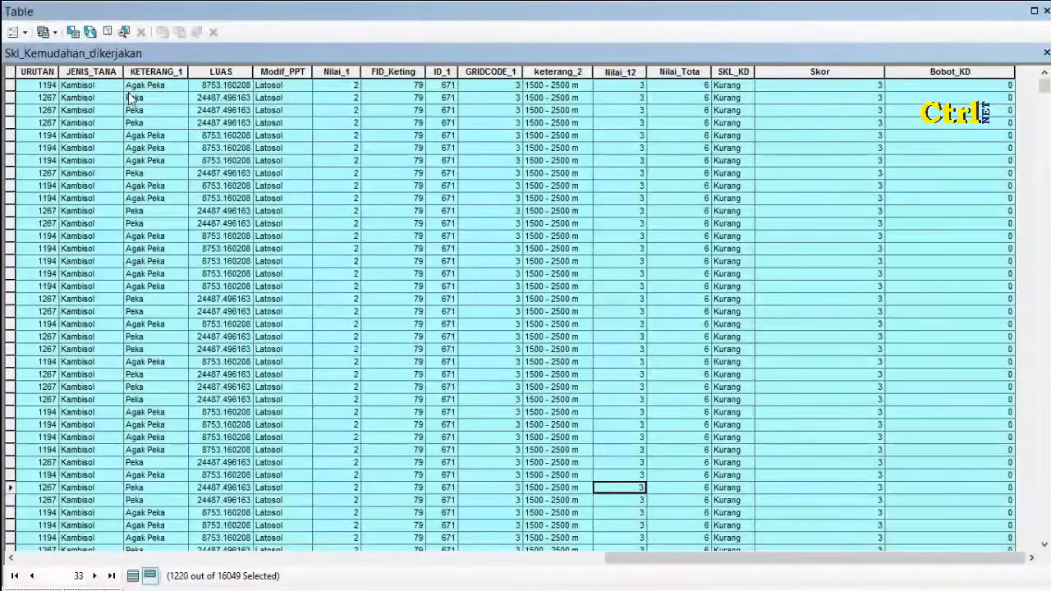
Replace the selection query with "SKL_KD" = 'Sedang' and apply it as a new selection
left_click(74, 33)
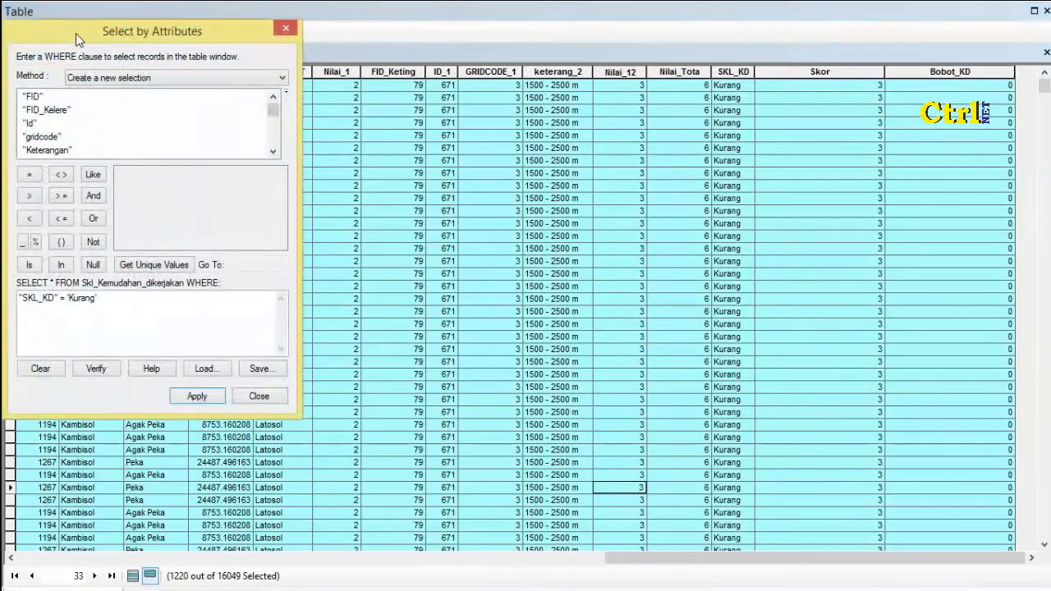
left_click(41, 369)
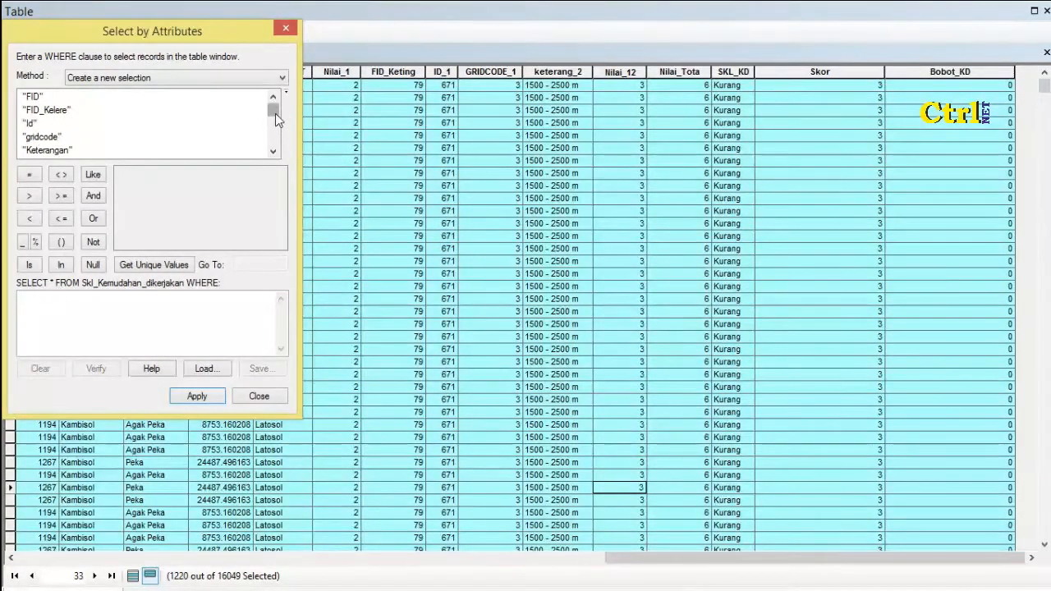
left_click_drag(275, 110, 270, 156)
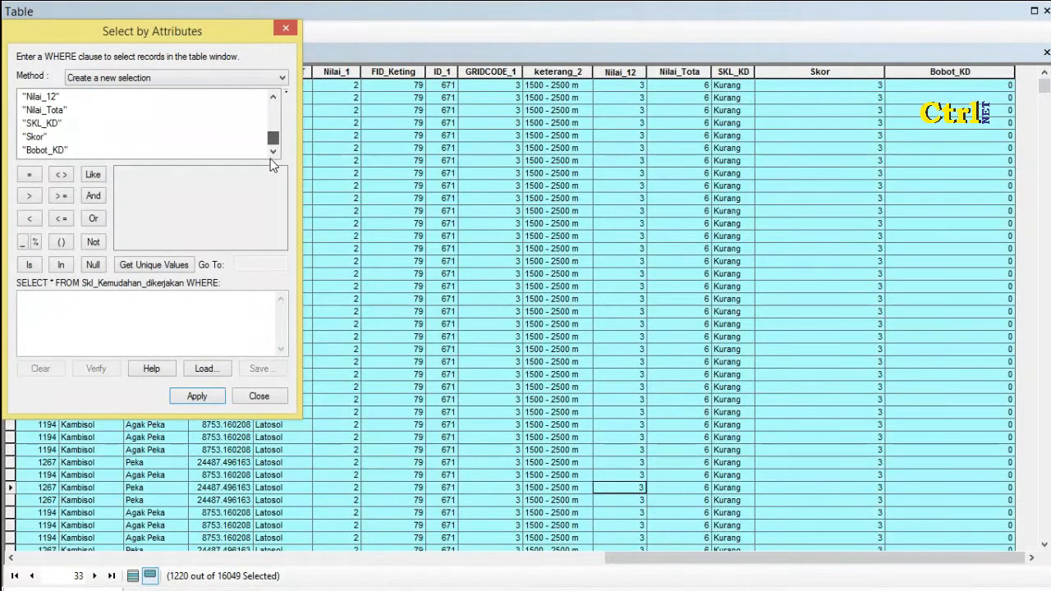
double_click(52, 123)
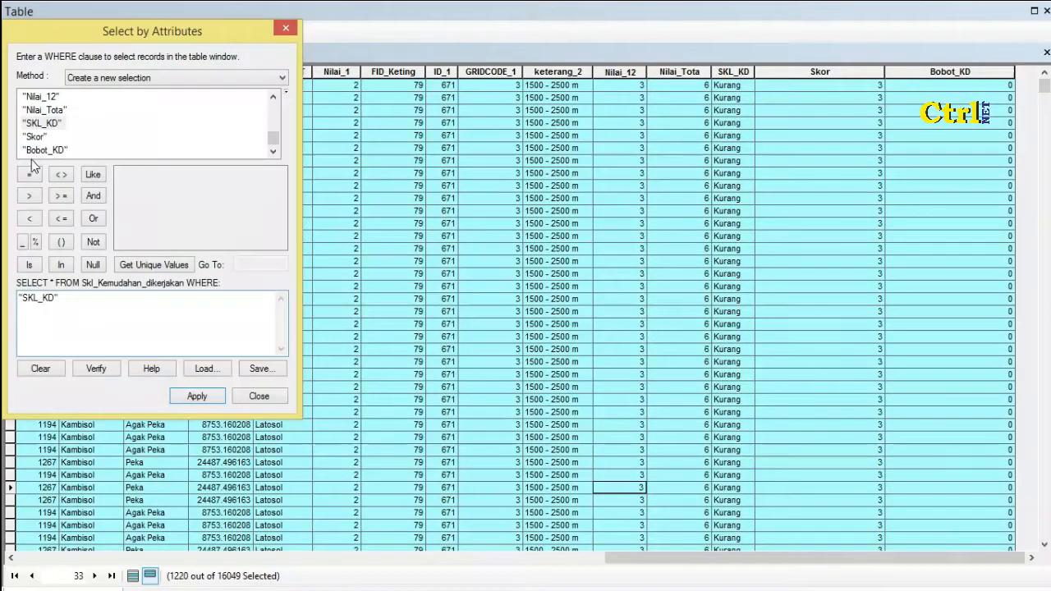
left_click(145, 265)
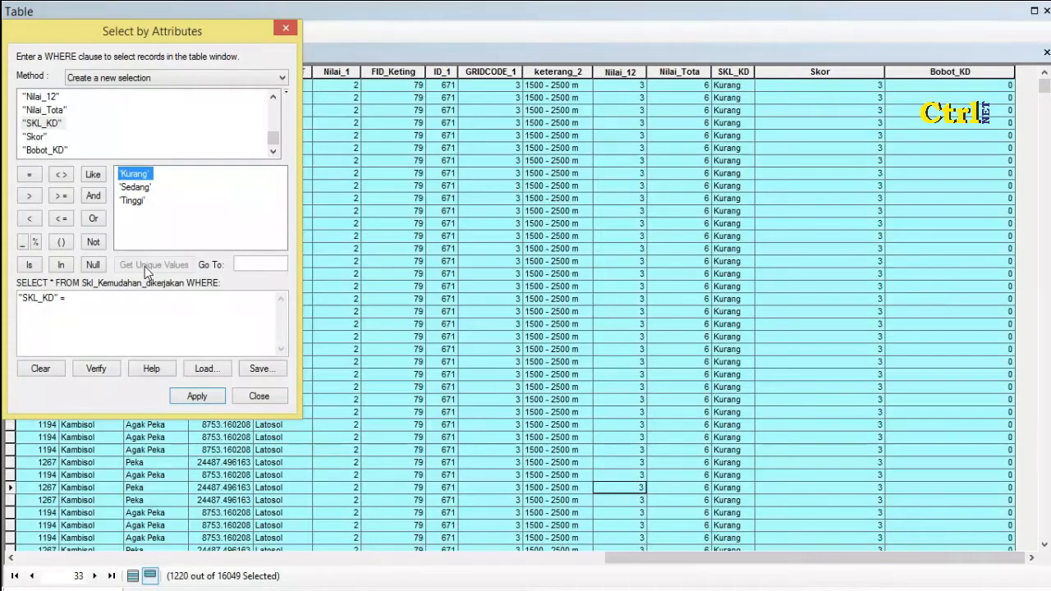
left_click(141, 189)
double_click(141, 189)
left_click(185, 395)
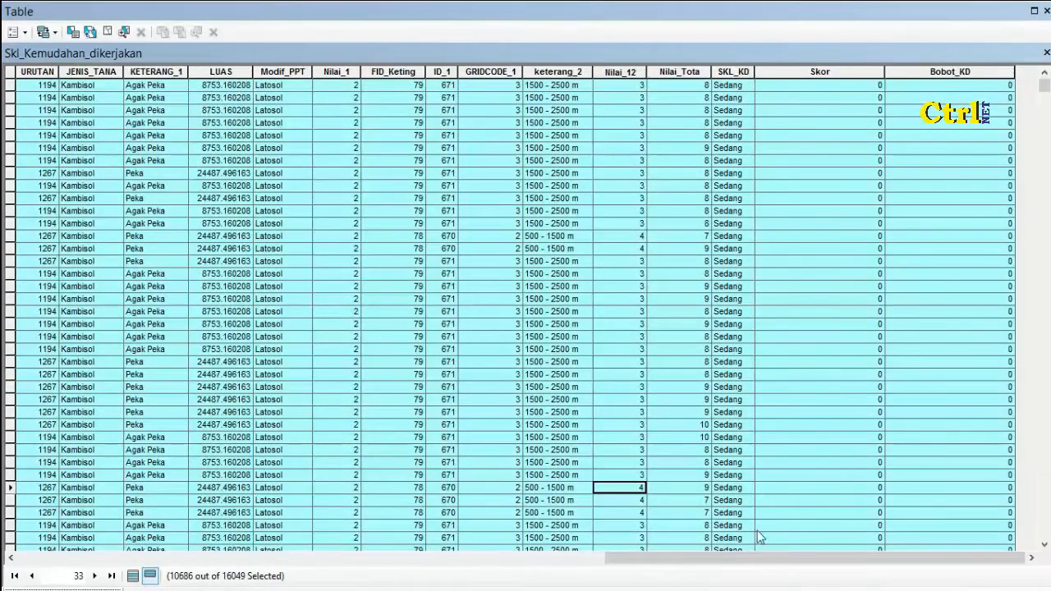
Calculate the Skor field of the selected Sedang records as "4" outside an edit session
left_click(784, 69)
right_click(787, 70)
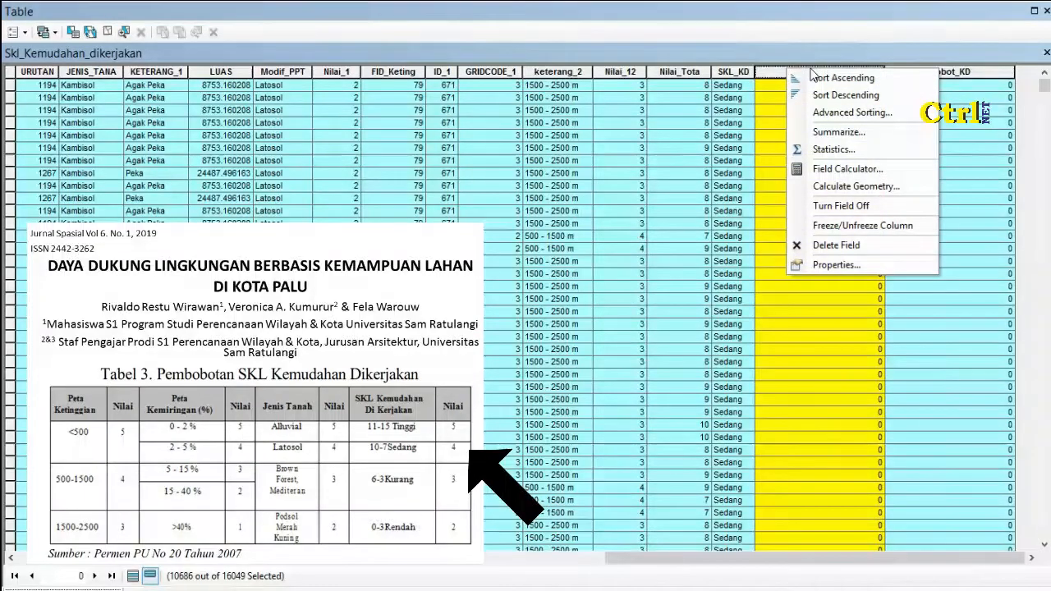
left_click(839, 175)
left_click(491, 328)
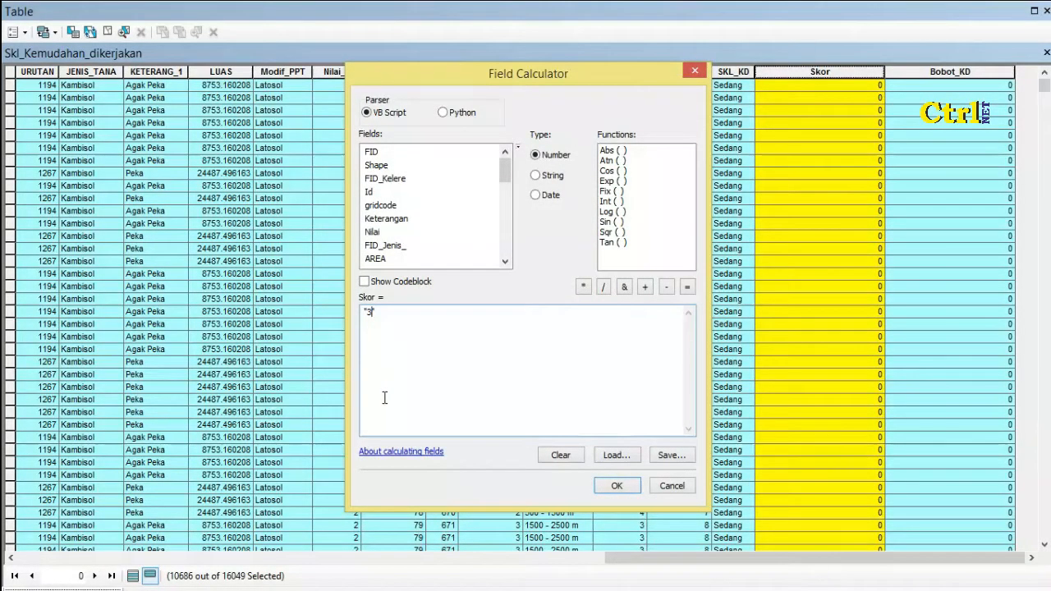
key("BackSpace")
type("4")
left_click(612, 486)
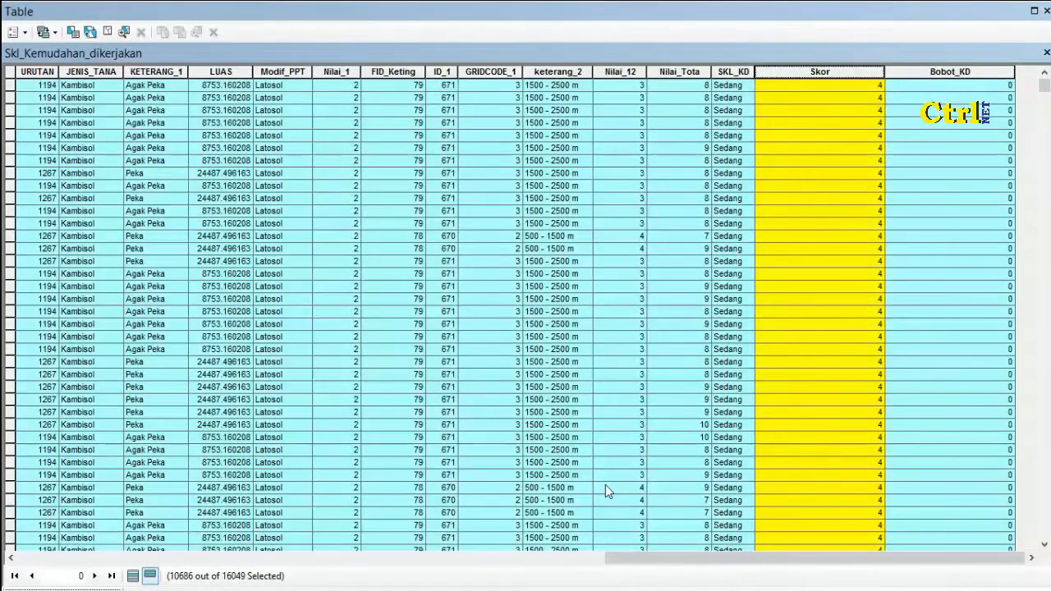
Replace the selection query with "SKL_KD" = 'Tinggi' and apply it as a new selection
left_click(75, 33)
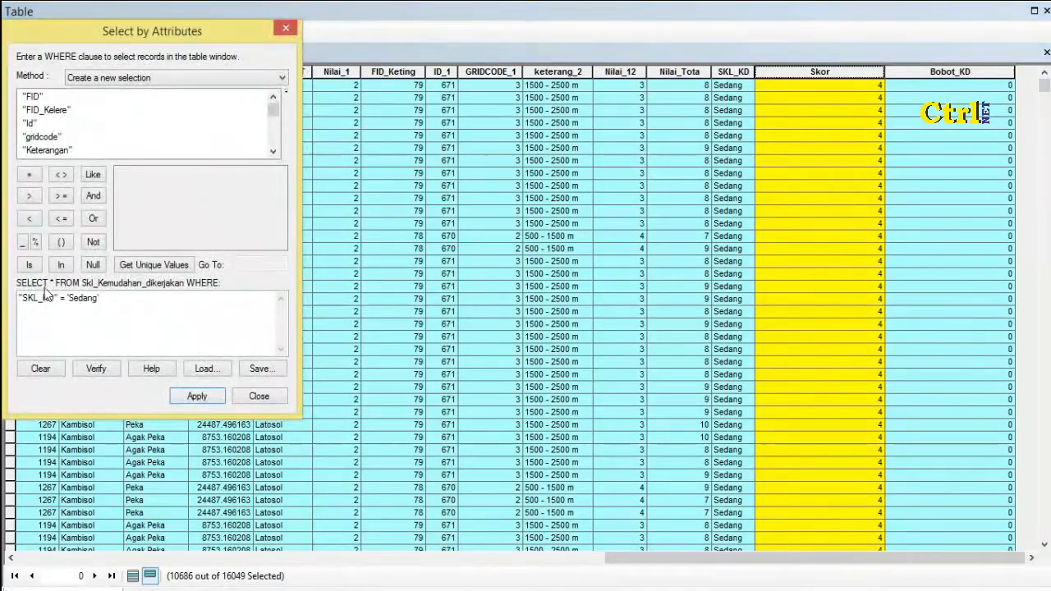
left_click(38, 369)
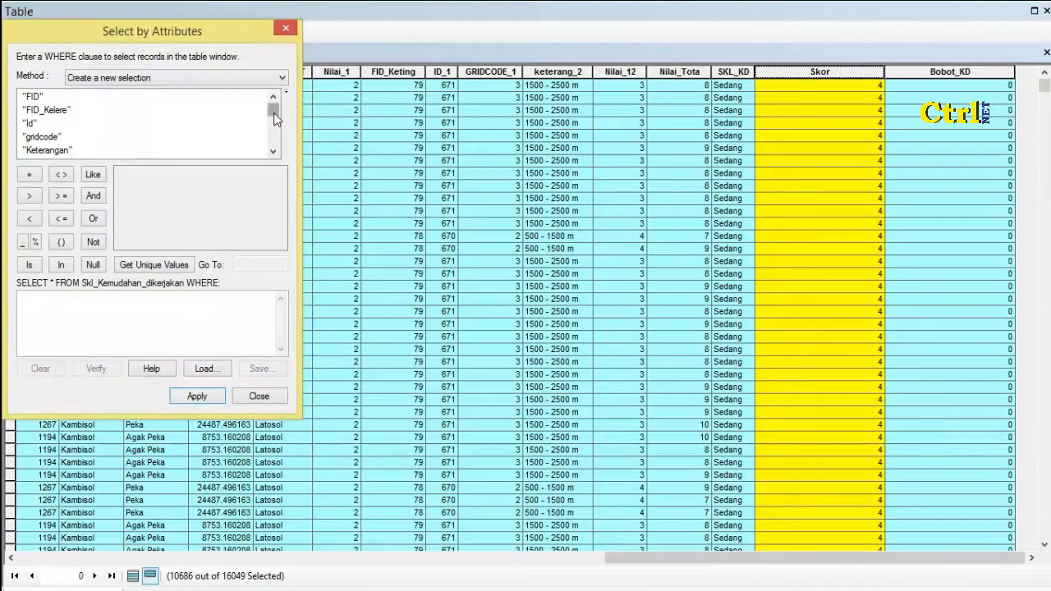
left_click_drag(274, 113, 274, 141)
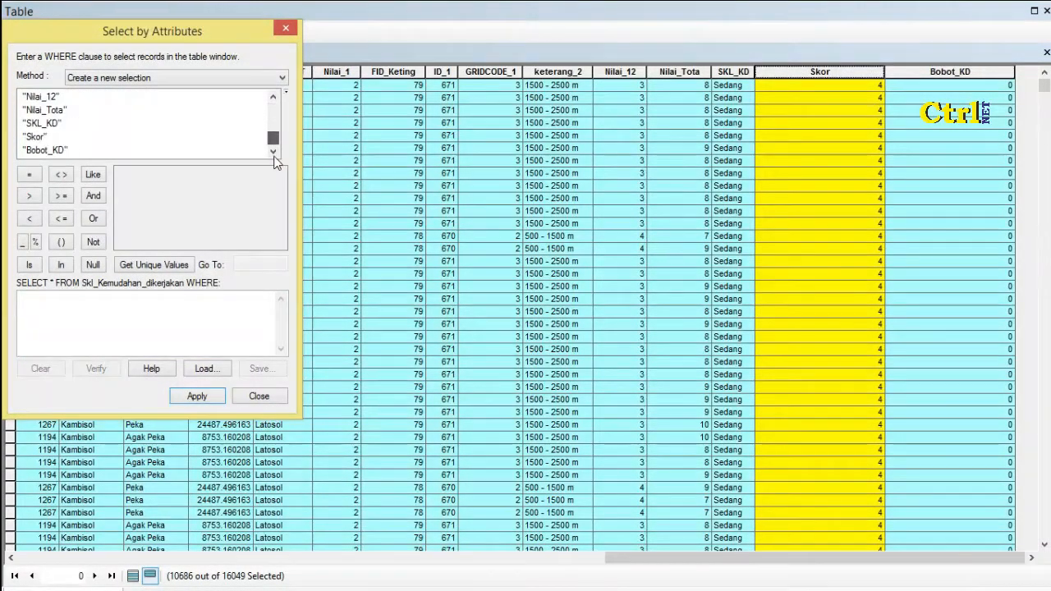
double_click(43, 123)
left_click(30, 175)
left_click(126, 262)
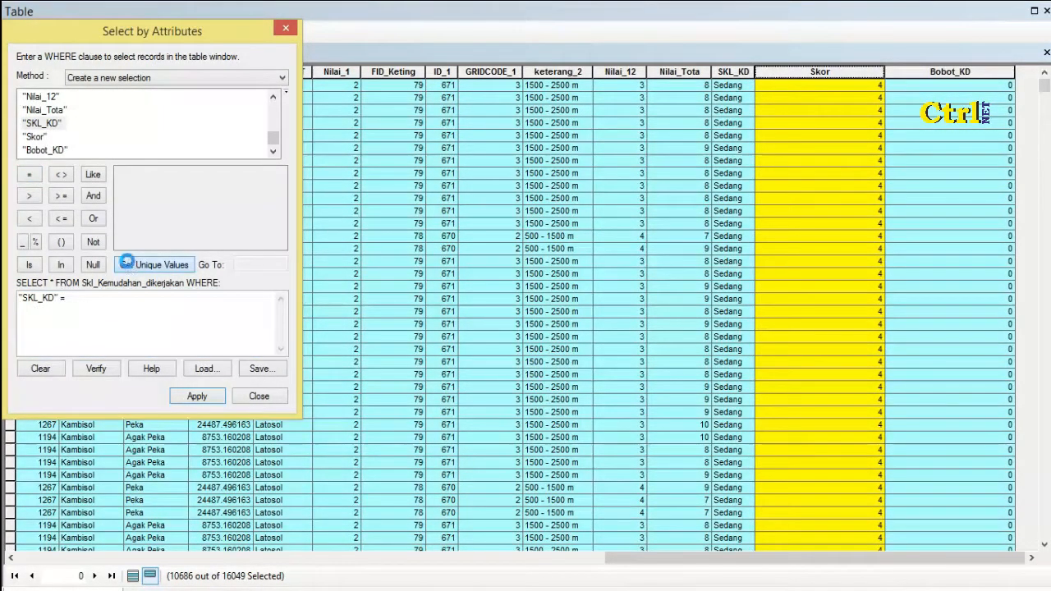
double_click(132, 201)
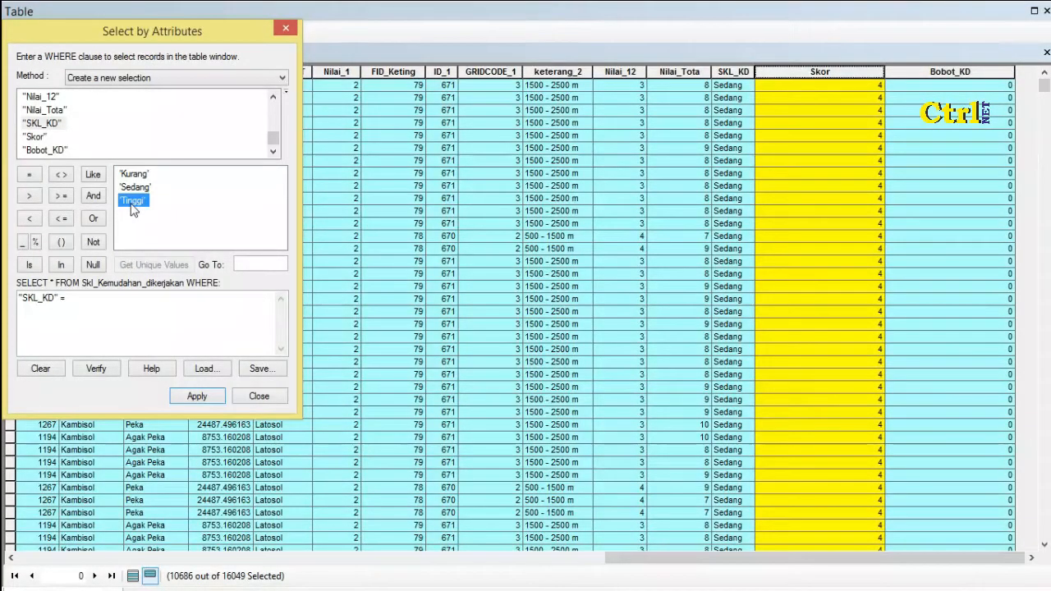
left_click(197, 397)
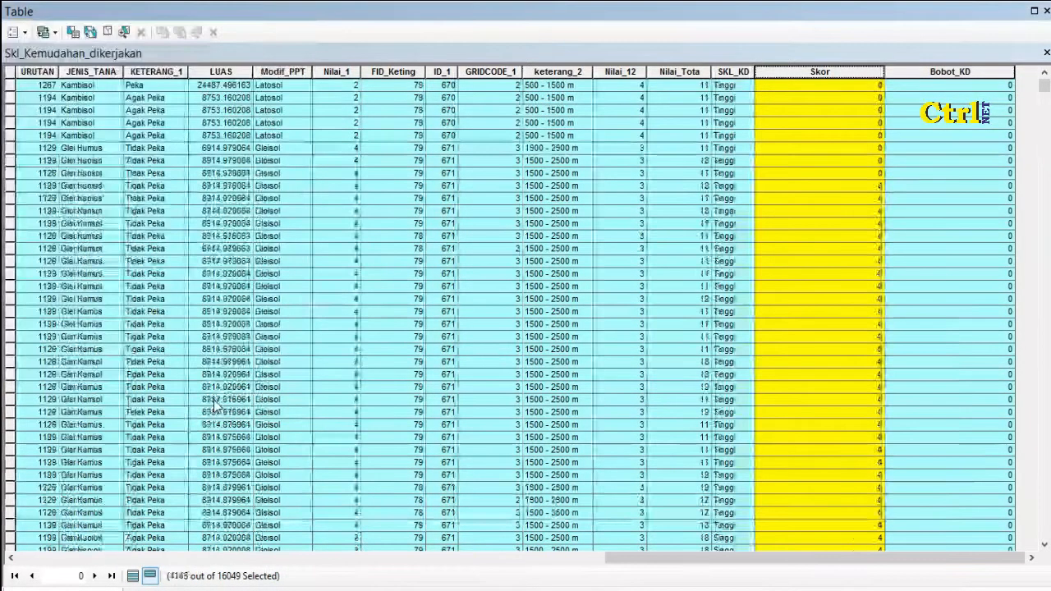
Calculate the Skor field of the selected Tinggi records as "5" outside an edit session
right_click(821, 74)
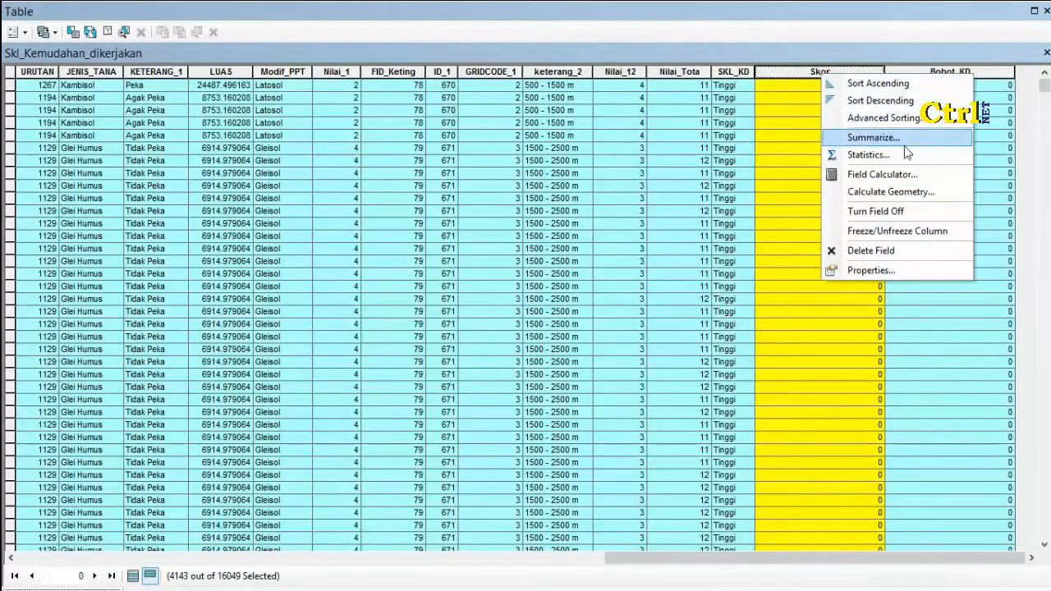
left_click(918, 175)
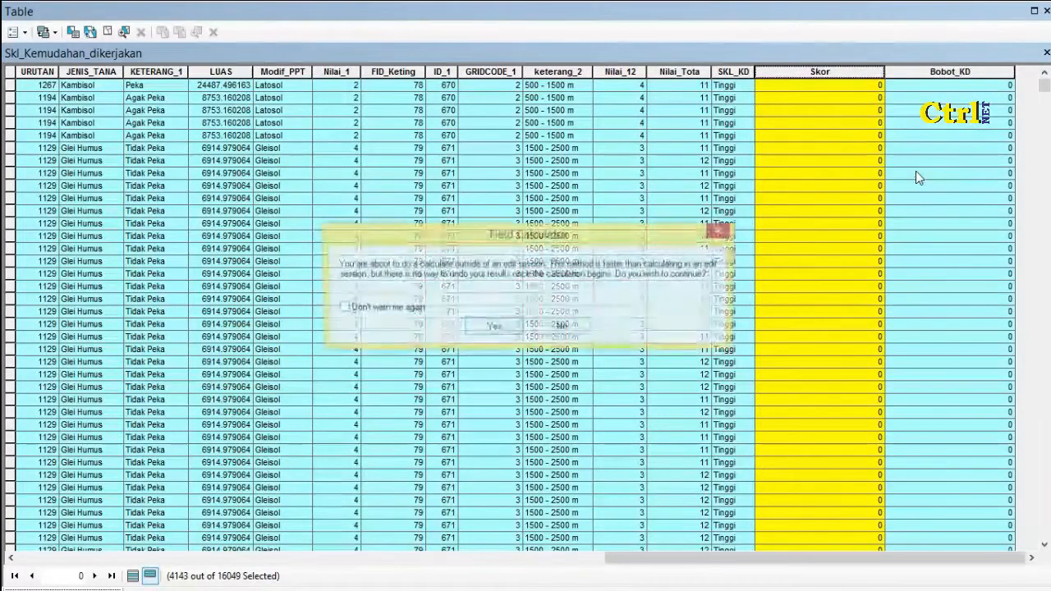
left_click(493, 328)
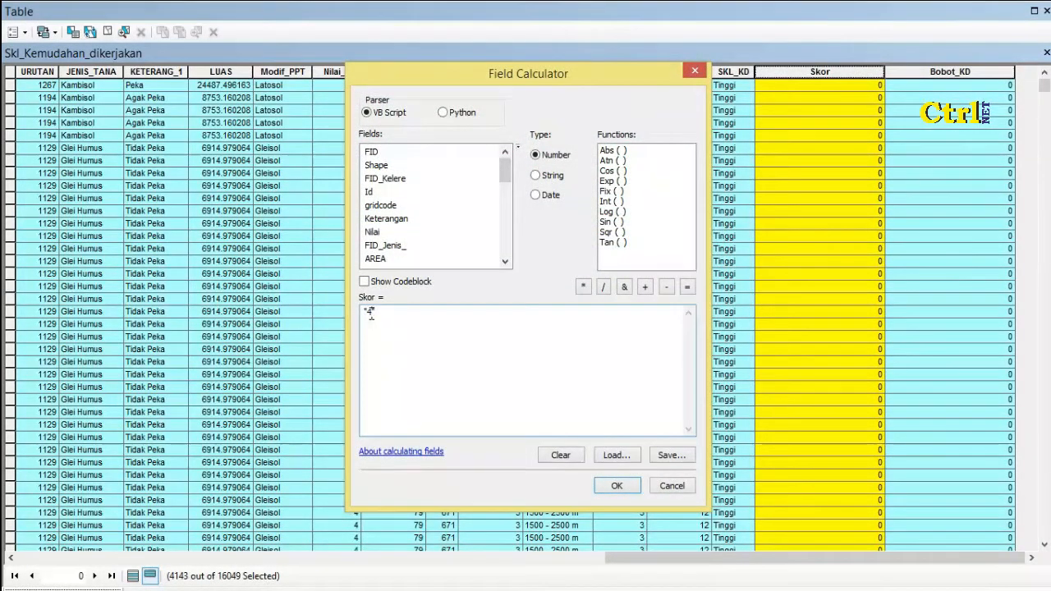
key("BackSpace")
type("5")
left_click(616, 486)
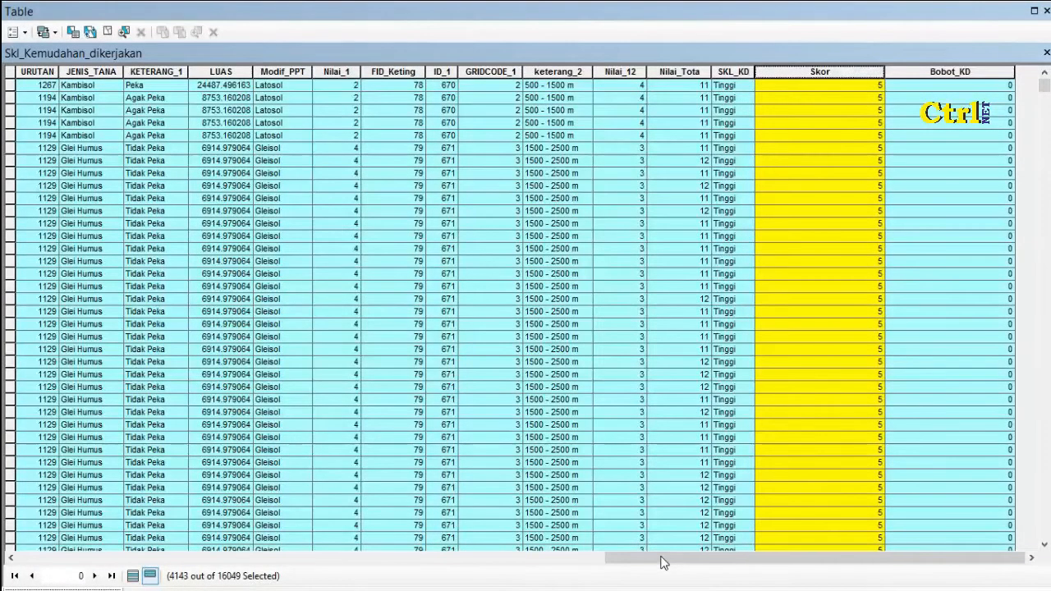
Calculate the Bobot_KD field of the selected Tinggi records as "5" outside an edit session
left_click(951, 223)
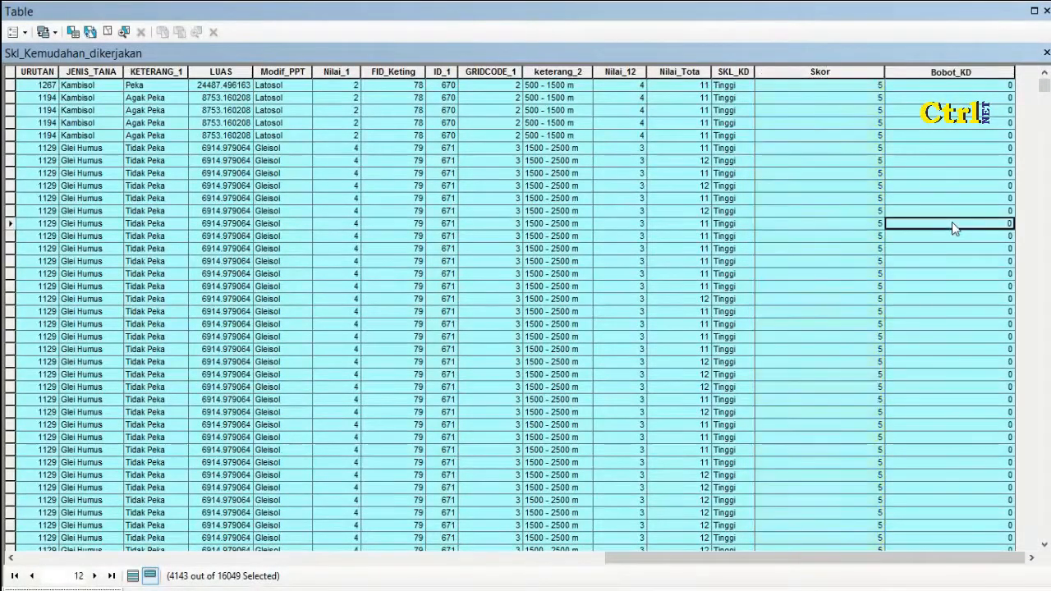
left_click(961, 73)
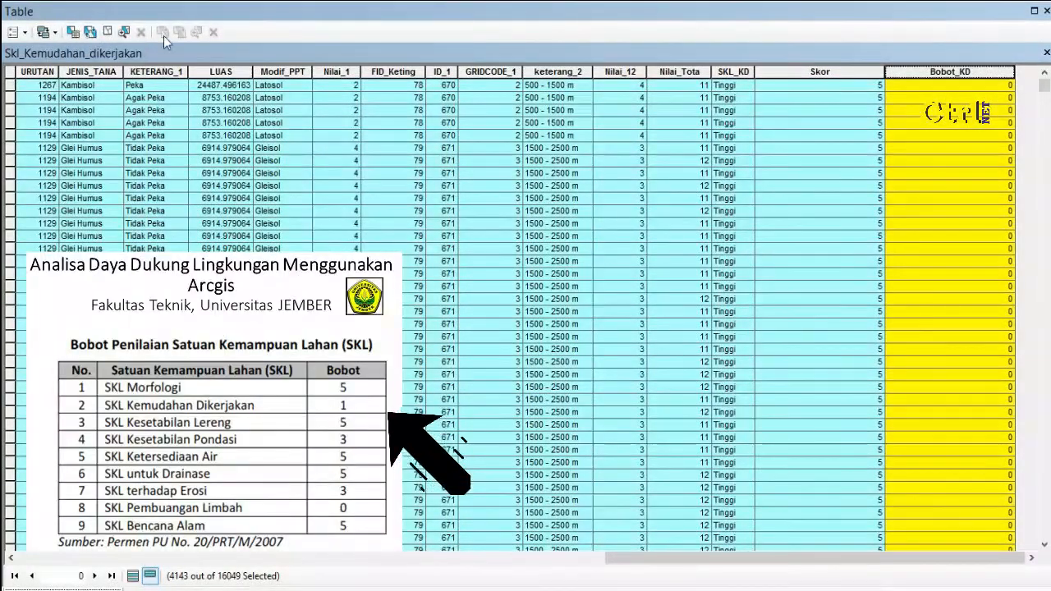
right_click(955, 73)
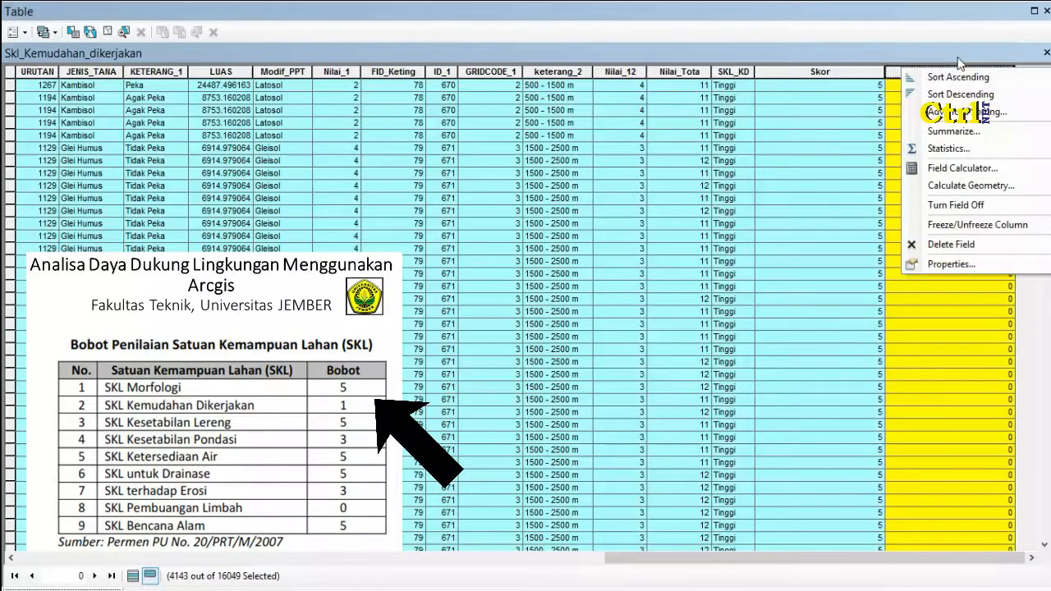
left_click(993, 169)
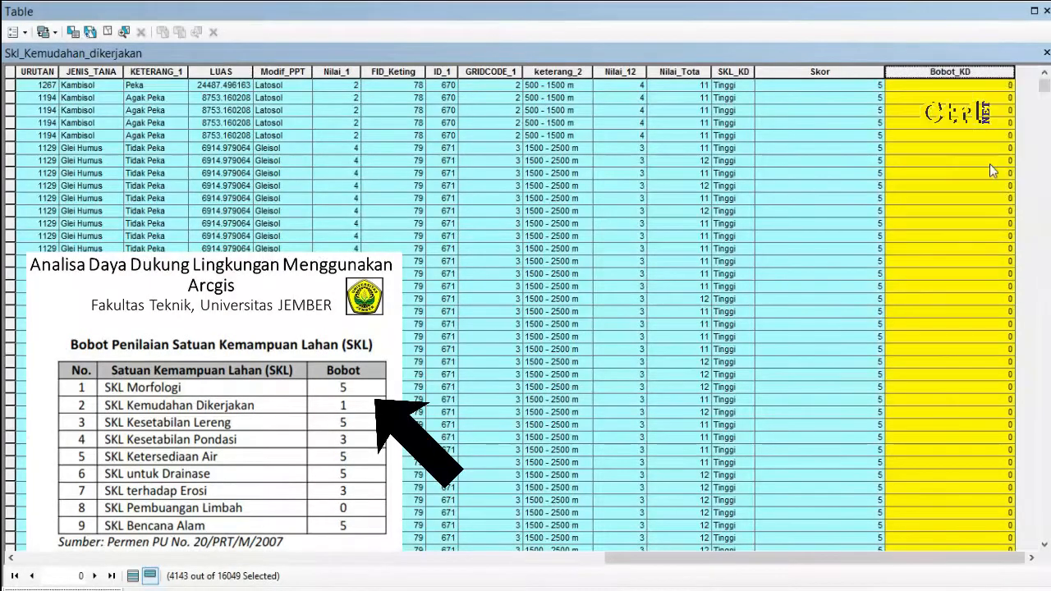
left_click(493, 329)
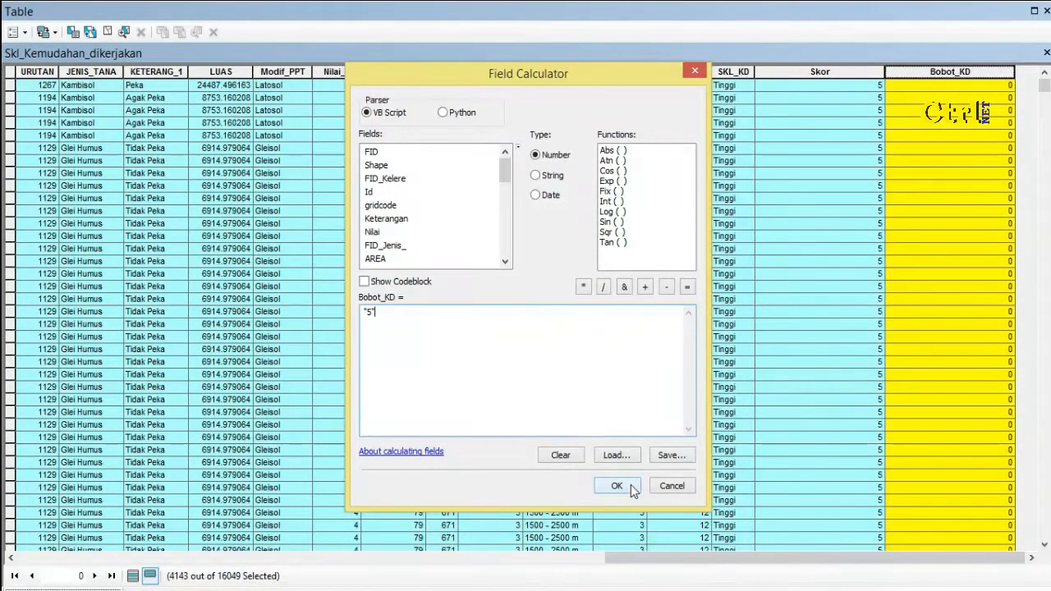
left_click(617, 486)
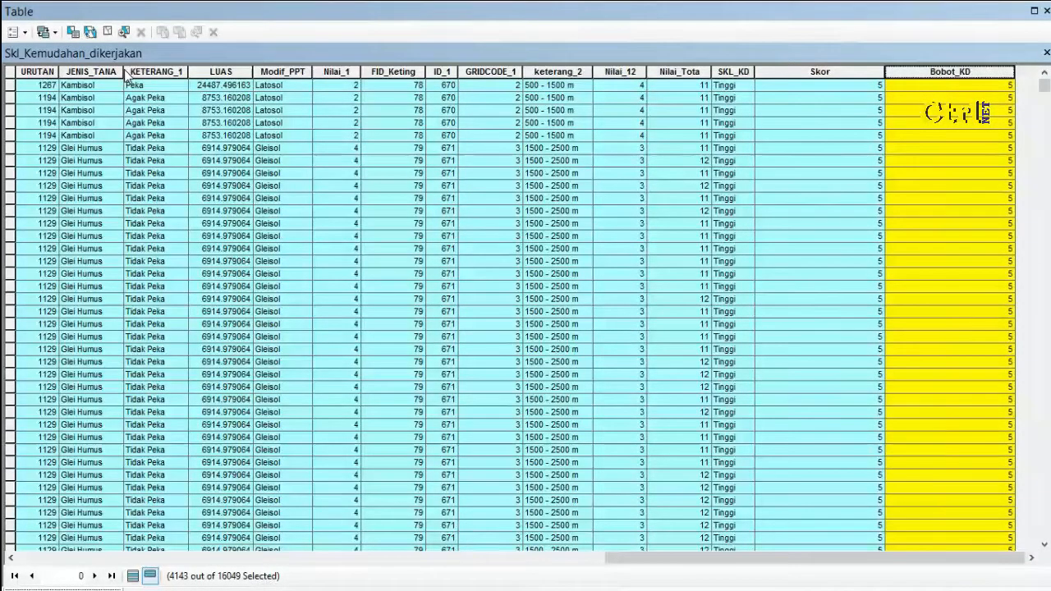
Replace the selection query with "Skor" = 4 and apply it as a new selection
left_click(73, 33)
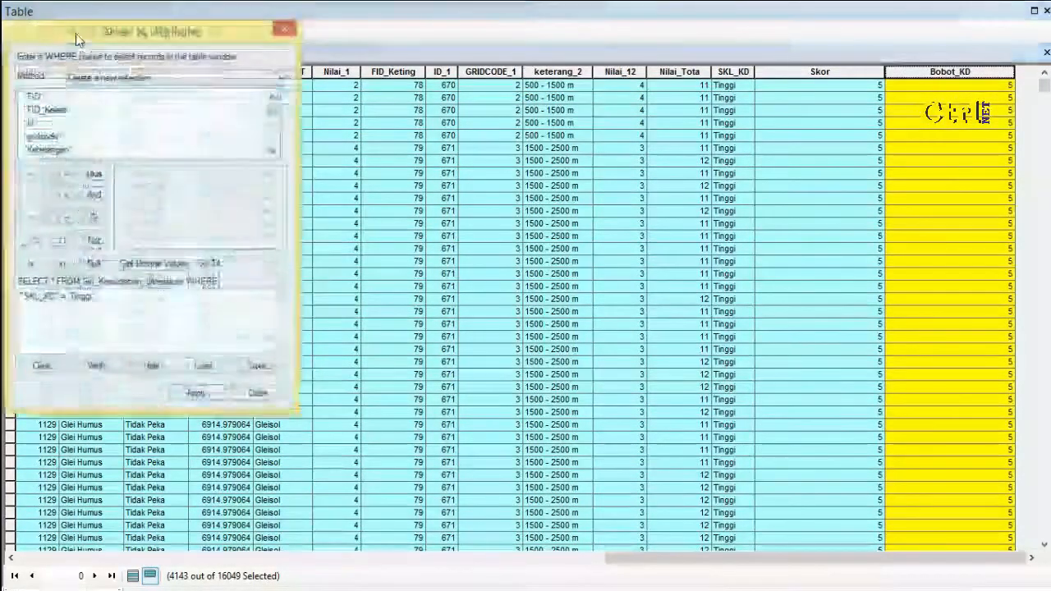
left_click(40, 369)
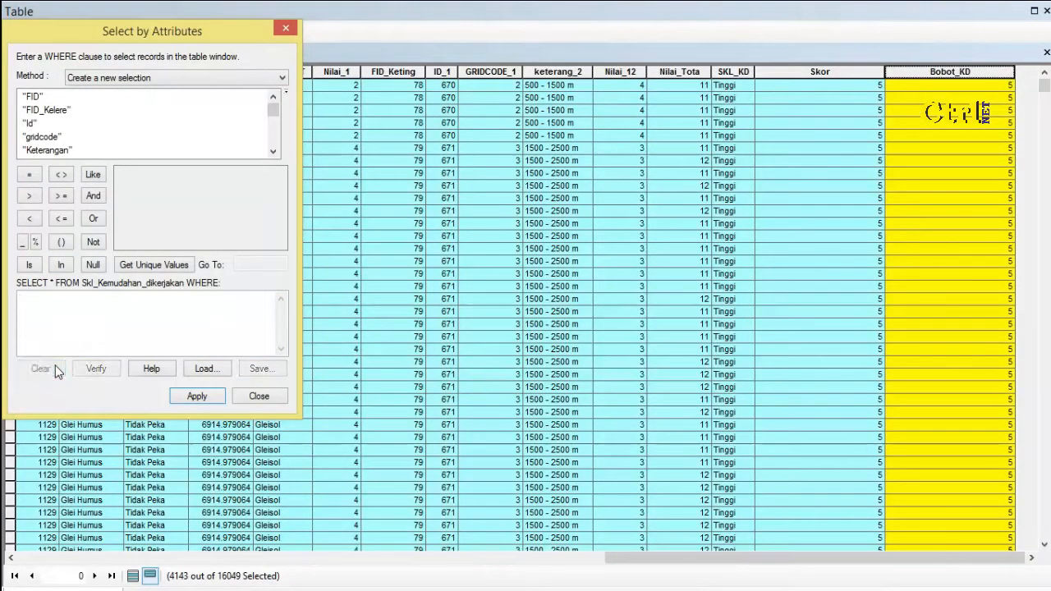
left_click_drag(273, 108, 275, 142)
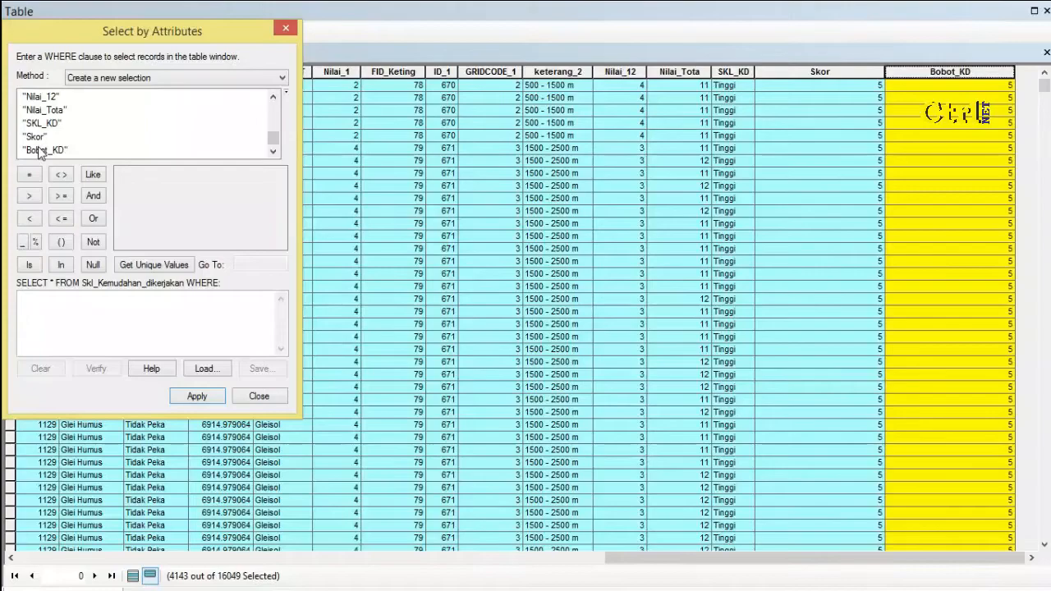
double_click(38, 138)
left_click(29, 174)
left_click(167, 265)
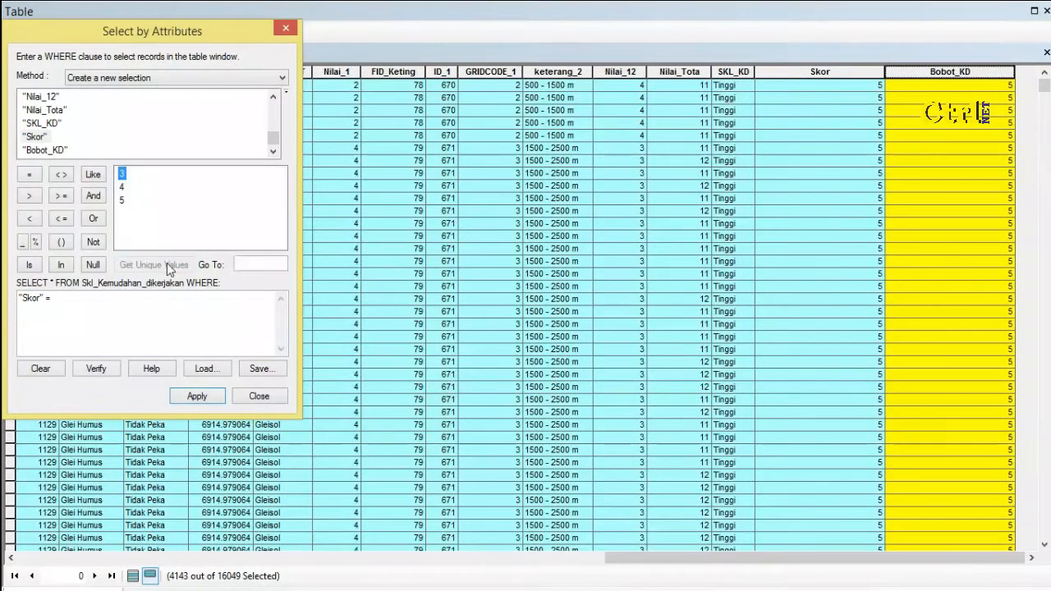
double_click(122, 187)
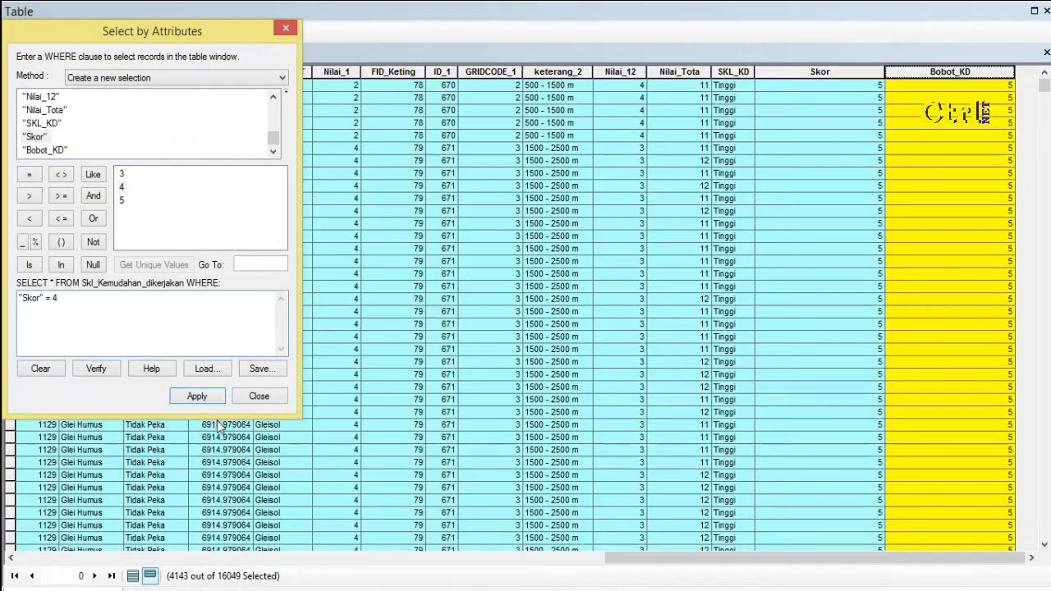
left_click(204, 396)
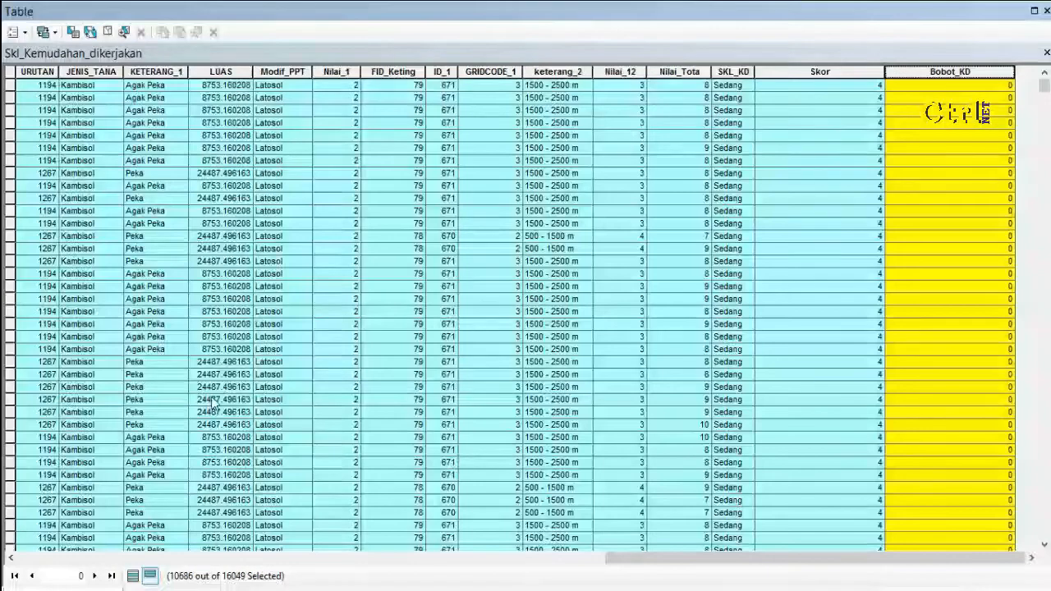
Calculate the Bobot_KD field of the selected records with Skor 4 as "4" outside an edit session
right_click(955, 72)
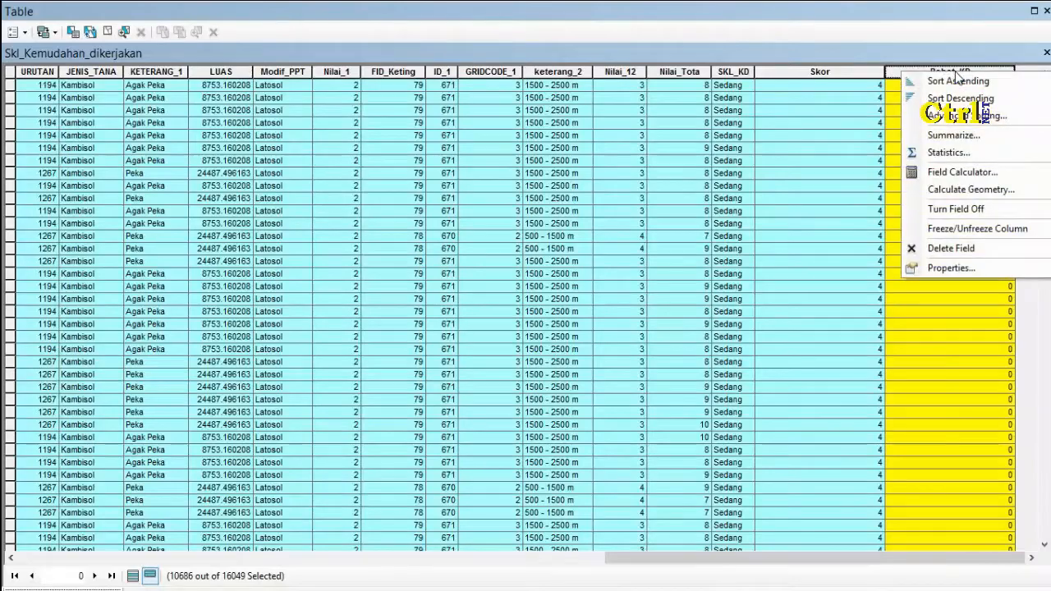
left_click(979, 175)
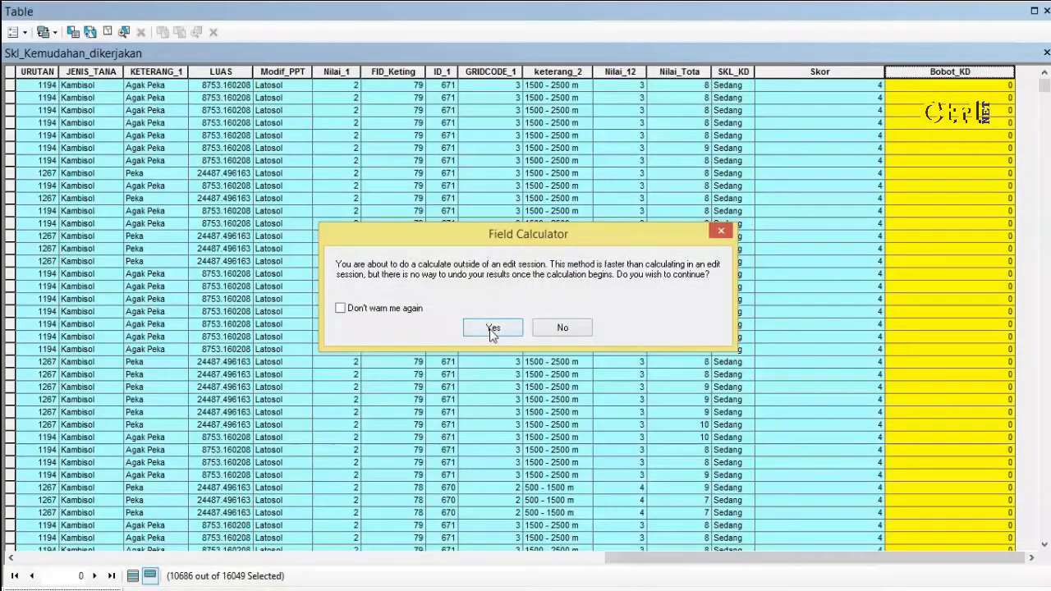
left_click(491, 329)
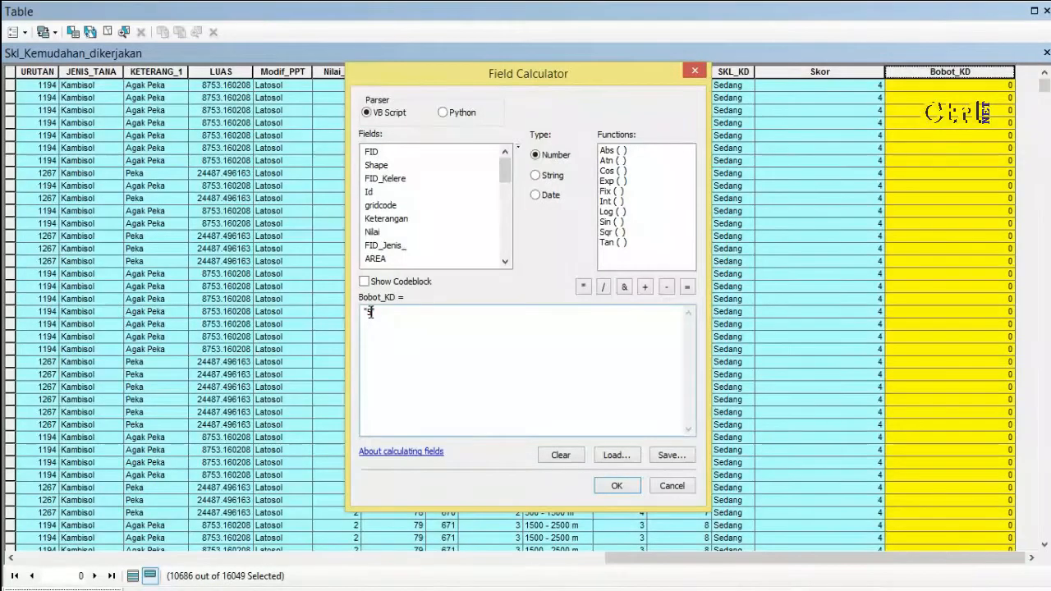
key("BackSpace")
type("4\"")
left_click(616, 486)
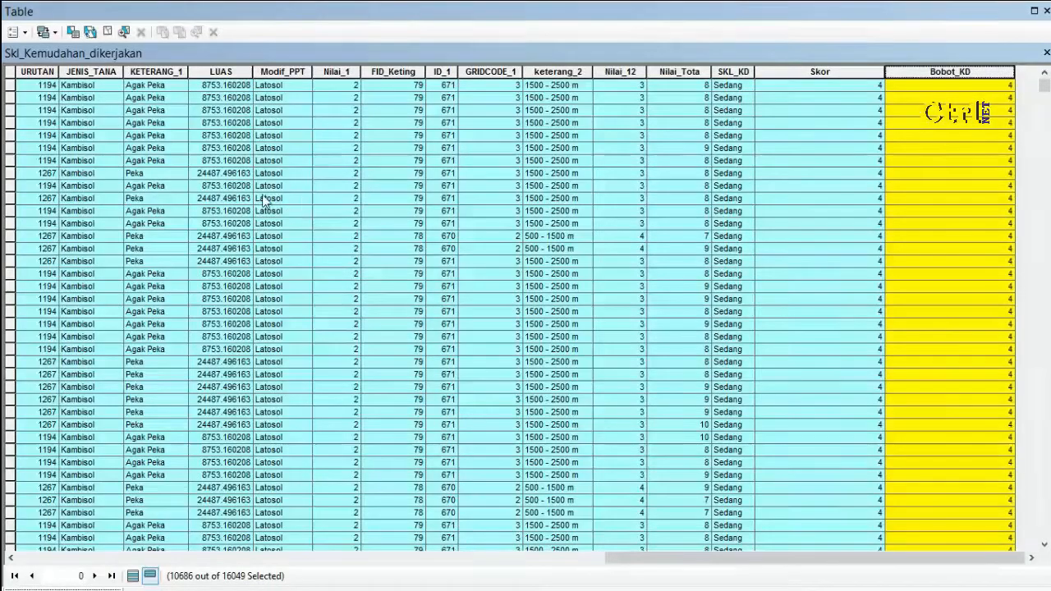
Replace the selection query with "Skor" = 5 and apply it as a new selection
left_click(73, 33)
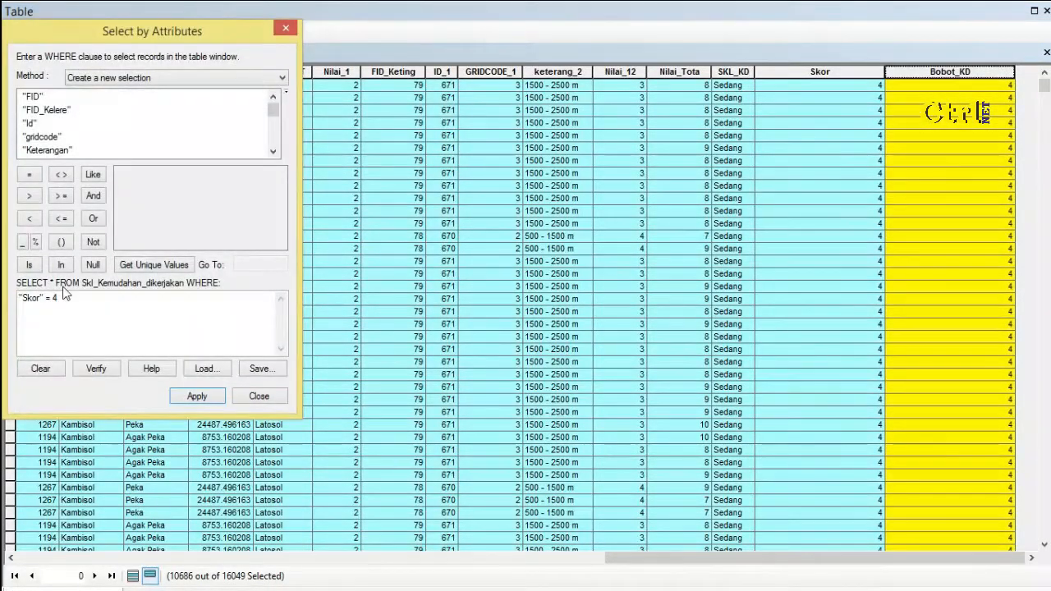
left_click(43, 367)
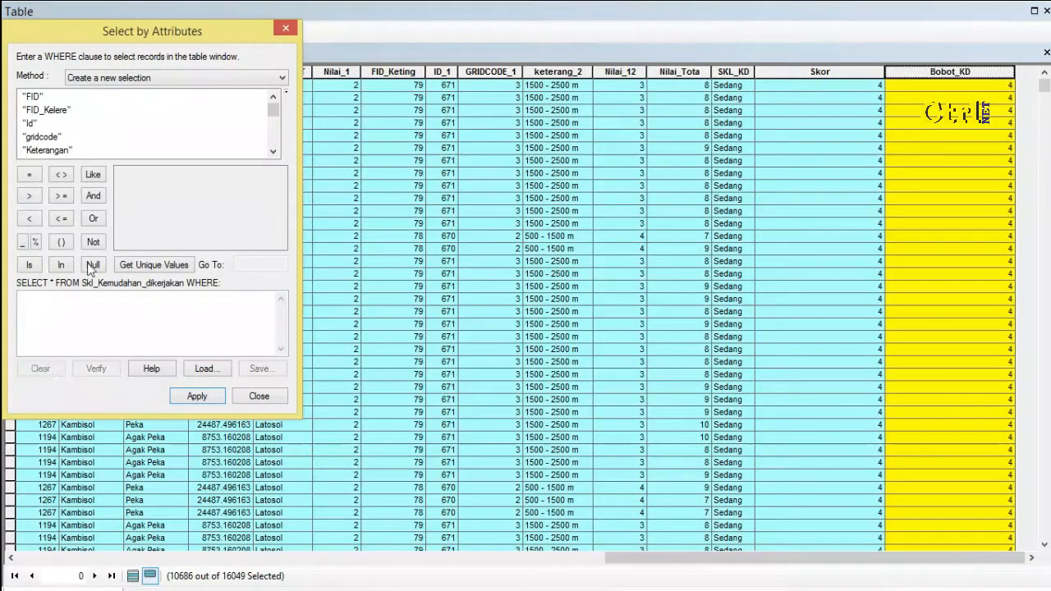
left_click_drag(271, 115, 269, 149)
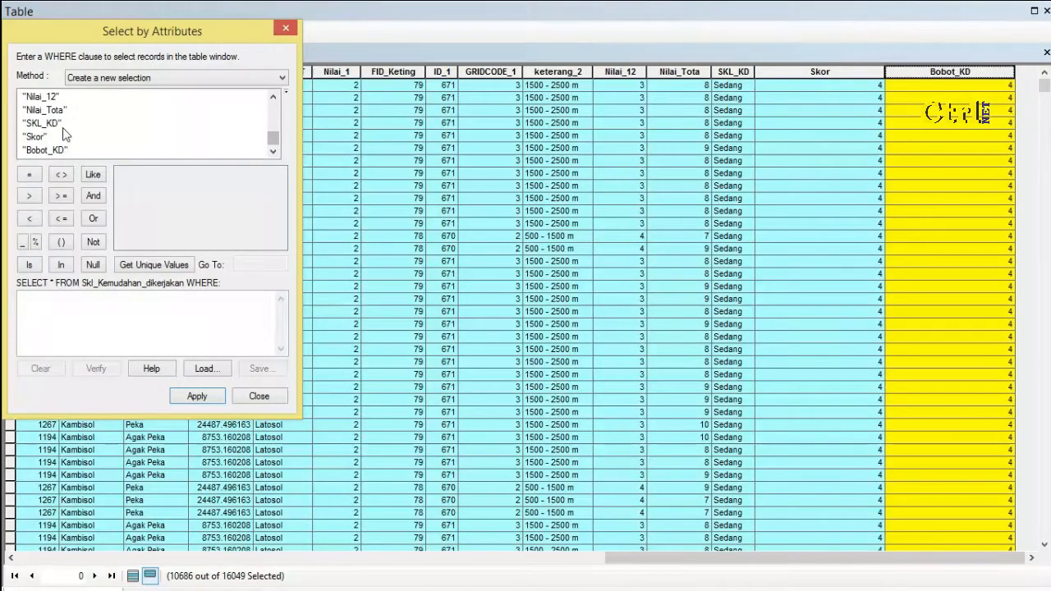
double_click(36, 136)
left_click(29, 175)
left_click(152, 264)
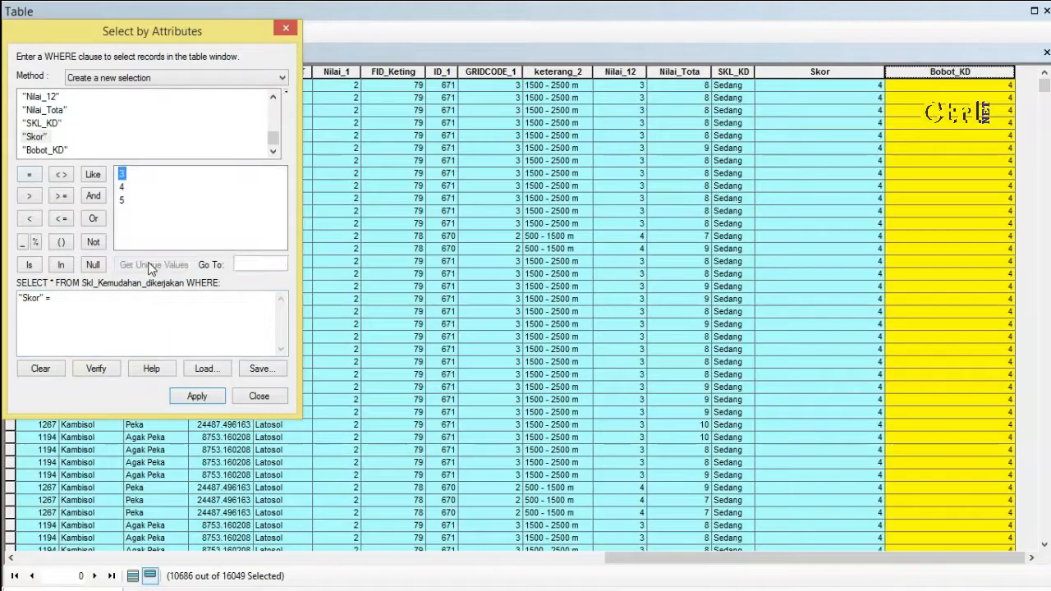
double_click(123, 201)
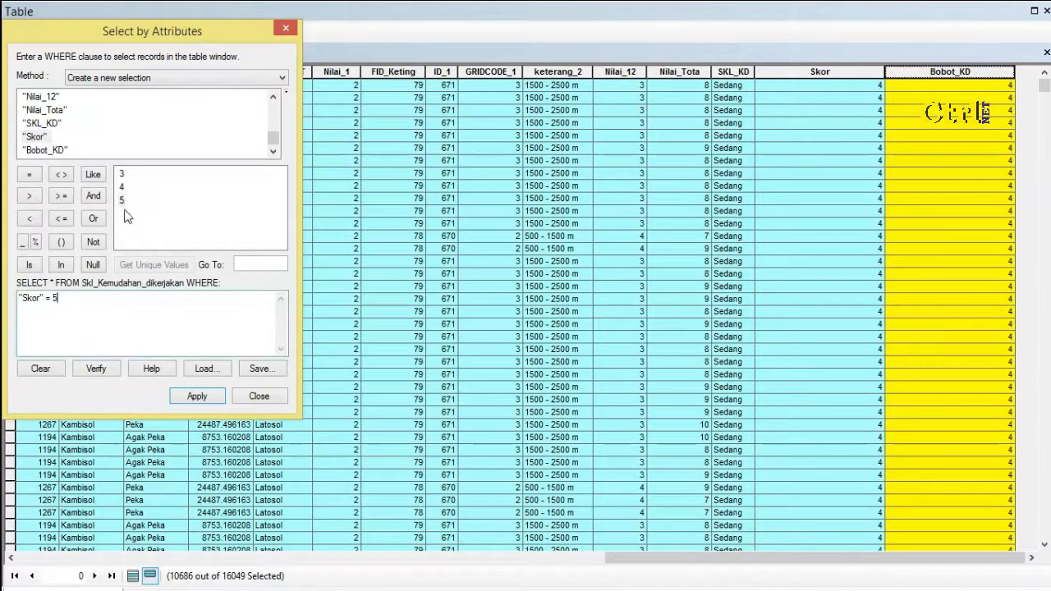
left_click(197, 397)
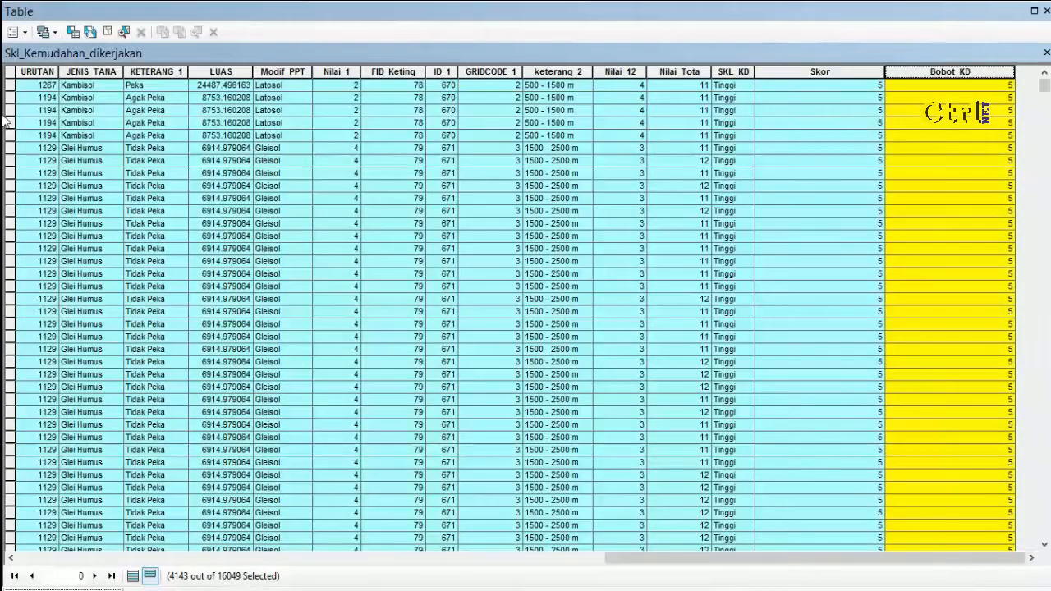
Replace the selection query with "Skor" = 3 and apply it as a new selection
left_click(76, 32)
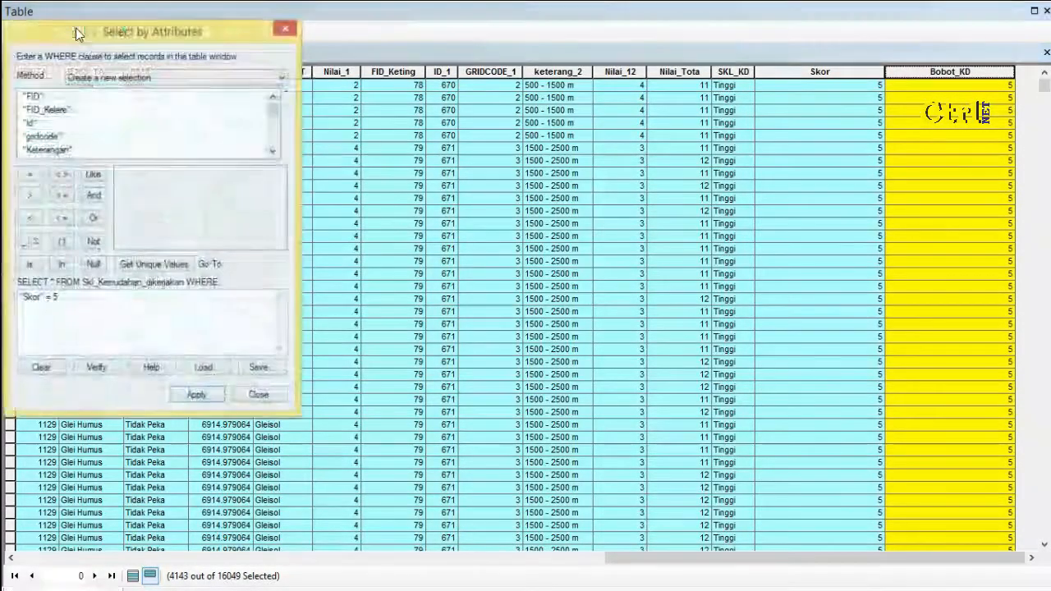
left_click(54, 368)
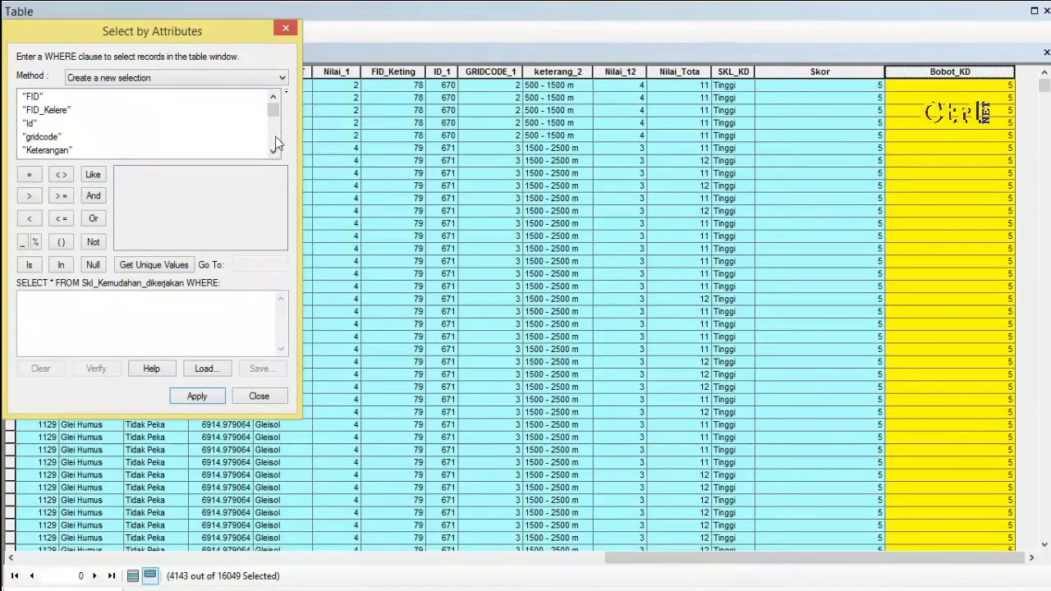
left_click_drag(275, 109, 275, 158)
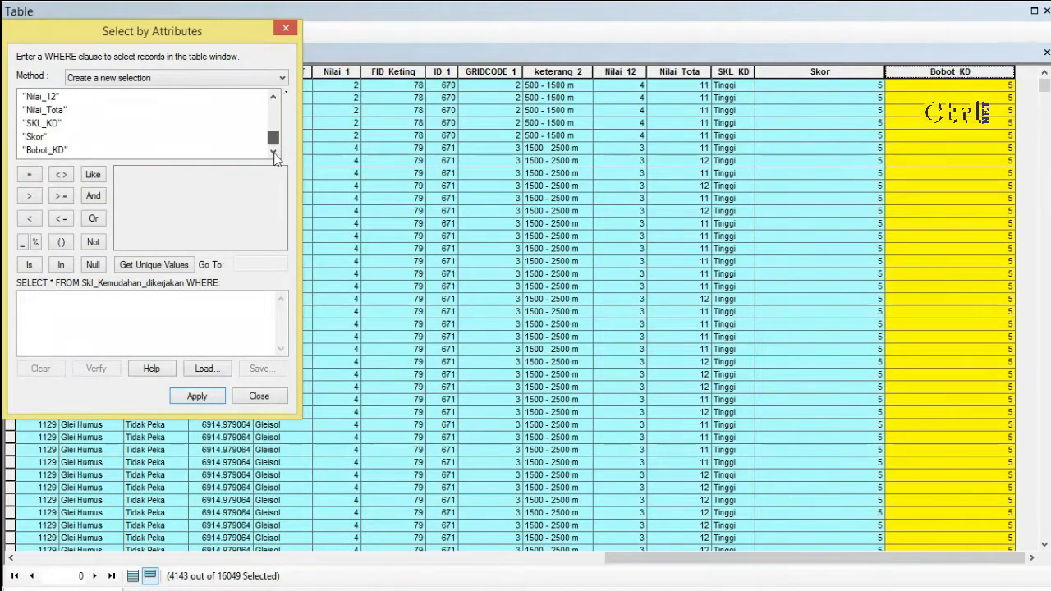
double_click(33, 138)
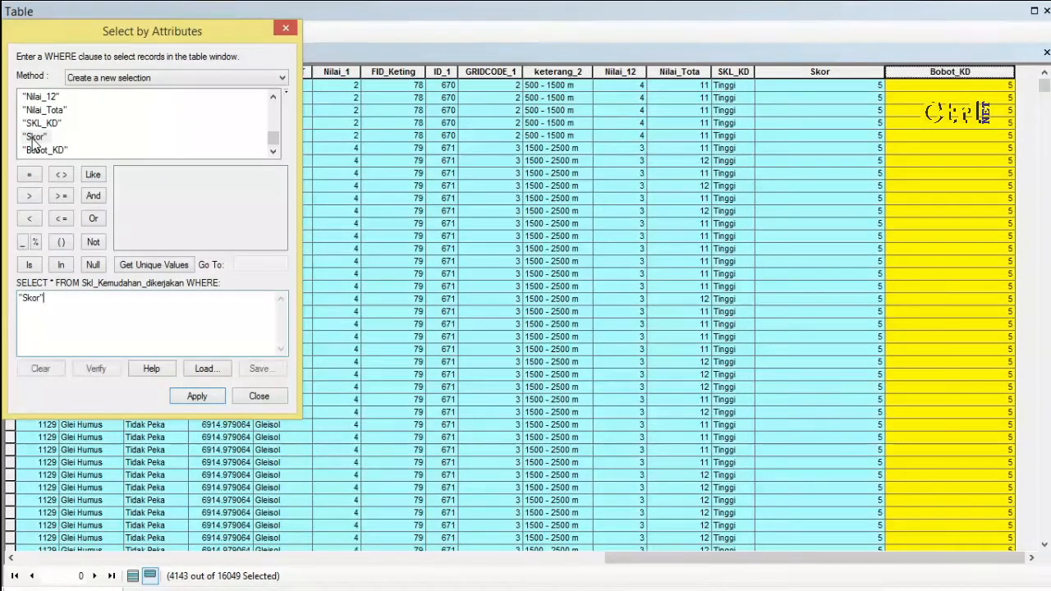
left_click(33, 177)
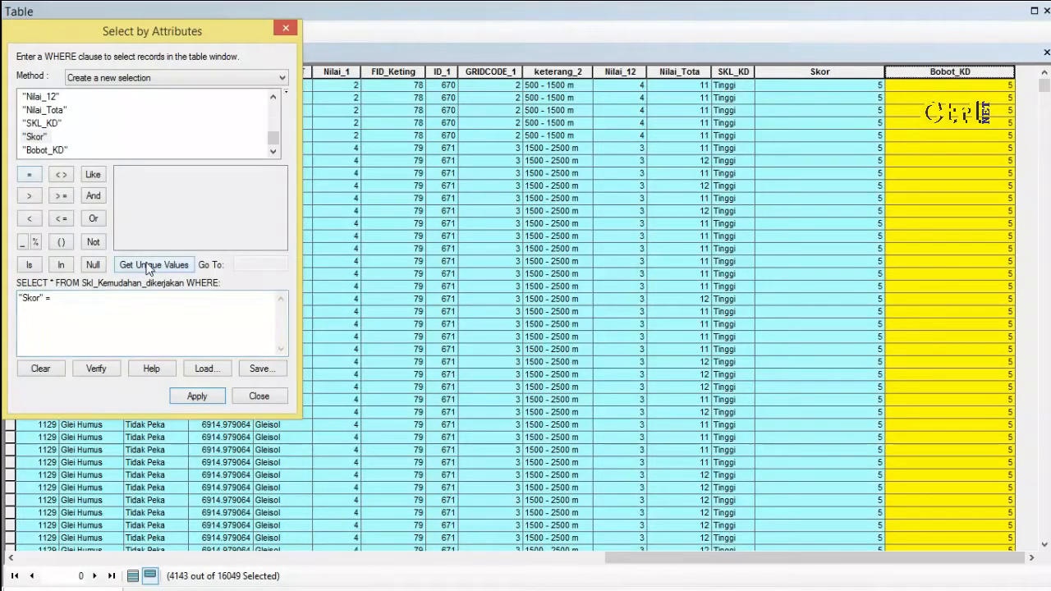
left_click(147, 264)
double_click(121, 174)
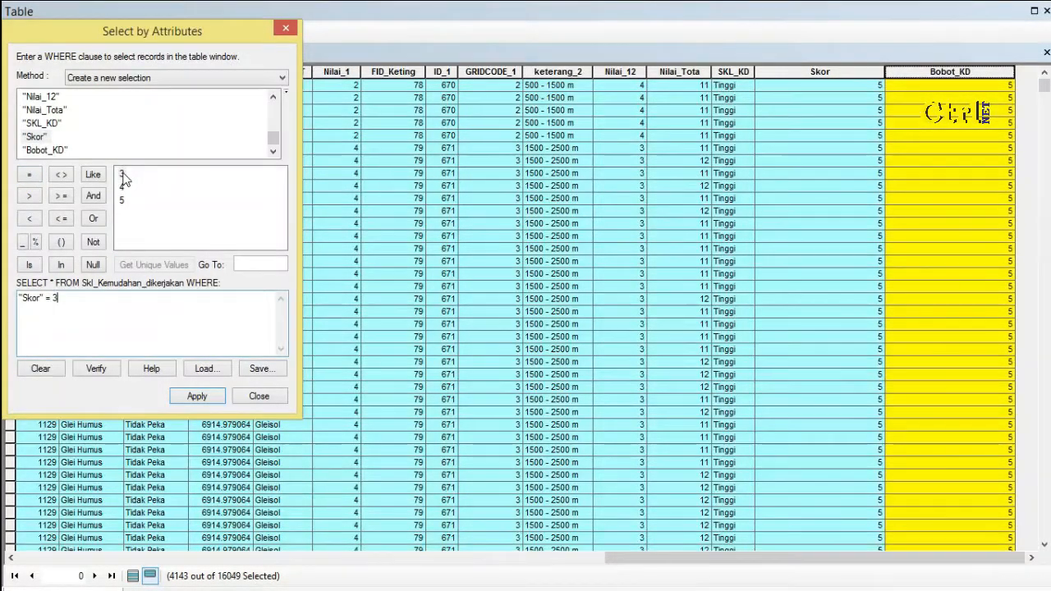
left_click(198, 397)
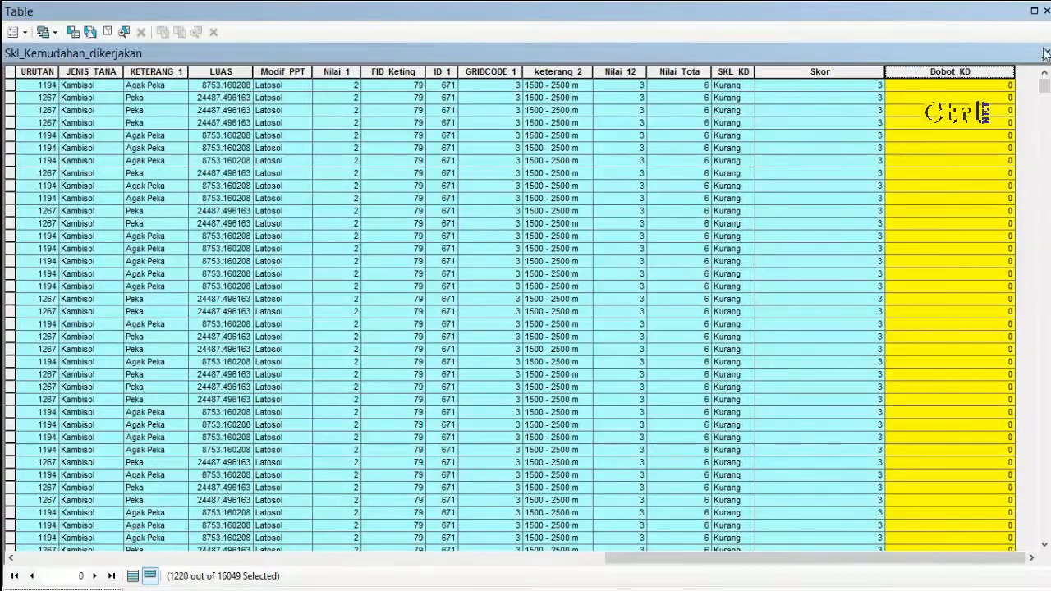
Calculate the Bobot_KD field of the selected records with Skor 3 as "3" outside an edit session
right_click(1002, 72)
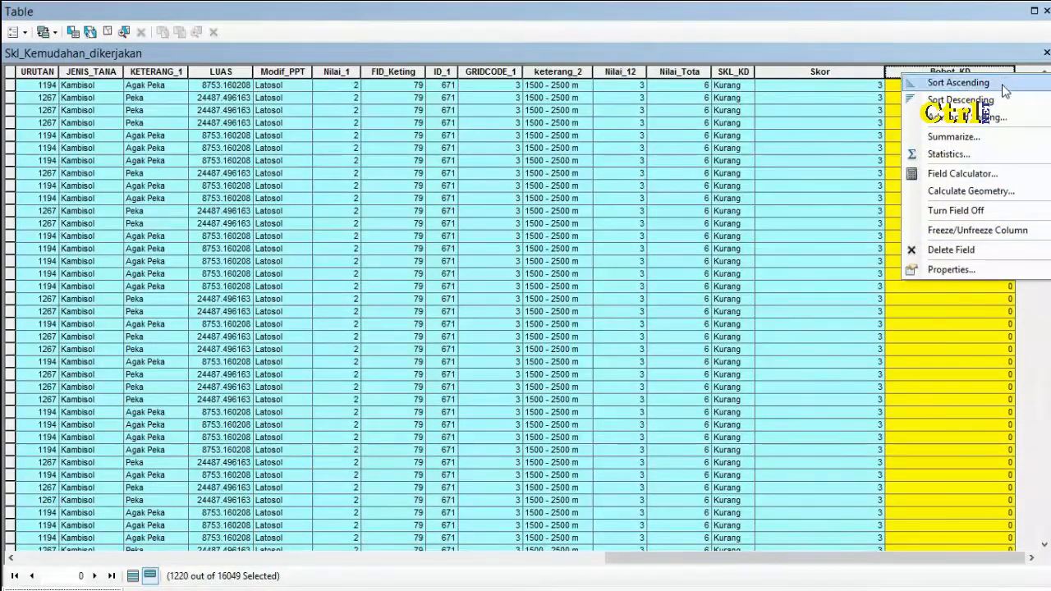
left_click(992, 175)
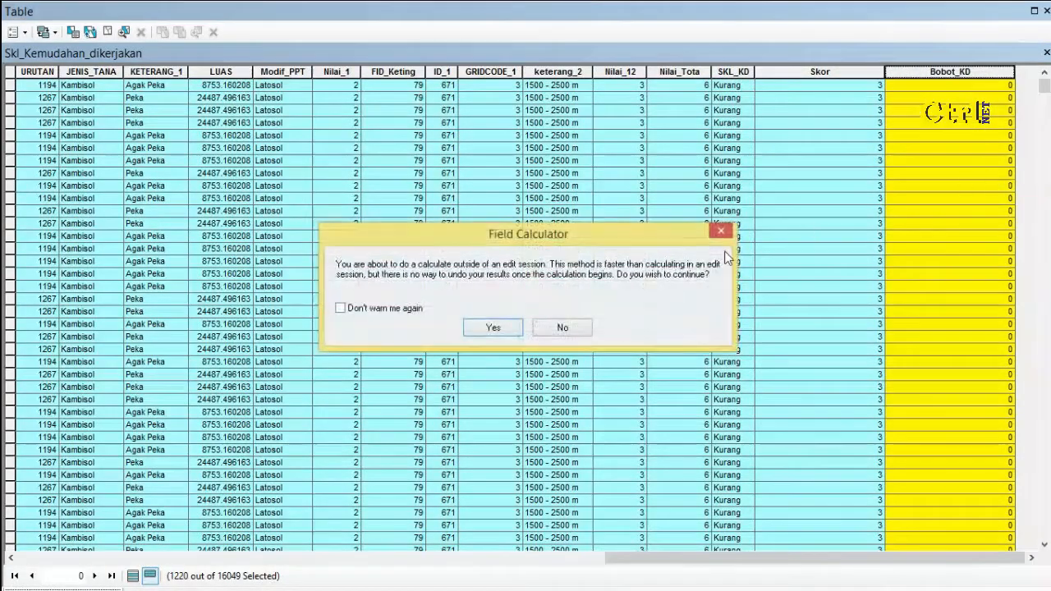
left_click(512, 326)
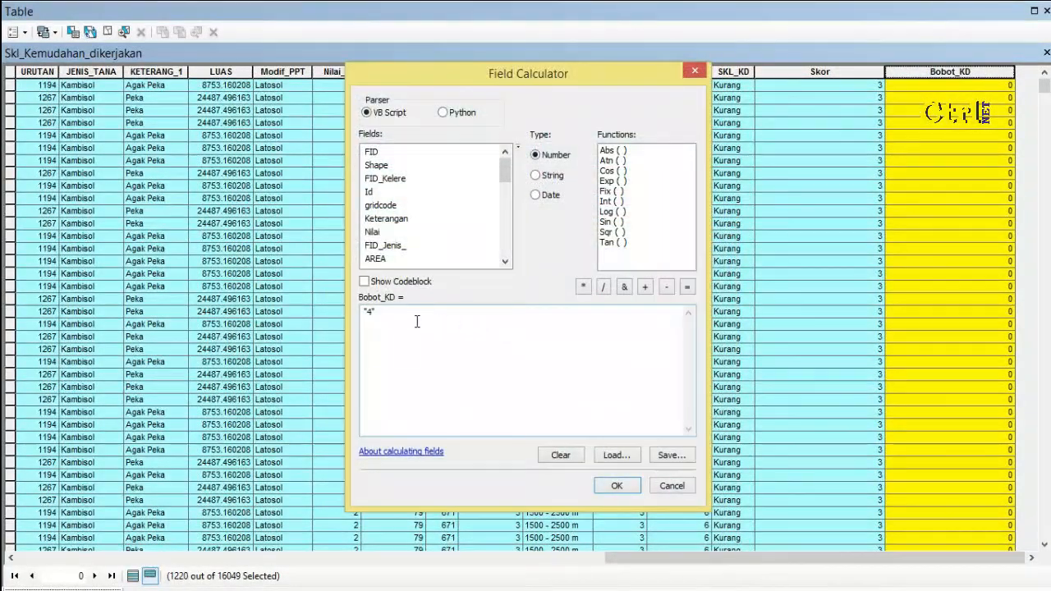
left_click(372, 317)
key("BackSpace")
left_click(614, 486)
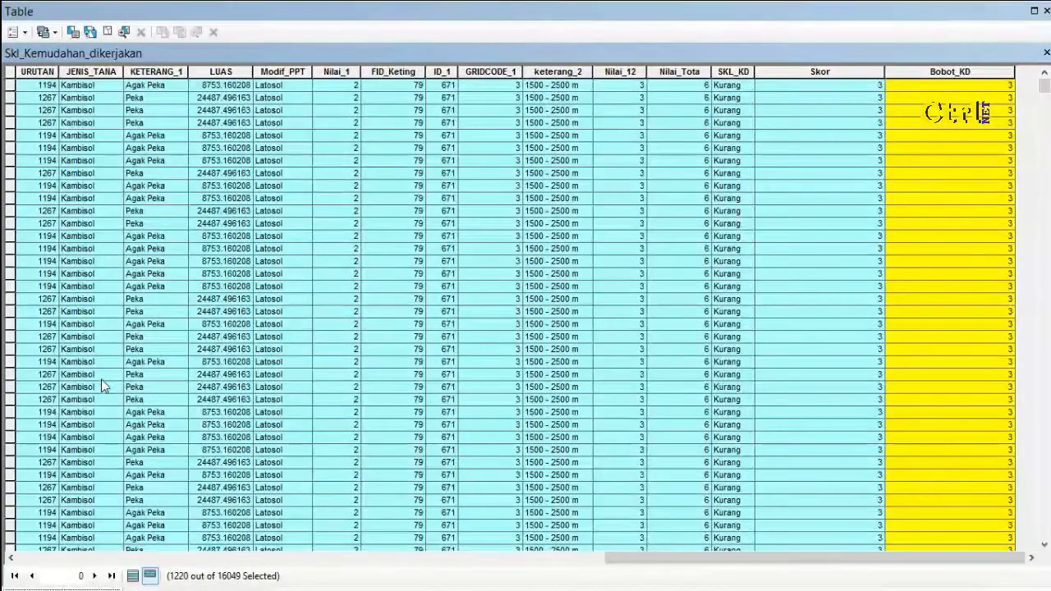
Clear the record selection with all records shown and close the Skl_Kemudahan_dikerjakan attribute table
left_click(133, 577)
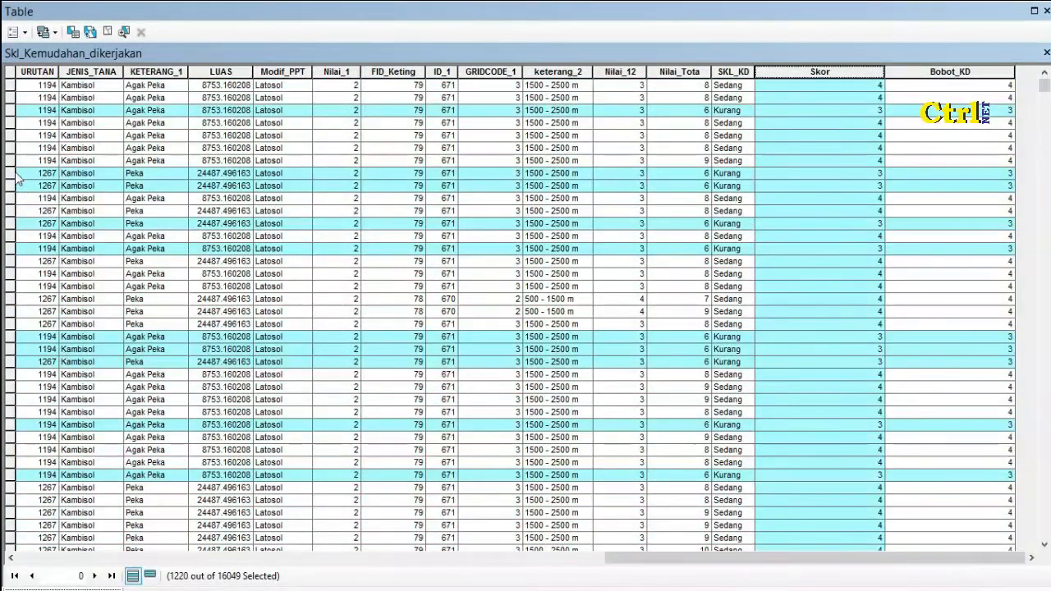
left_click(9, 72)
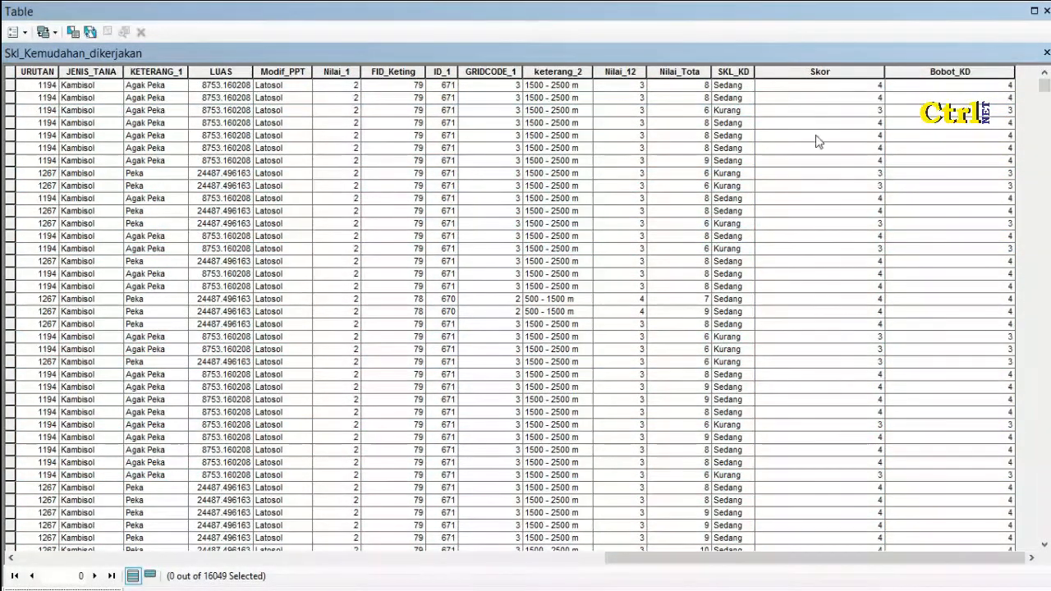
left_click(1047, 53)
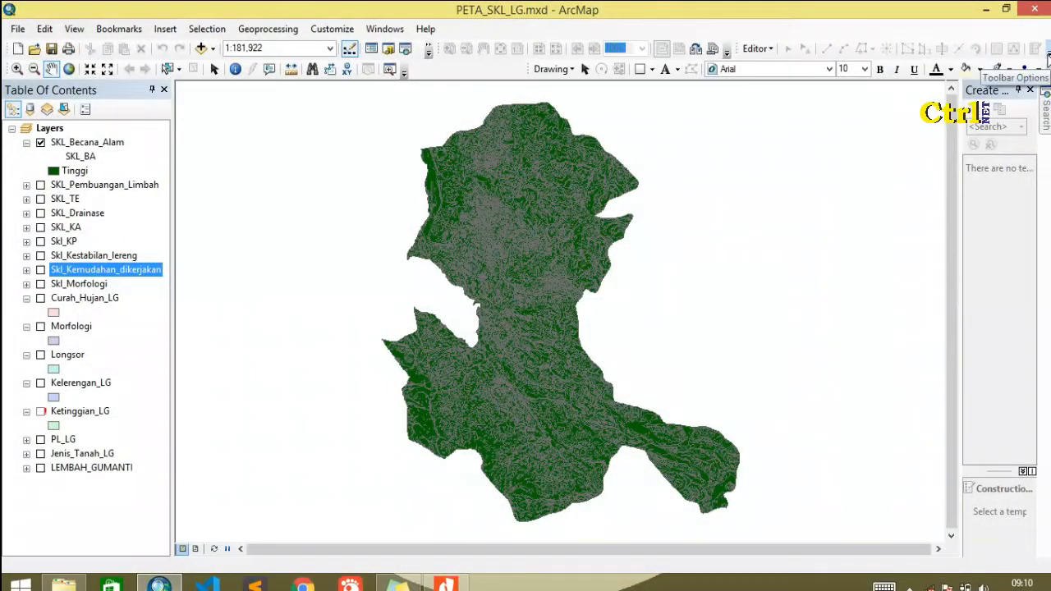
Open the Intersect tool from the Overlay toolset of the Analysis Tools in ArcToolbox
left_click(332, 28)
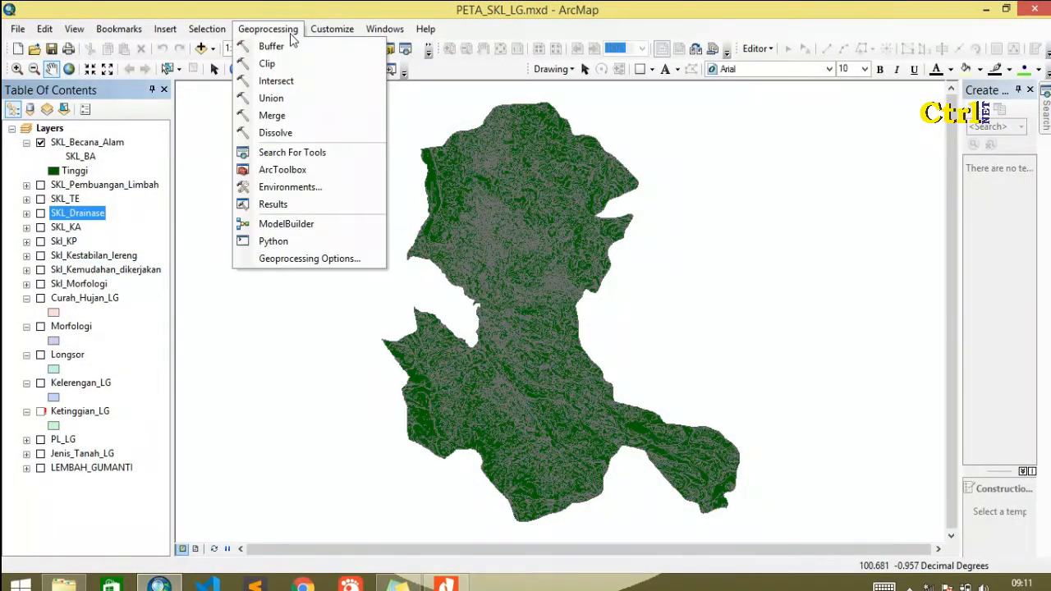
left_click(282, 170)
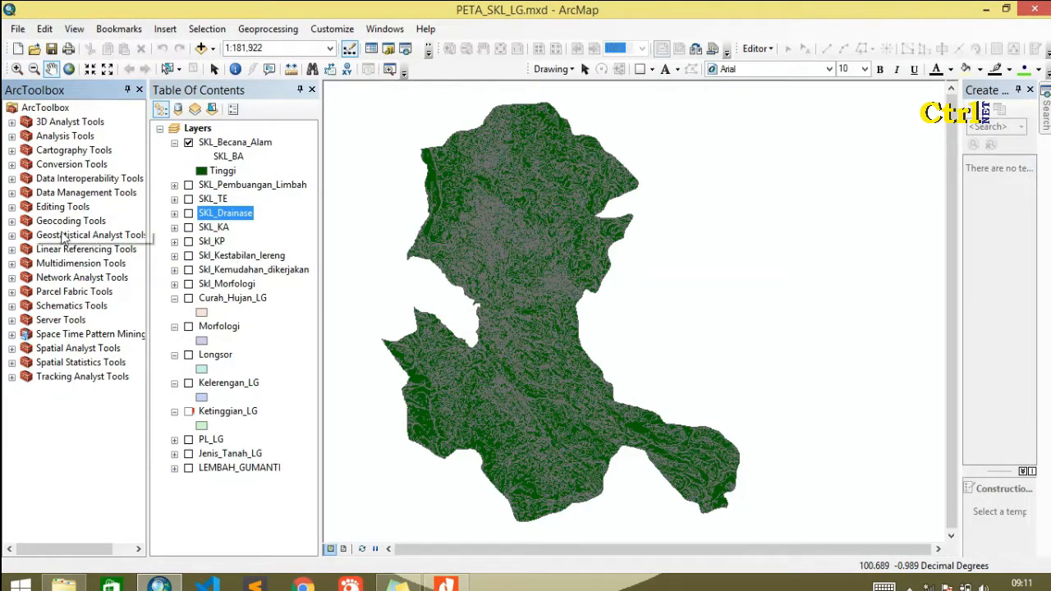
left_click(11, 136)
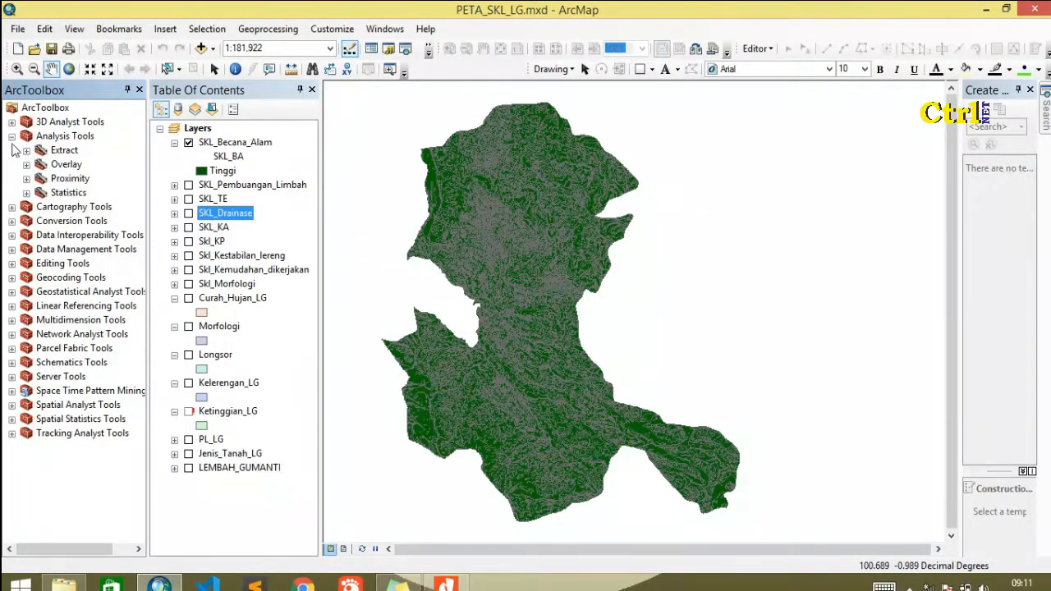
left_click(27, 165)
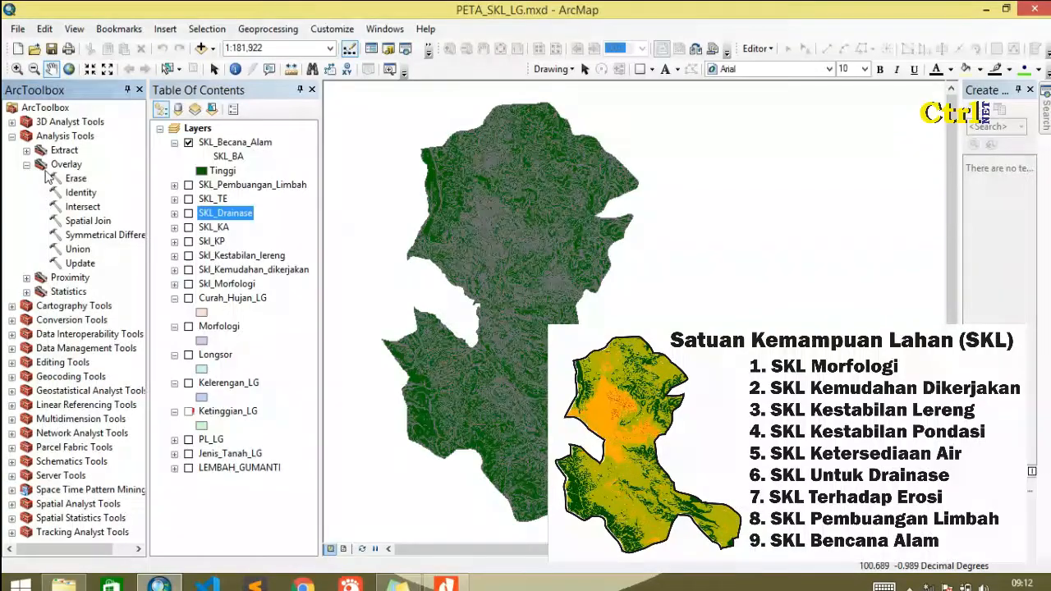
left_click(74, 207)
double_click(74, 207)
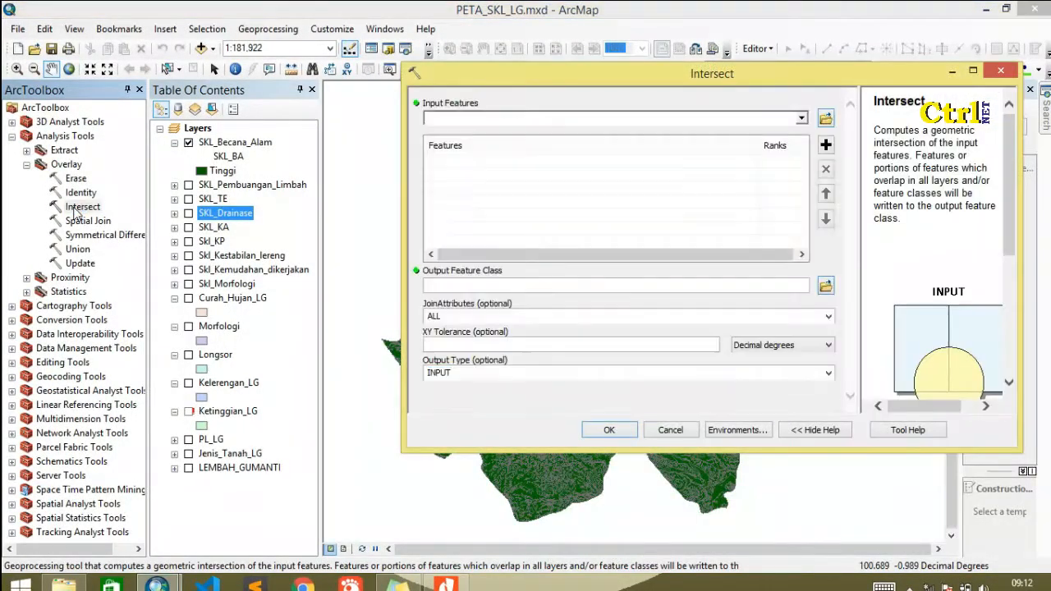
Add all nine SKL layers, from SKL_Becana_Alam through Skl_Morfologi, as input features of the Intersect
left_click(259, 145)
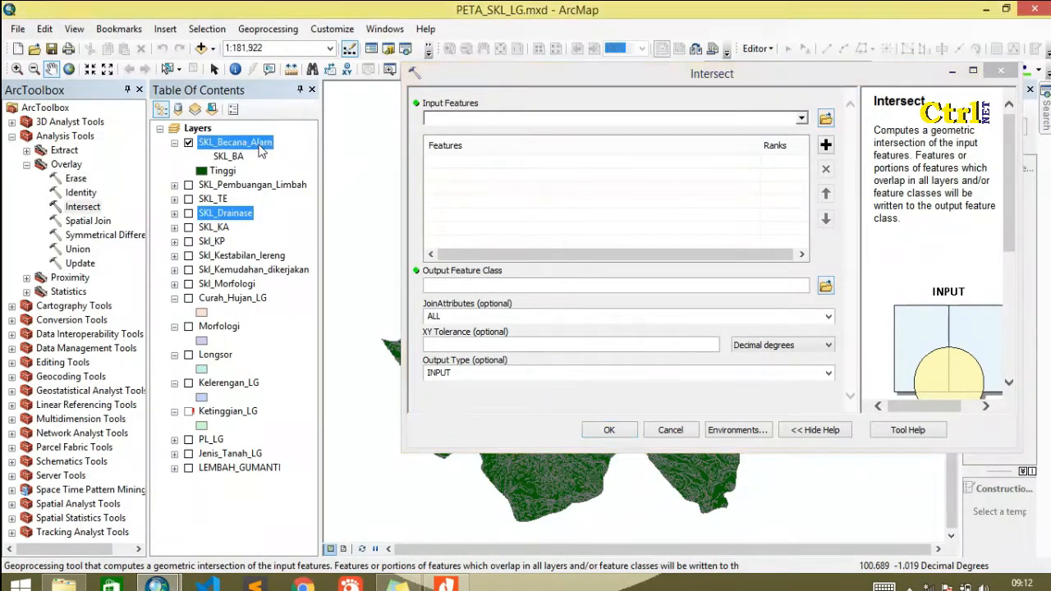
left_click(259, 187, "ctrl")
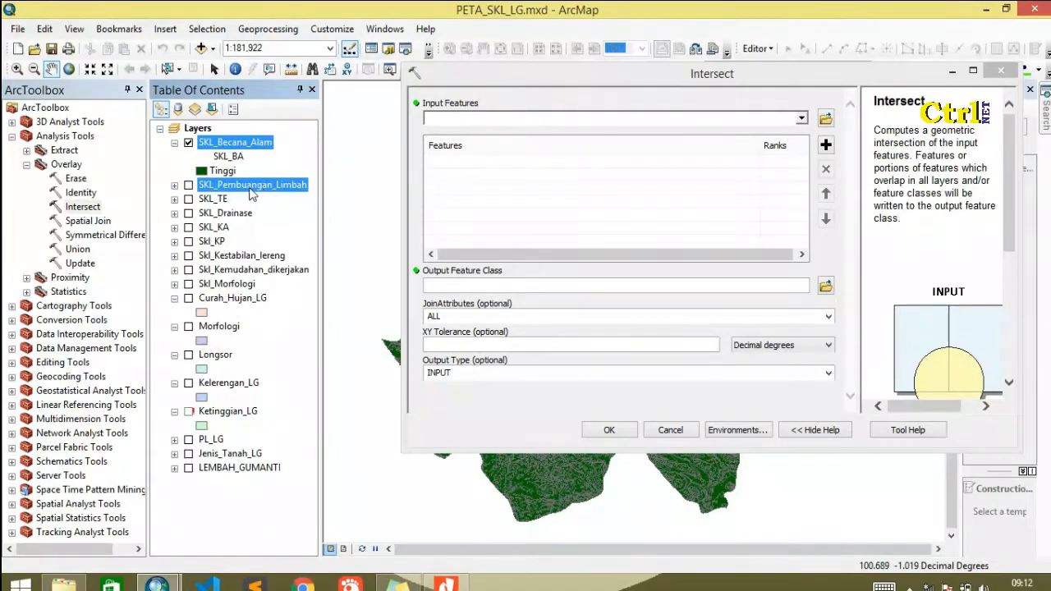
left_click(220, 200, "ctrl")
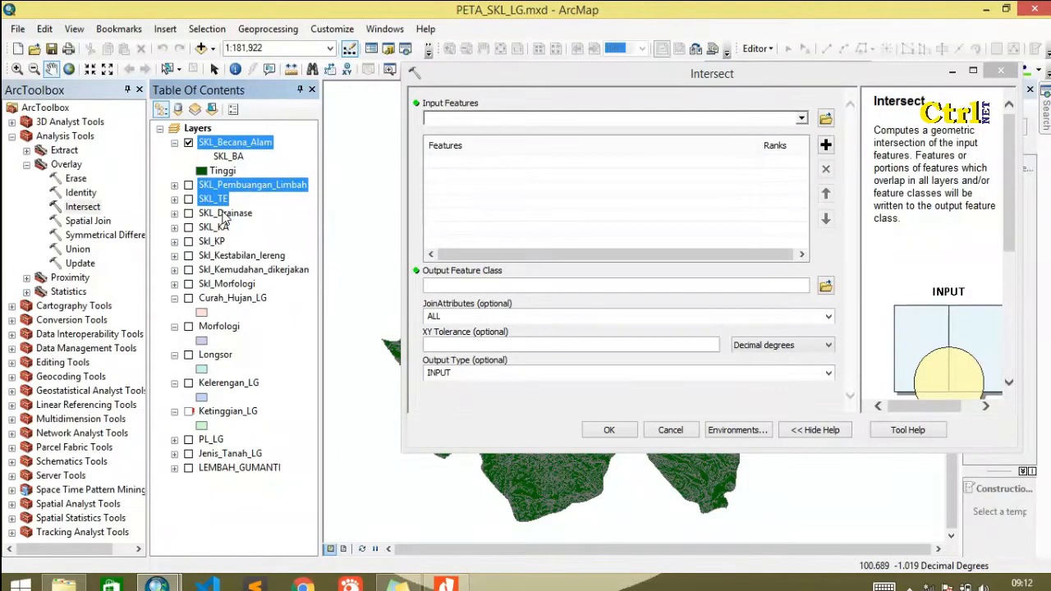
left_click(225, 214, "ctrl")
left_click(223, 228, "ctrl")
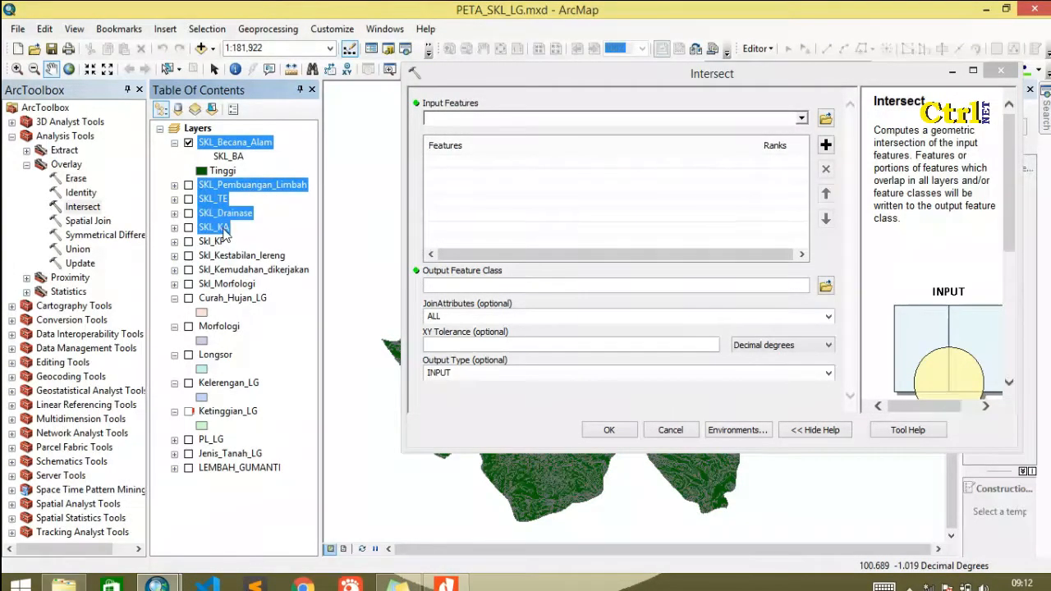
left_click(220, 242, "ctrl")
left_click(223, 256, "ctrl")
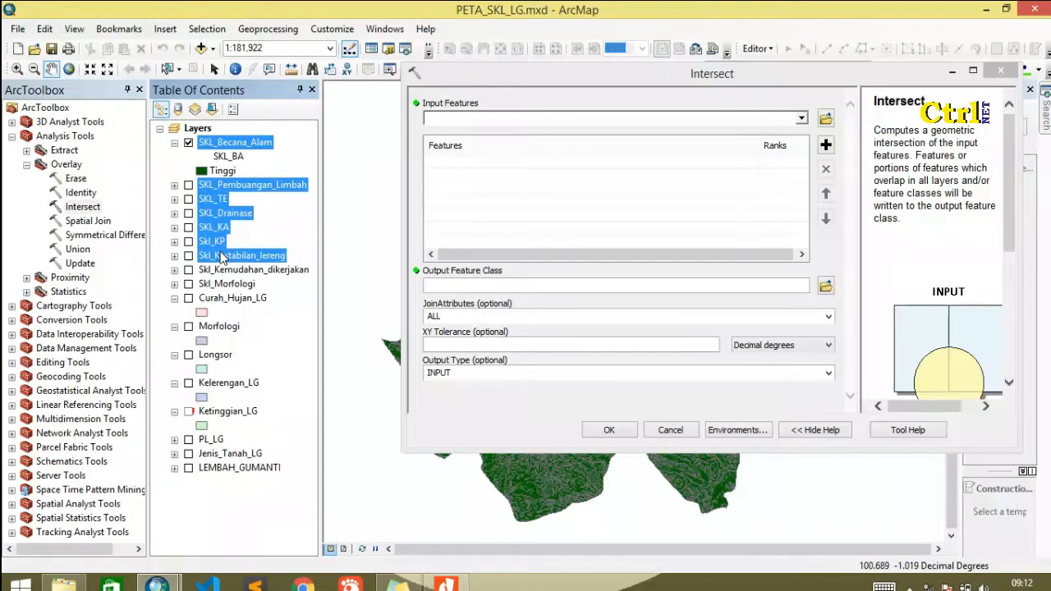
left_click(222, 270, "ctrl")
left_click(224, 284, "ctrl")
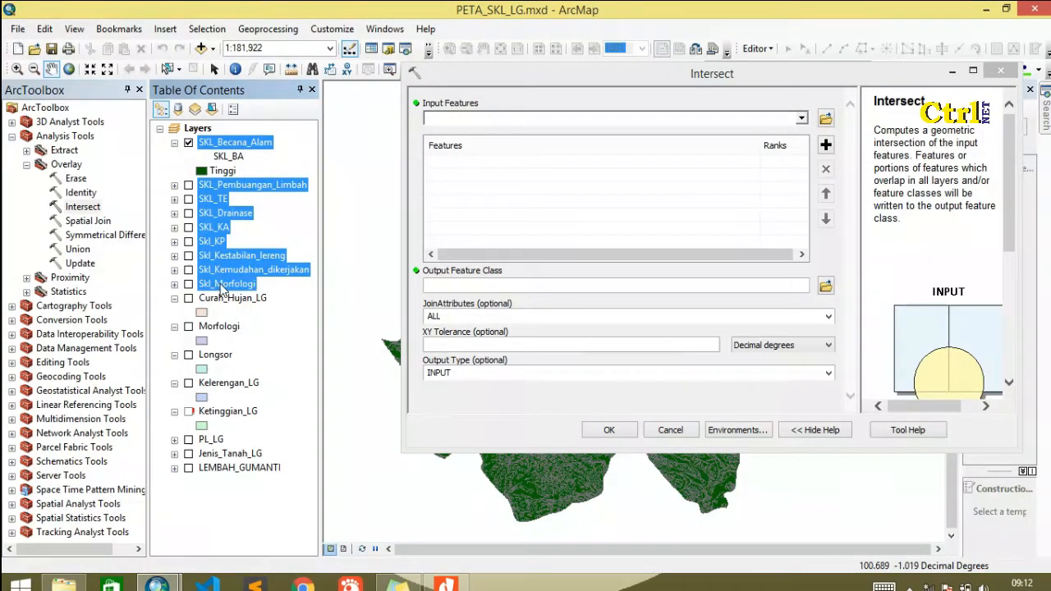
left_click_drag(221, 288, 499, 211)
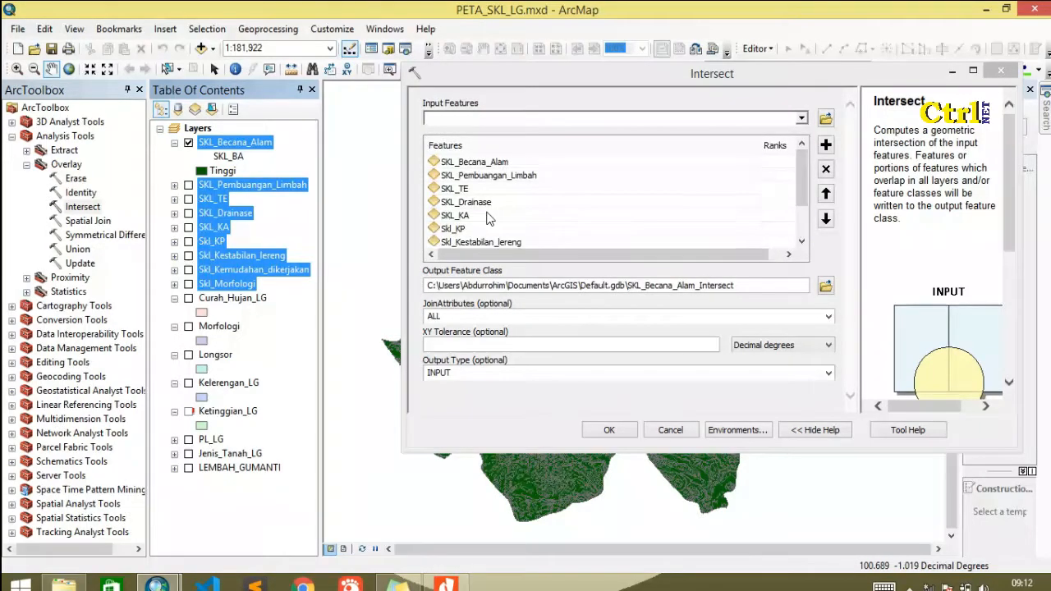
Create a folder named ANALISIS SKL in the PETA SKL KAB SOLOK folder for the Intersect output
left_click(826, 285)
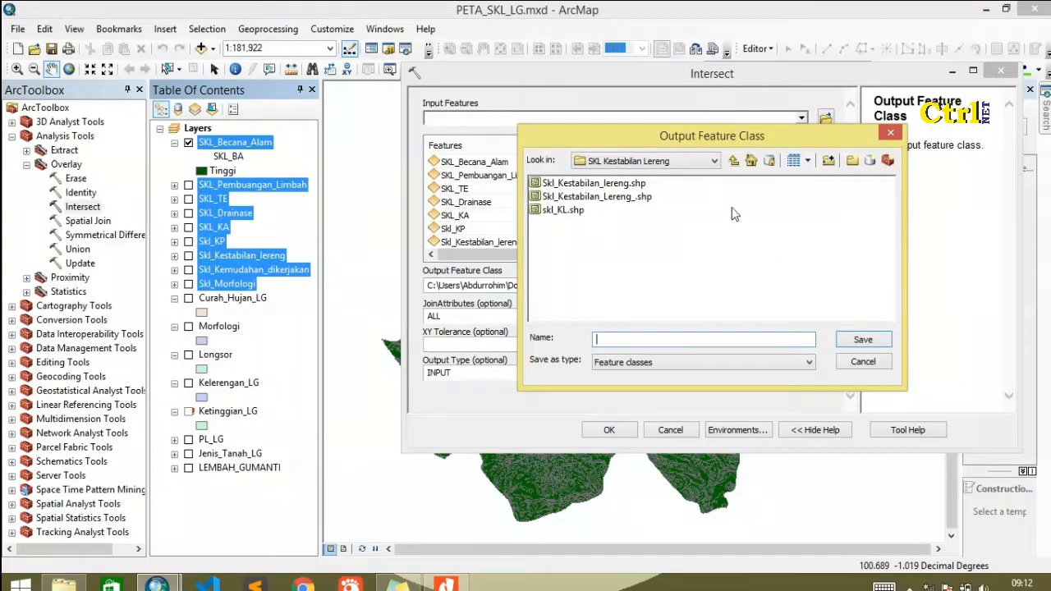
left_click(734, 162)
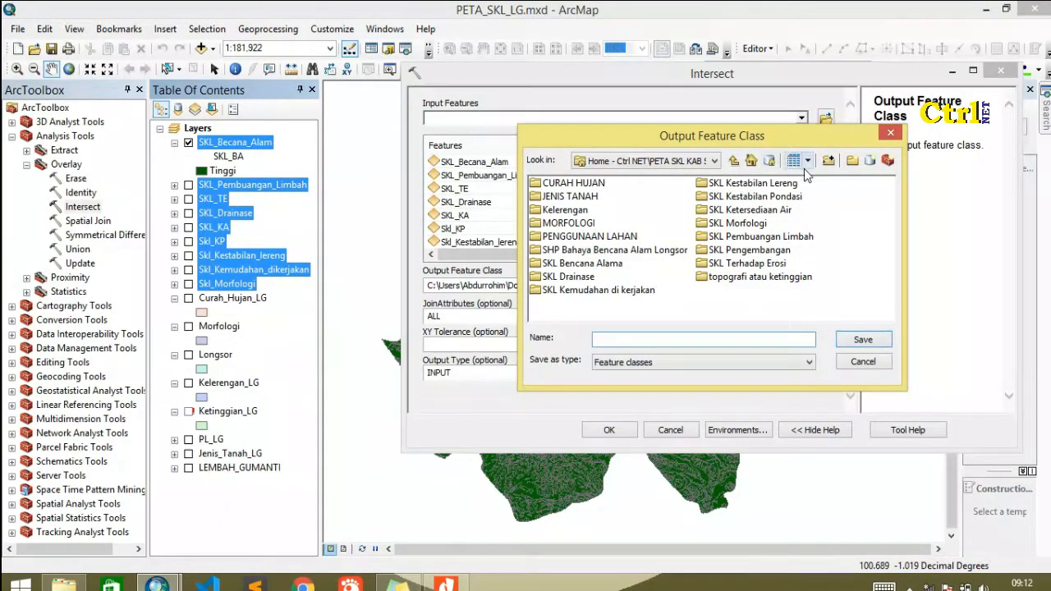
left_click(851, 162)
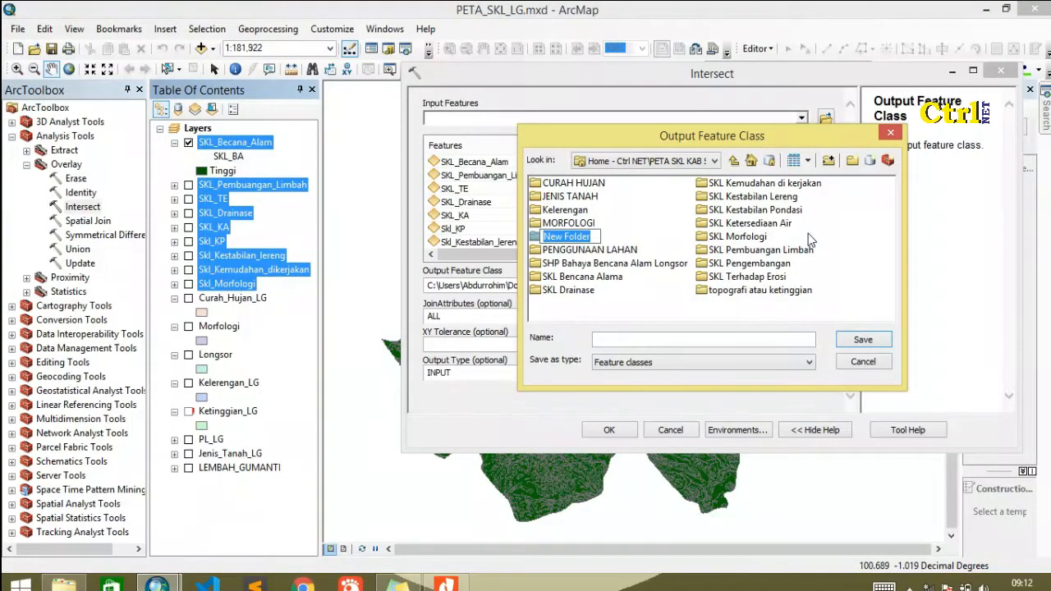
type("a")
key("BackSpace")
type("ANALISI")
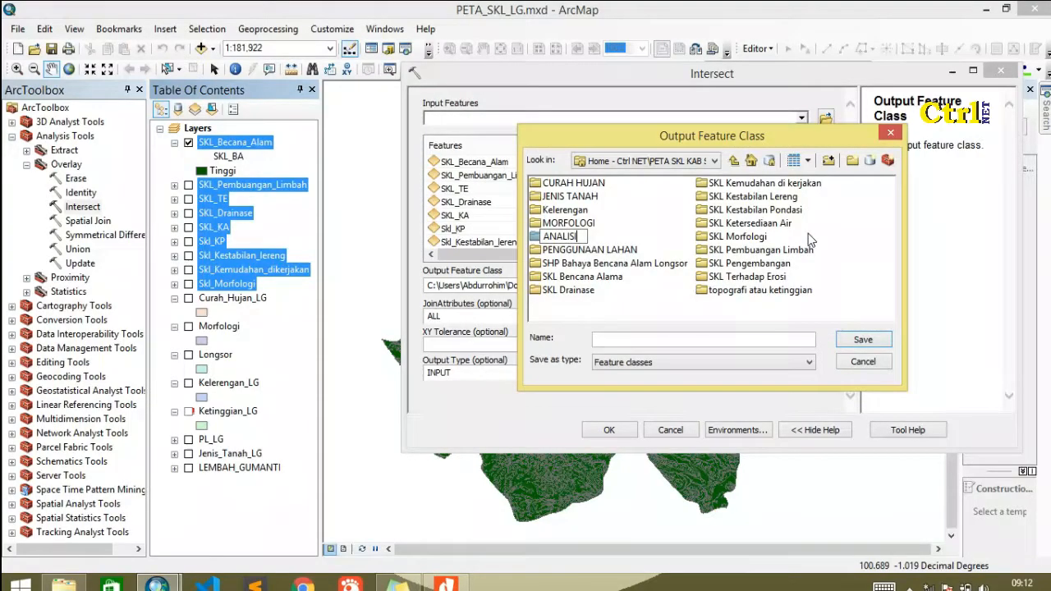
type("S SKL")
key("Return")
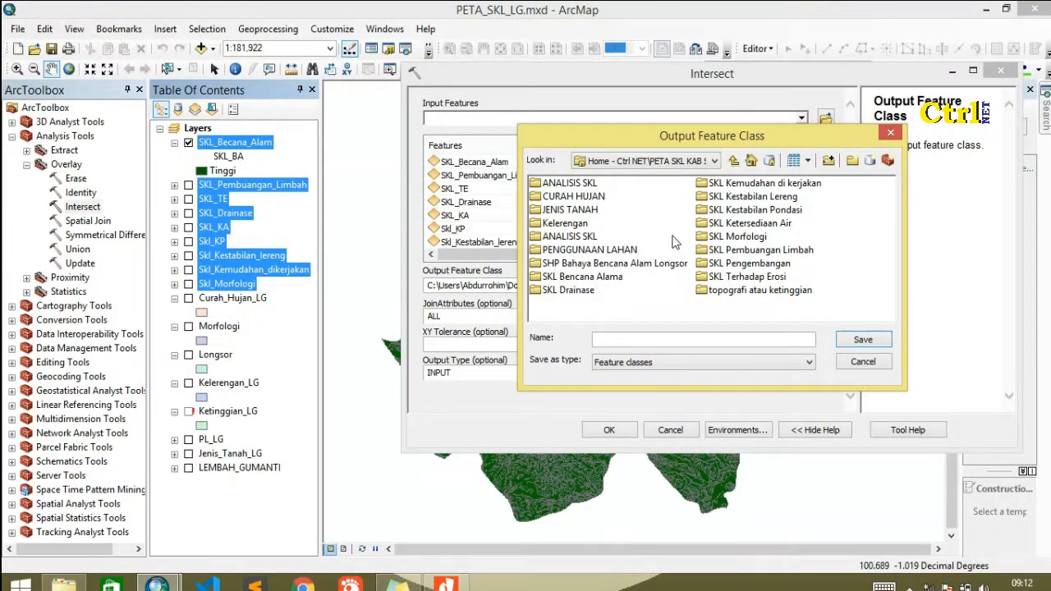
Set the output feature class to ANALISIS_SKL inside the ANALISIS SKL folder, with INPUT as the output type
double_click(584, 186)
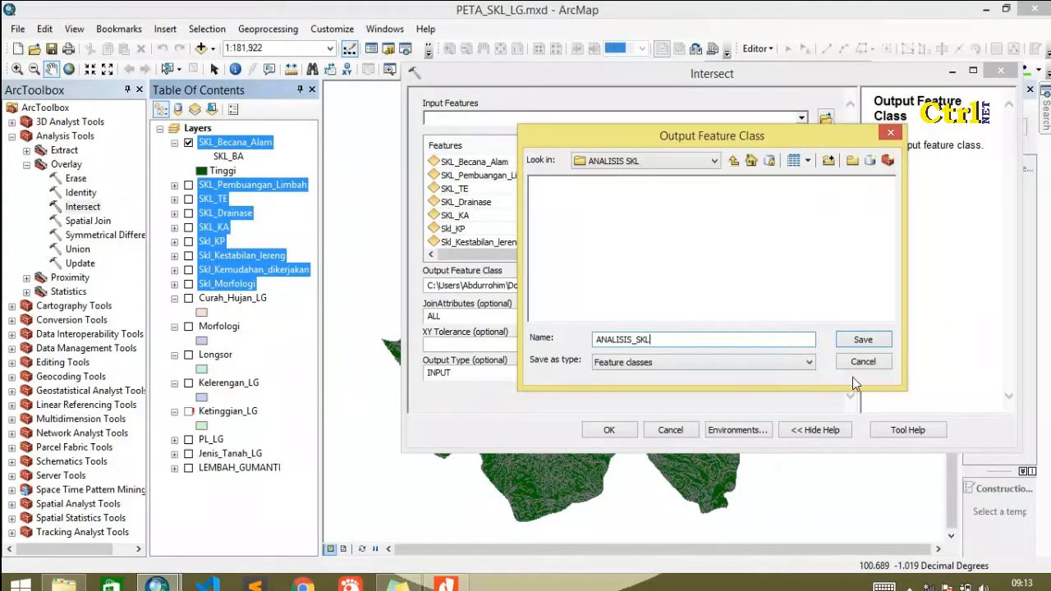
left_click(878, 342)
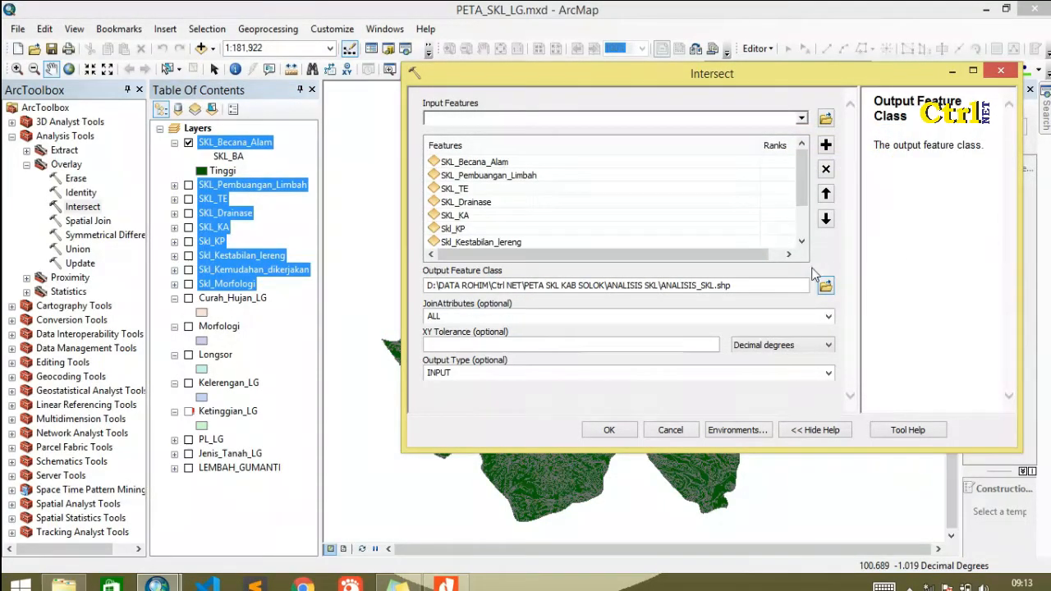
left_click(829, 373)
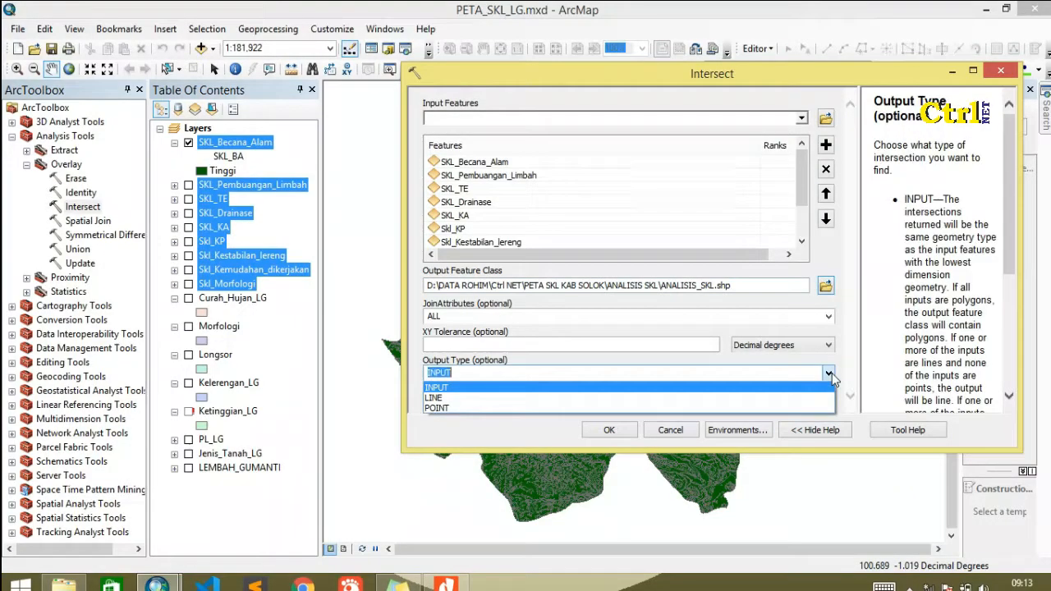
left_click(528, 388)
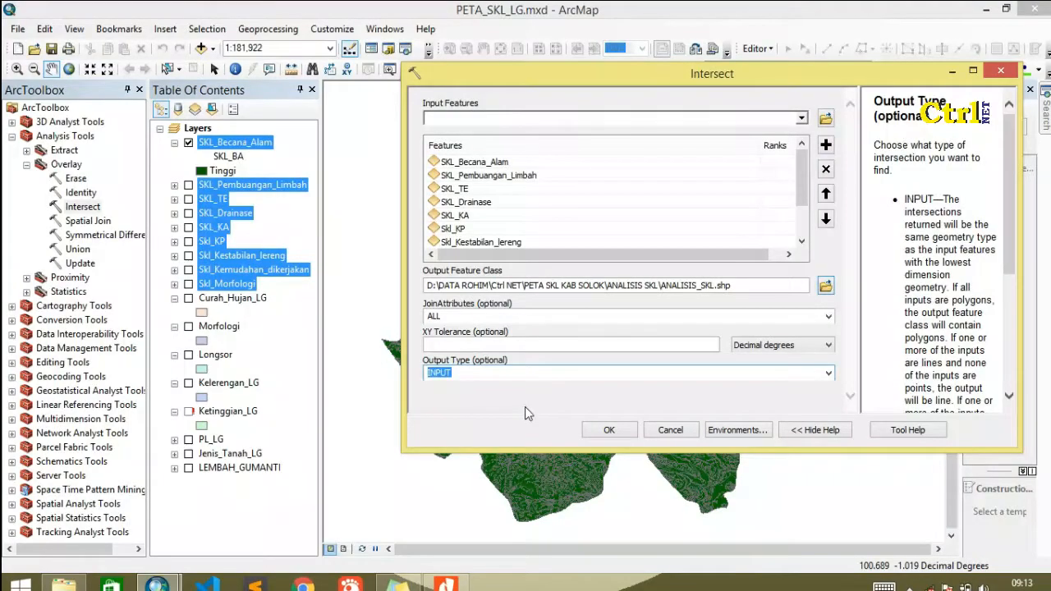
Run the Intersect with JoinAttributes set to ALL, and hide and collapse the SKL_Becana_Alam layer
left_click(525, 407)
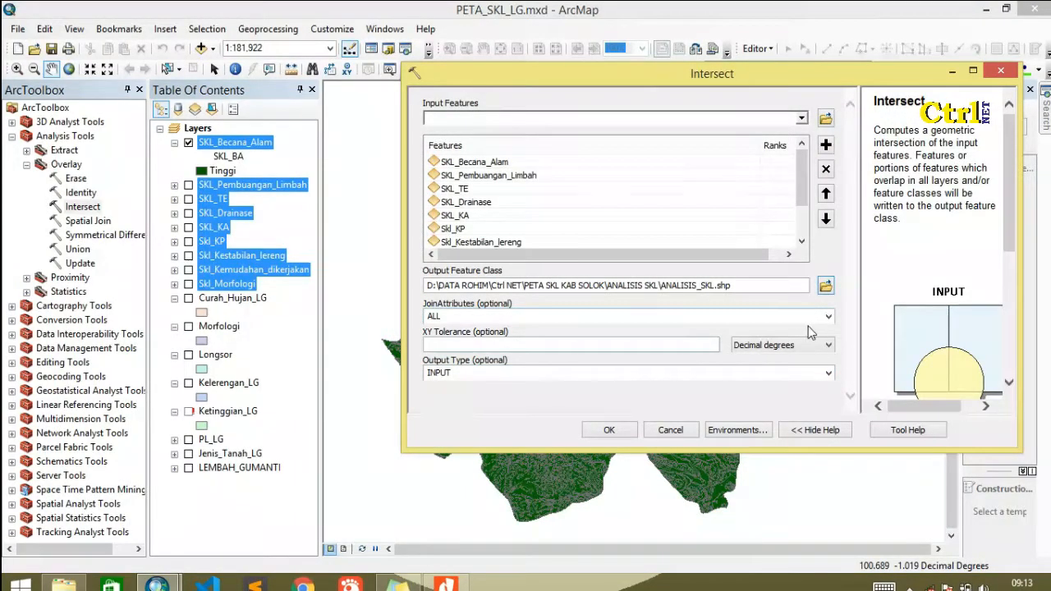
left_click(828, 319)
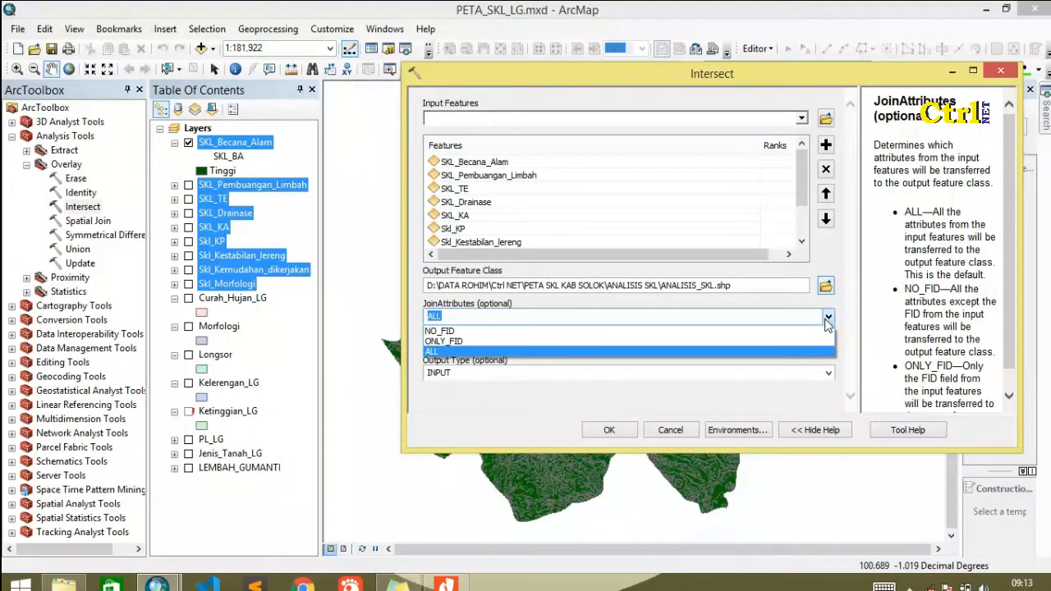
left_click(786, 359)
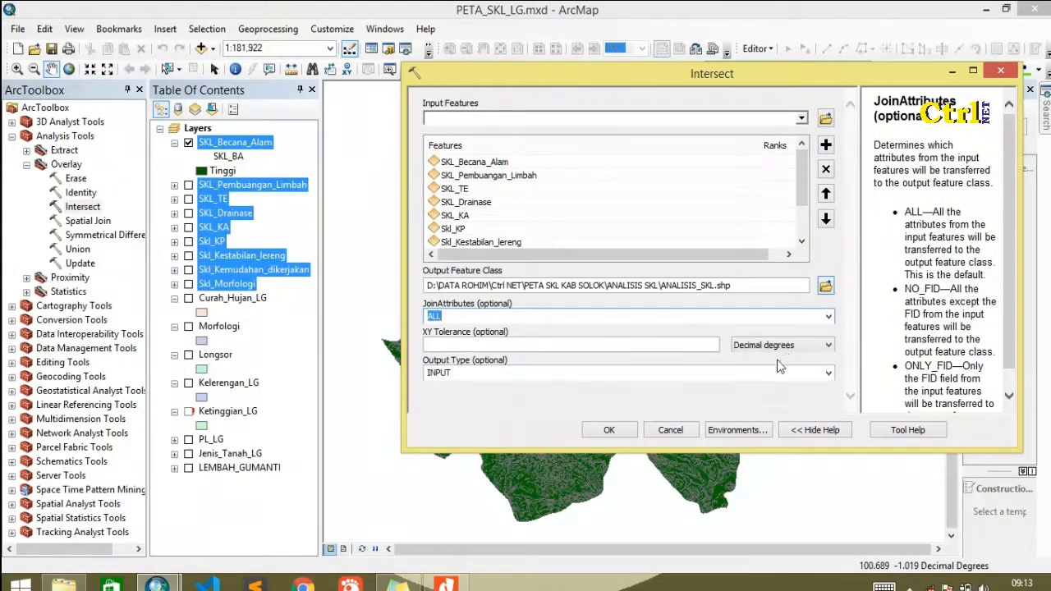
left_click(609, 430)
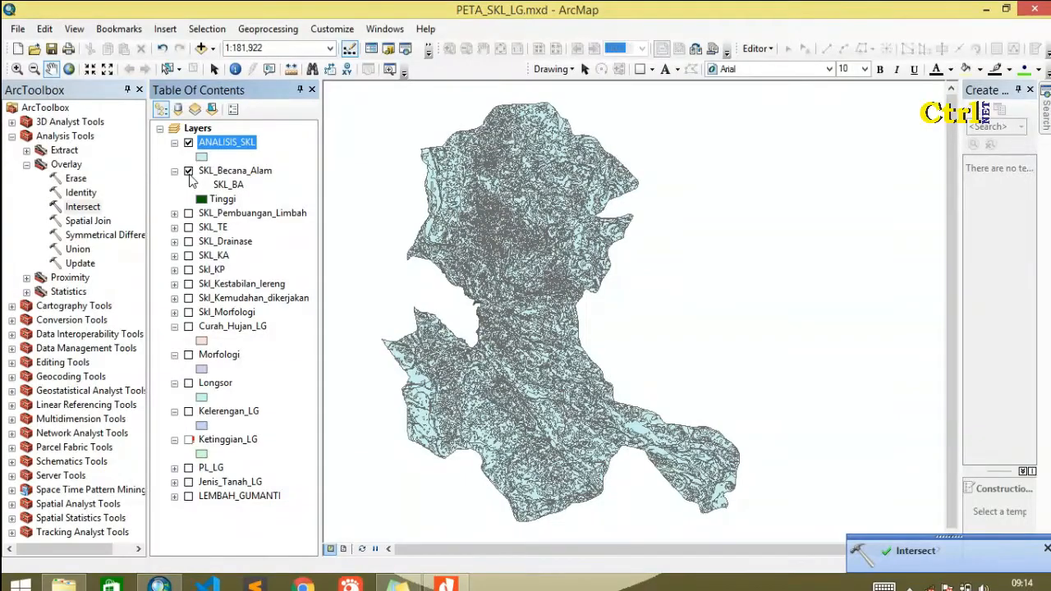
left_click(188, 171)
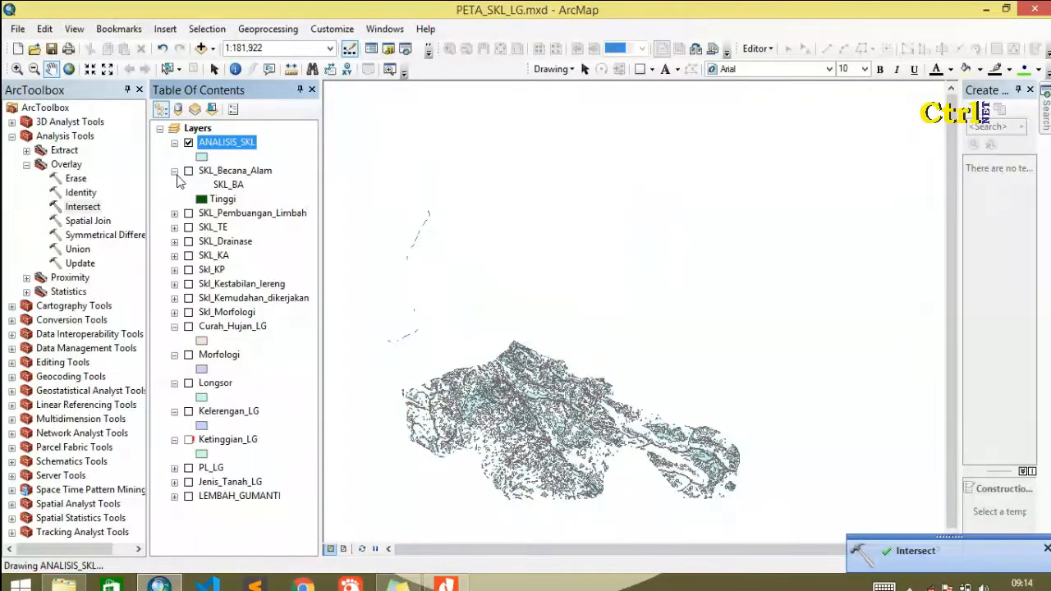
left_click(174, 171)
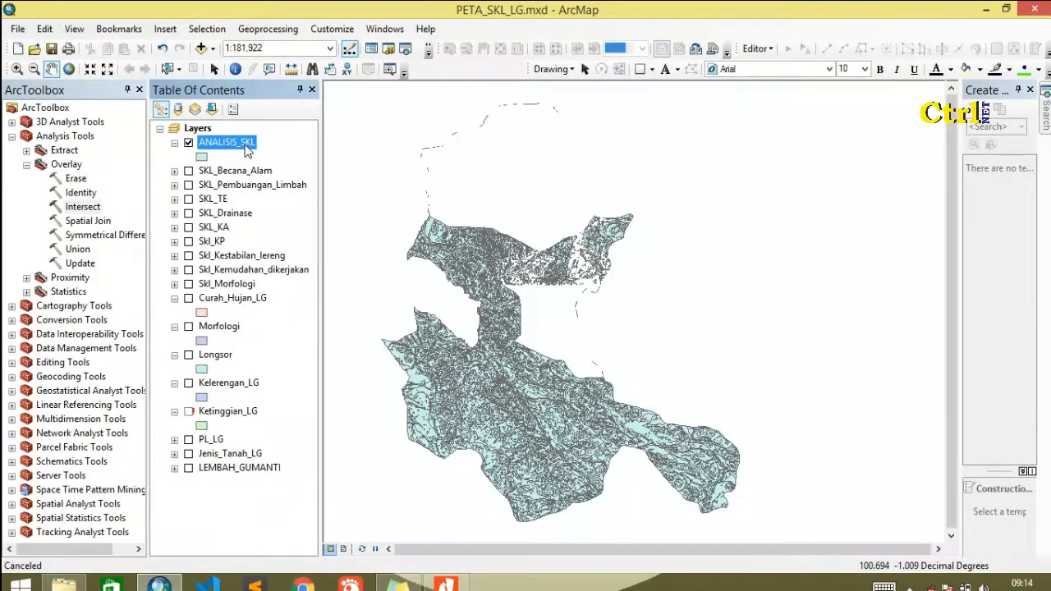
Review the ANALISIS_SKL attribute table across to its last columns and close it
right_click(246, 148)
left_click(316, 187)
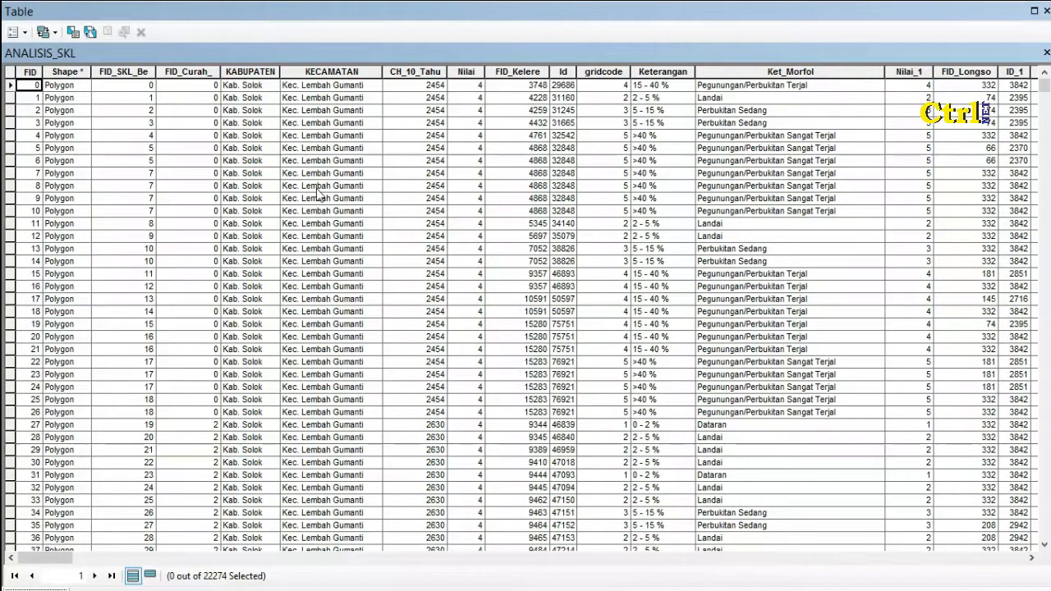
left_click_drag(63, 560, 1045, 564)
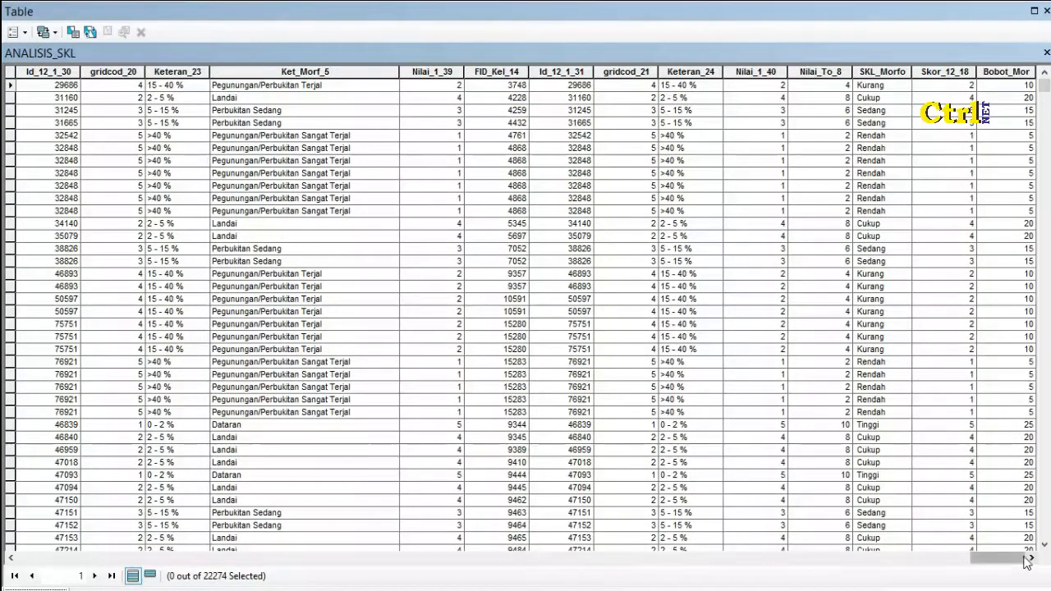
left_click(1047, 52)
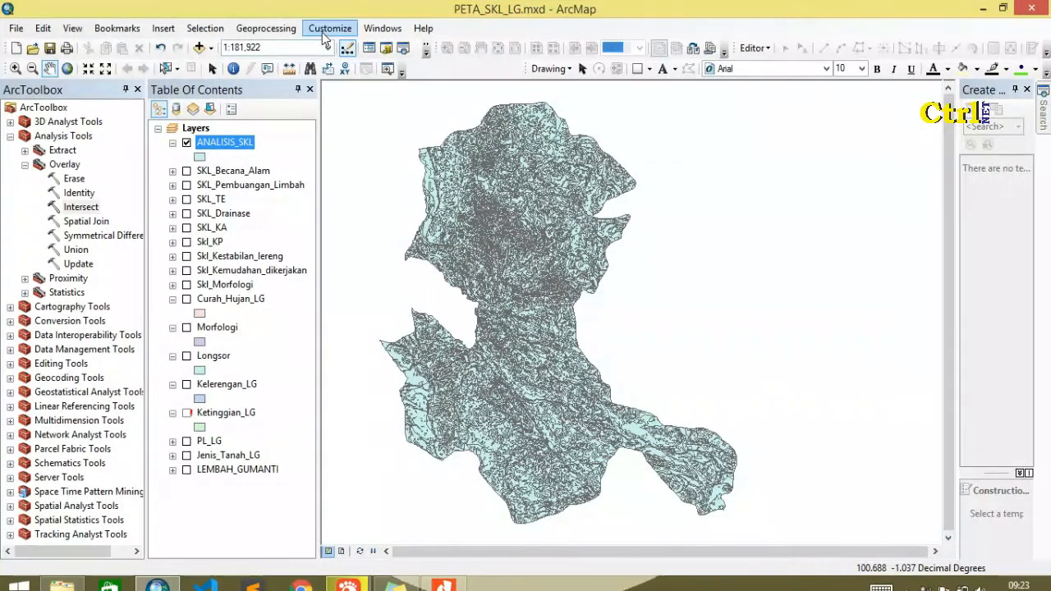
Open the Dissolve geoprocessing tool and set ANALISIS_SKL as its input features
left_click(324, 31)
mouse_move(271, 31)
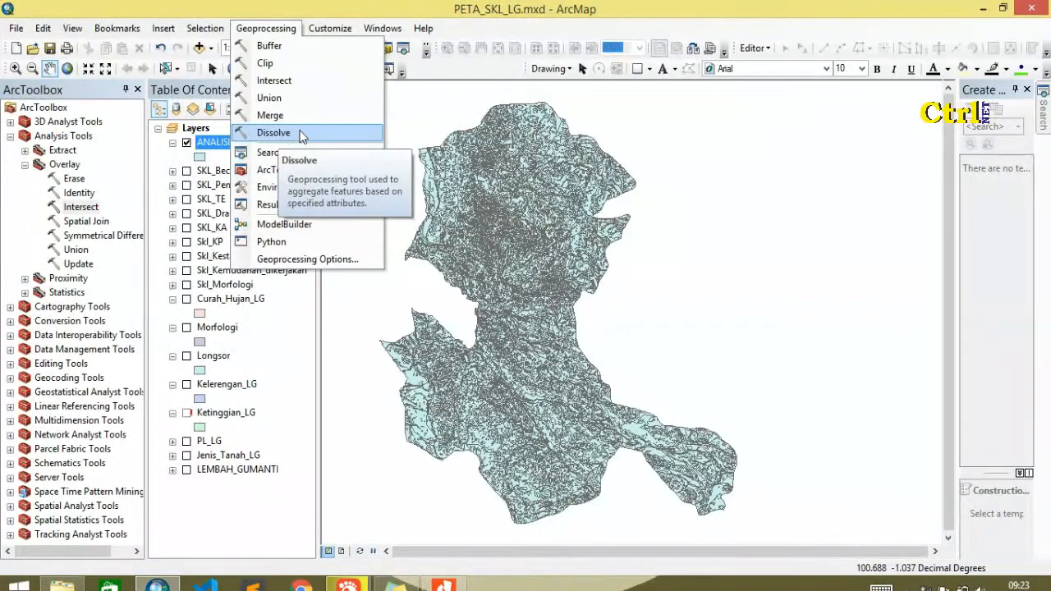
left_click(301, 134)
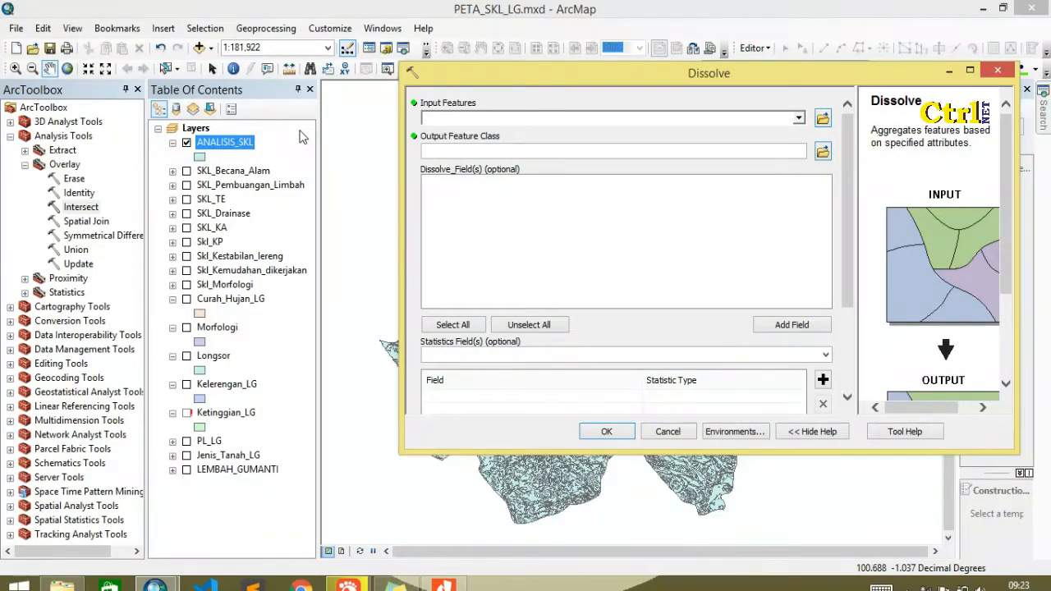
left_click_drag(246, 146, 446, 121)
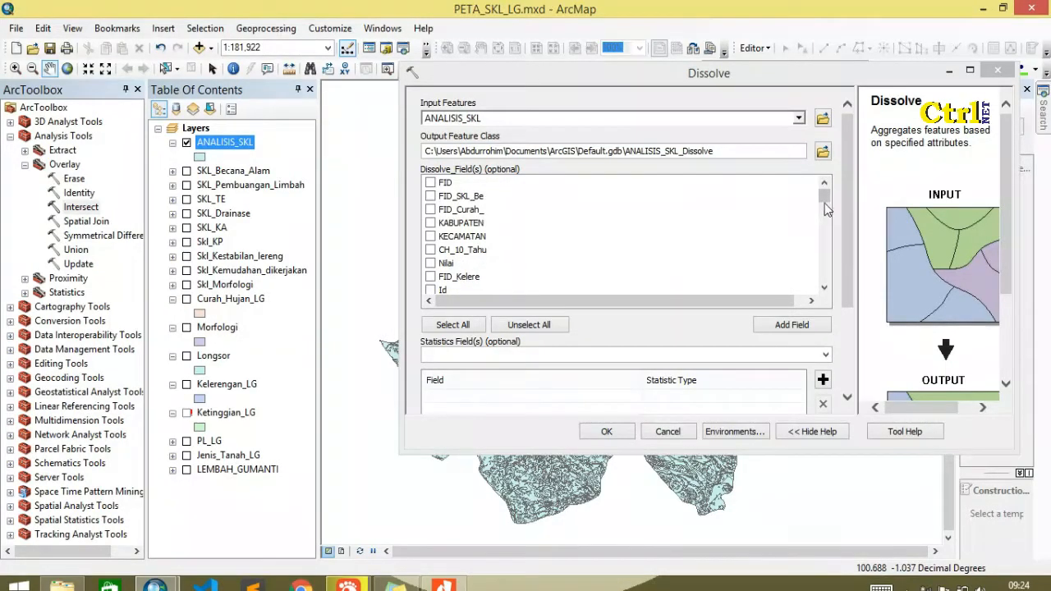
Include the weight fields from Bobbot_BA through Bobot_KL as dissolve fields
left_click(824, 287)
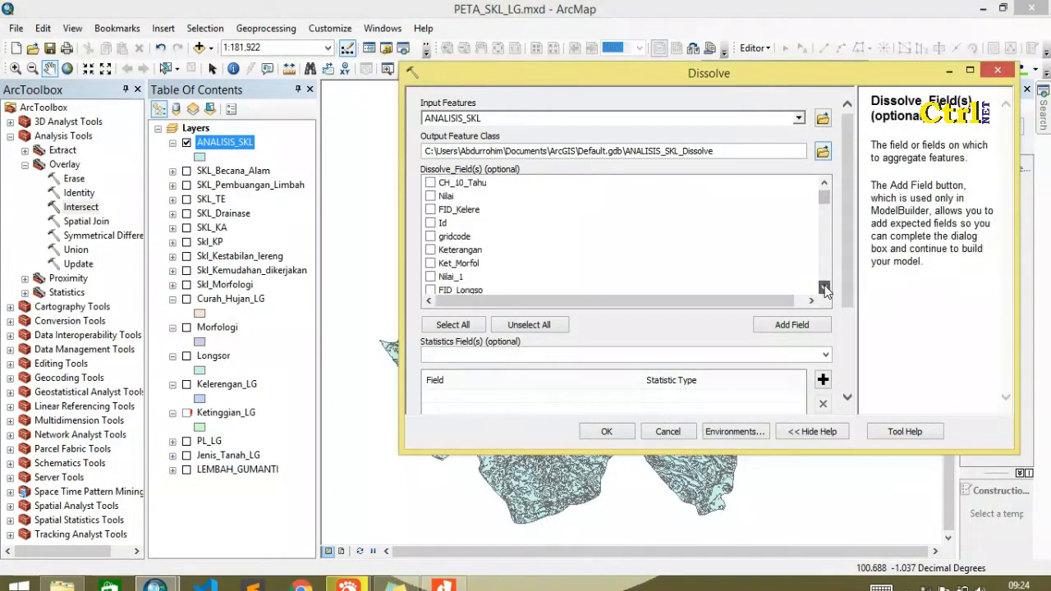
left_click(824, 287)
left_click(824, 288)
left_click(825, 288)
left_click(824, 287)
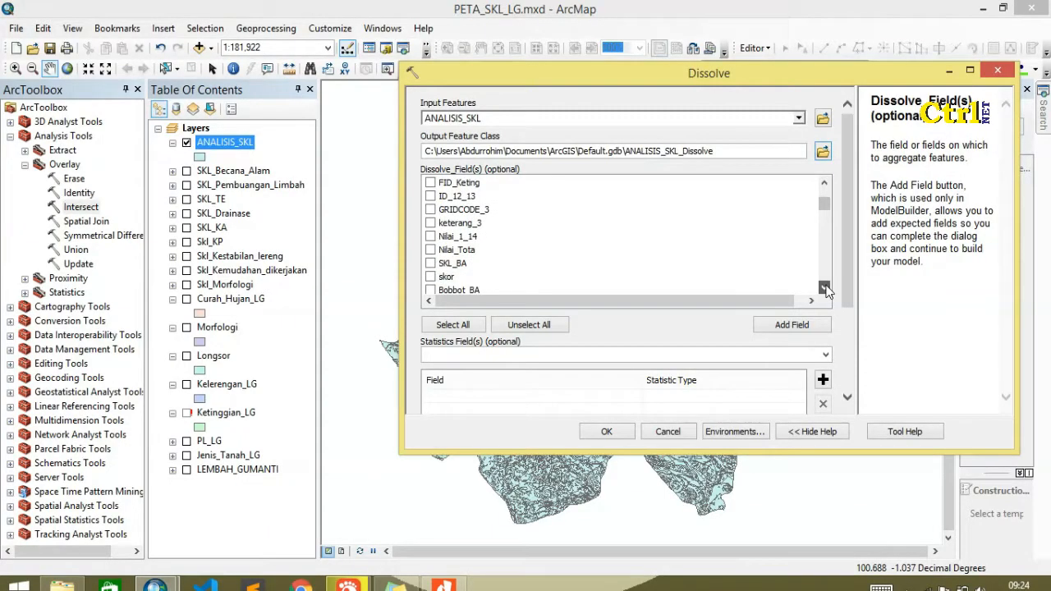
left_click(824, 288)
left_click_drag(825, 205, 826, 245)
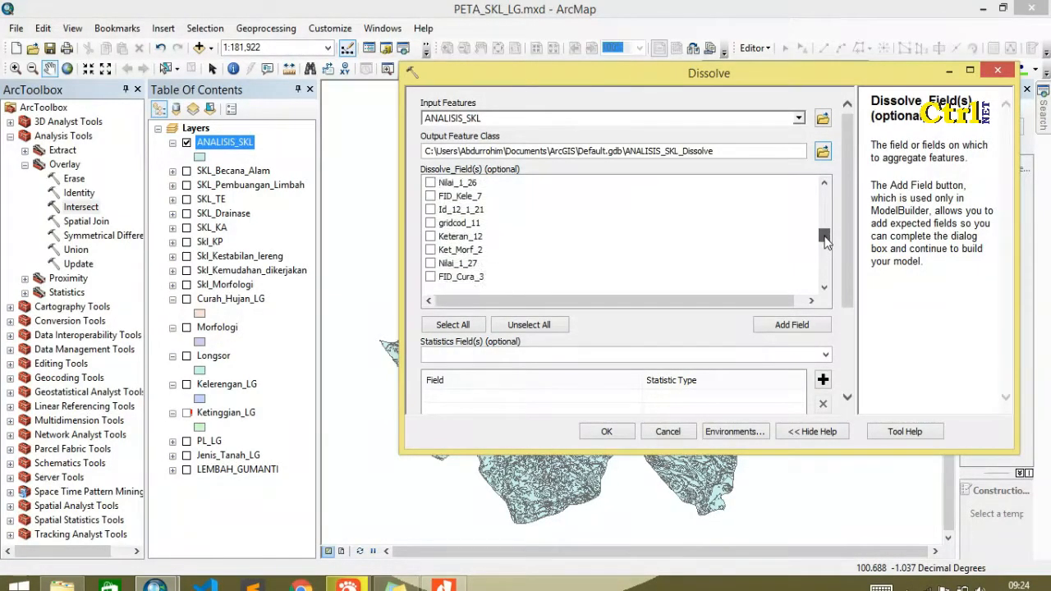
left_click(430, 183)
left_click(826, 290)
left_click(825, 289)
left_click(825, 289)
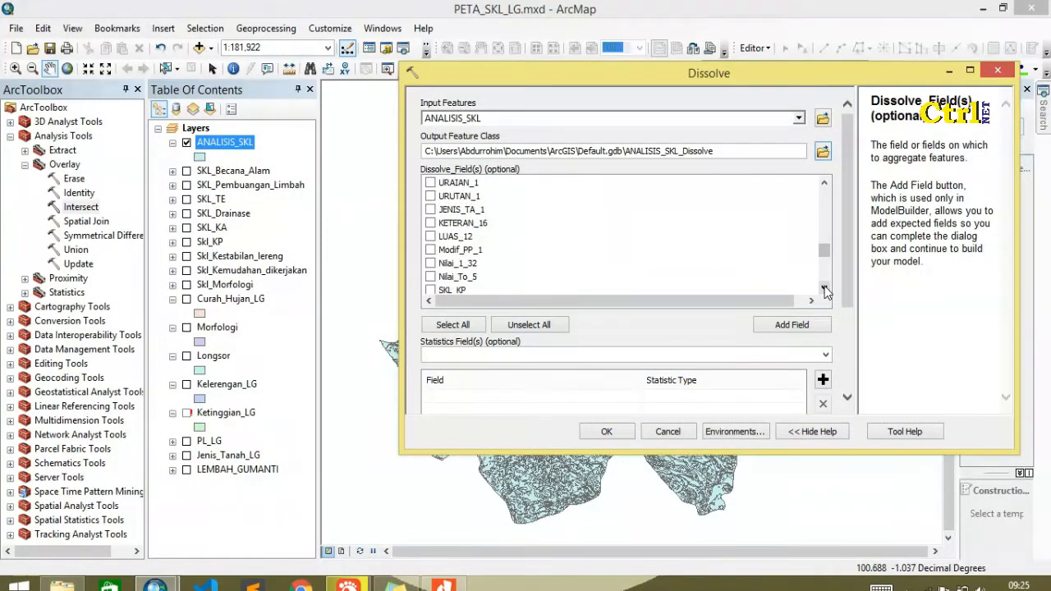
left_click(825, 289)
left_click(825, 290)
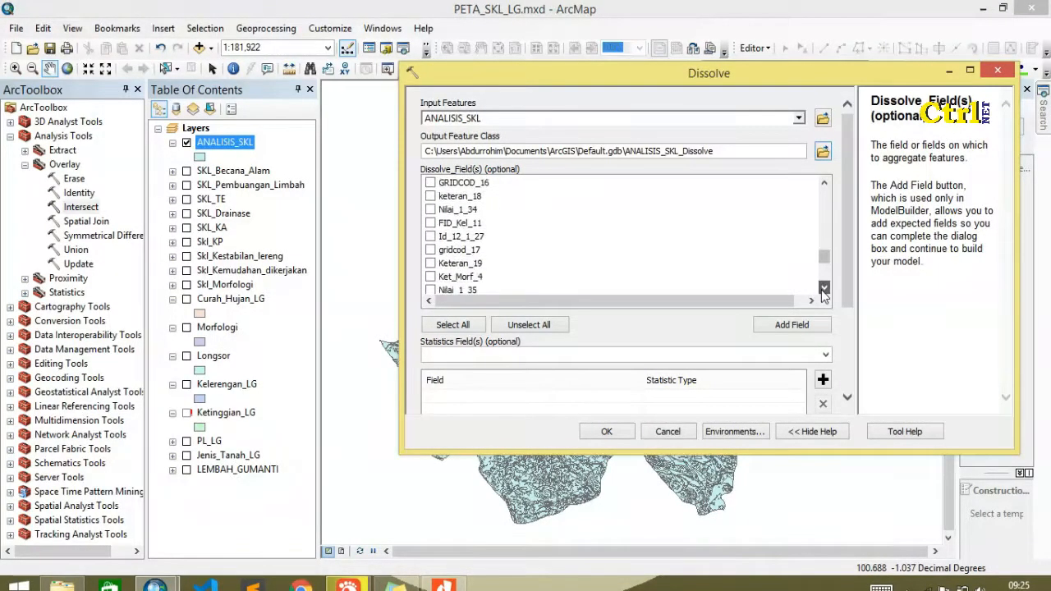
left_click(825, 289)
left_click(825, 289)
left_click(826, 289)
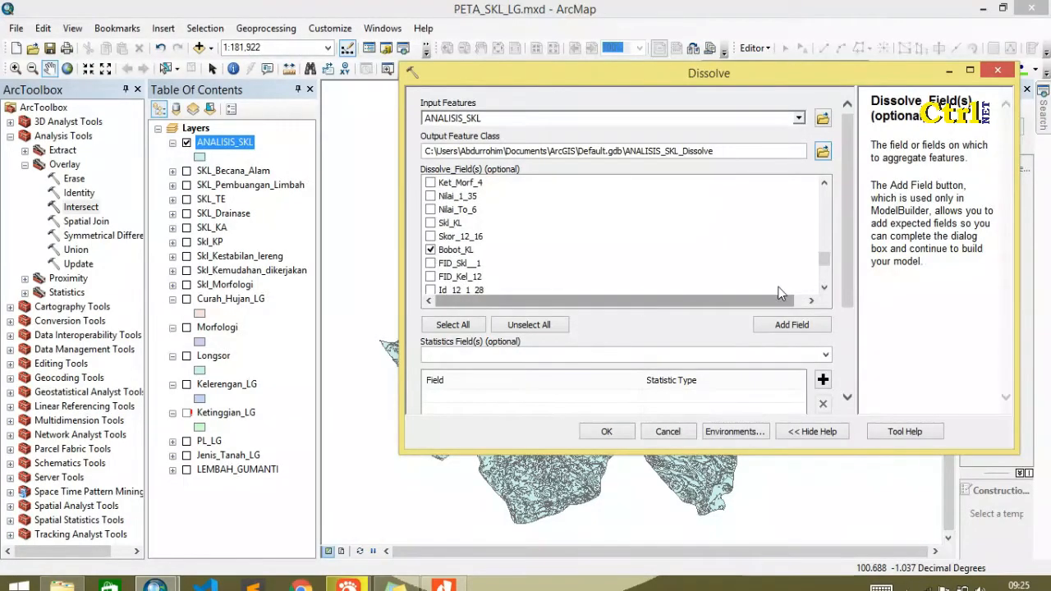
Include Bobot_KD and Bobot_Mor as dissolve fields as well
left_click(825, 289)
left_click(825, 290)
left_click(825, 289)
left_click(825, 289)
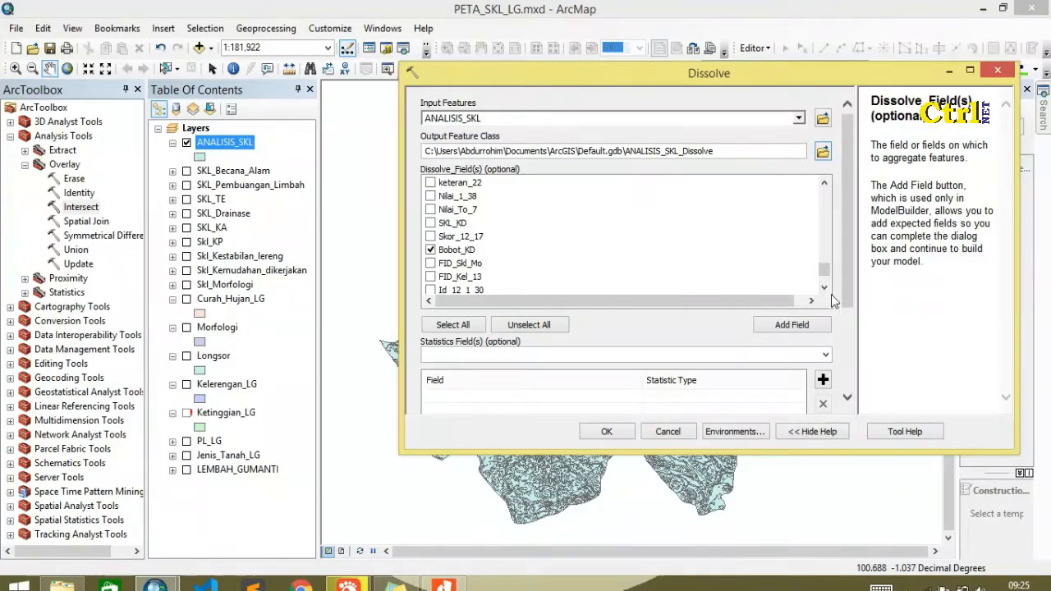
left_click(825, 289)
Check the dissolve field list down to Bobot_Mor to verify which weight fields are included
left_click_drag(826, 278, 826, 210)
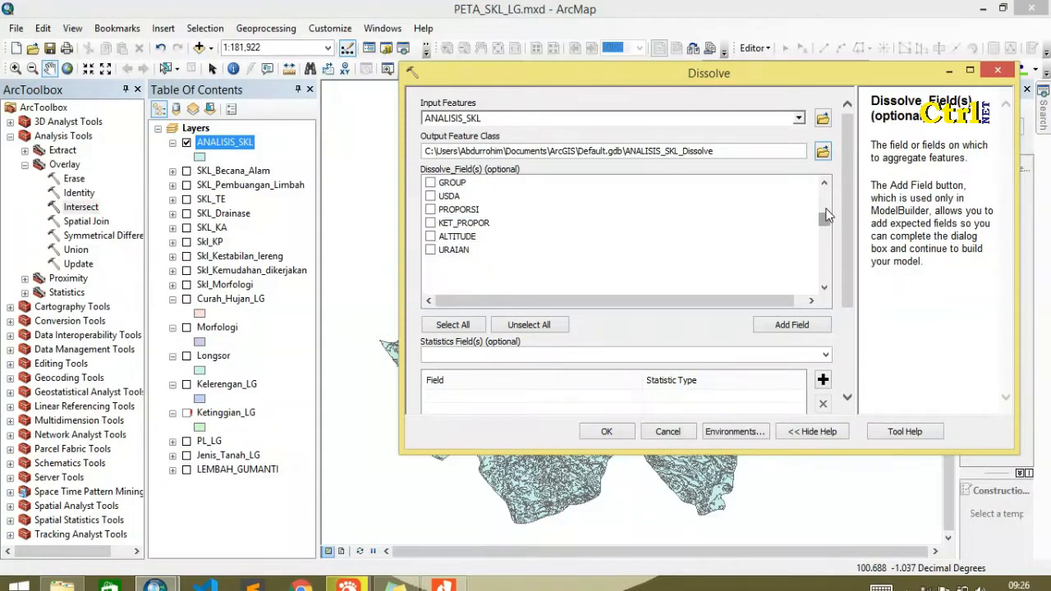
left_click(827, 215)
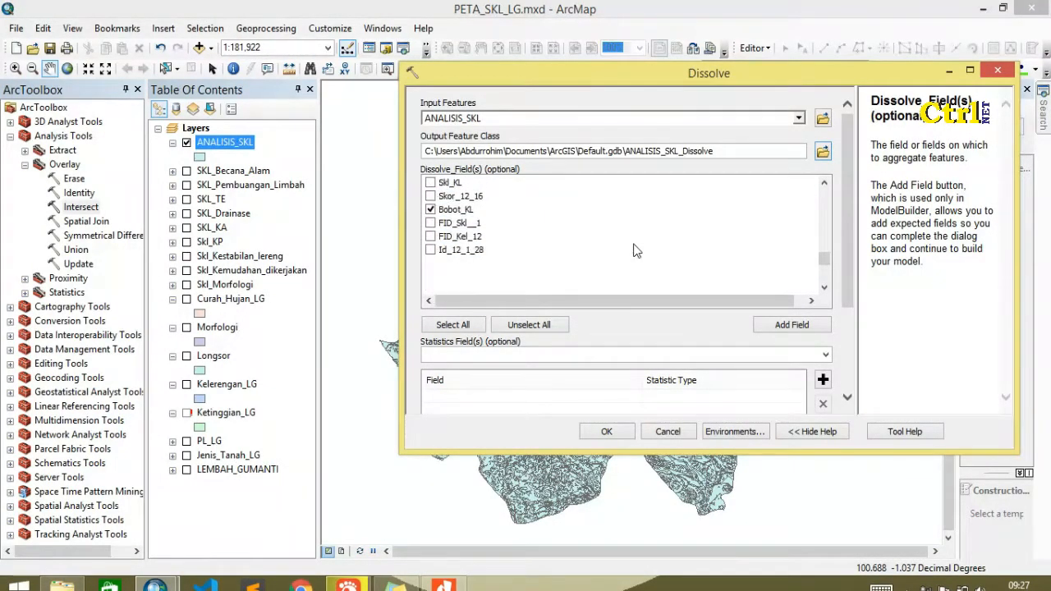
key("Down")
key("Down")
key("Down")
key("Down")
key("Down")
key("Down")
key("Down")
key("Down")
key("Down")
key("Down")
key("Down")
key("Down")
key("Down")
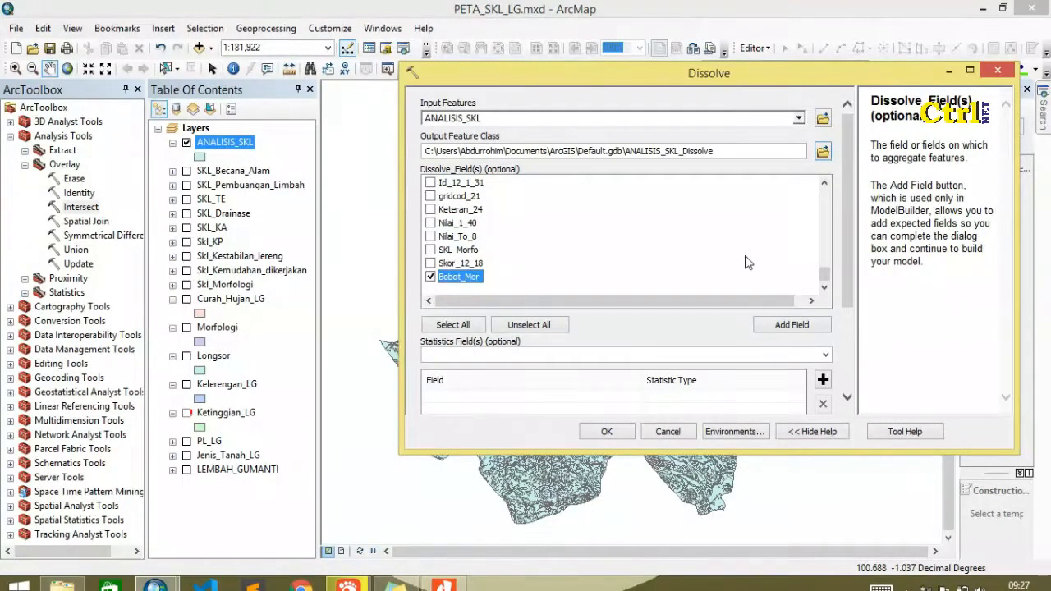
left_click_drag(826, 277, 797, 291)
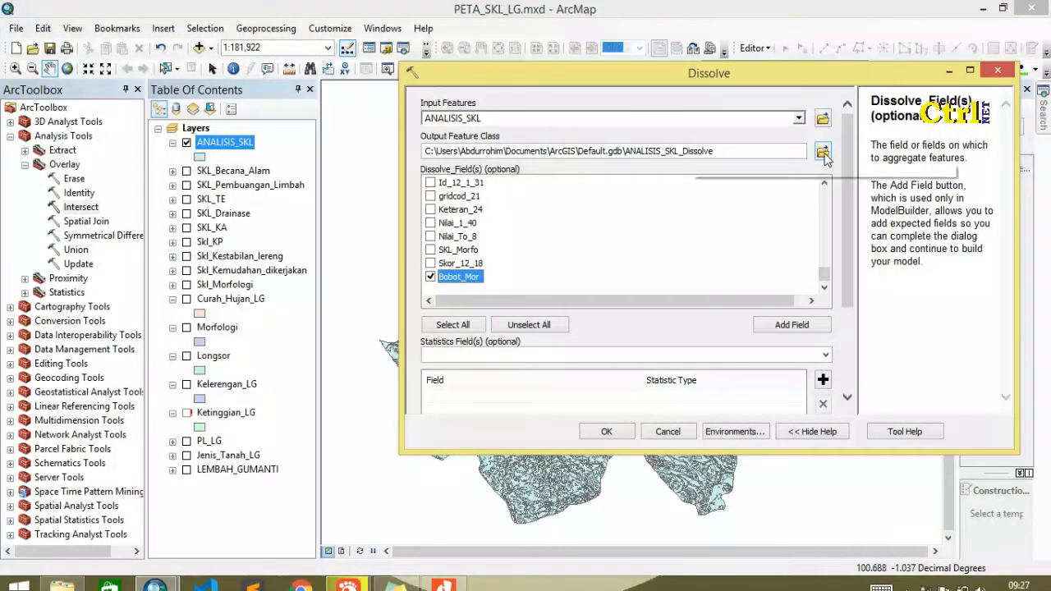
Set the Dissolve output feature class to ANALISIS_SKL_OK inside the ANALISIS SKL folder
left_click(823, 151)
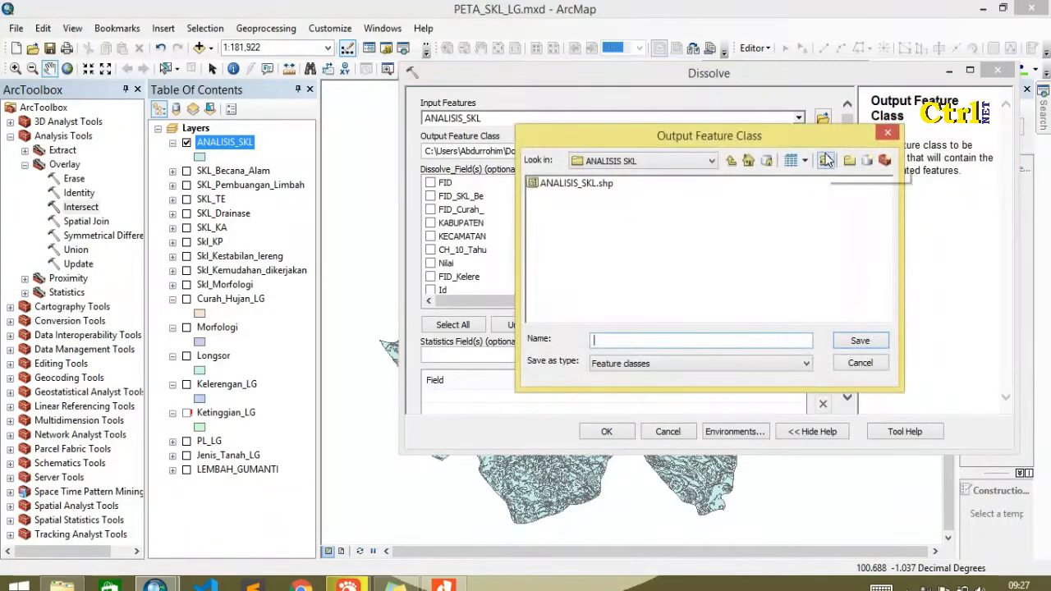
left_click_drag(676, 137, 731, 174)
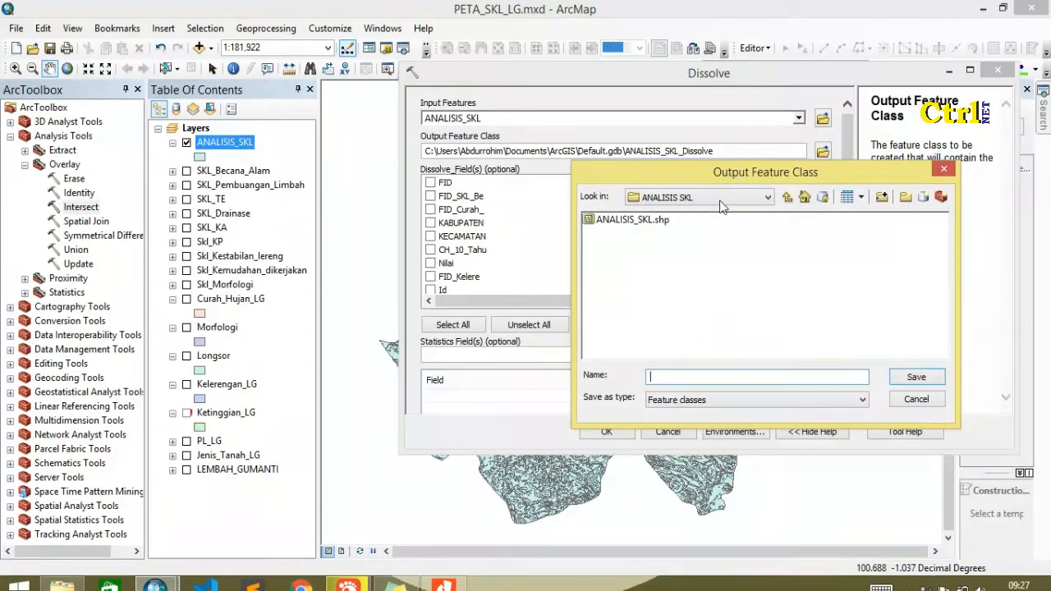
left_click(675, 376)
type("A")
type("_SKL_OK")
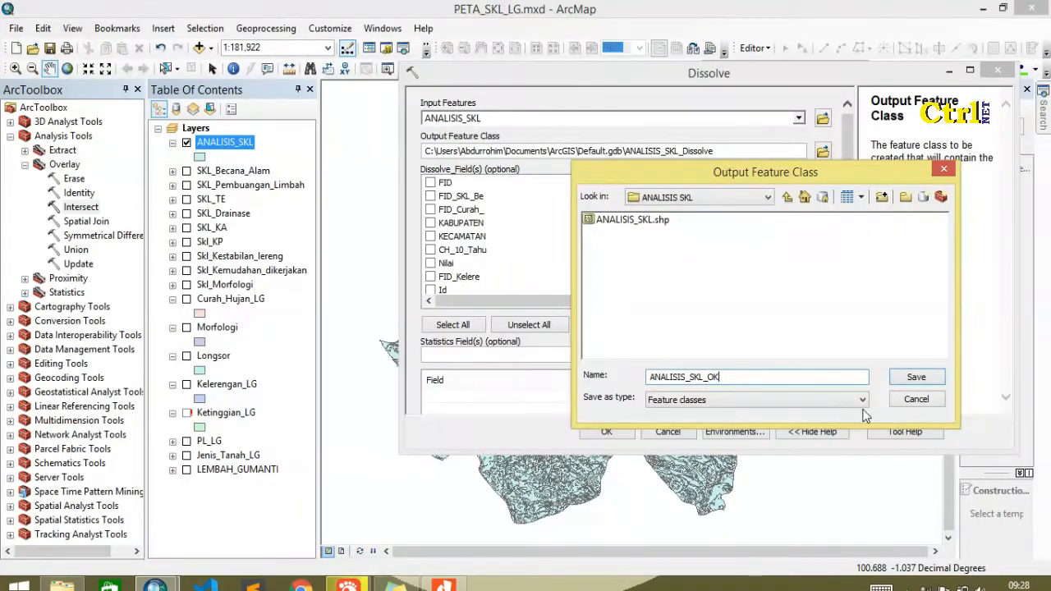
left_click(938, 385)
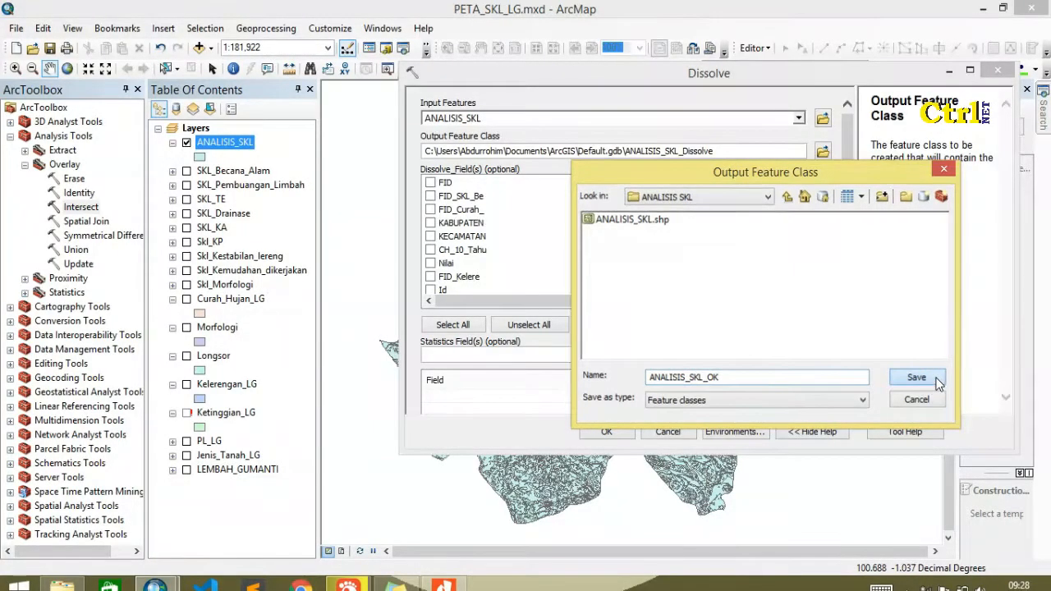
Recheck the chosen dissolve fields and run the Dissolve with multipart features enabled
left_click_drag(825, 198, 827, 208)
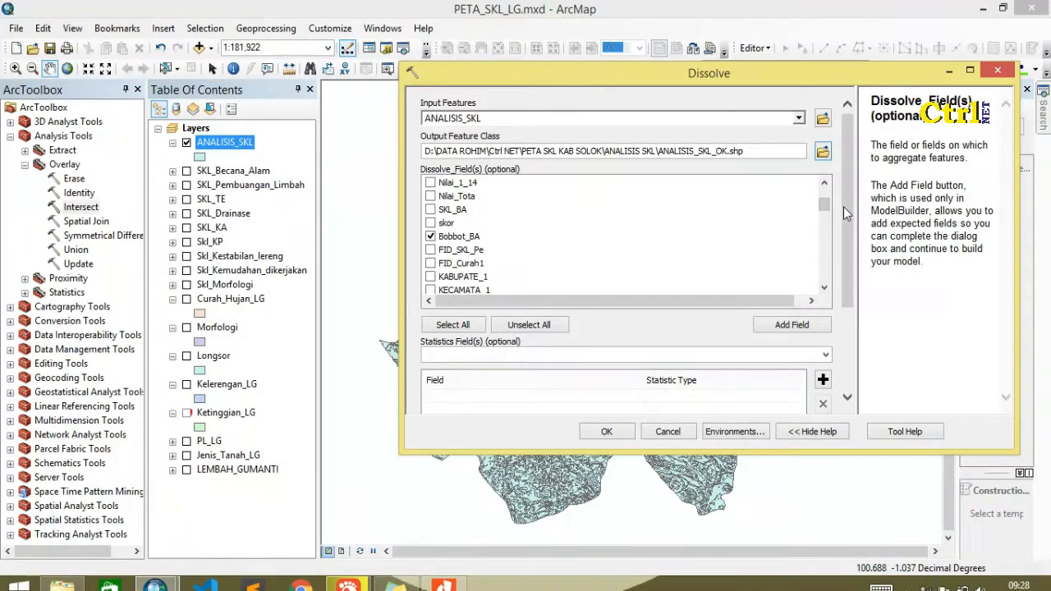
scroll(844, 207, "down", 3)
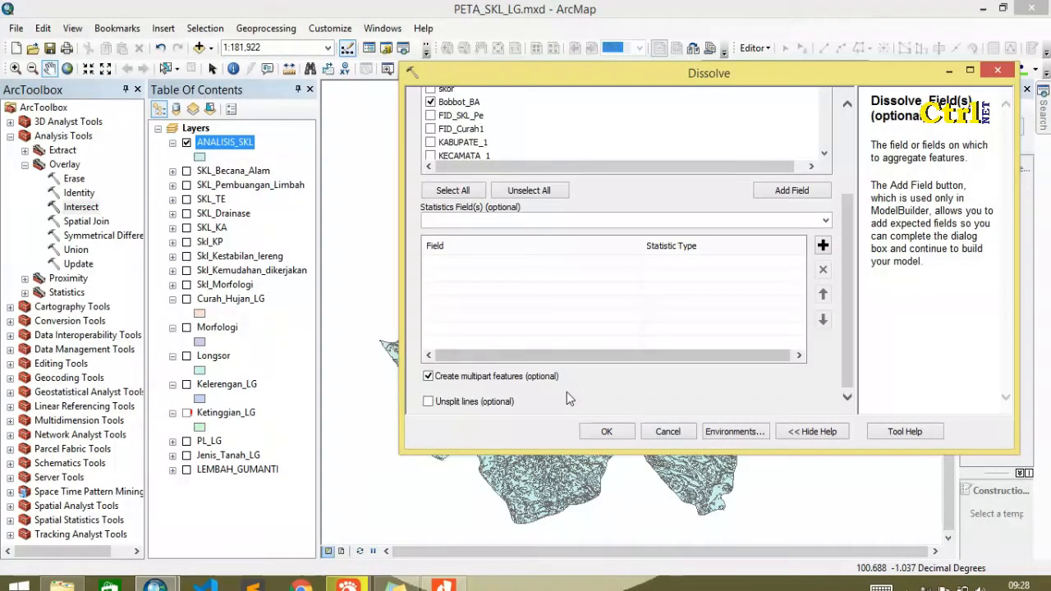
left_click(606, 435)
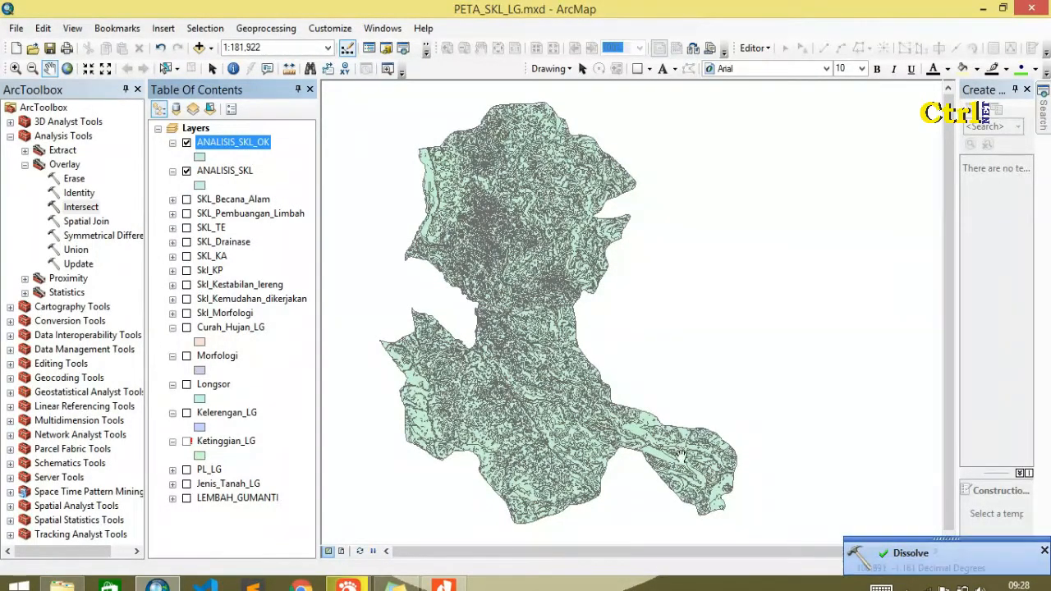
Hide the ANALISIS_SKL layer and open the attribute table of ANALISIS_SKL_OK
left_click(187, 171)
right_click(234, 145)
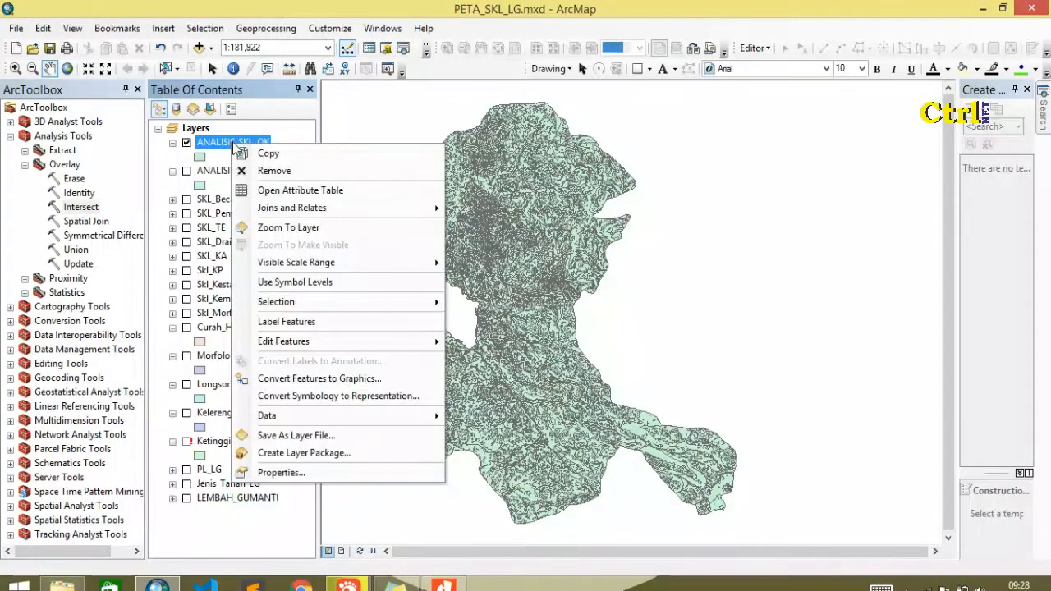
left_click(280, 190)
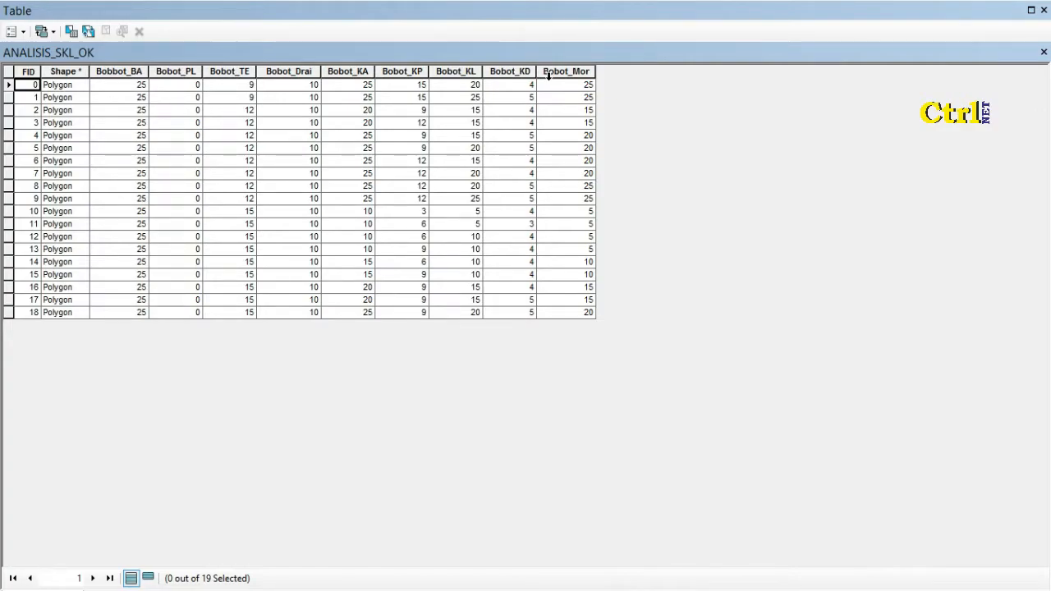
Add a Double field named Bobot_Total to the ANALISIS_SKL_OK table, accepting the shortened name Bobot_Tota
left_click(24, 32)
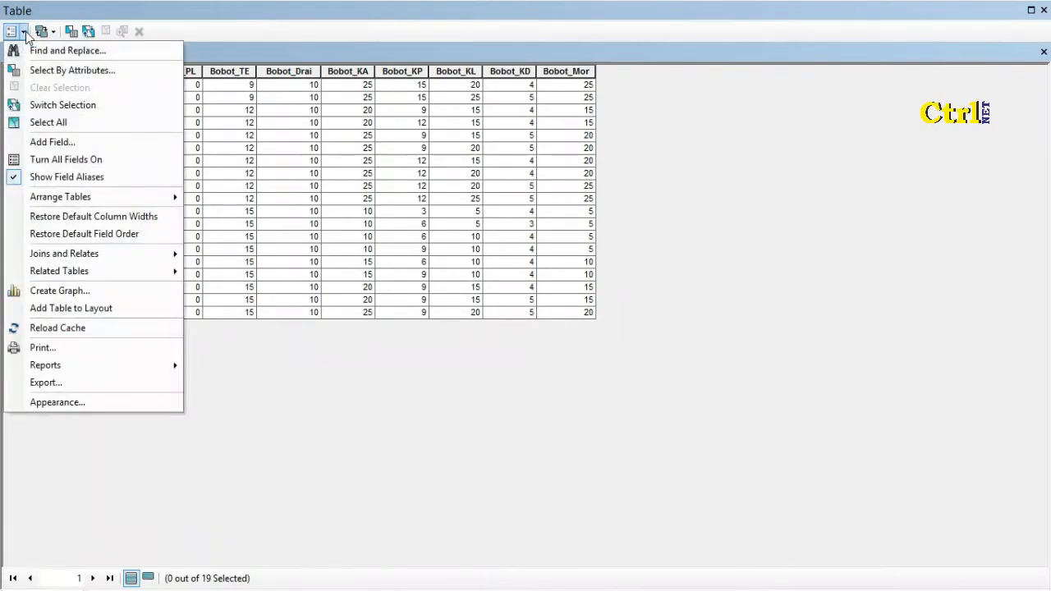
left_click(79, 143)
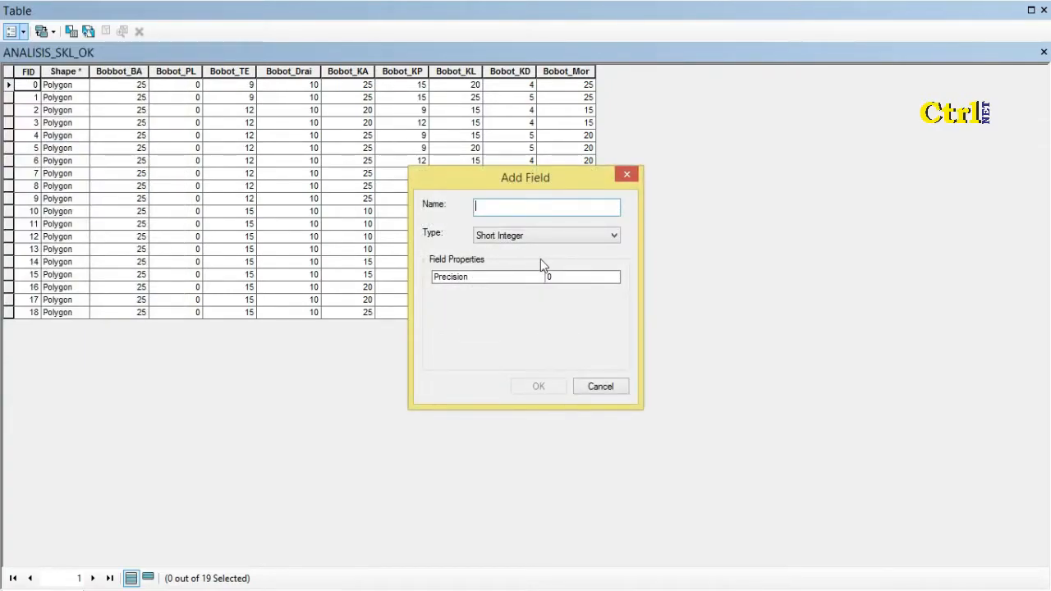
type("bO")
key("BackSpace")
type("B")
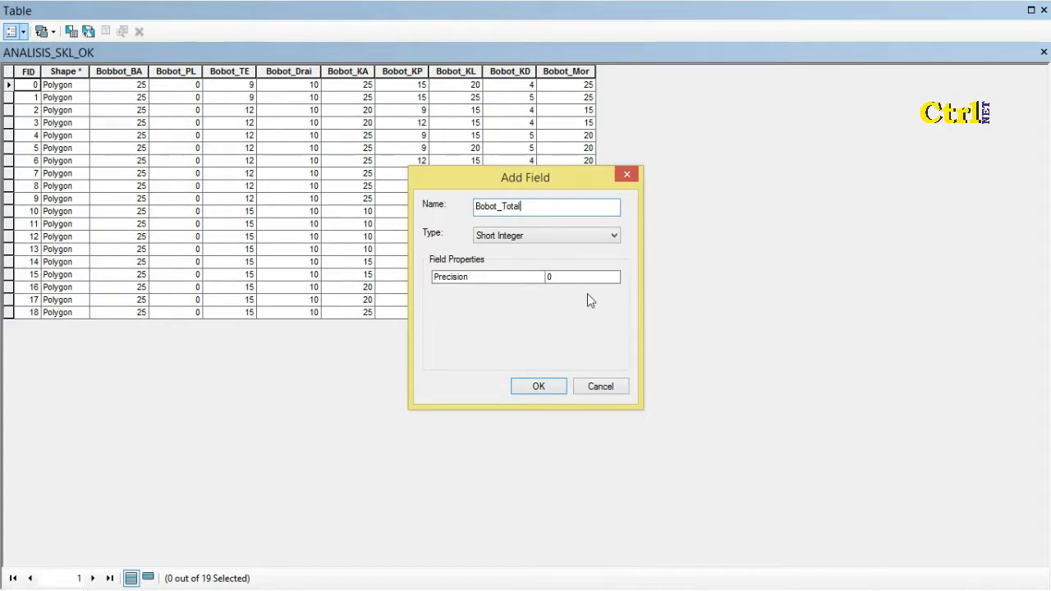
left_click(541, 241)
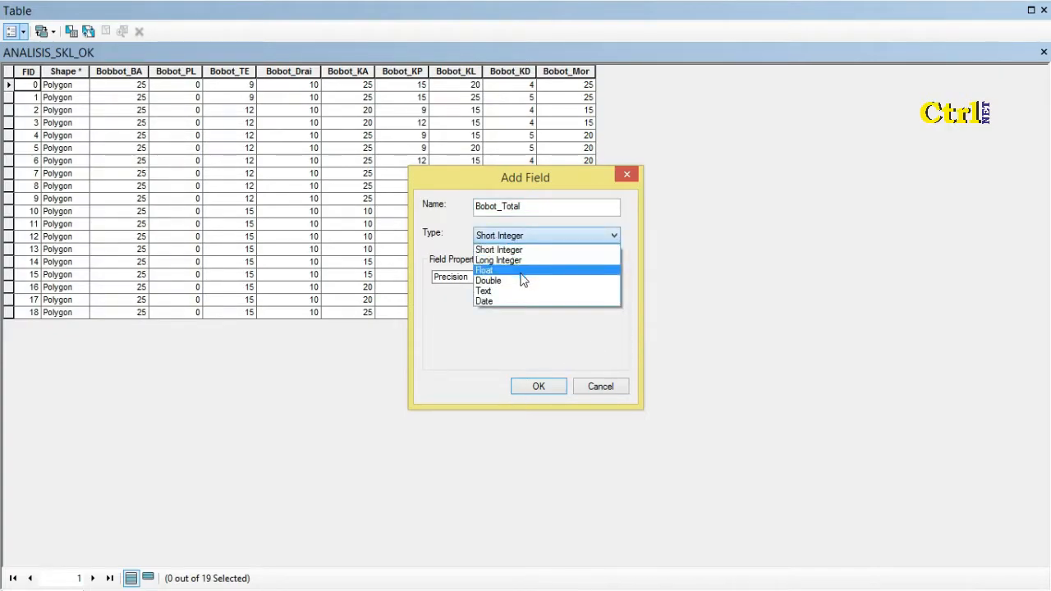
left_click(522, 283)
left_click(542, 385)
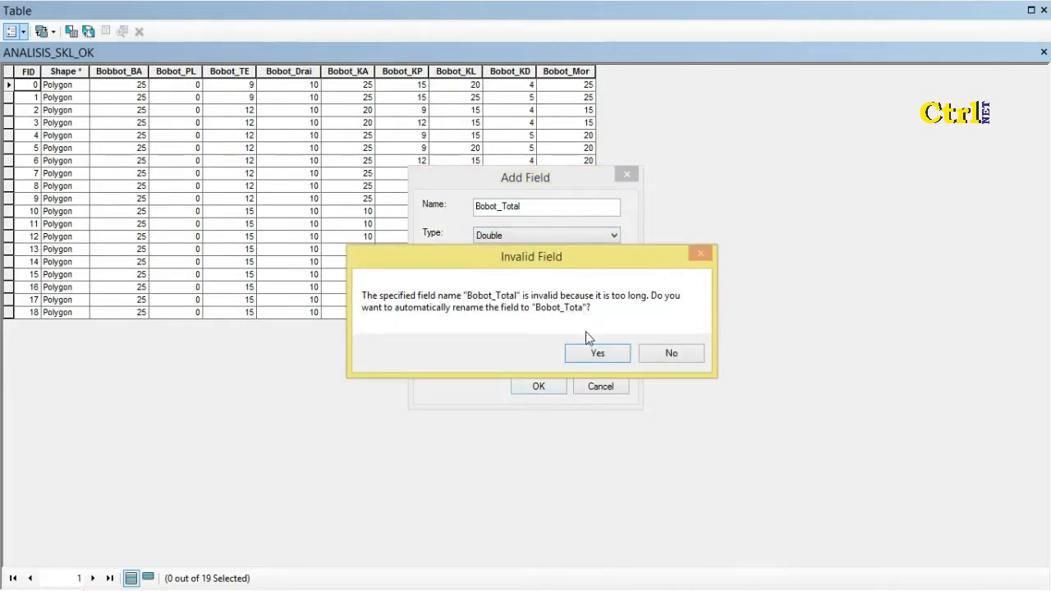
left_click(588, 353)
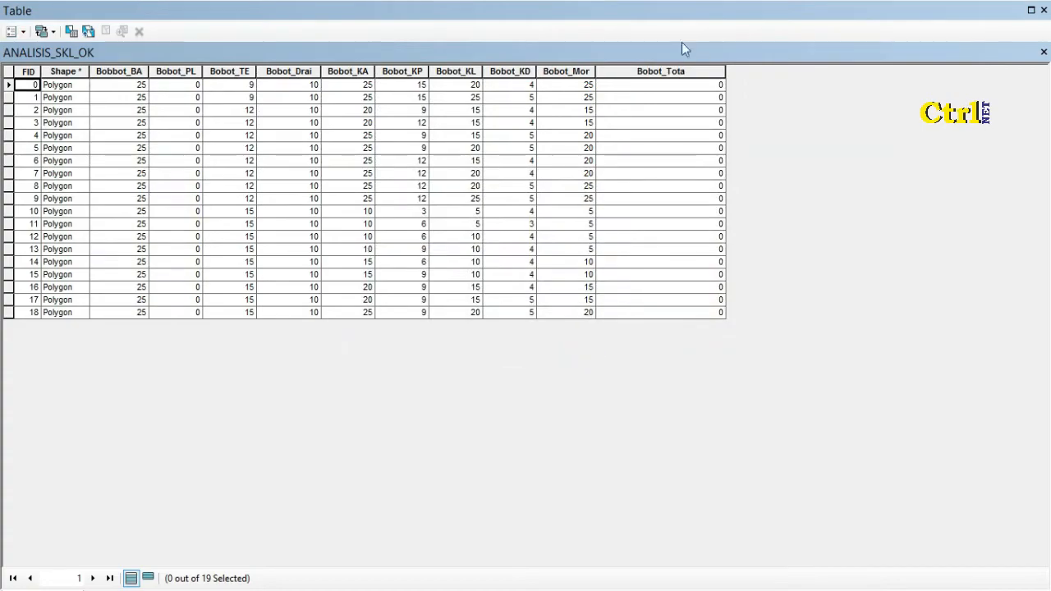
Open the Field Calculator for Bobot_Tota outside an edit session and start the expression with [Bobbot_BA] + [Bobot_PL]
left_click(679, 72)
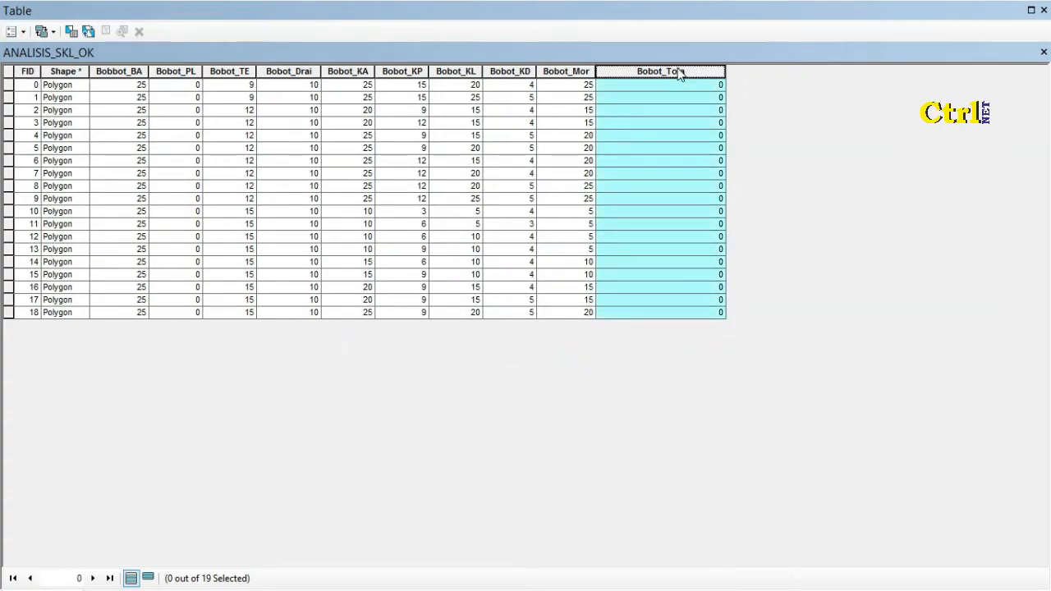
right_click(679, 73)
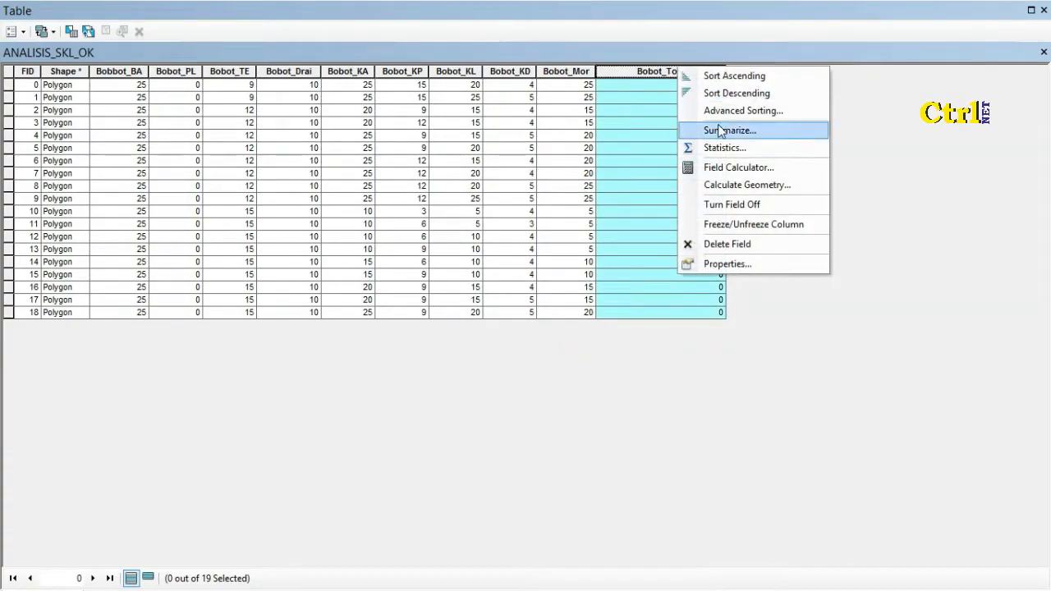
left_click(737, 167)
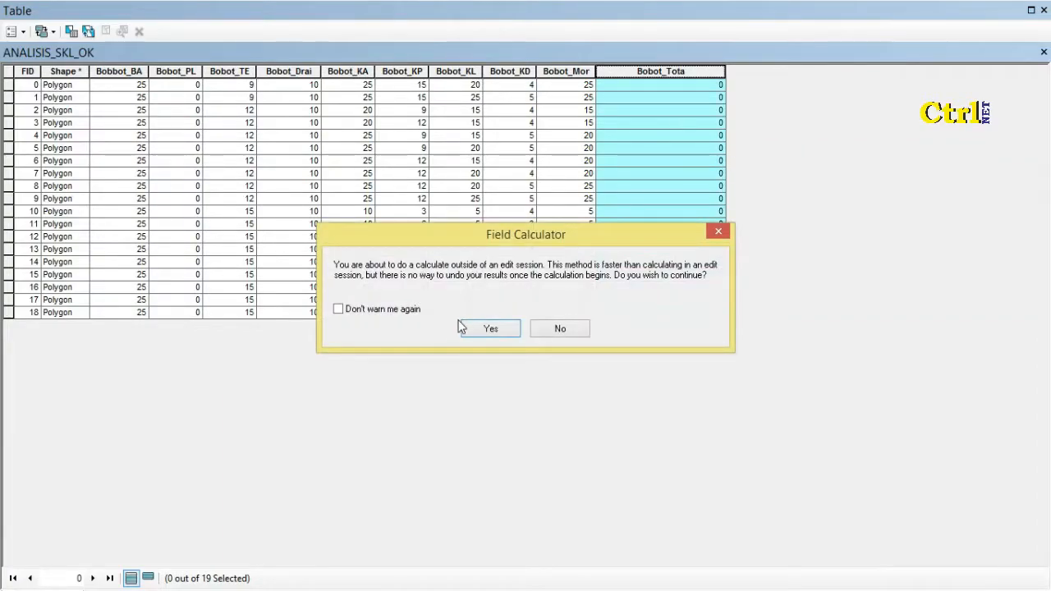
left_click(485, 328)
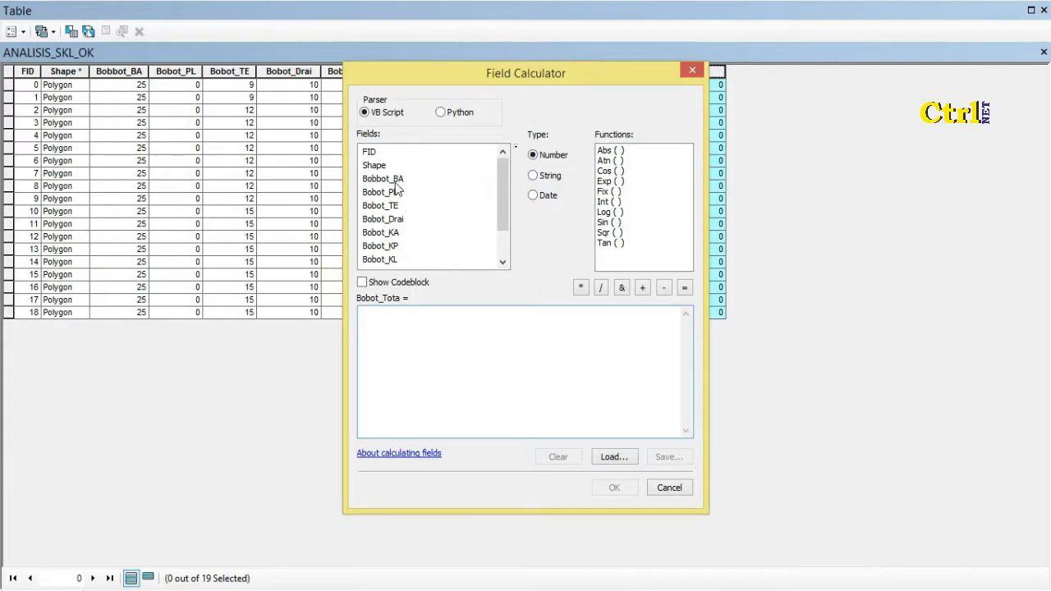
double_click(393, 179)
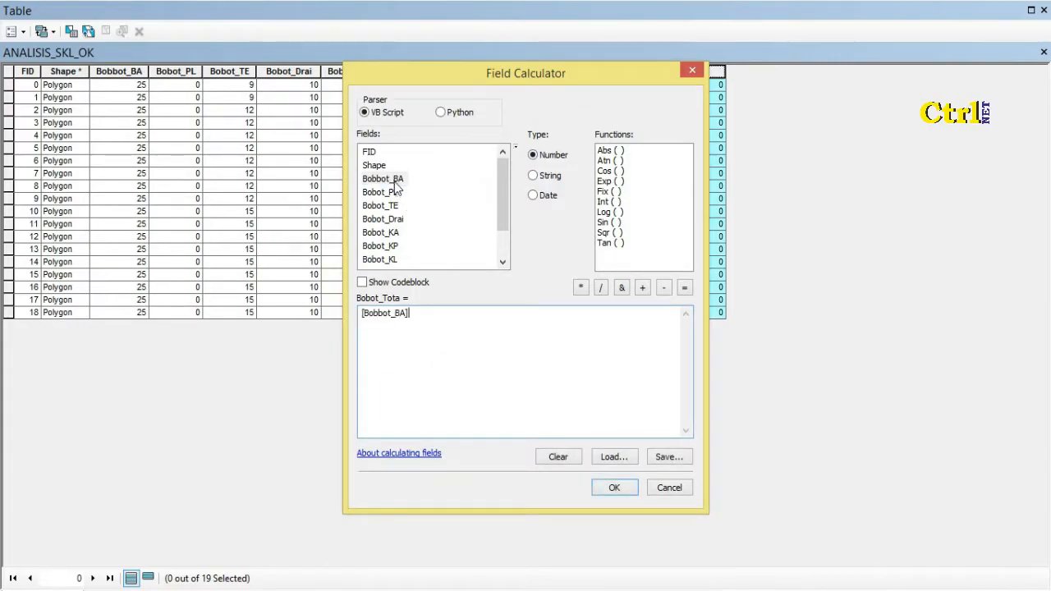
left_click(640, 289)
double_click(382, 192)
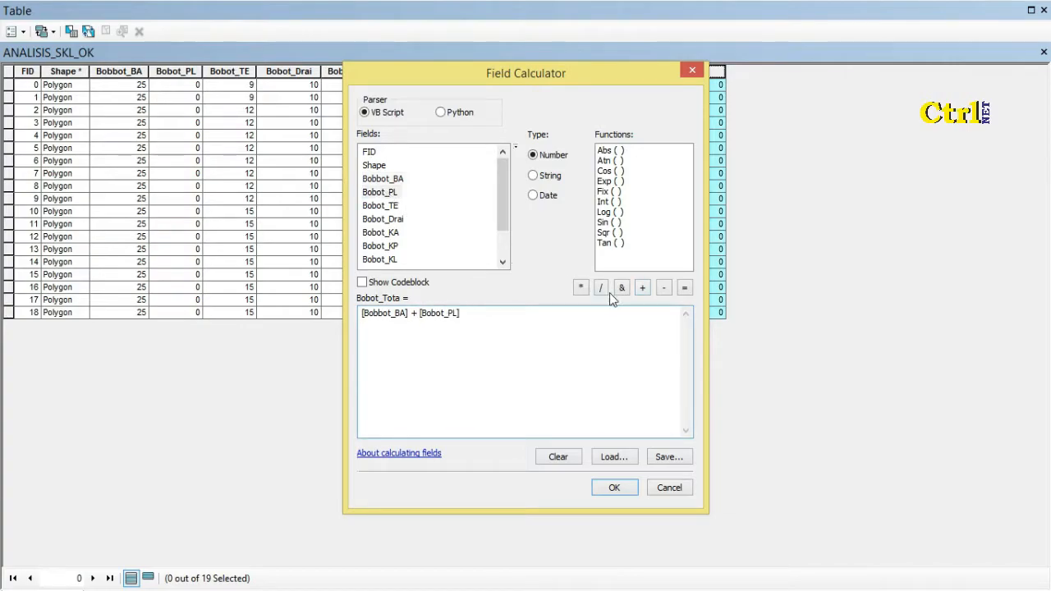
Extend the Bobot_Tota sum with the Bobot_TE, Bobot_Drai, Bobot_KA and Bobot_KP fields
left_click(643, 289)
double_click(391, 206)
left_click(643, 289)
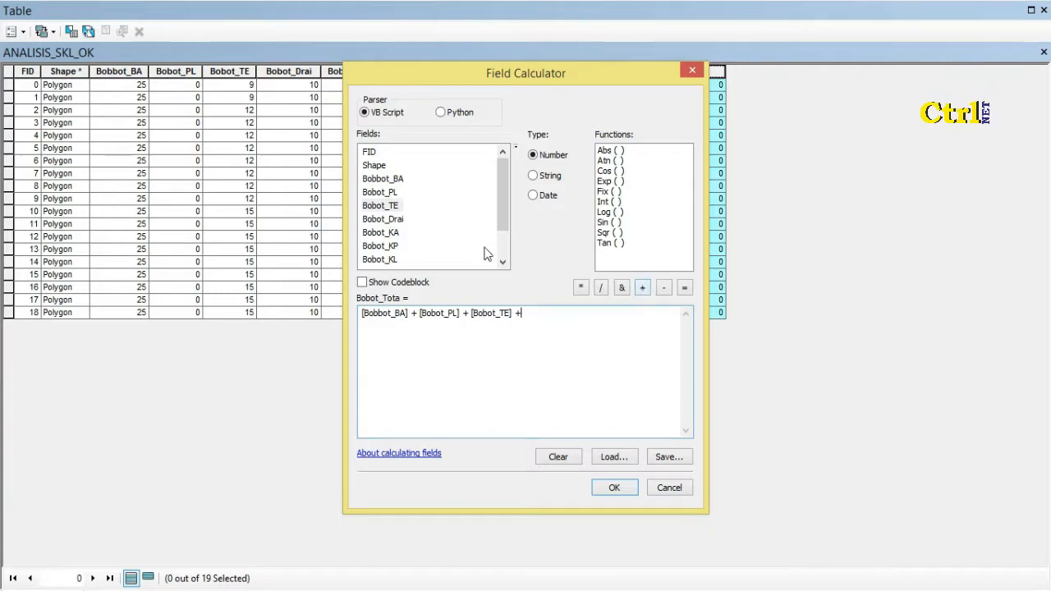
double_click(386, 219)
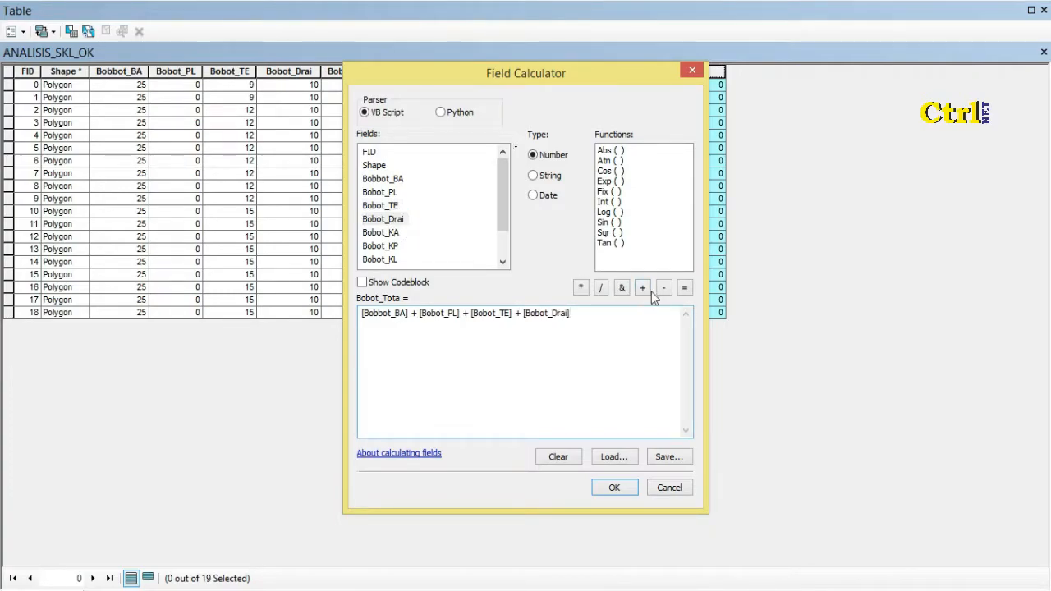
left_click(642, 289)
double_click(387, 234)
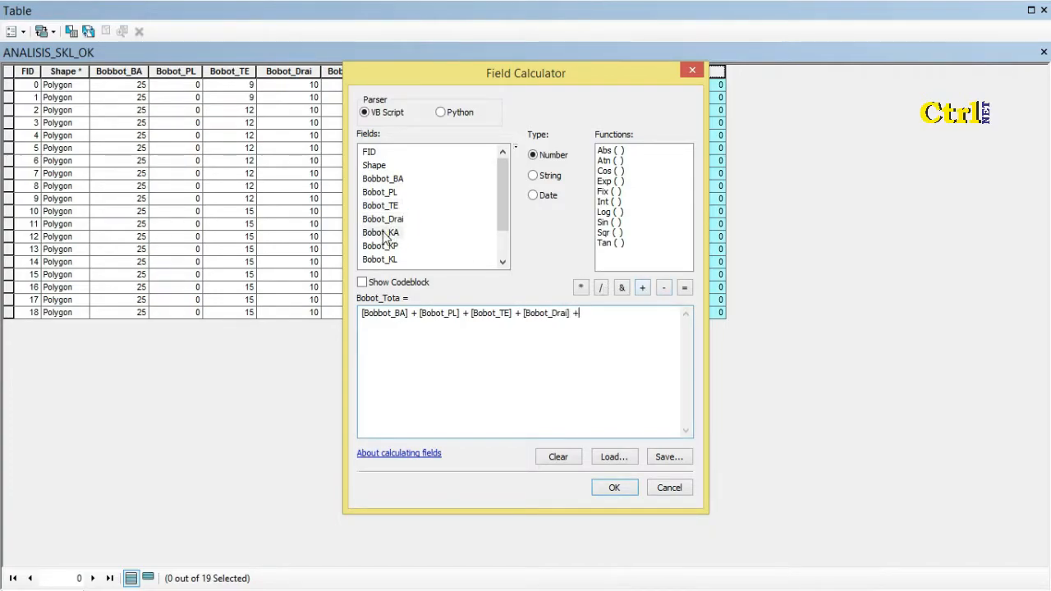
left_click(642, 288)
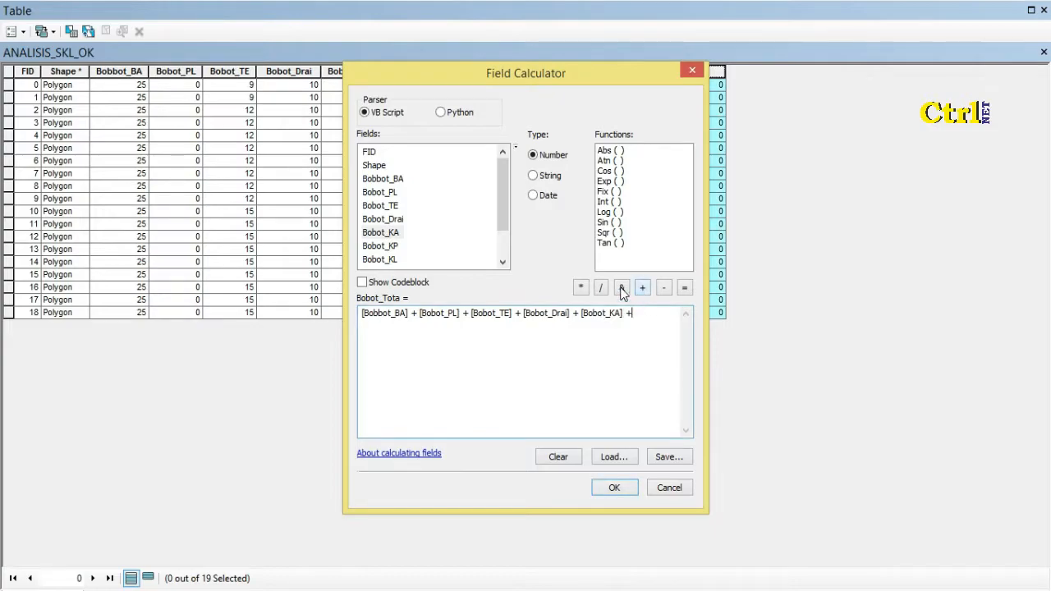
double_click(386, 246)
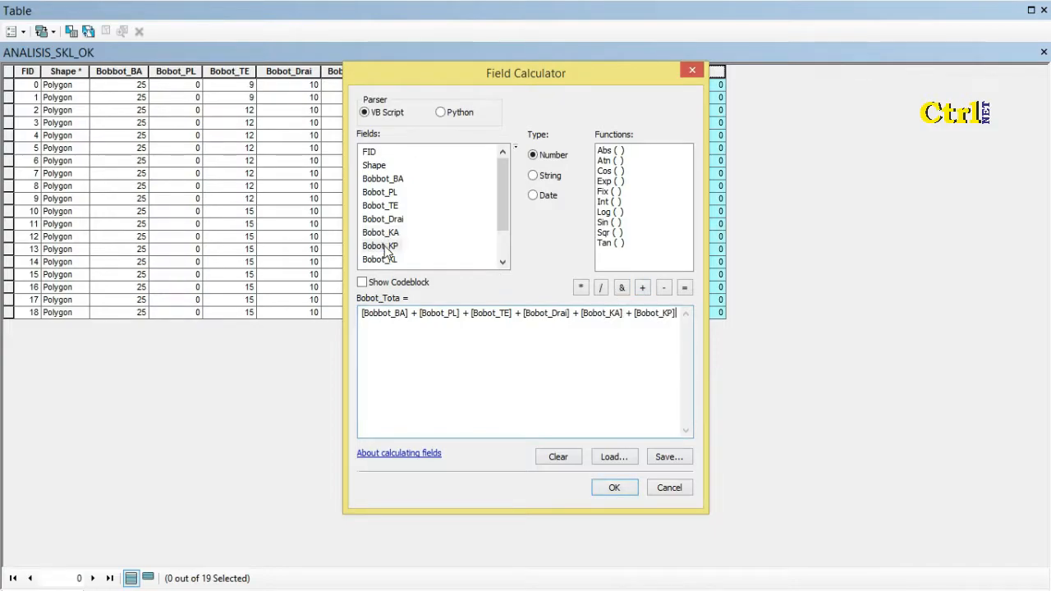
Complete the Bobot_Tota sum with the Bobot_KL, Bobot_KD and Bobot_Mor fields
left_click(646, 289)
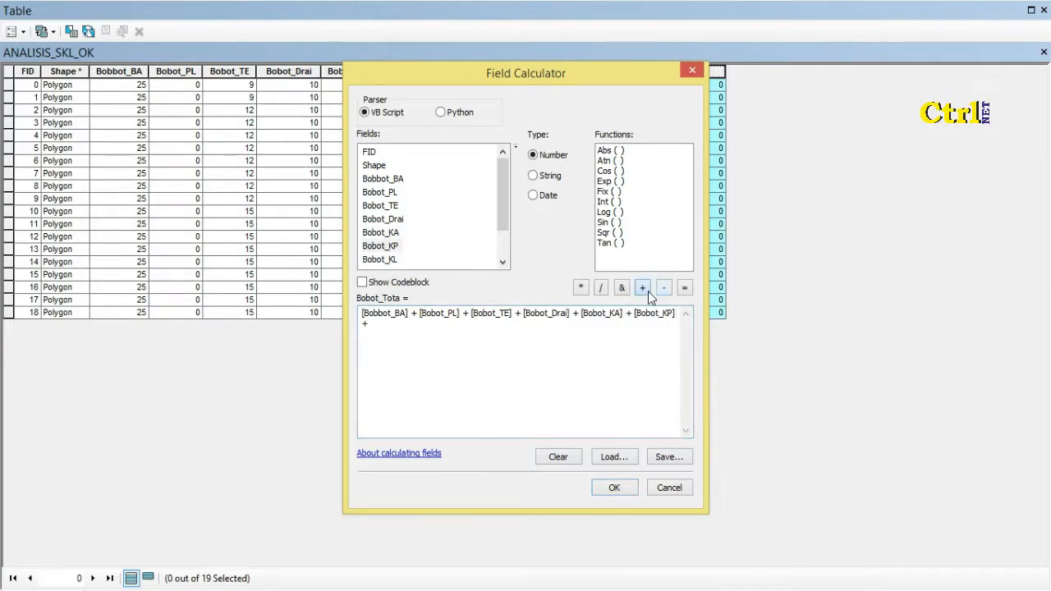
double_click(386, 260)
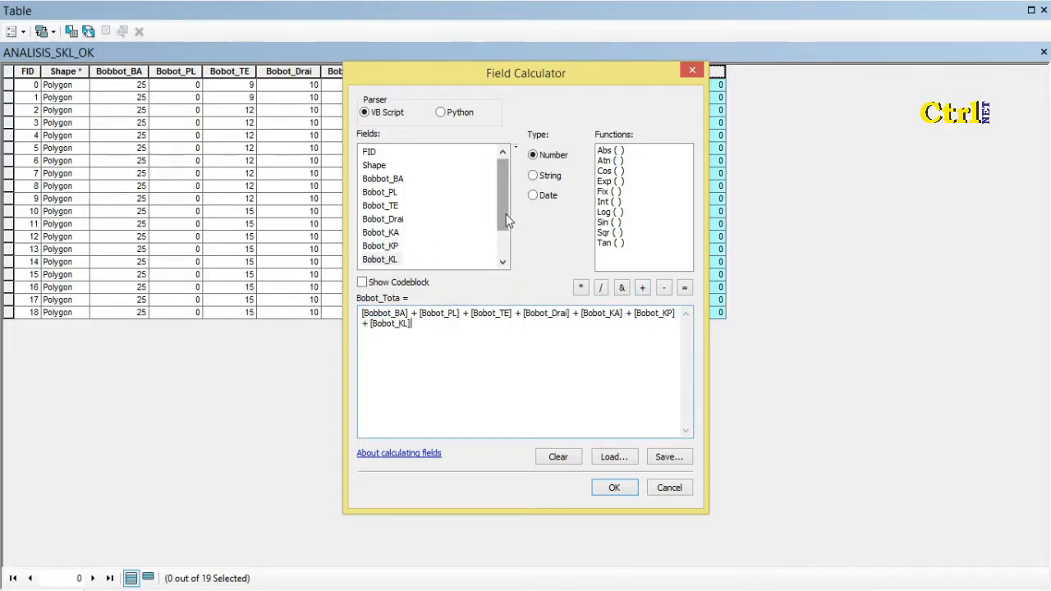
left_click_drag(508, 220, 507, 277)
left_click(643, 293)
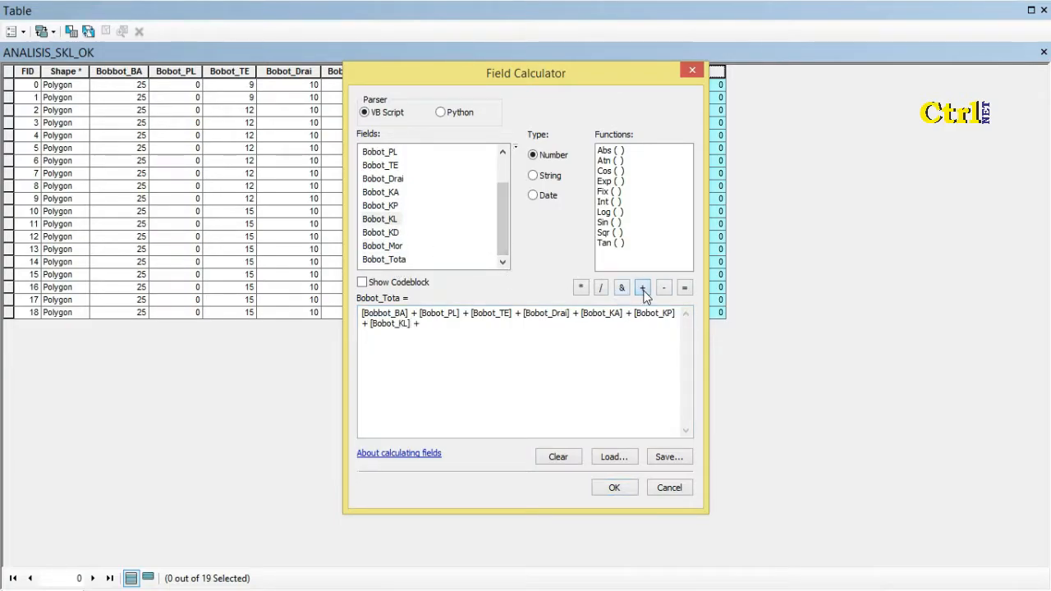
double_click(382, 233)
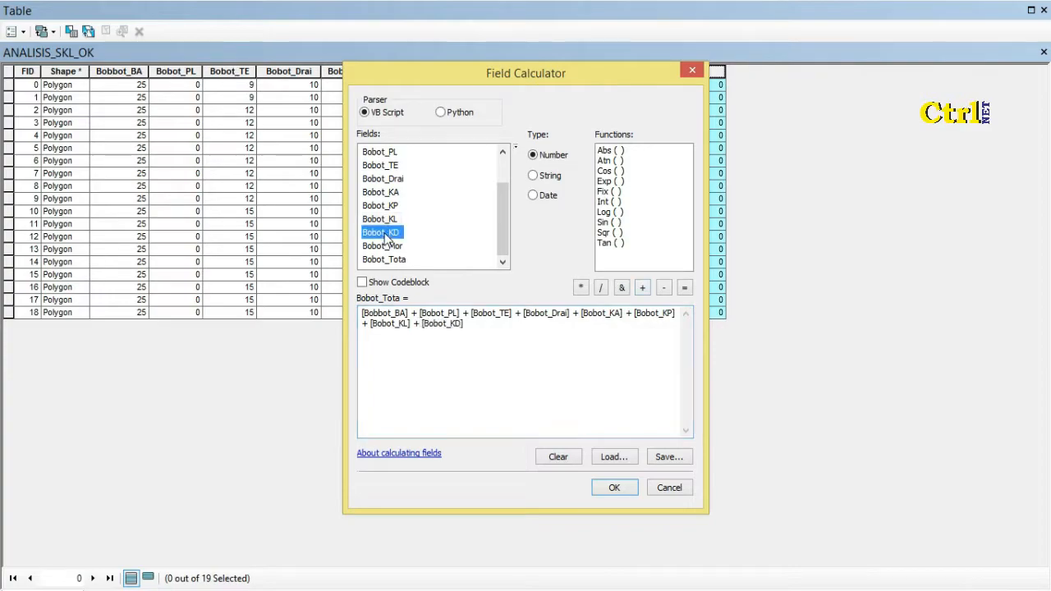
left_click(643, 288)
double_click(383, 246)
Remove the surplus Bobot_Tota term so the expression ends at [Bobot_Mor], and run the field calculation
left_click(646, 289)
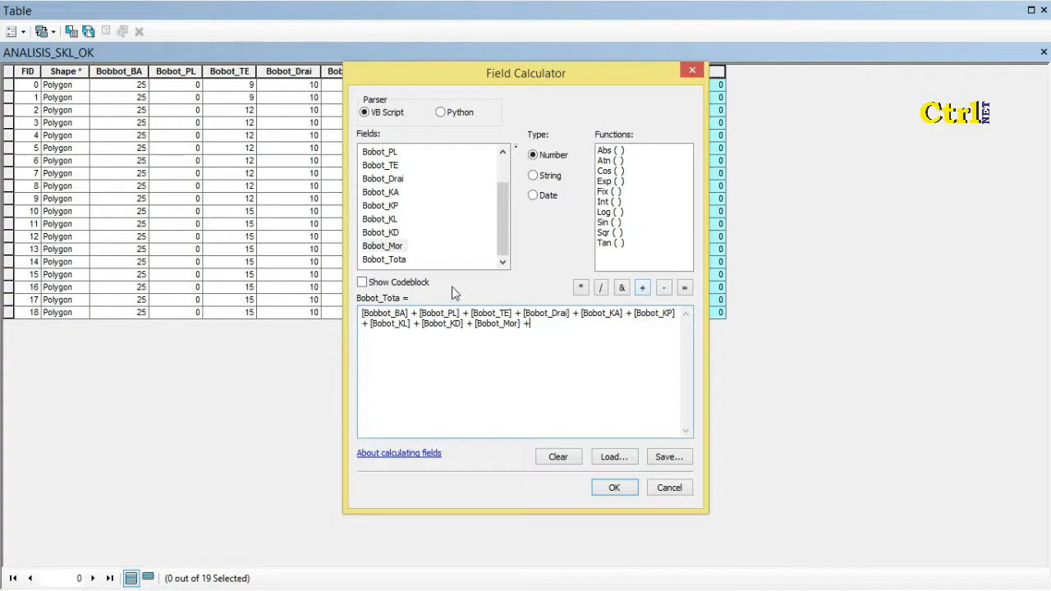
double_click(383, 259)
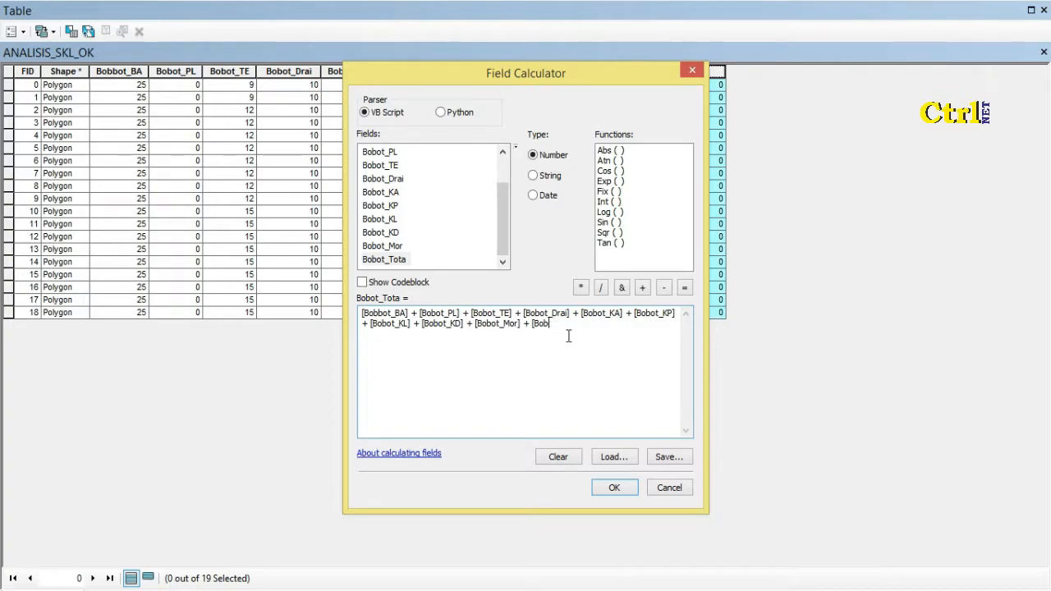
key("BackSpace")
key("BackSpace")
left_click(616, 488)
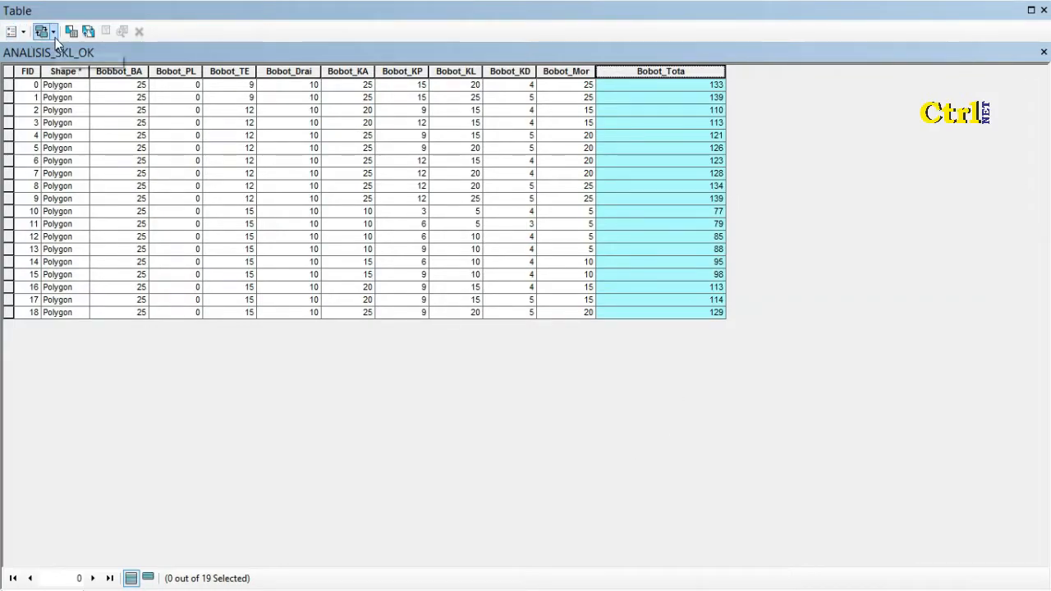
Add a Text field named Kelas_KL with a length of 50 to the ANALISIS_SKL_OK table
left_click(24, 32)
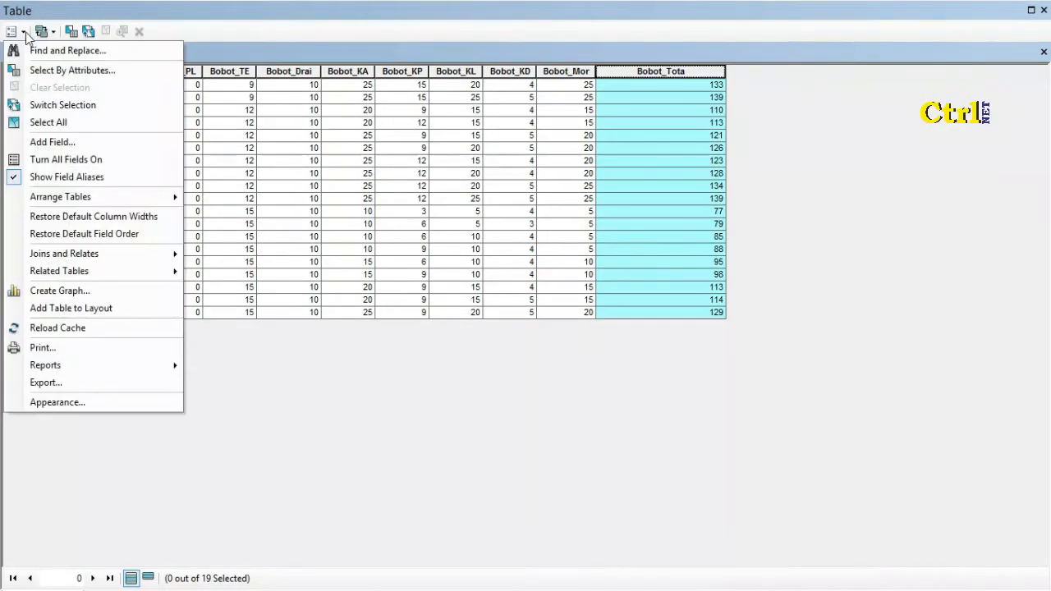
left_click(77, 144)
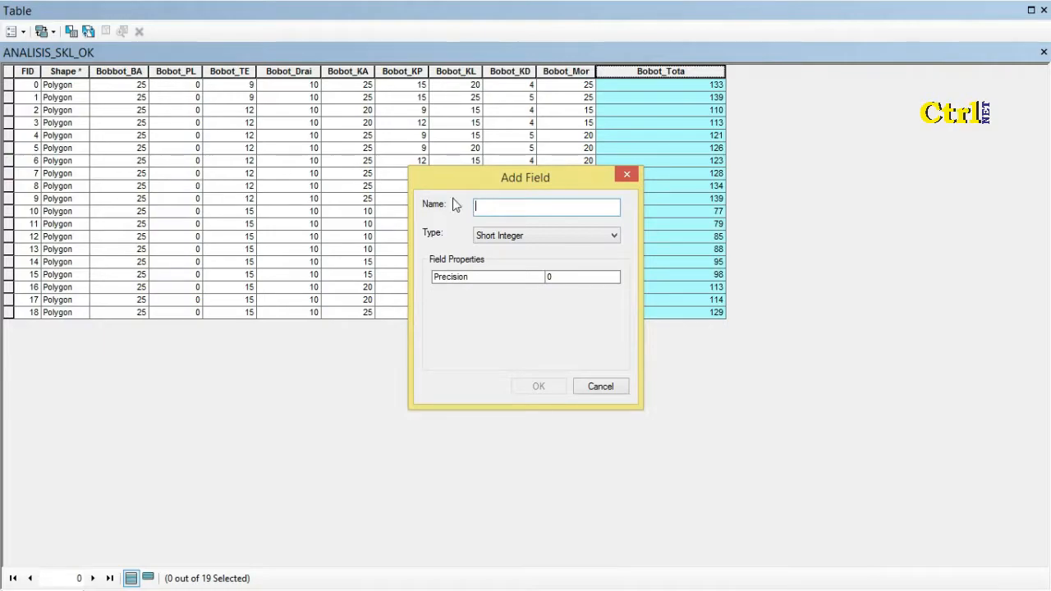
type("Kelas")
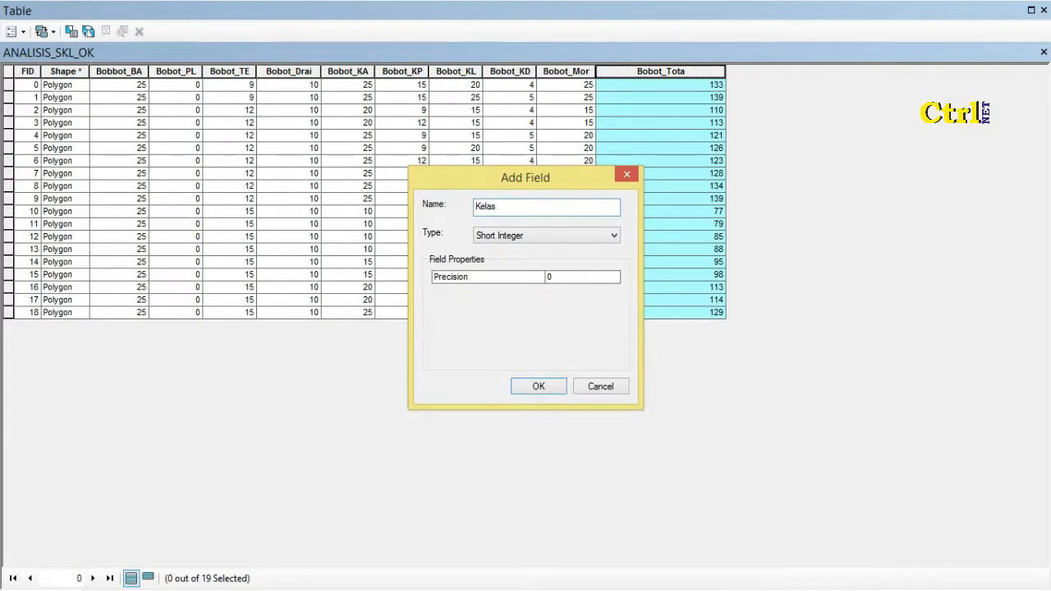
type("_K")
left_click(554, 240)
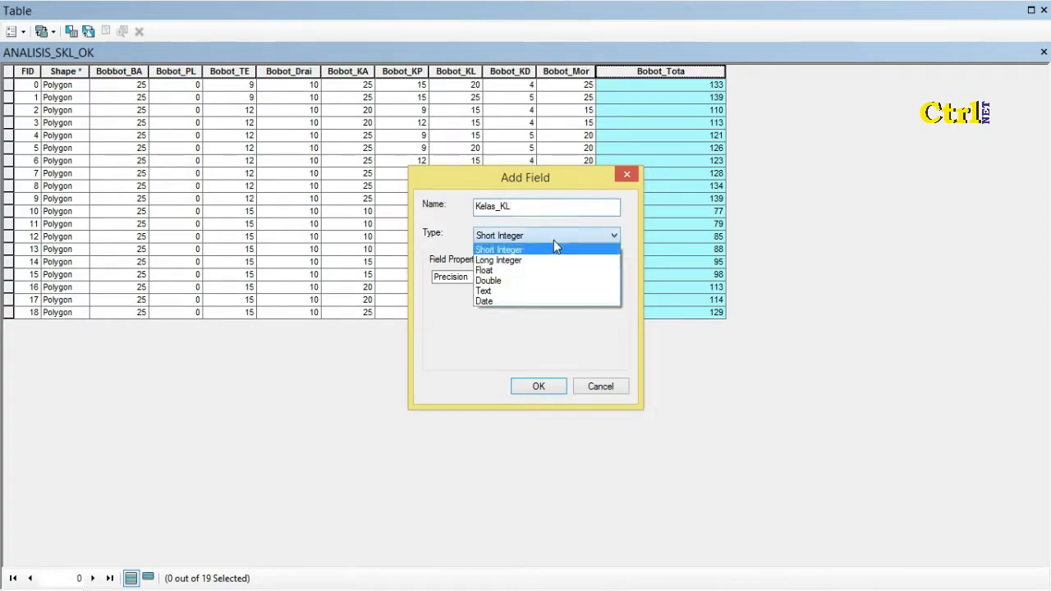
left_click(532, 290)
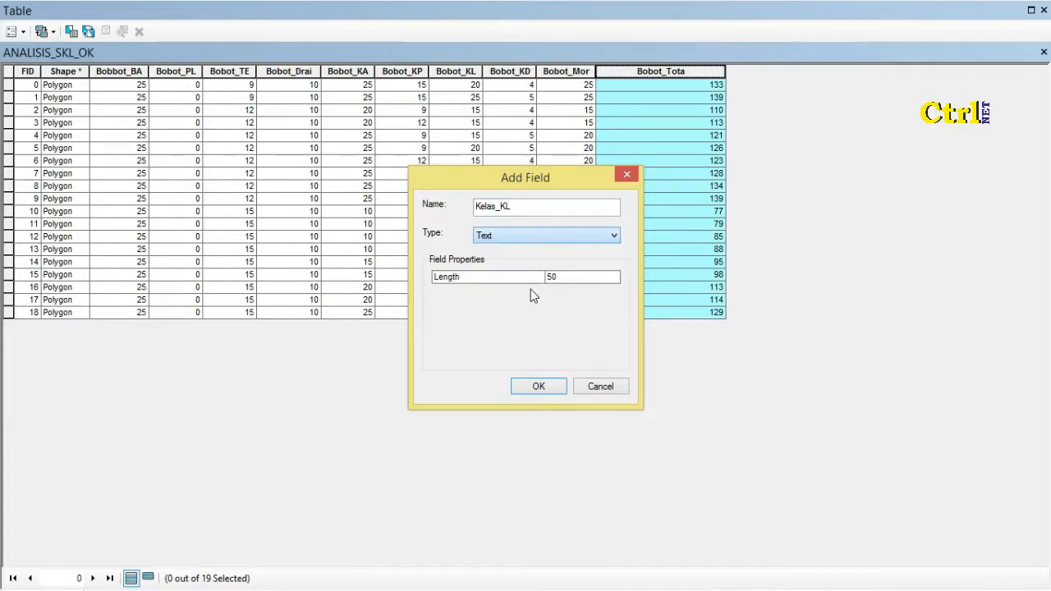
left_click(530, 387)
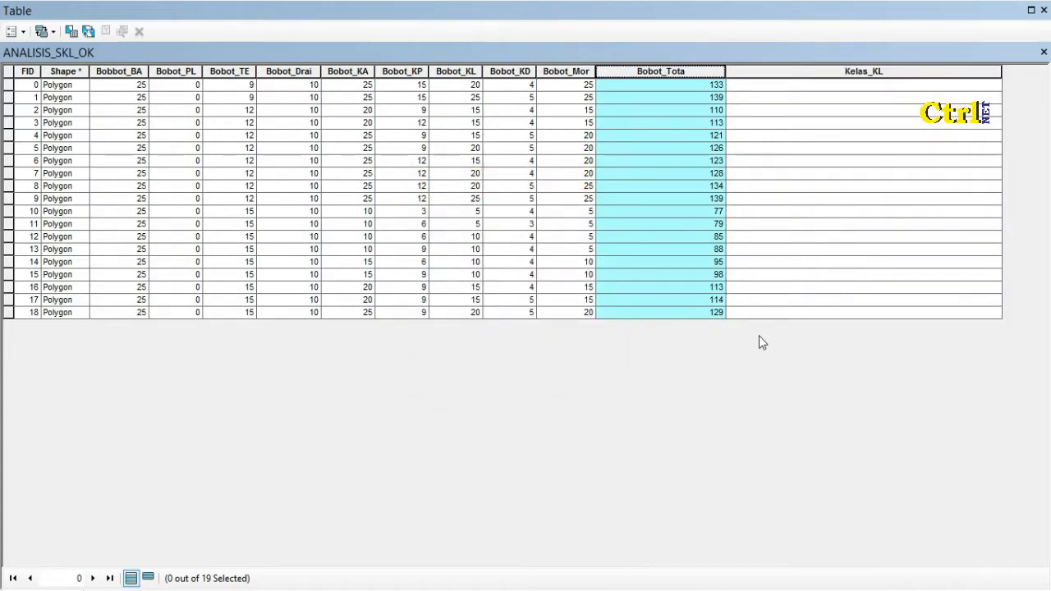
Sort the table by Bobot_Tota in ascending order and check the lowest totals against the Kelas_KL cells
right_click(634, 69)
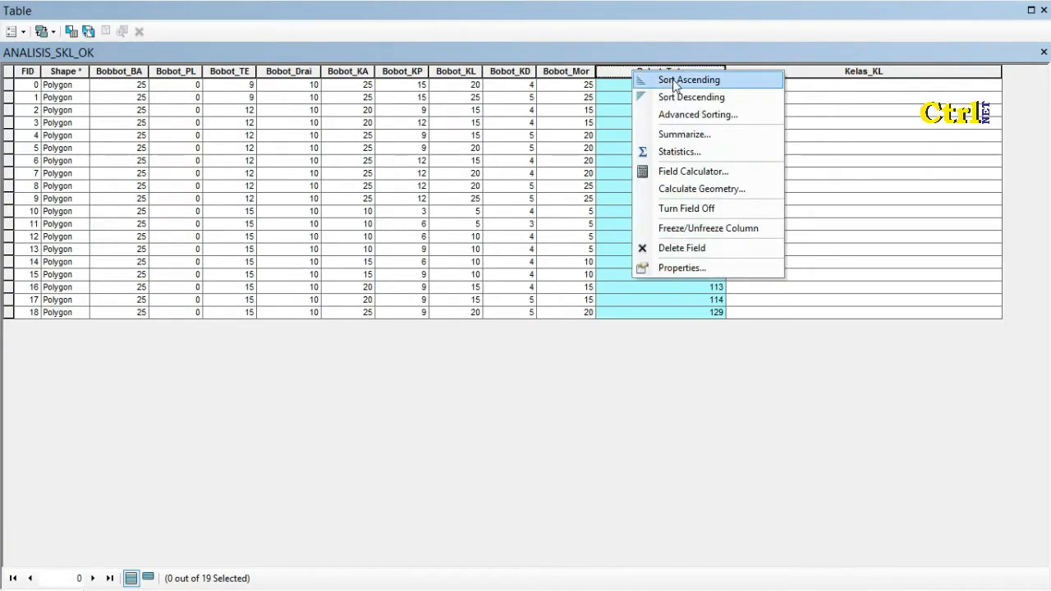
left_click(675, 80)
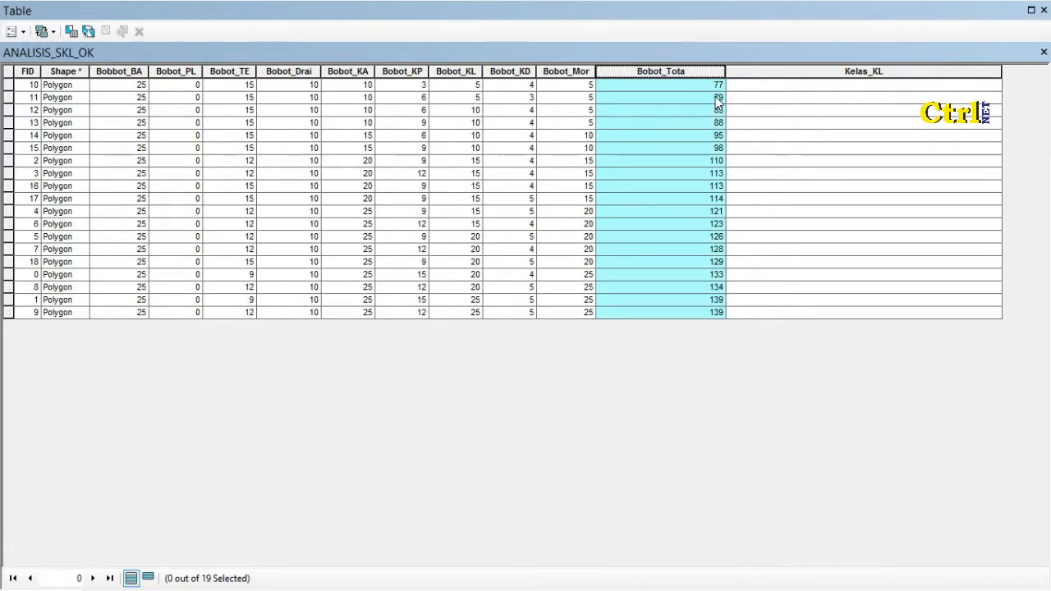
left_click(742, 108)
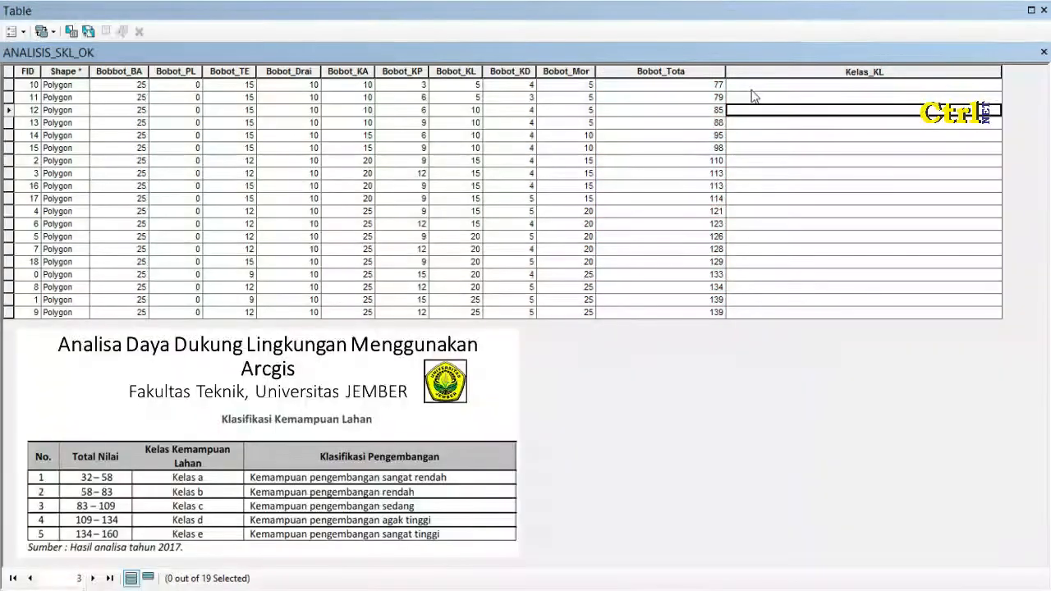
left_click(756, 87)
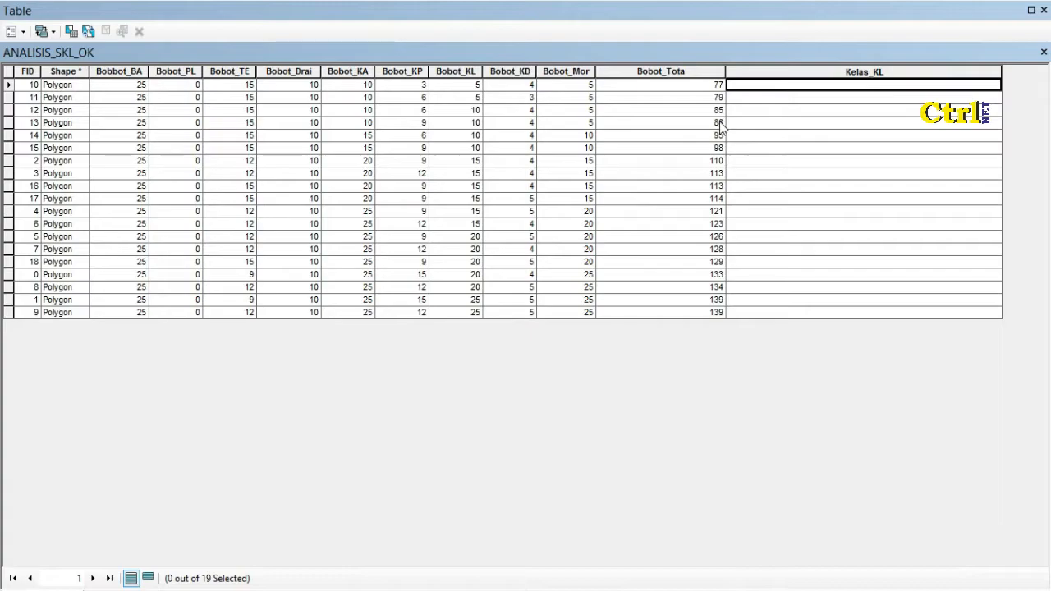
left_click(721, 99)
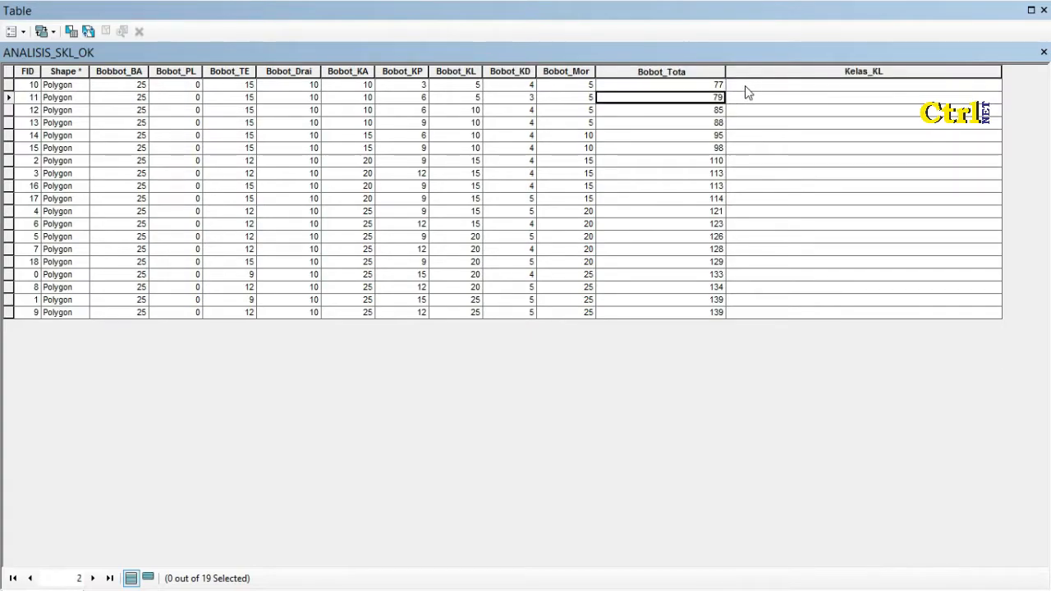
Start an attribute selection query on the ANALISIS_SKL_OK table with the condition "Bobot_Tota" = 77
left_click(747, 86)
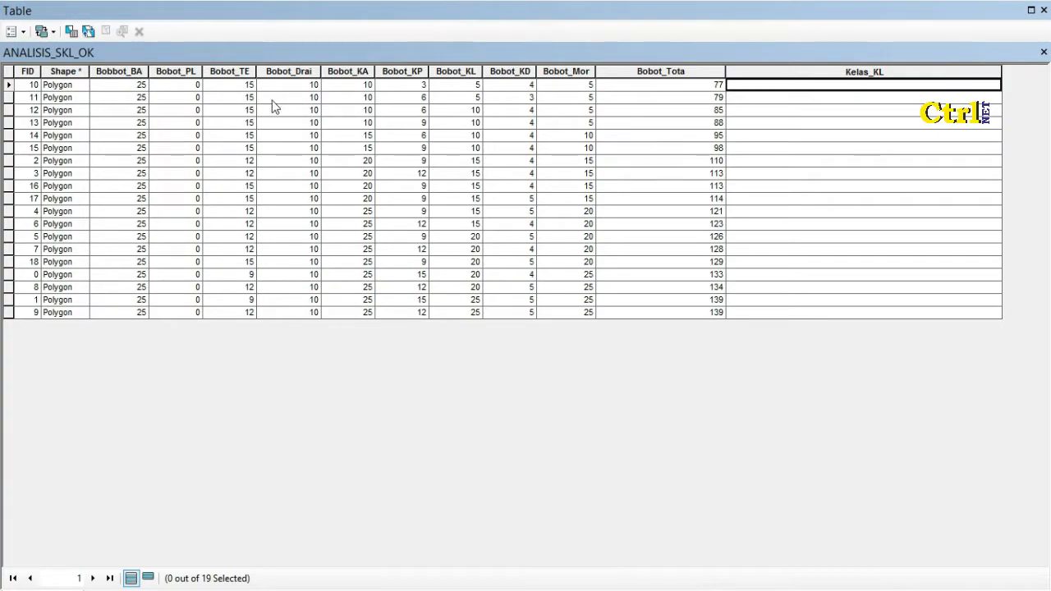
left_click(70, 31)
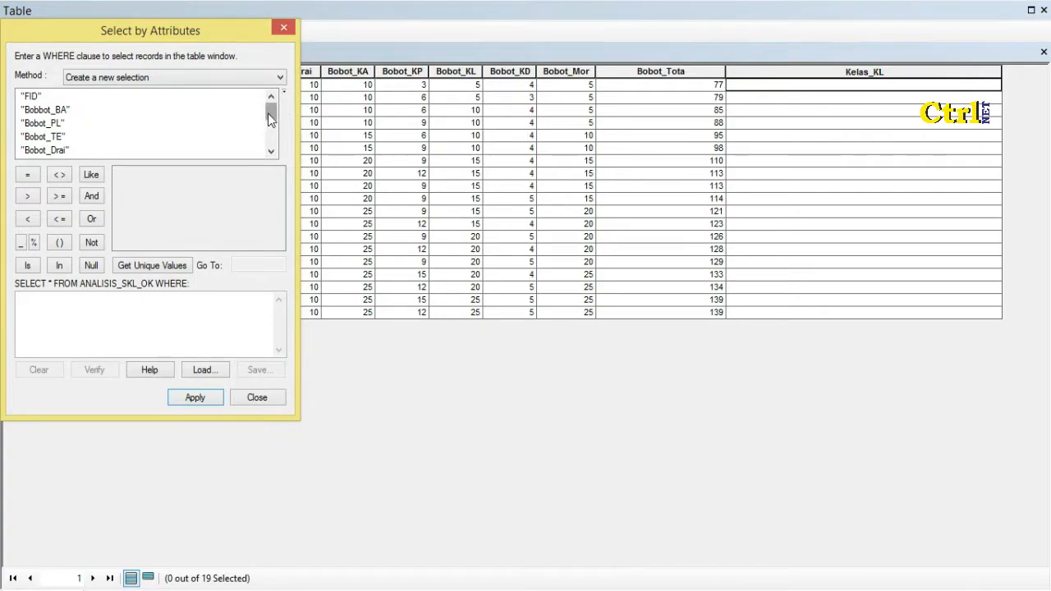
left_click_drag(268, 113, 271, 138)
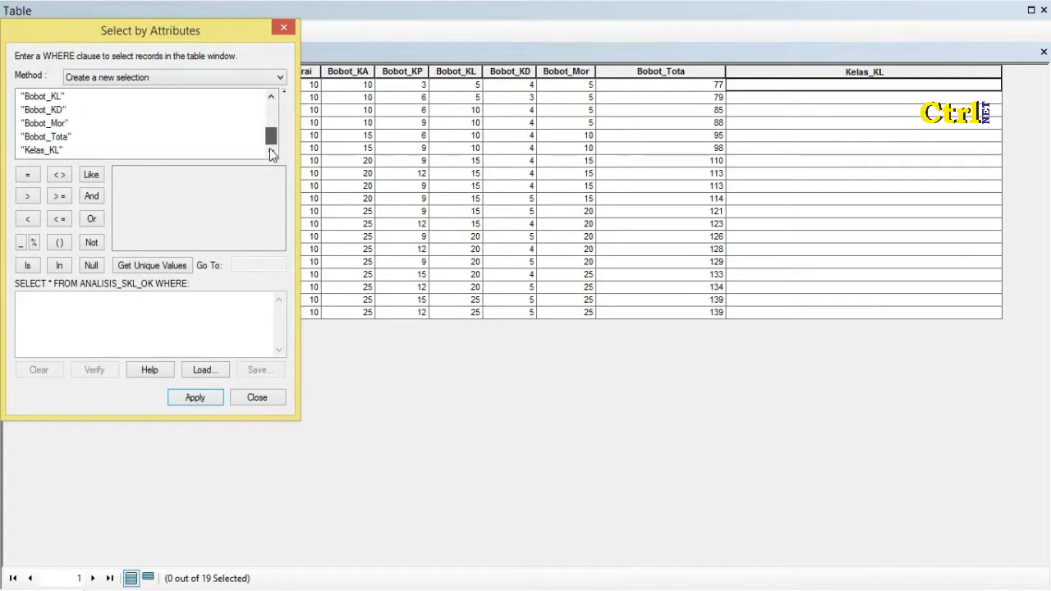
left_click(63, 138)
double_click(56, 140)
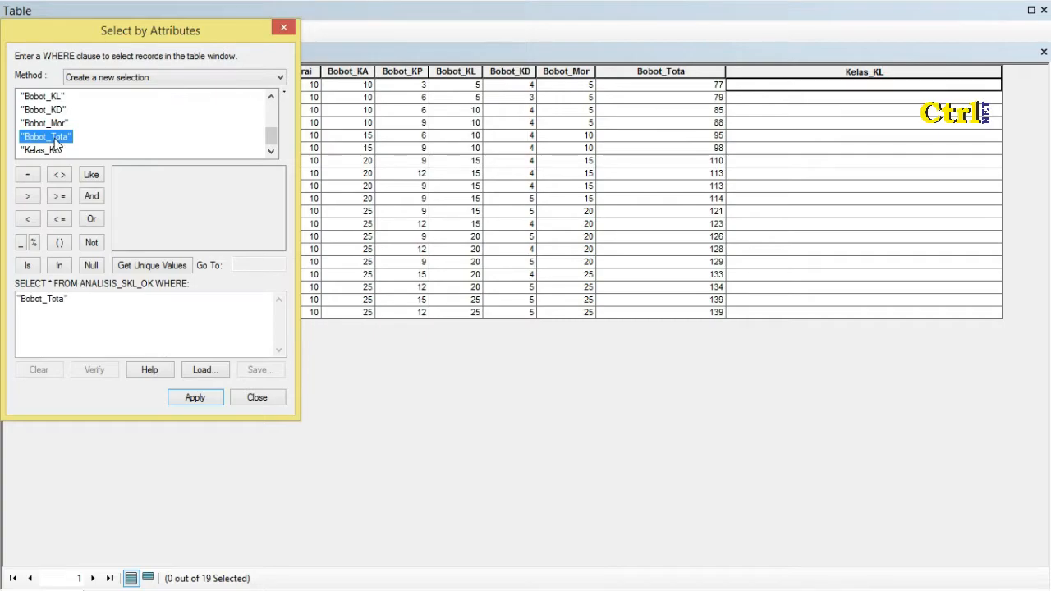
left_click(28, 176)
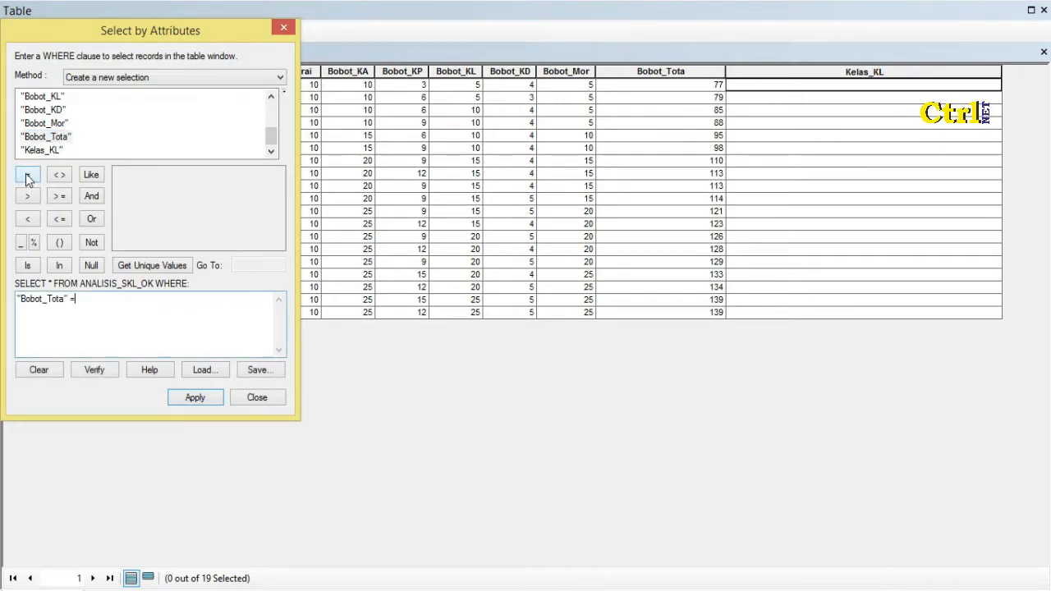
left_click(145, 267)
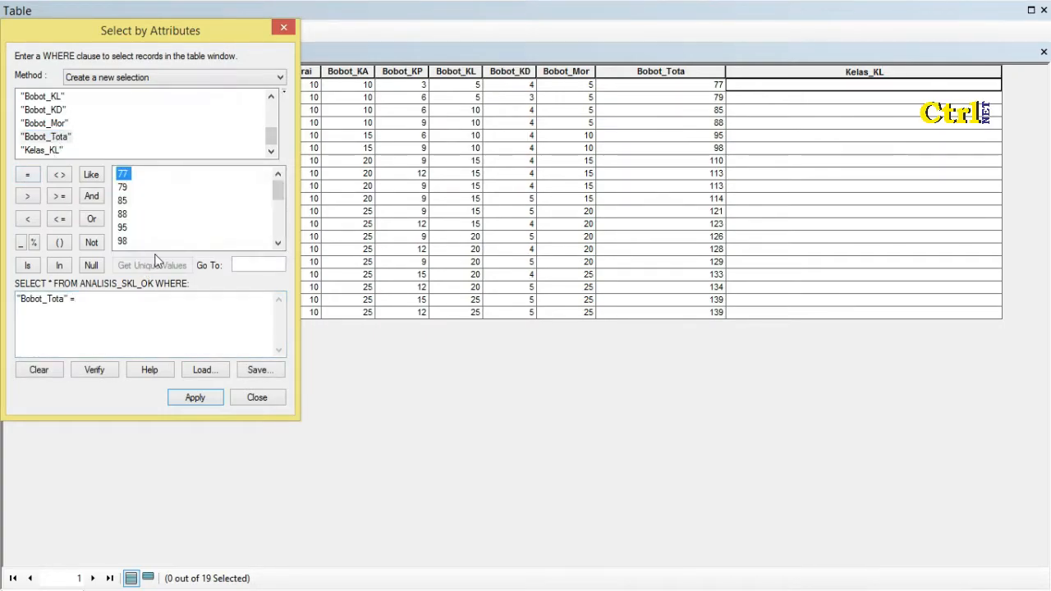
double_click(124, 175)
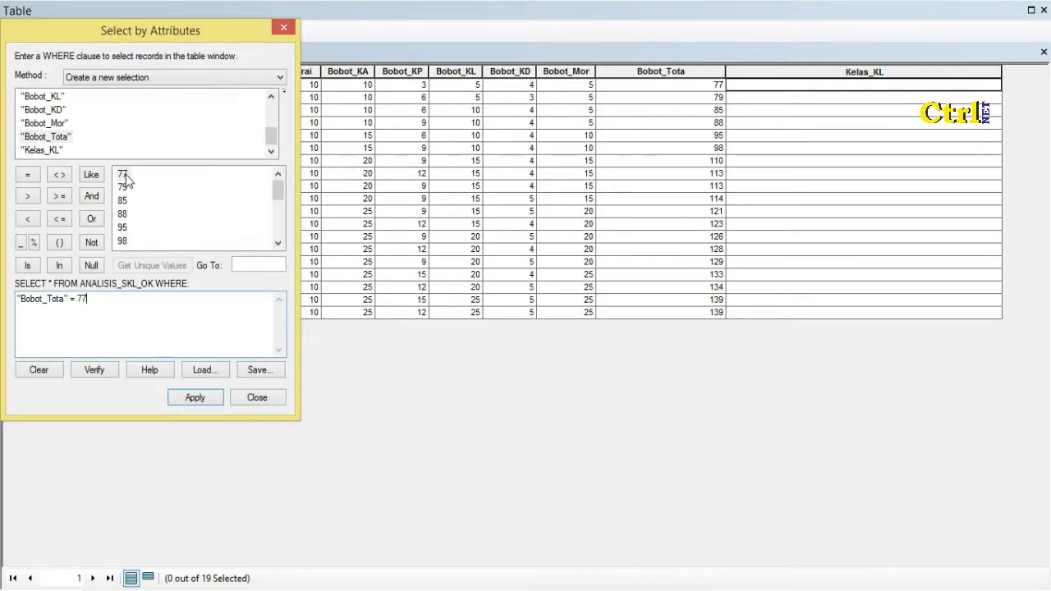
Extend the query with OR "Bobot_Tota" = 79 and apply it to select the matching records
left_click(92, 220)
double_click(45, 137)
left_click(29, 178)
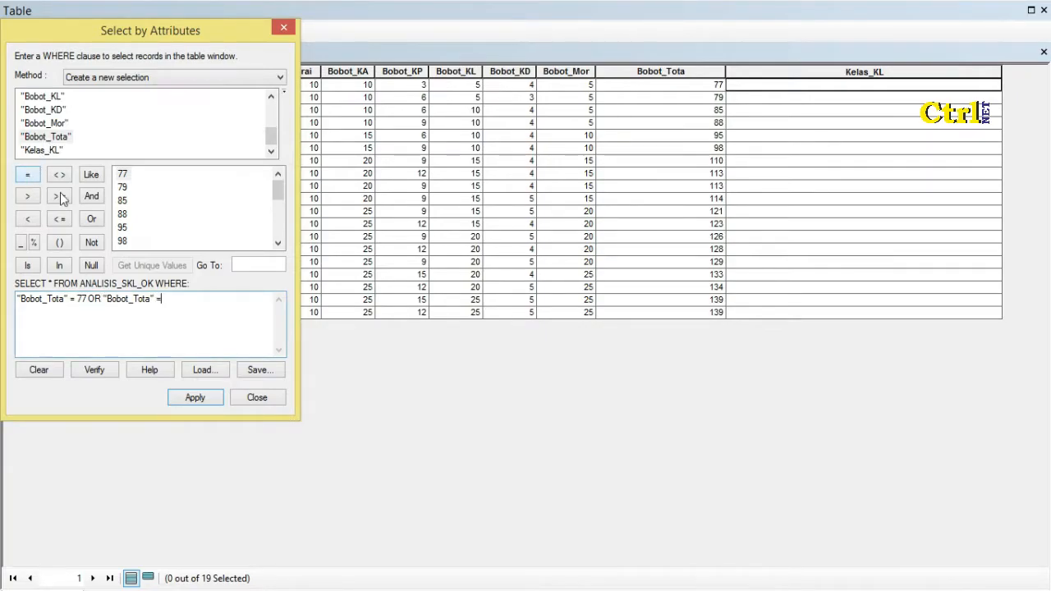
double_click(123, 187)
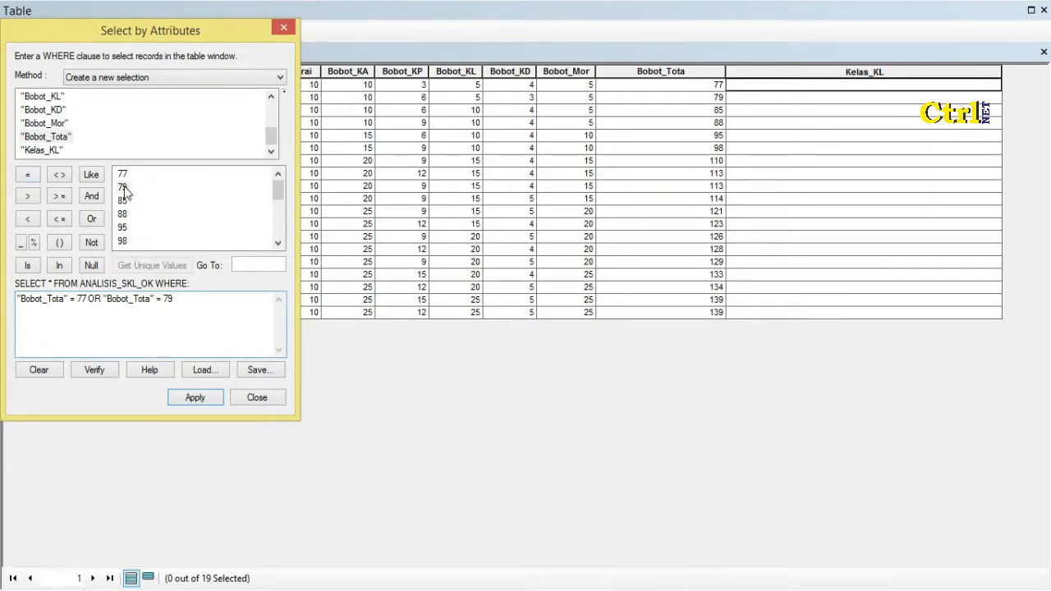
left_click(195, 398)
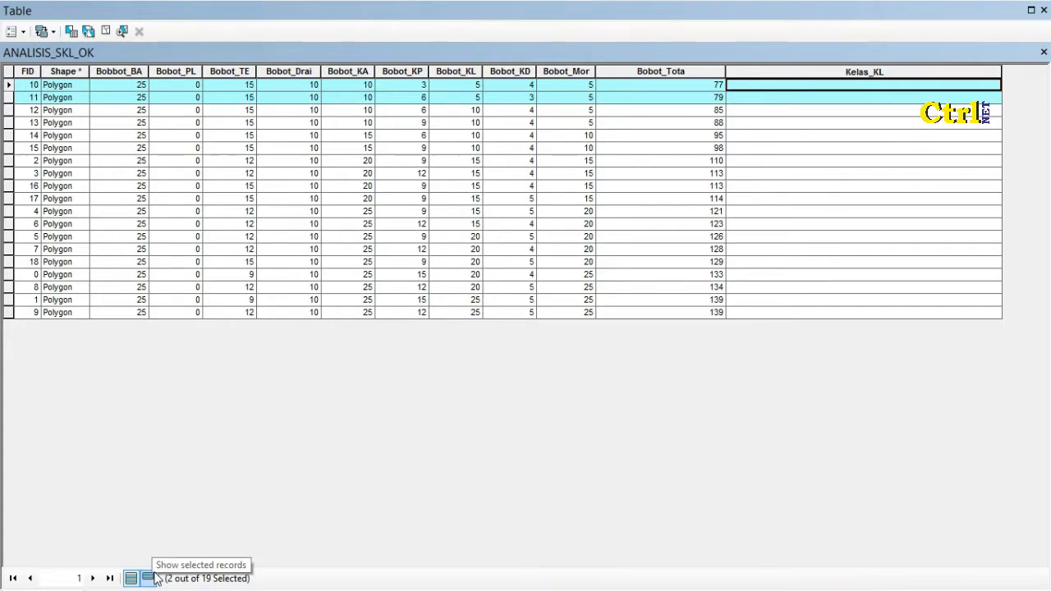
Calculate the Kelas_KL field of the selected records as "Kelas B", replacing the old sum expression in the Field Calculator
right_click(801, 72)
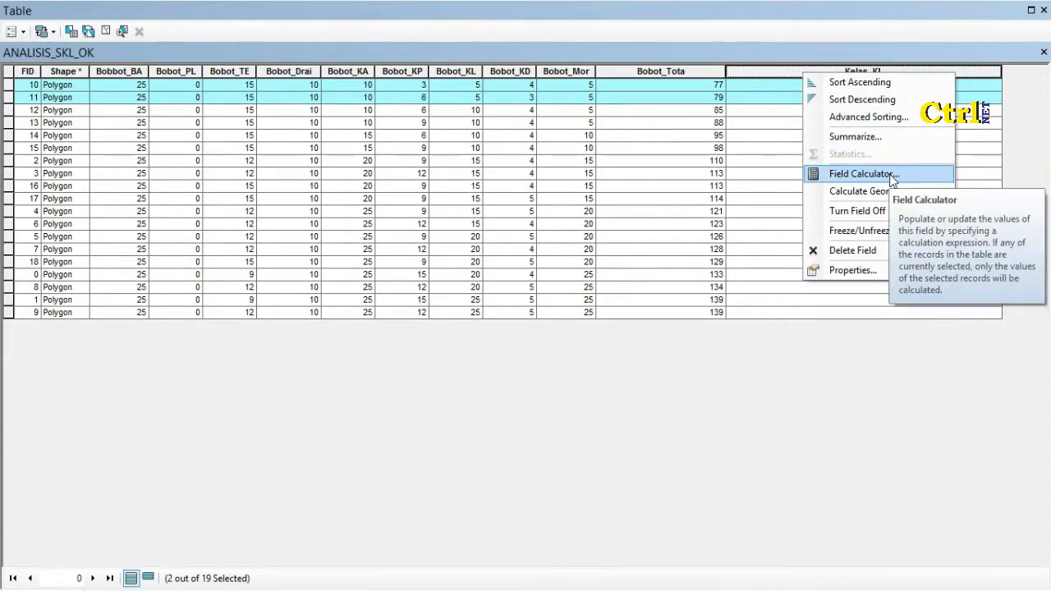
left_click(892, 175)
left_click(509, 332)
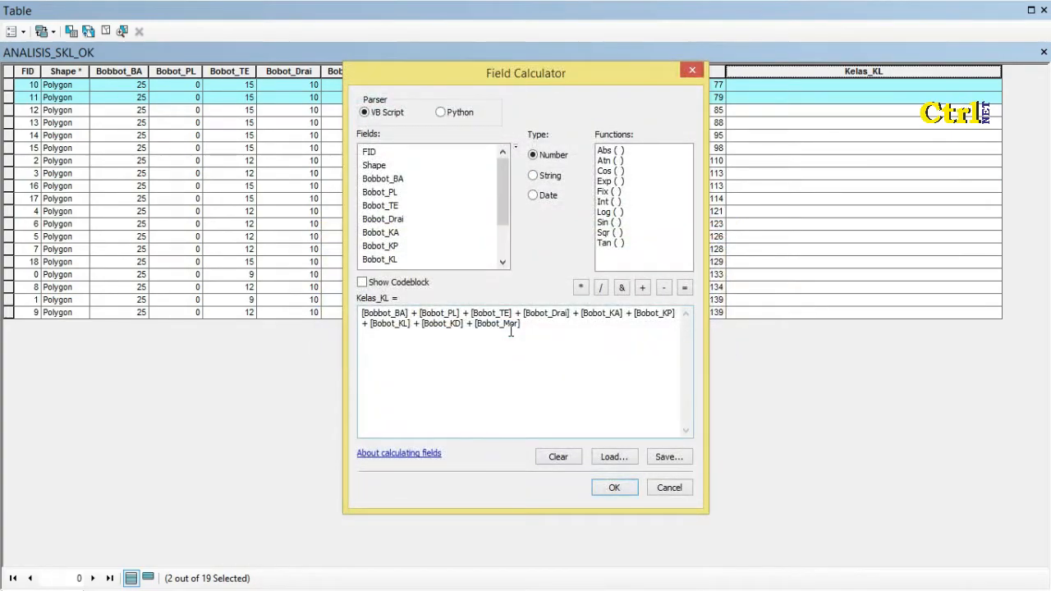
left_click_drag(522, 328, 343, 312)
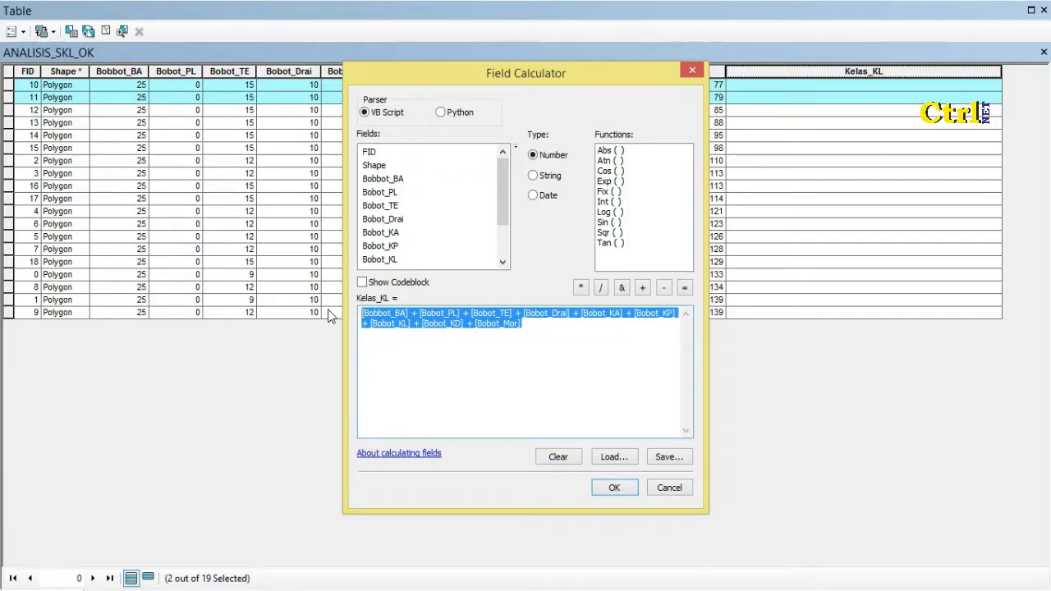
type("kE")
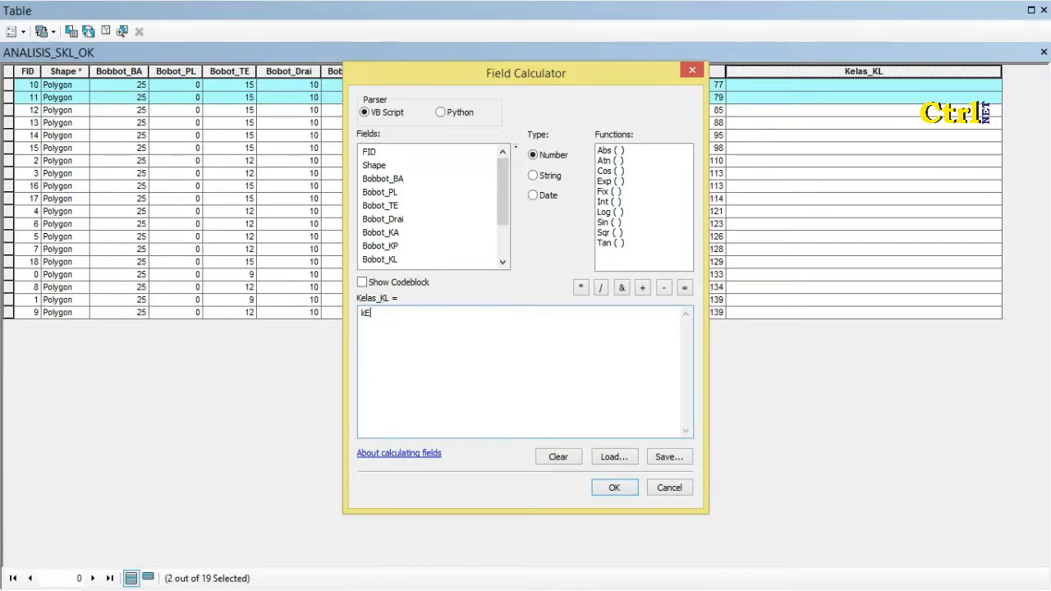
type("L")
key("BackSpace")
key("BackSpace")
key("BackSpace")
type("K")
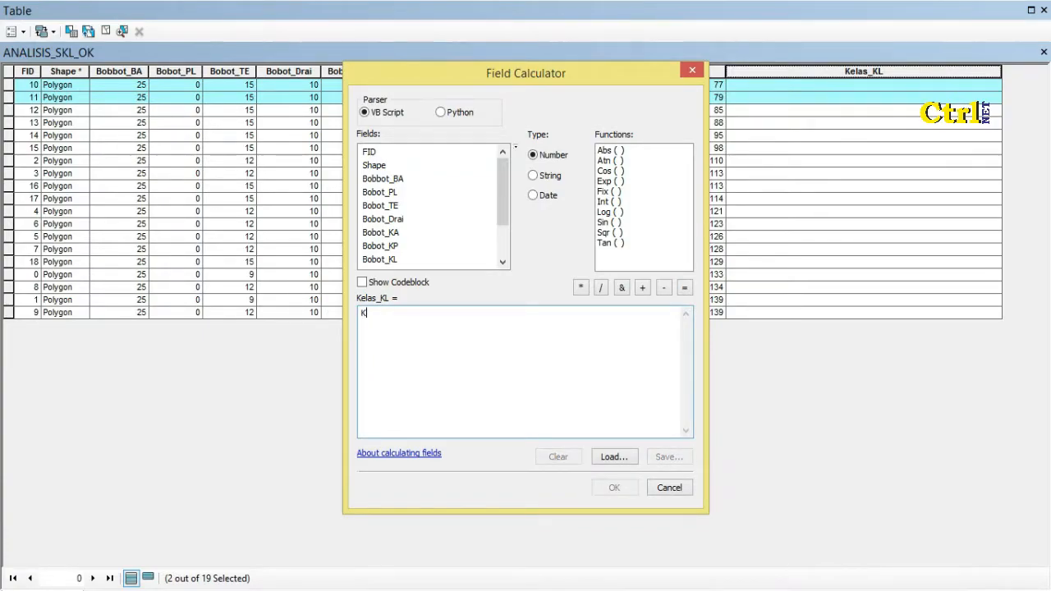
key("BackSpace")
type("\"Kelas B")
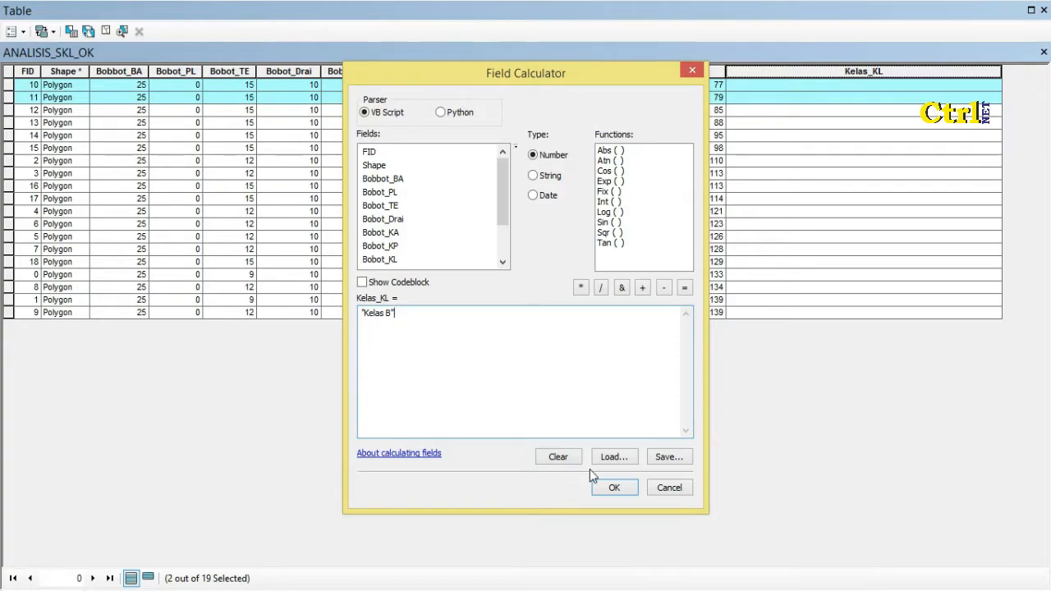
left_click(613, 488)
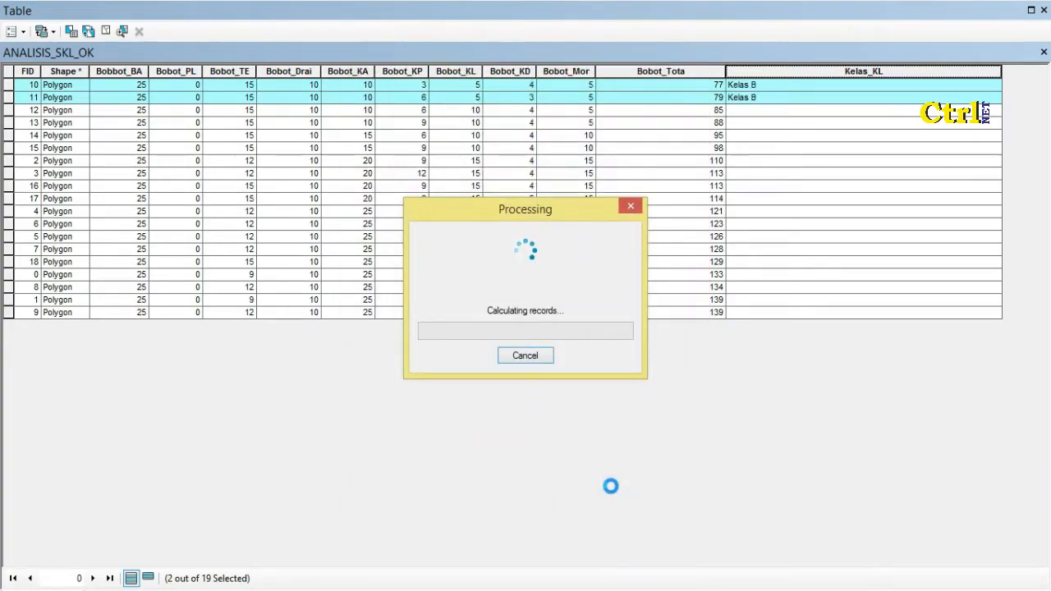
Start a new attribute selection query with the condition "Bobot_Tota" = 85
left_click(723, 161)
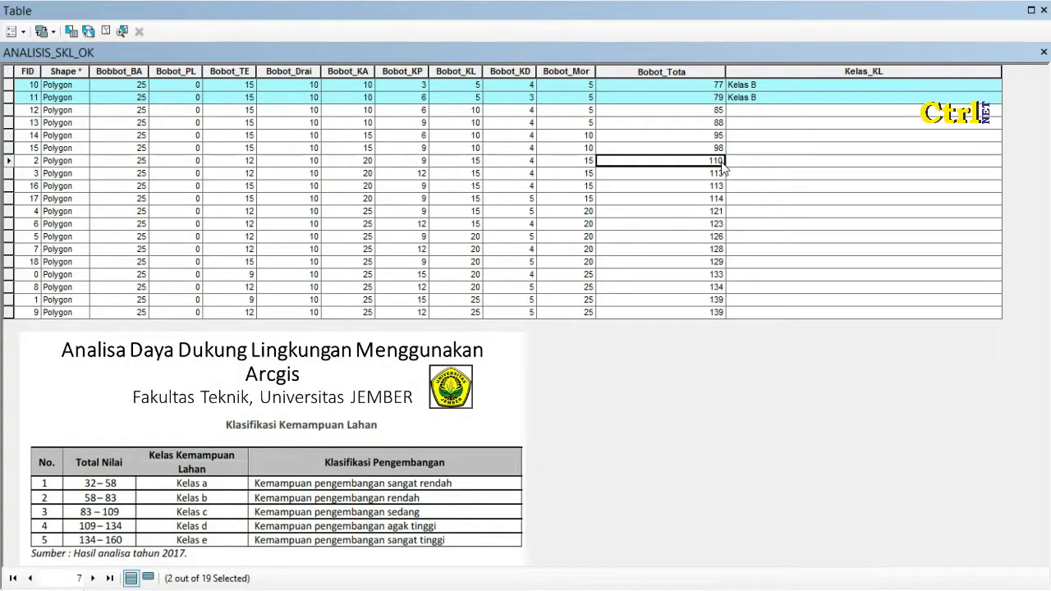
left_click(70, 33)
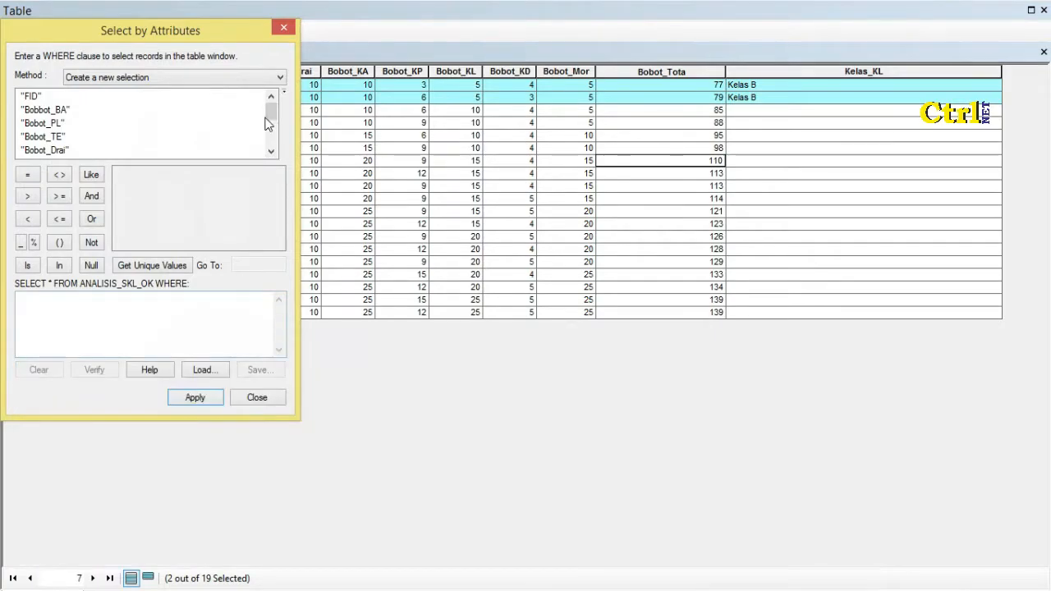
left_click_drag(271, 109, 275, 156)
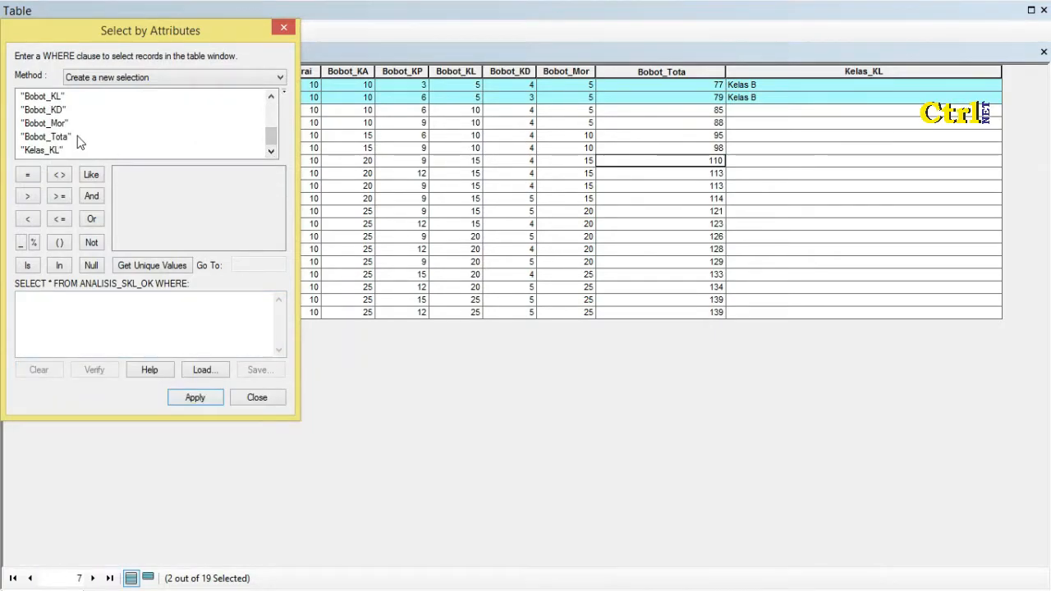
double_click(46, 136)
left_click(28, 175)
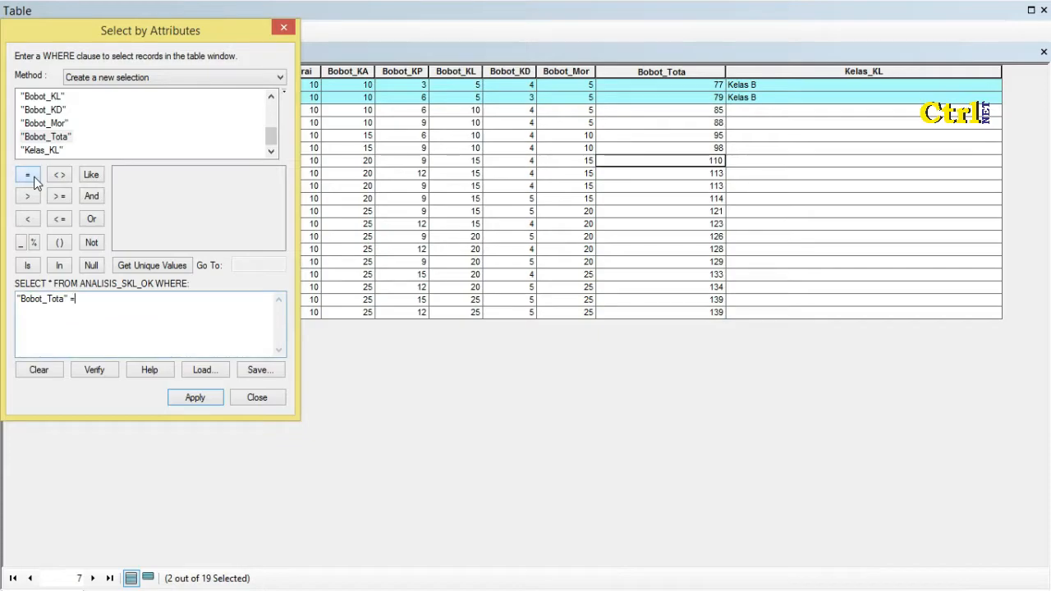
left_click(184, 272)
double_click(123, 200)
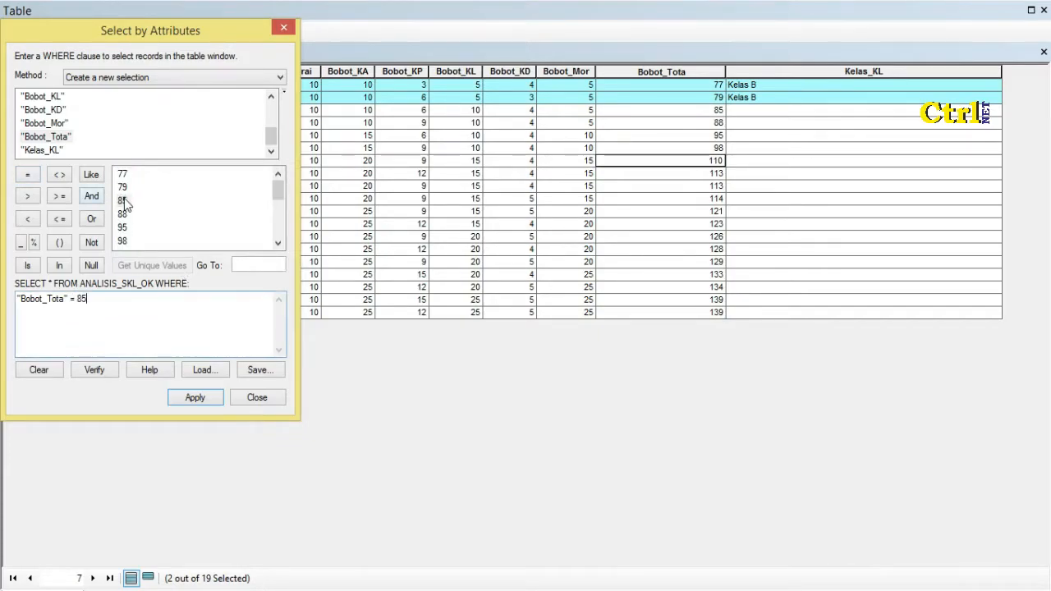
Add the conditions OR "Bobot_Tota" = 88 and OR "Bobot_Tota" = 95 to the selection query
left_click(92, 219)
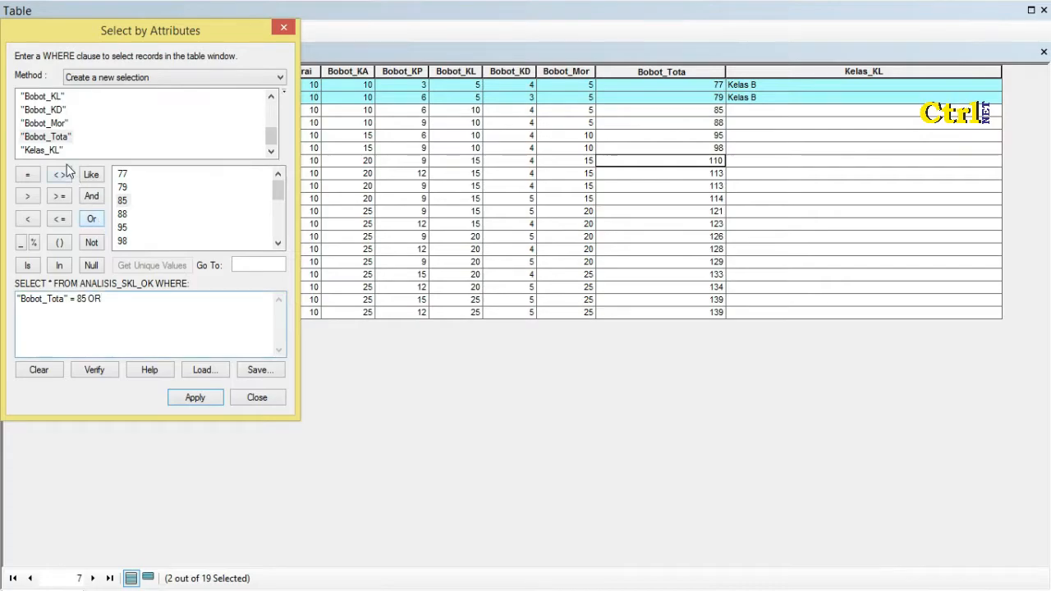
double_click(49, 138)
left_click(28, 175)
double_click(122, 213)
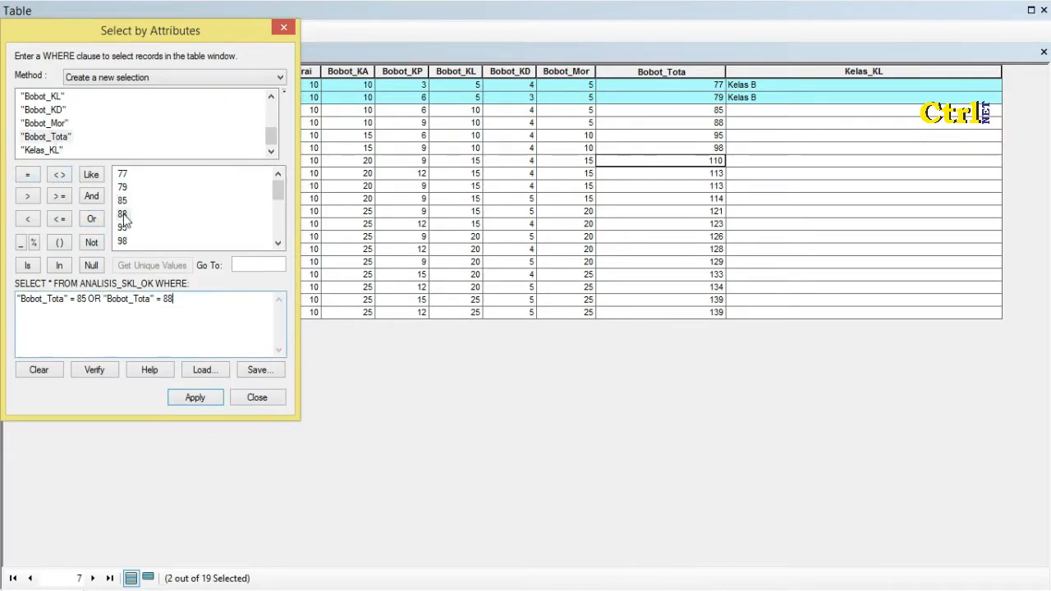
left_click(92, 220)
double_click(53, 137)
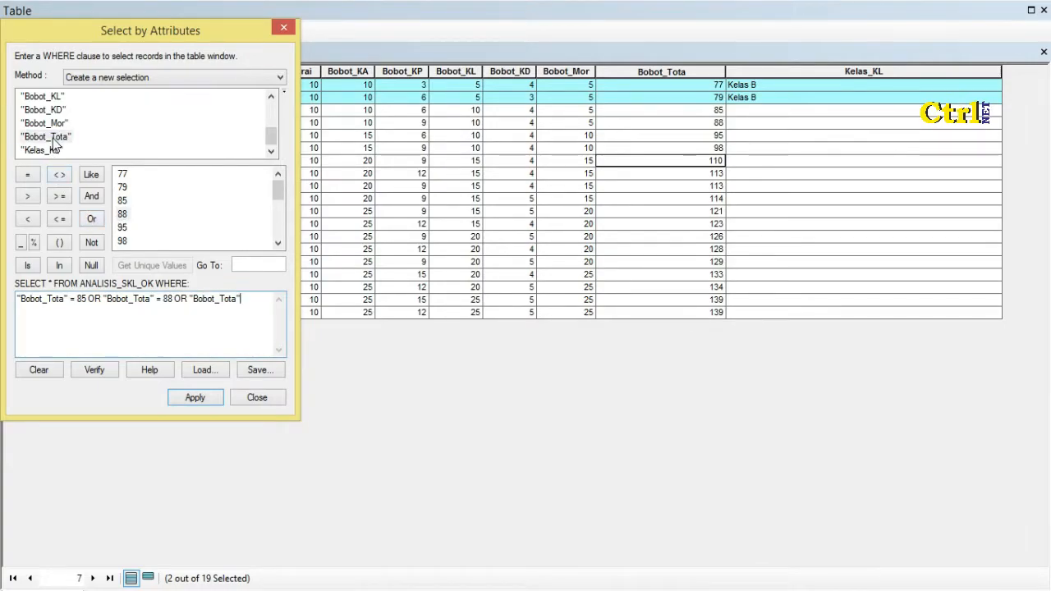
left_click(29, 175)
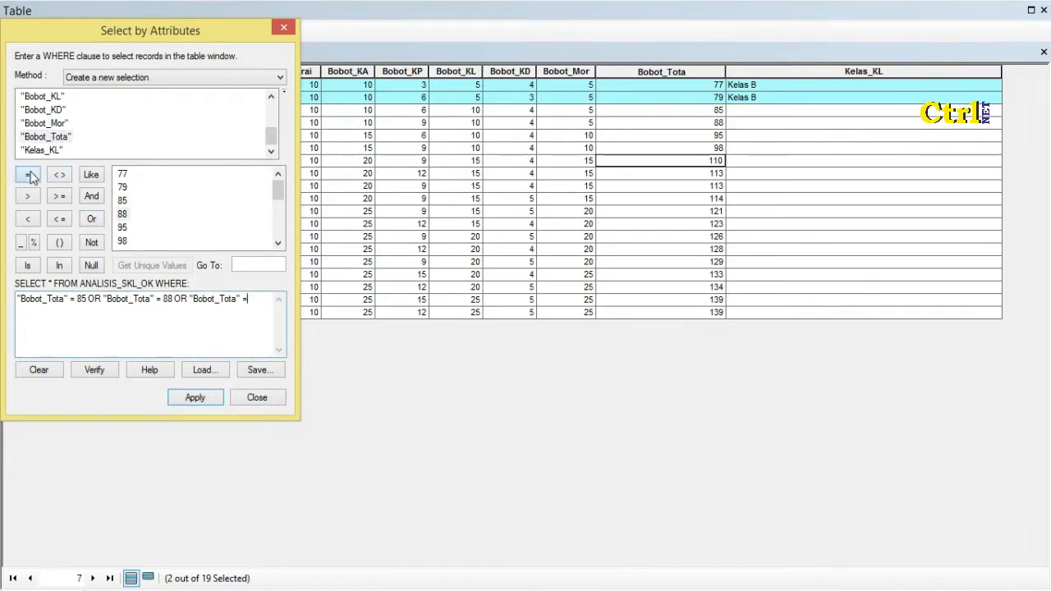
left_click(123, 227)
double_click(123, 228)
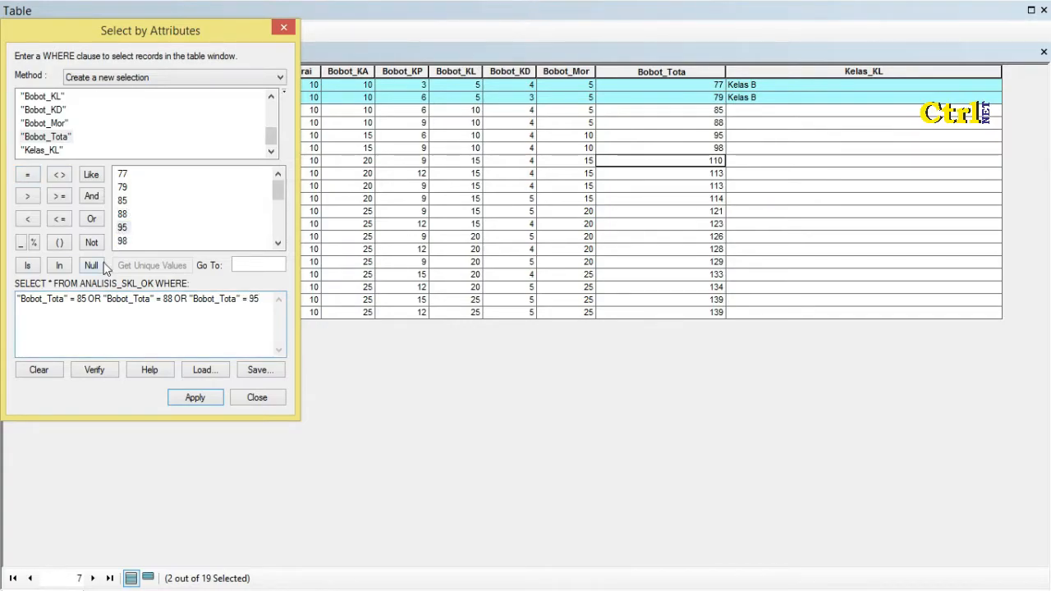
Complete the query with OR "Bobot_Tota" = 98 and apply it to select the matching records
left_click(91, 220)
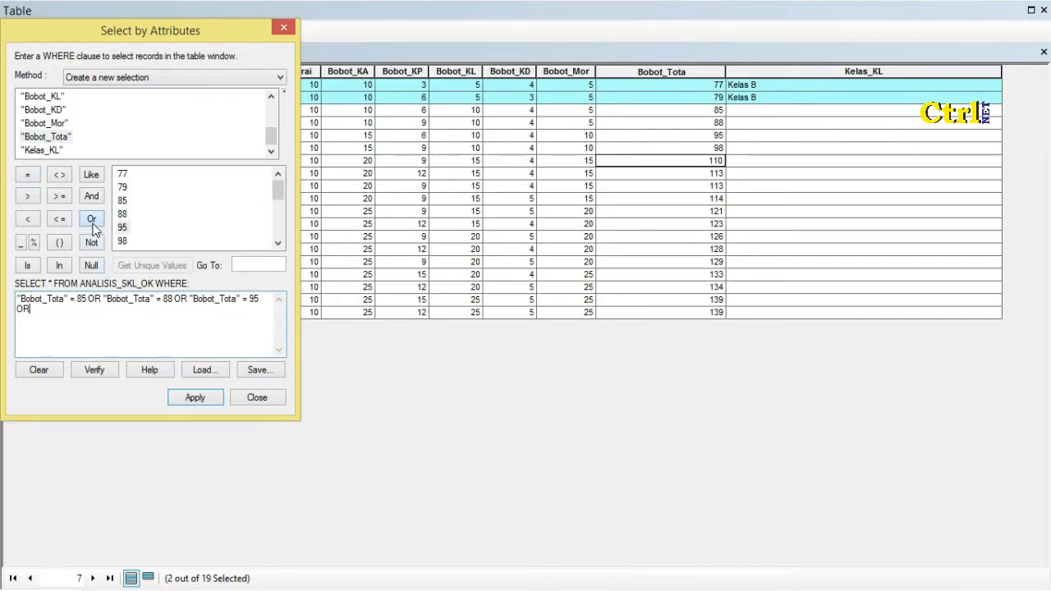
double_click(39, 138)
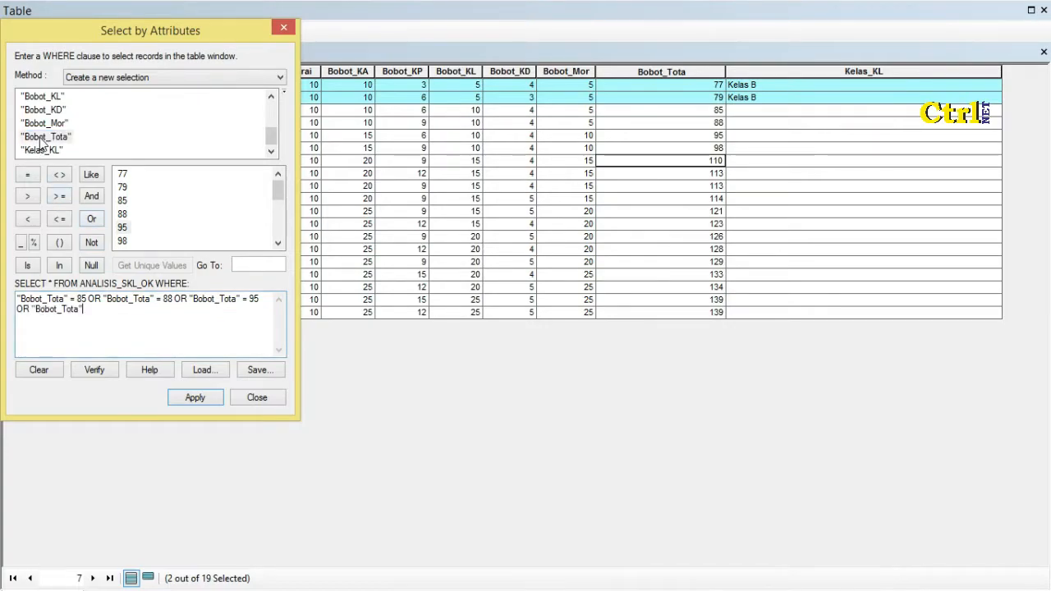
left_click(28, 174)
left_click(277, 242)
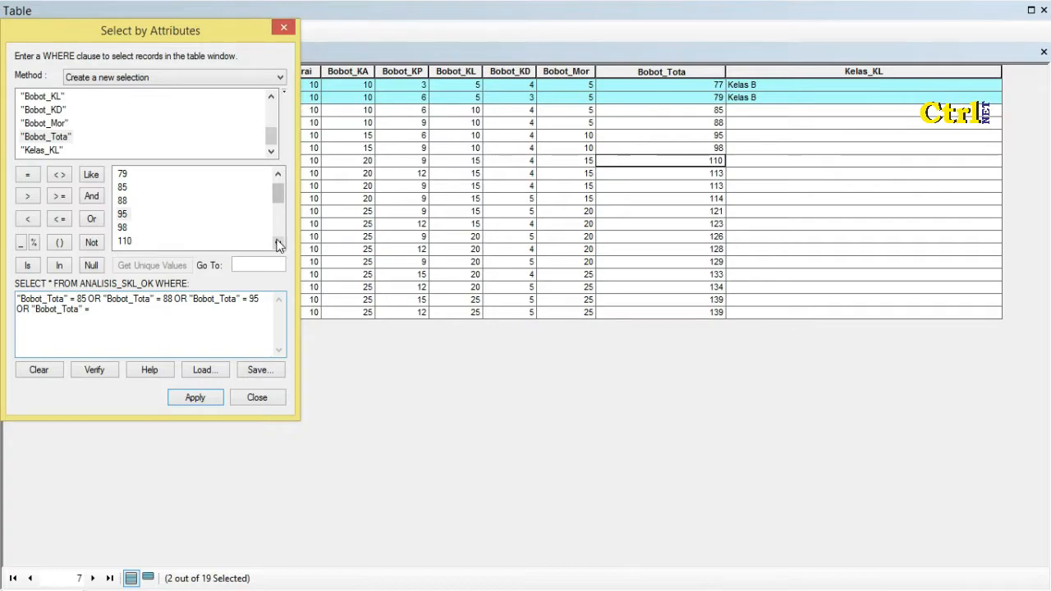
double_click(123, 228)
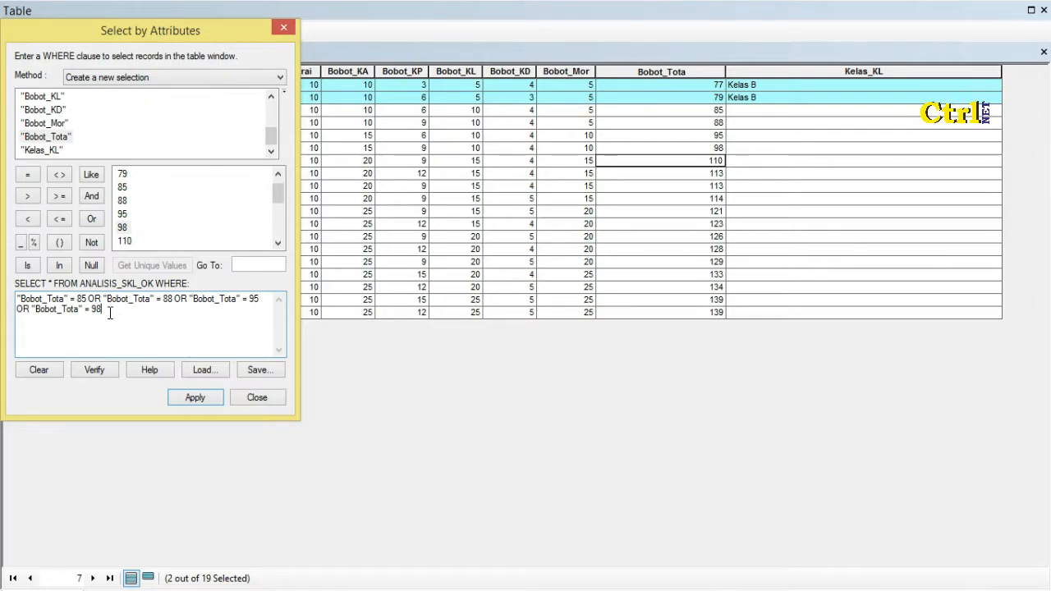
left_click(189, 397)
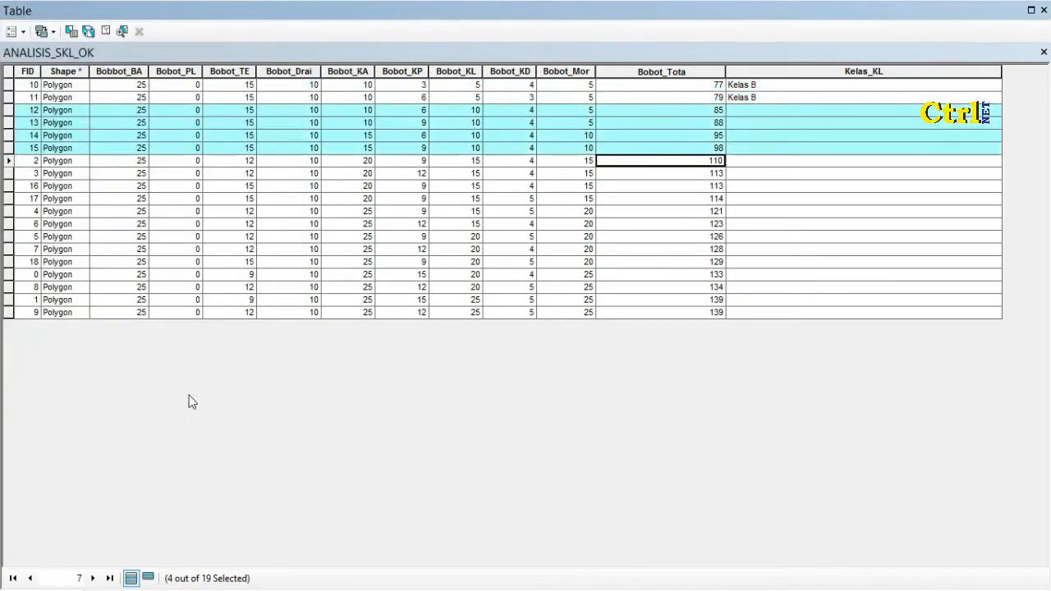
Calculate the Kelas_KL field of the selected records as "Kelas C" and clear the selection with all records shown
left_click(870, 71)
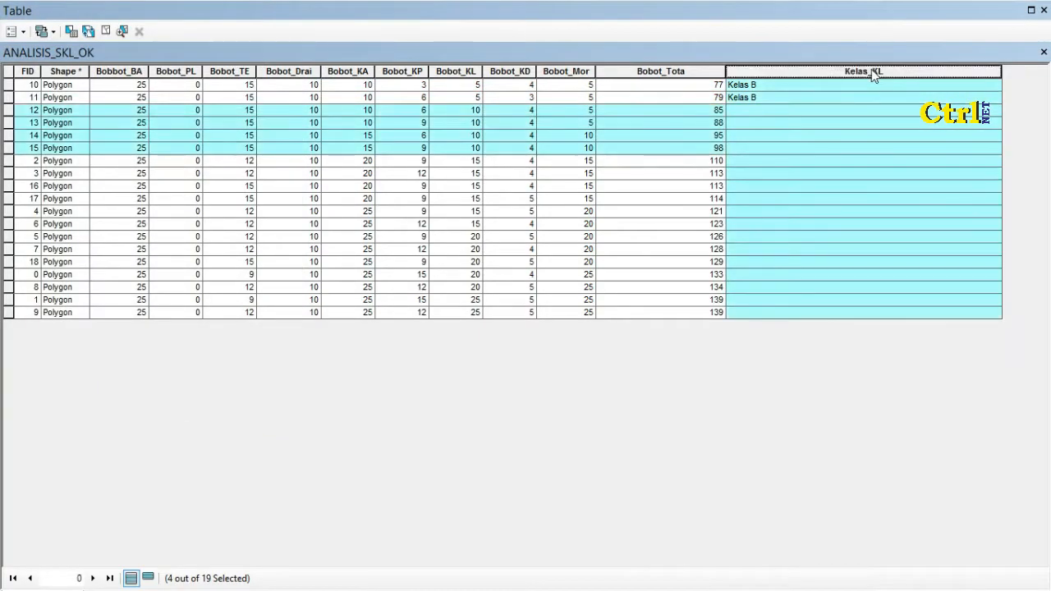
left_click(147, 578)
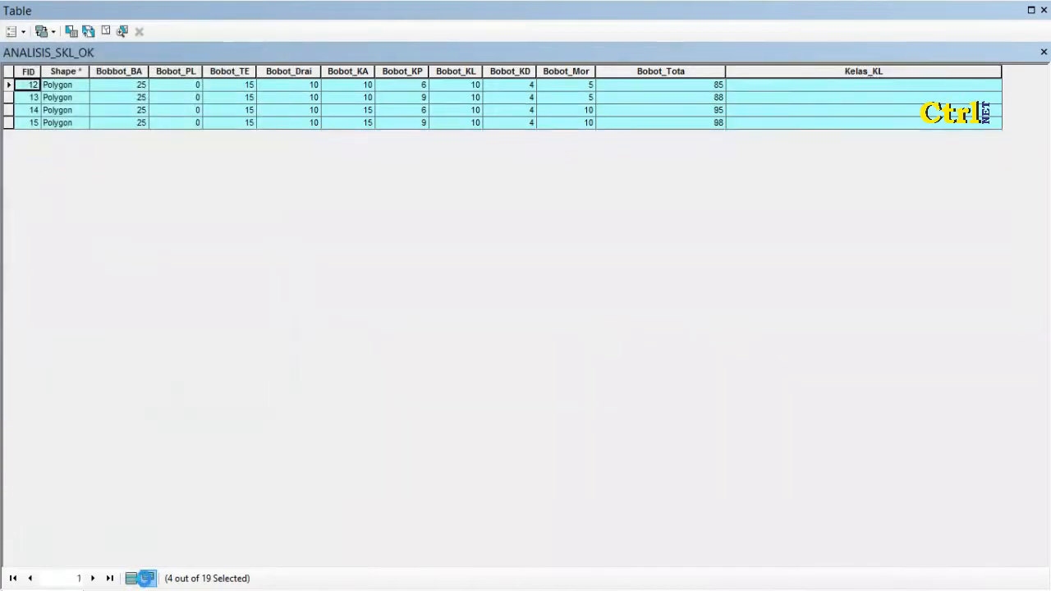
right_click(822, 72)
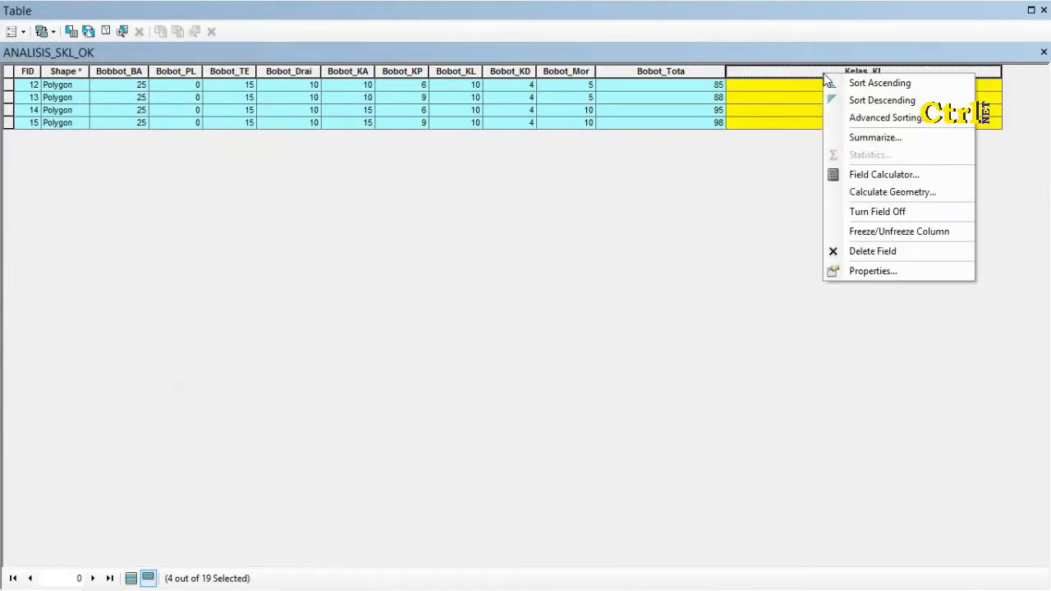
left_click(892, 174)
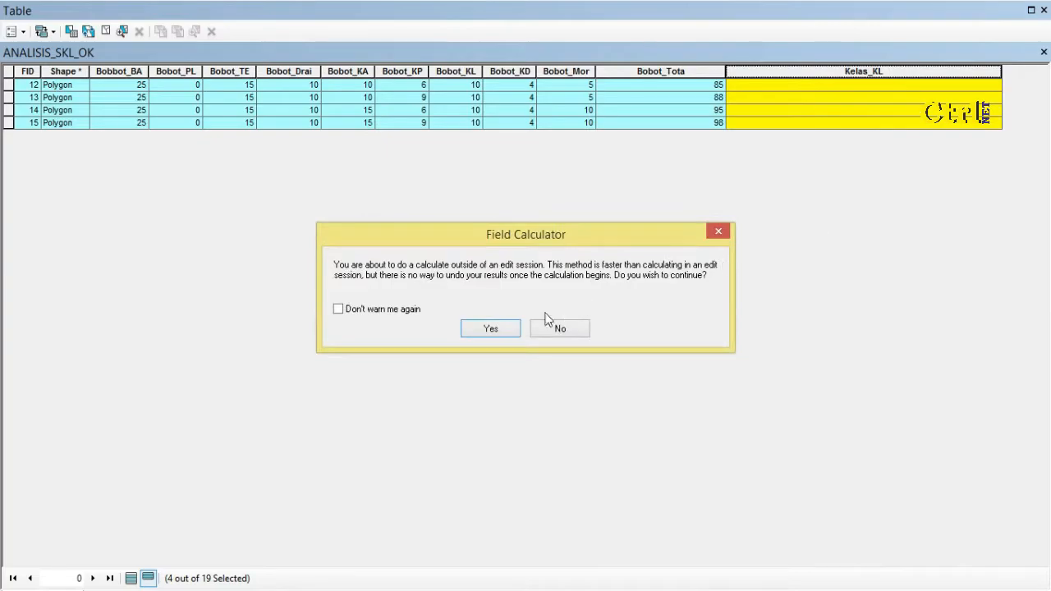
left_click(491, 329)
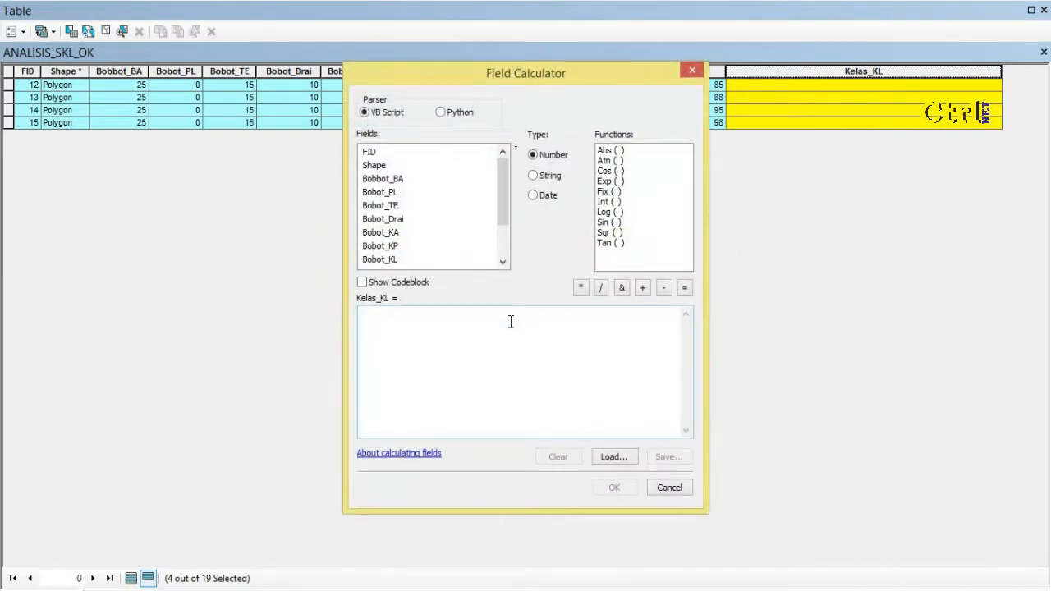
type("\"k")
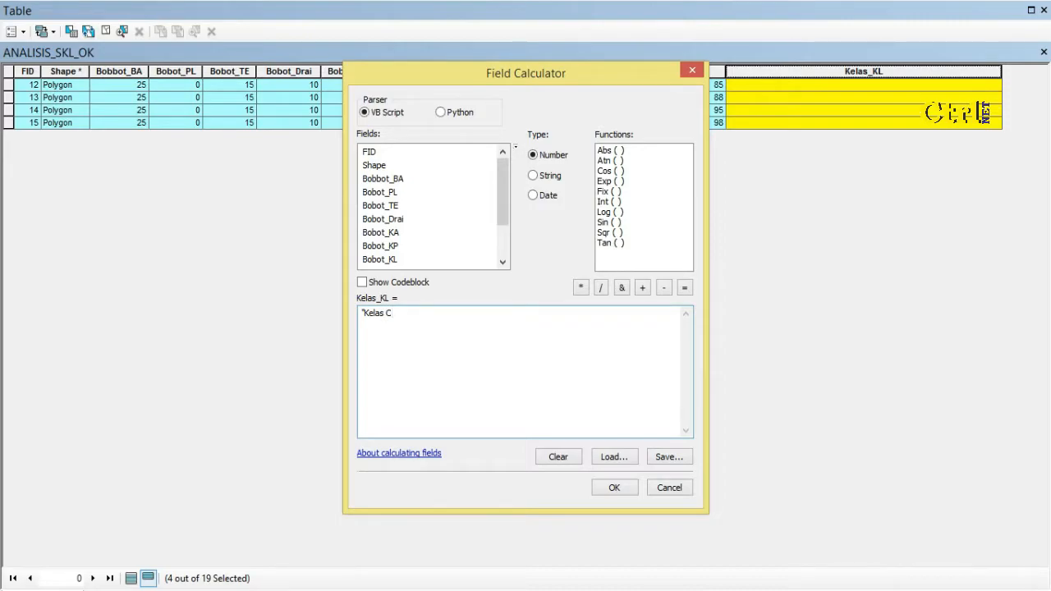
left_click(616, 488)
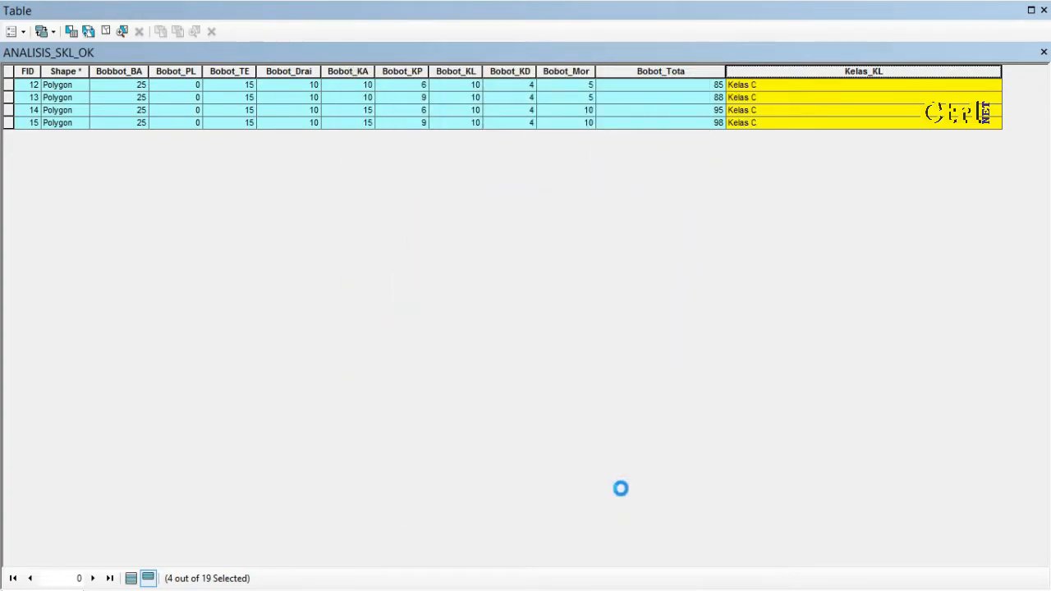
left_click(133, 579)
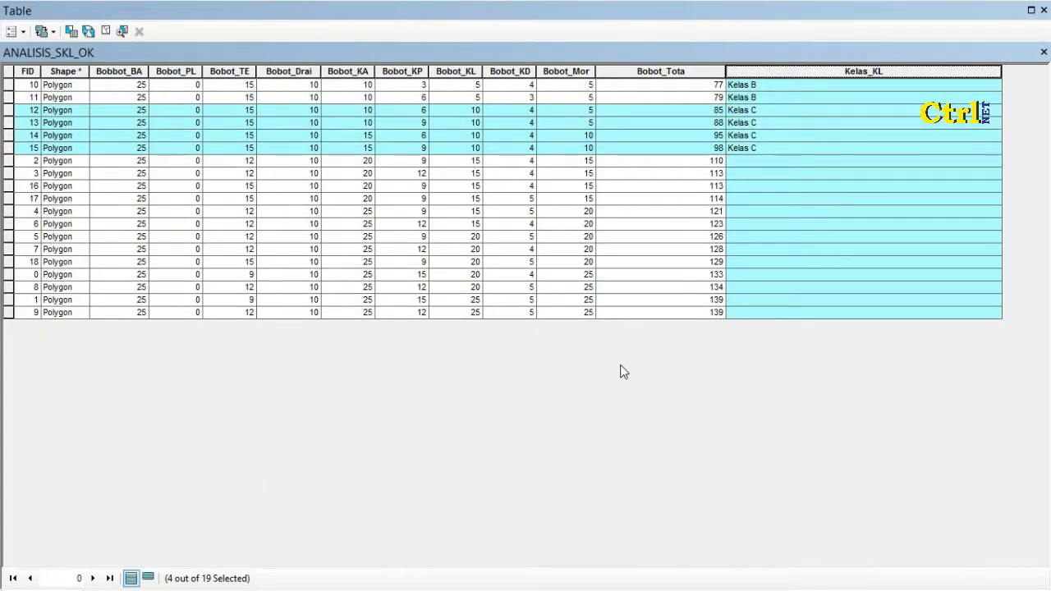
left_click(9, 74)
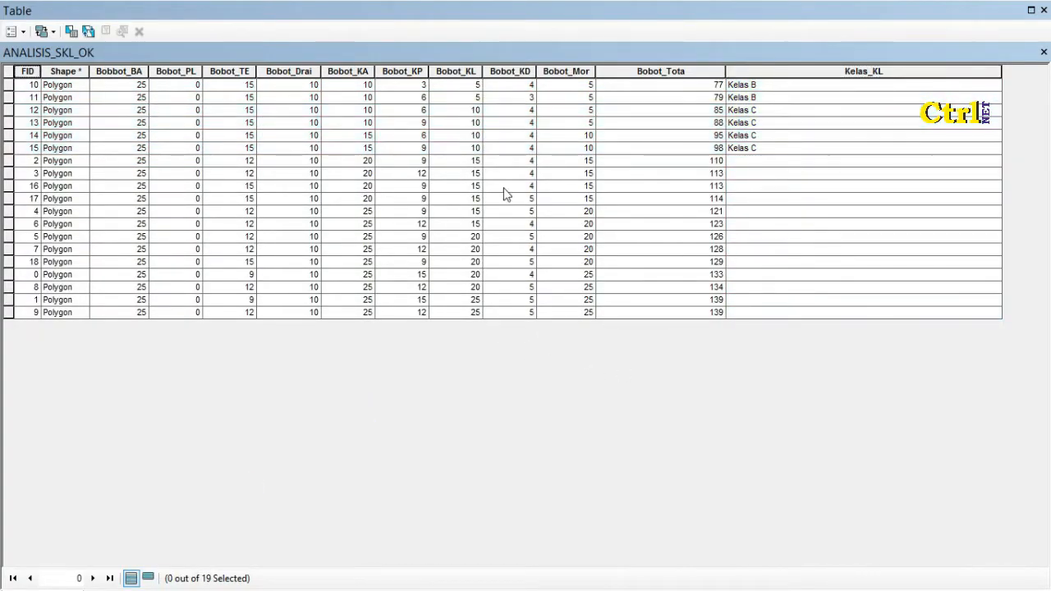
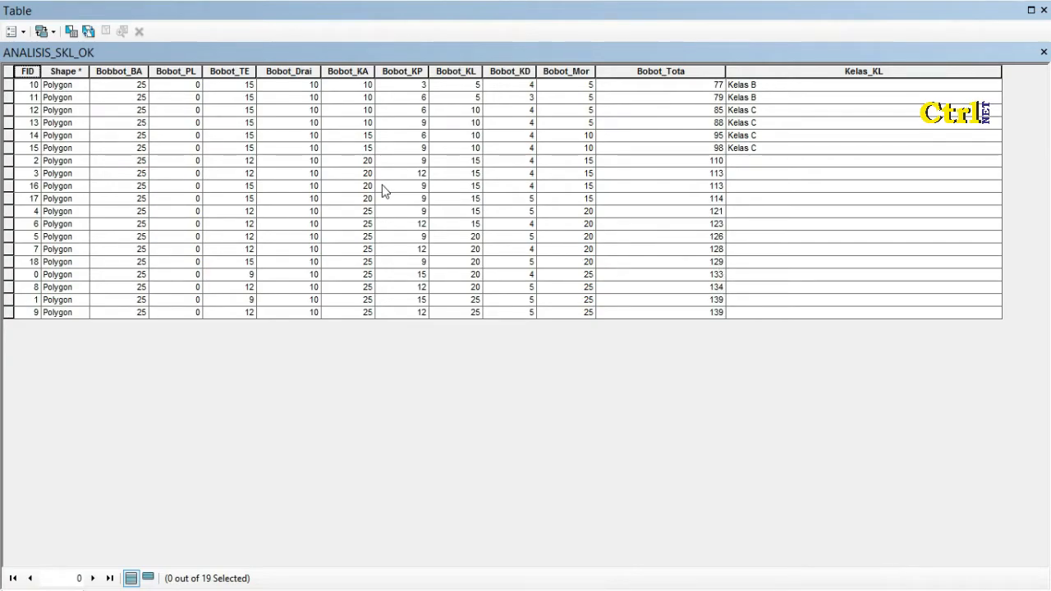
Replace the previous attribute selection query with a new one starting with the condition "Bobot_Tota" = 110
left_click(70, 33)
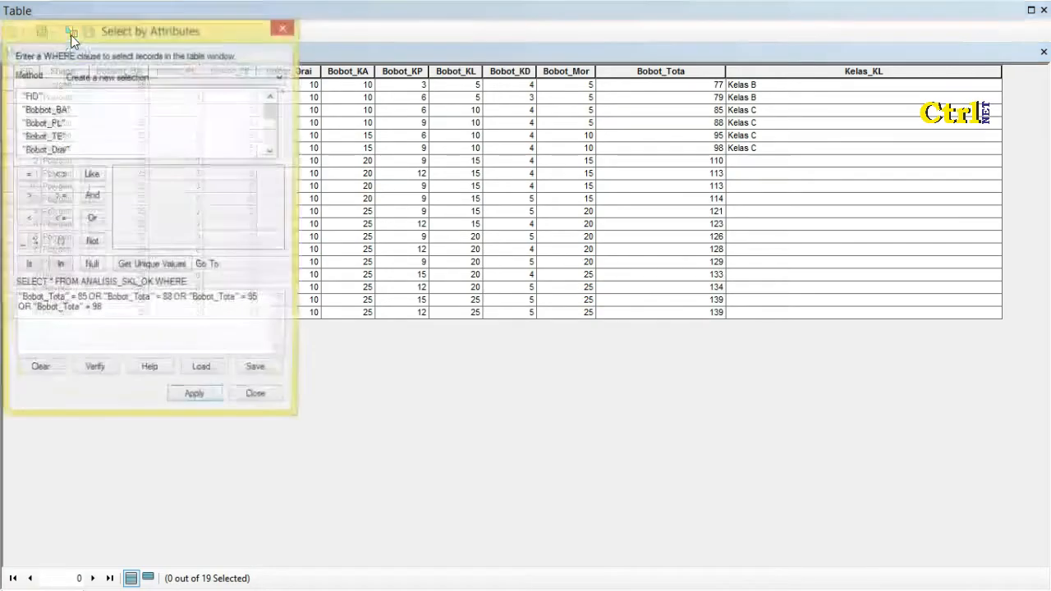
left_click(39, 369)
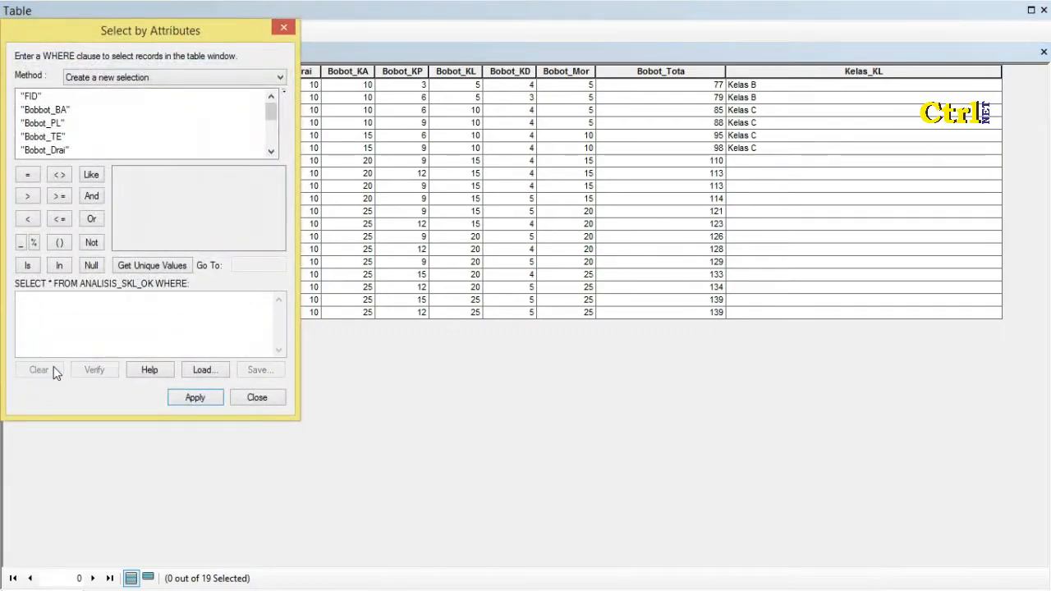
left_click_drag(267, 113, 267, 136)
double_click(47, 139)
left_click(27, 176)
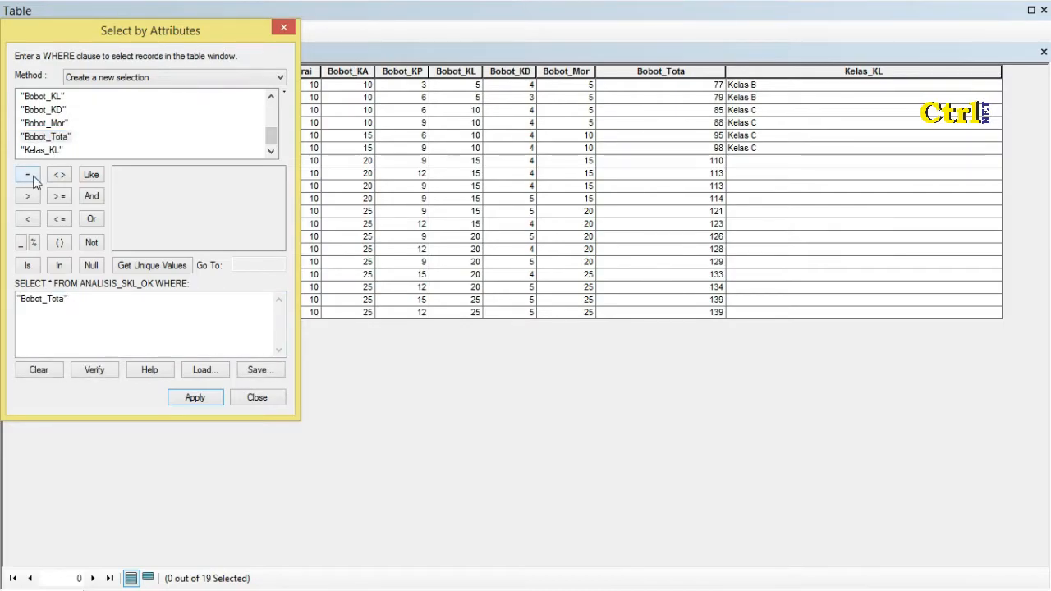
left_click(136, 261)
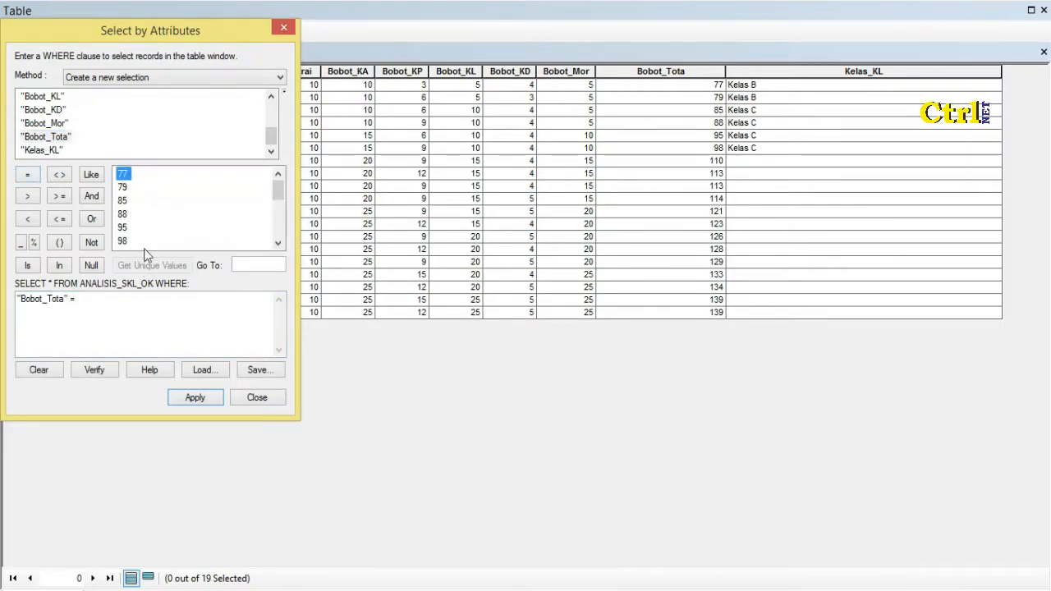
left_click(280, 244)
left_click(279, 243)
left_click(279, 243)
left_click(279, 244)
left_click(279, 244)
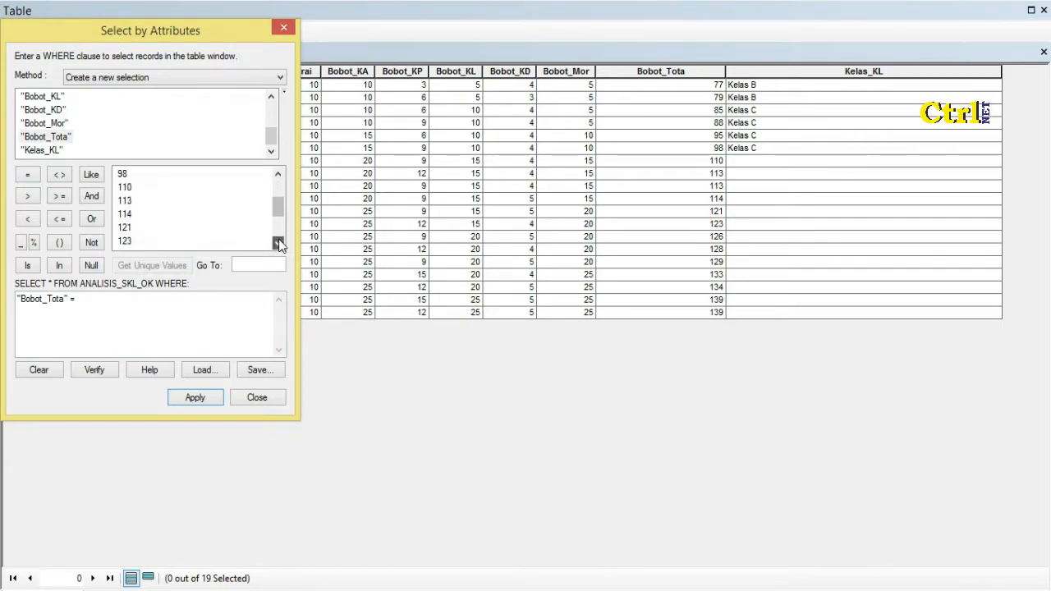
double_click(124, 187)
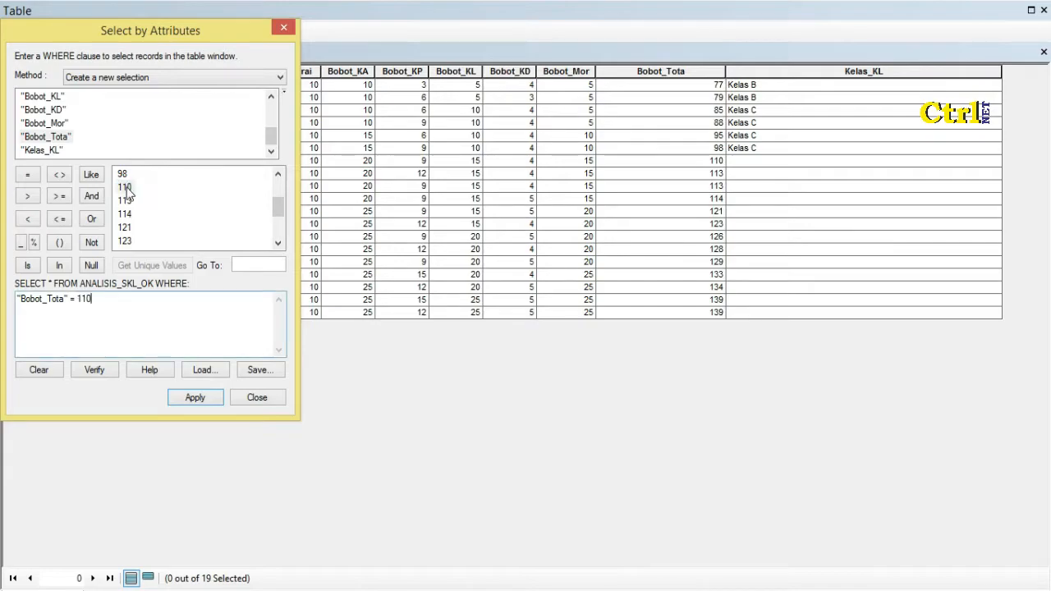
Add the conditions OR "Bobot_Tota" = 113 and OR "Bobot_Tota" = 114 to the selection query
left_click(91, 221)
double_click(47, 137)
left_click(29, 177)
double_click(125, 202)
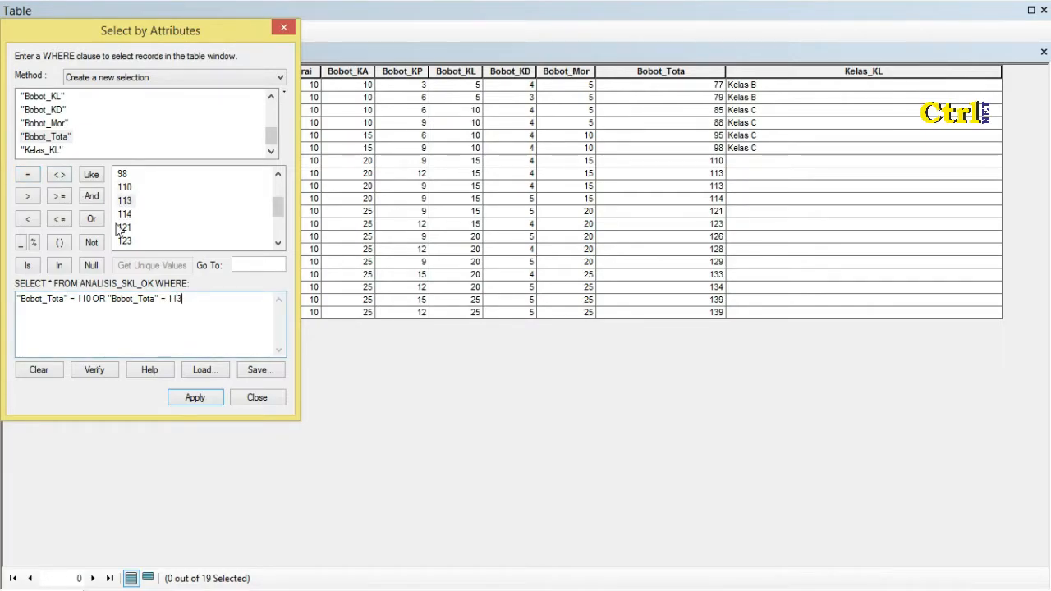
left_click(92, 220)
double_click(47, 137)
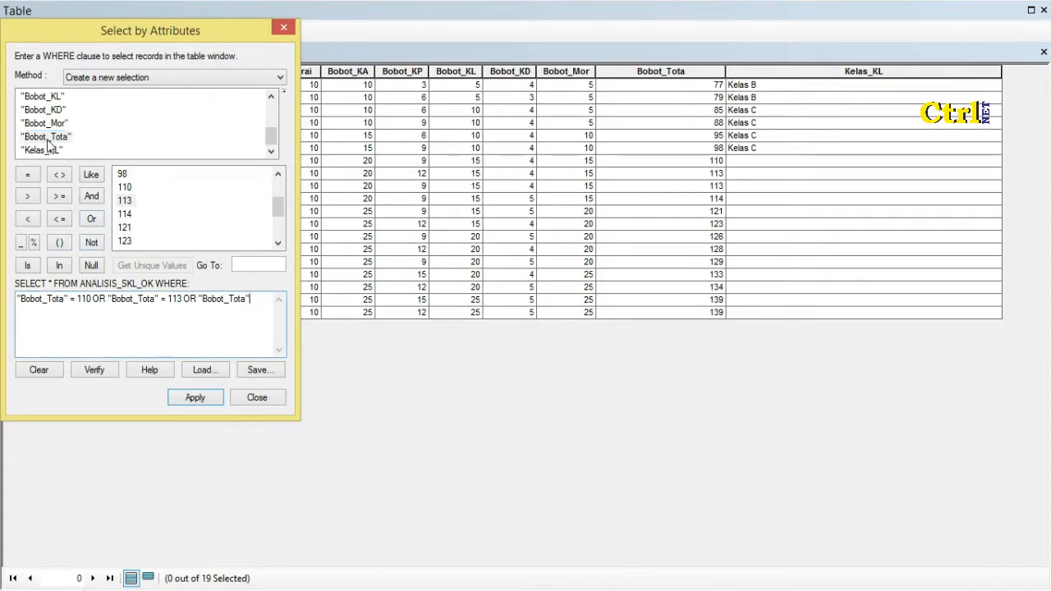
left_click(28, 176)
double_click(127, 214)
Extend the selection query with OR "Bobot_Tota" = 121 and OR "Bobot_Tota" = 123
left_click(92, 220)
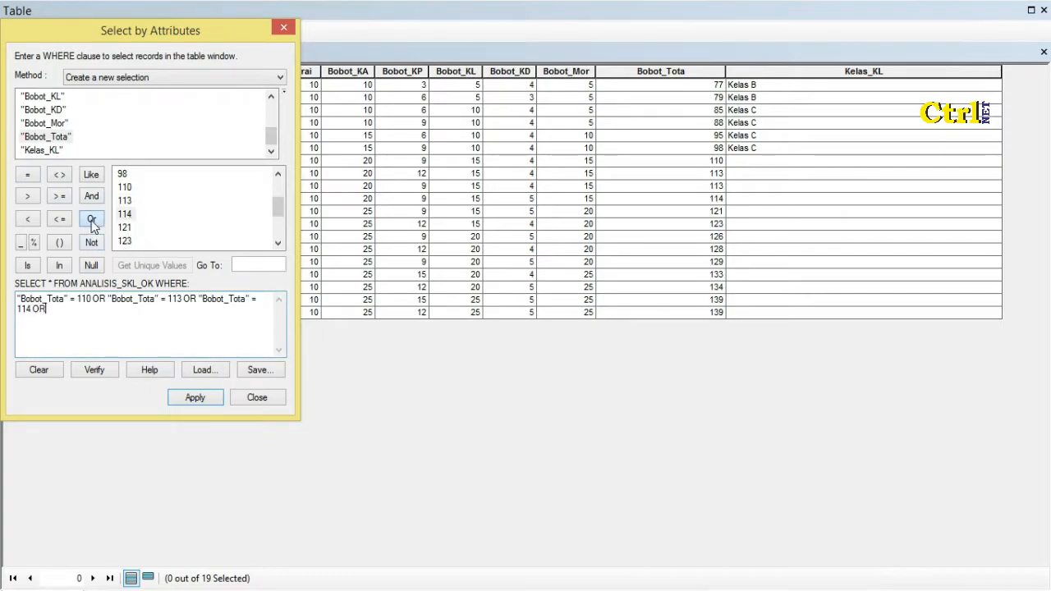
double_click(61, 138)
left_click(28, 175)
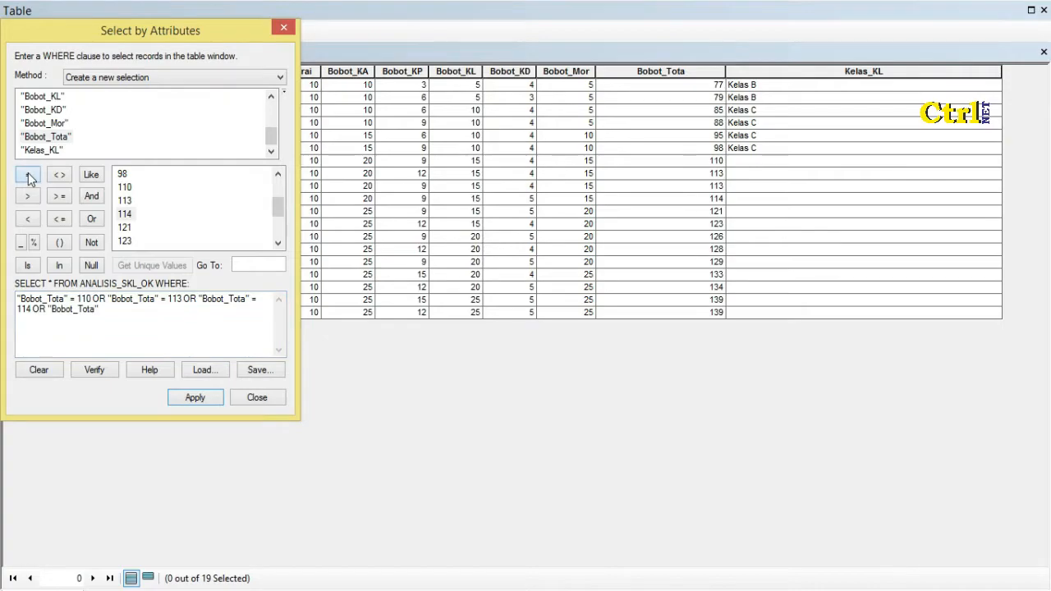
double_click(125, 228)
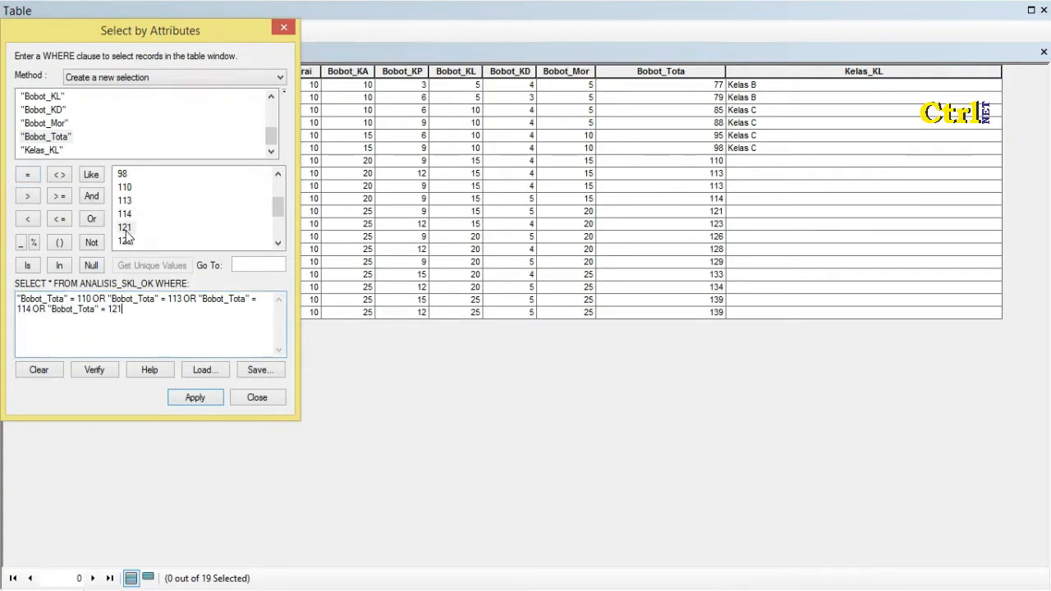
left_click(92, 221)
double_click(48, 136)
left_click(27, 175)
double_click(125, 240)
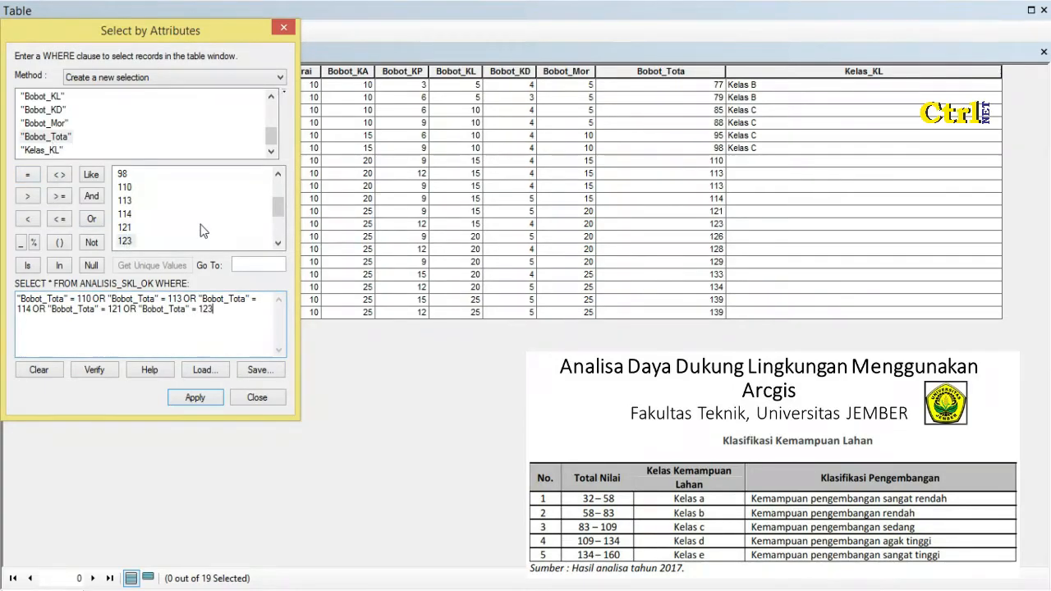
Add the conditions OR "Bobot_Tota" = 126 and OR "Bobot_Tota" = 128 to the selection query
left_click_drag(279, 211, 280, 223)
left_click(91, 218)
double_click(47, 137)
left_click(28, 175)
double_click(125, 201)
left_click(91, 218)
double_click(48, 136)
left_click(27, 175)
double_click(125, 213)
Extend the selection query with OR "Bobot_Tota" = 129 and OR "Bobot_Tota" = 133
left_click(93, 219)
double_click(48, 137)
left_click(27, 175)
double_click(125, 228)
left_click(88, 218)
double_click(48, 136)
left_click(28, 175)
double_click(125, 241)
Complete the query with OR "Bobot_Tota" = 134 and apply it to select the matching records
left_click(278, 244)
left_click(278, 244)
left_click(92, 219)
double_click(48, 137)
left_click(27, 175)
double_click(124, 227)
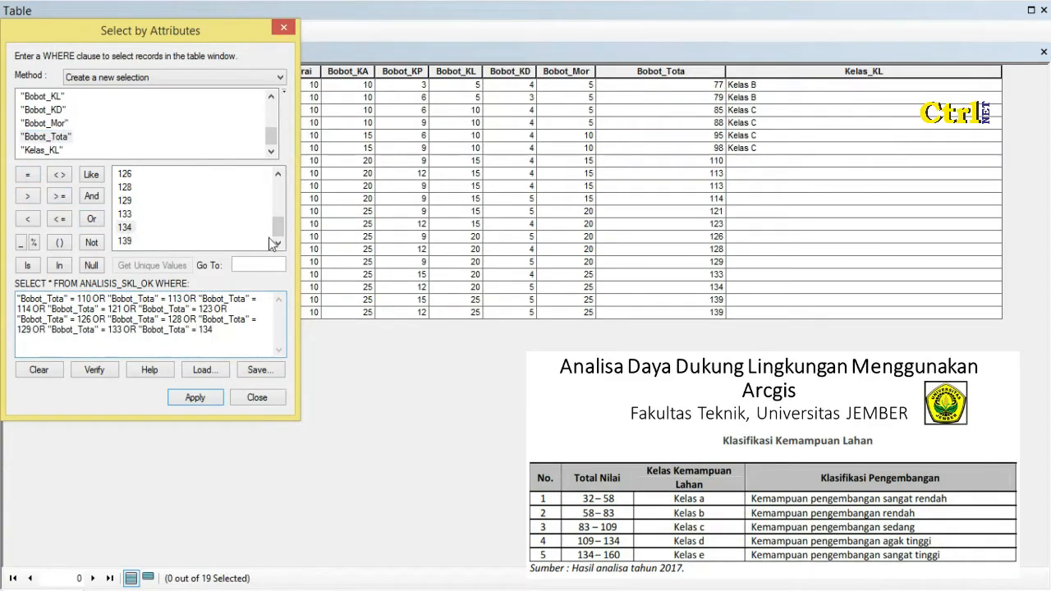
left_click(216, 401)
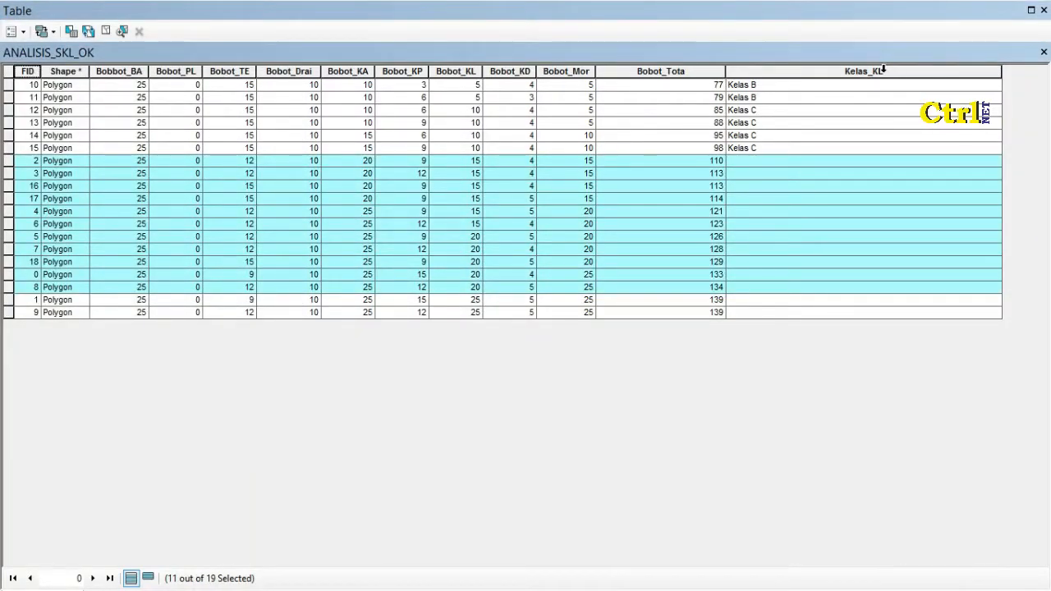
Calculate the Kelas_KL field of the selected records as "Kelas D" and clear the selection
right_click(885, 70)
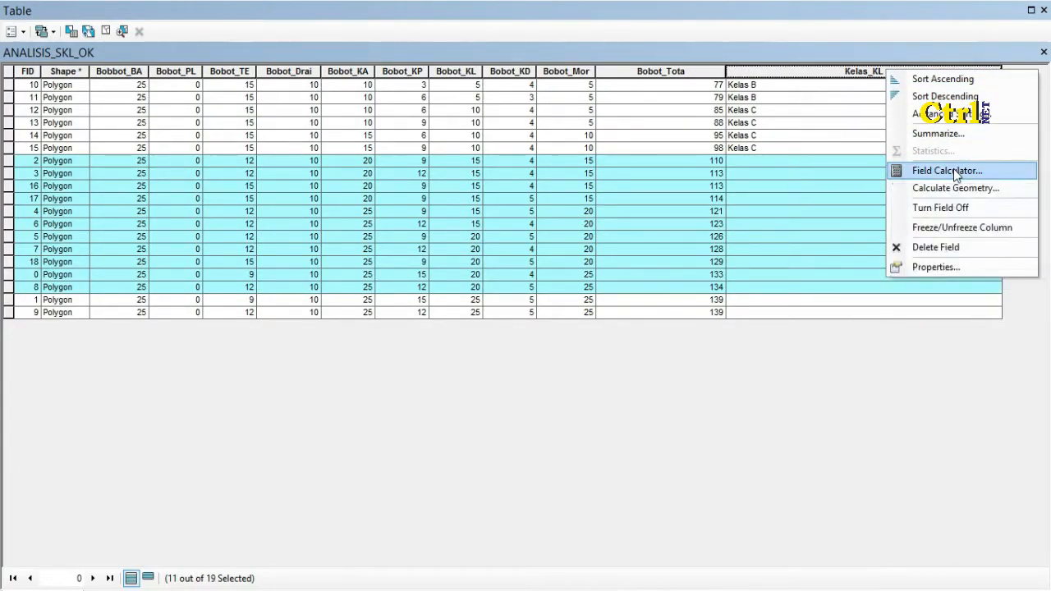
left_click(954, 170)
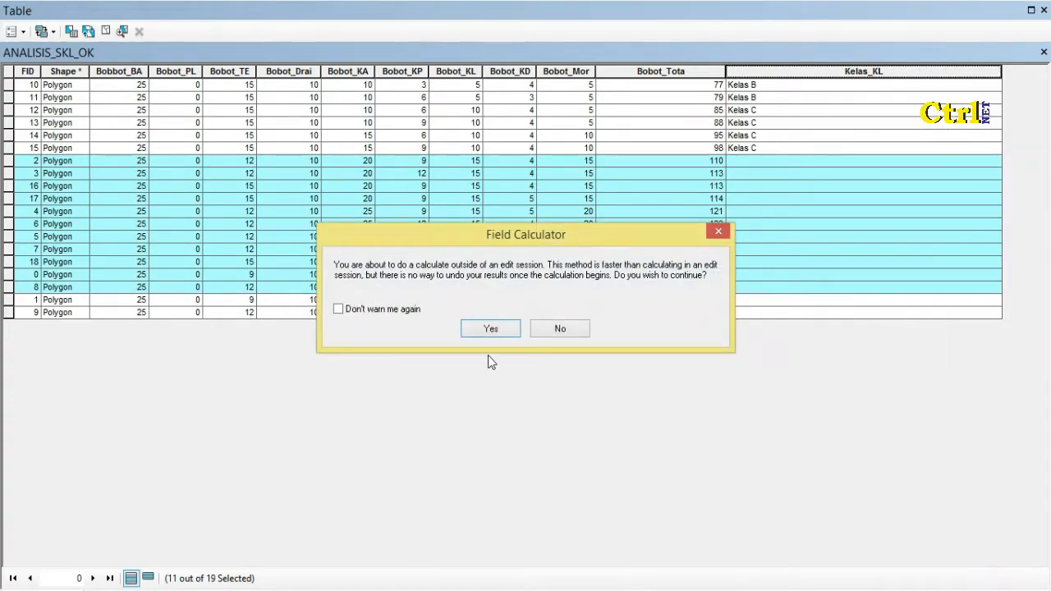
left_click(489, 331)
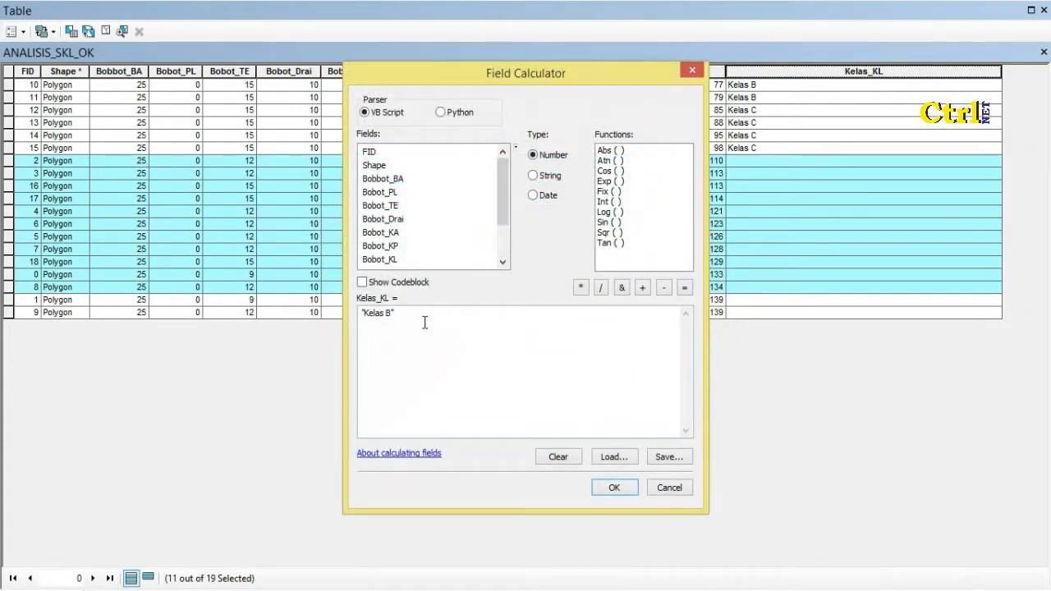
left_click(392, 320)
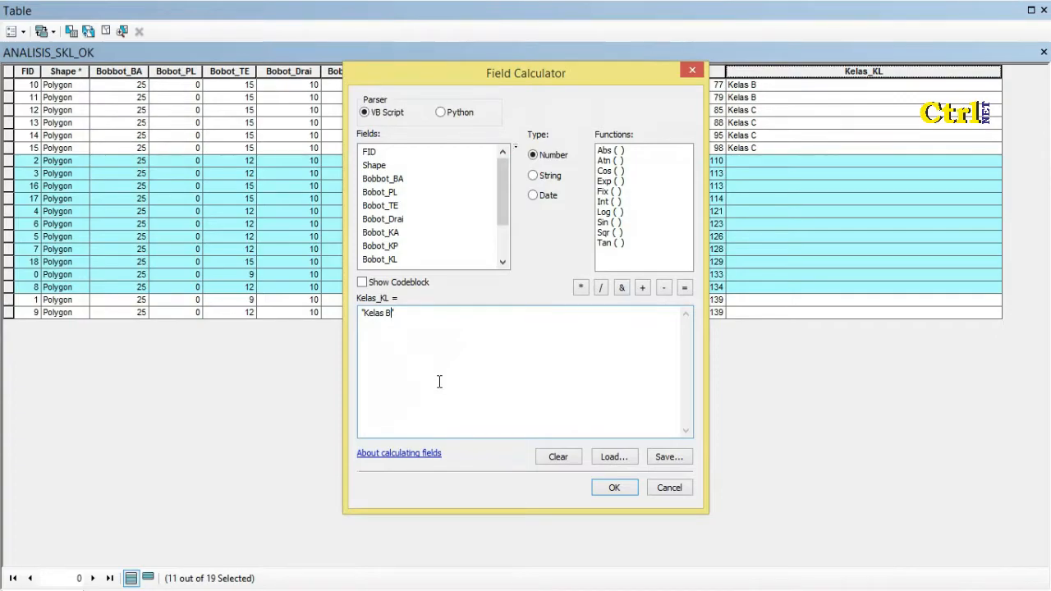
key("BackSpace")
type("D")
left_click(615, 488)
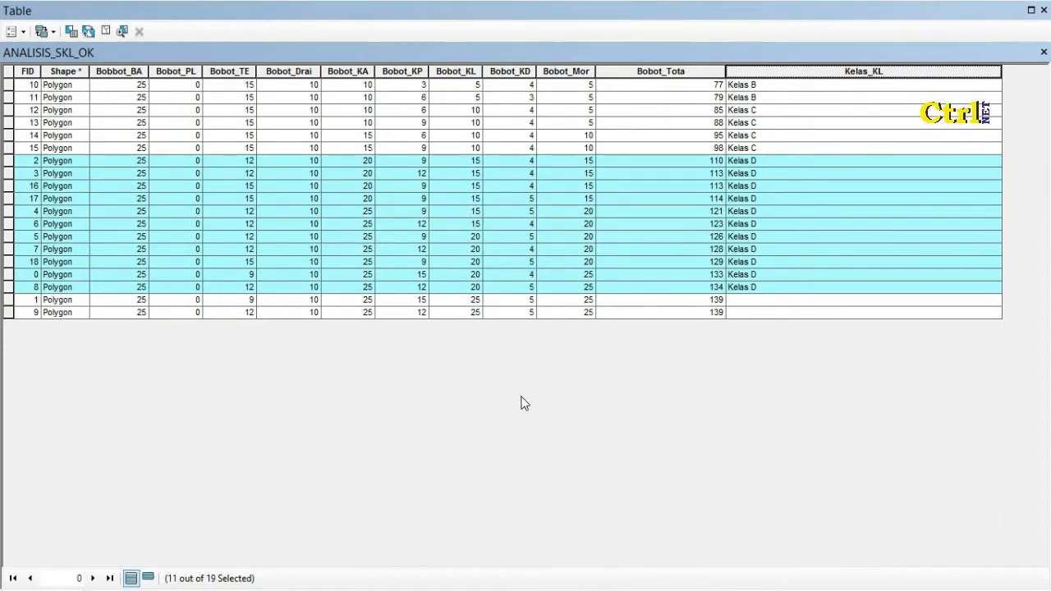
left_click(105, 32)
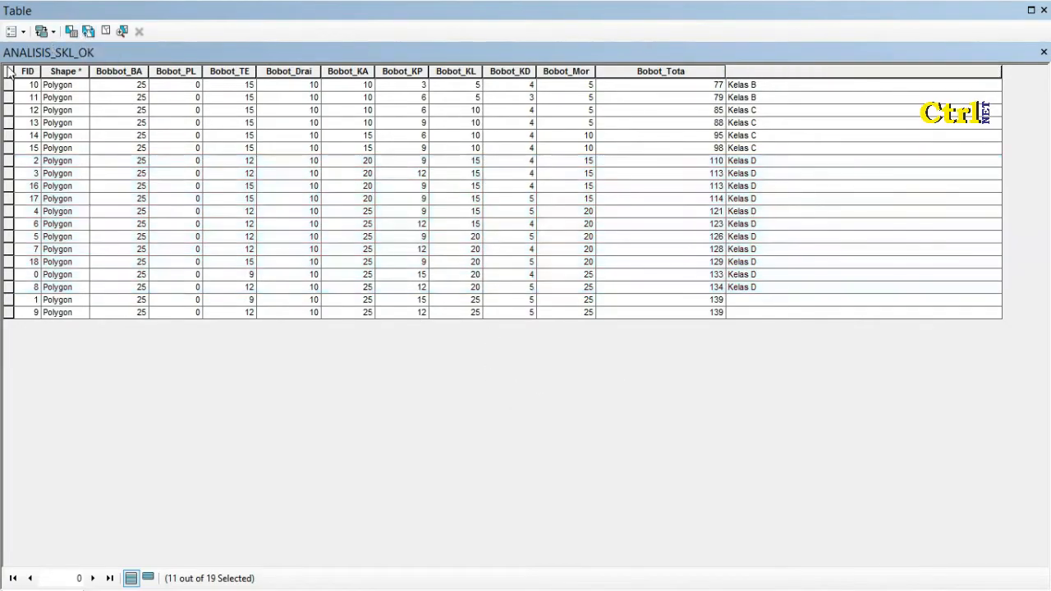
Select the records that match "Bobot_Tota" = 139 with a new attribute query
left_click(72, 31)
left_click_drag(271, 113, 273, 173)
double_click(46, 137)
left_click(27, 174)
left_click(151, 265)
scroll(283, 246, "down", 5)
double_click(124, 240)
left_click(196, 398)
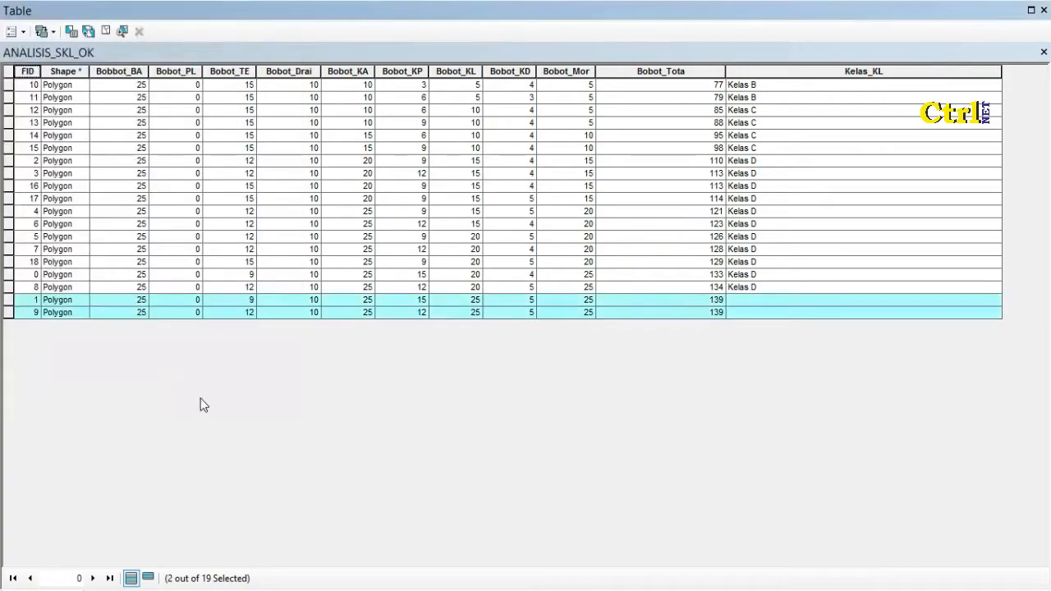
Calculate the Kelas_KL field of the selected records as "Kelas E" and clear the selection
right_click(838, 72)
left_click(932, 178)
left_click(490, 394)
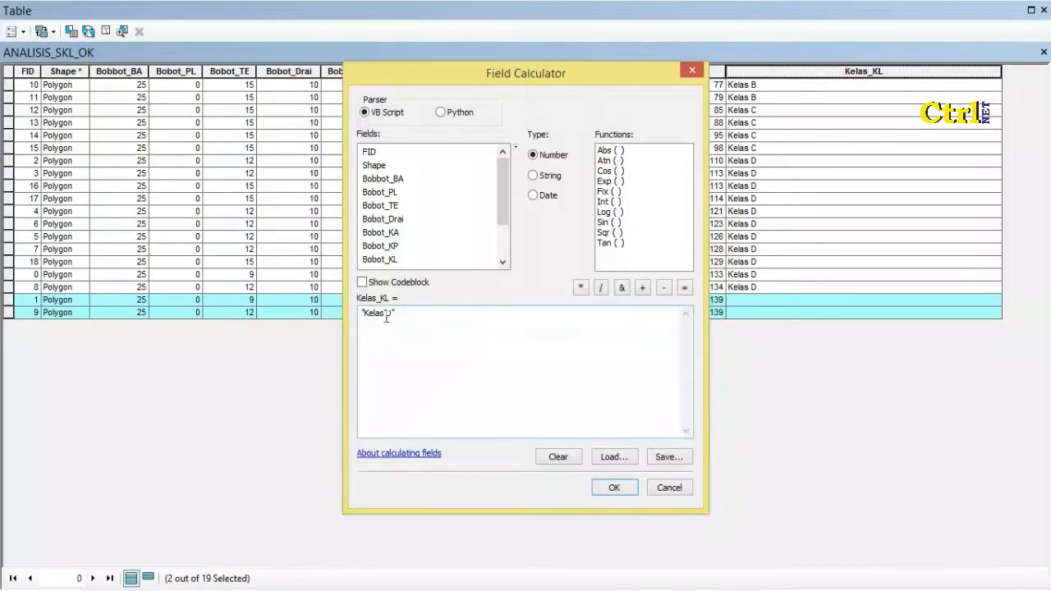
type("\"")
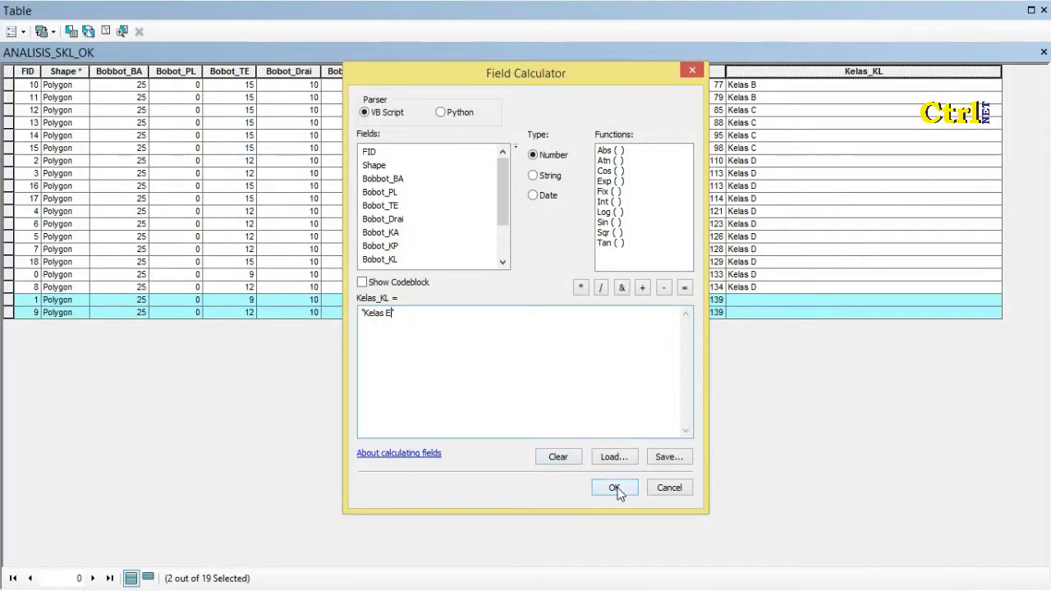
left_click(615, 488)
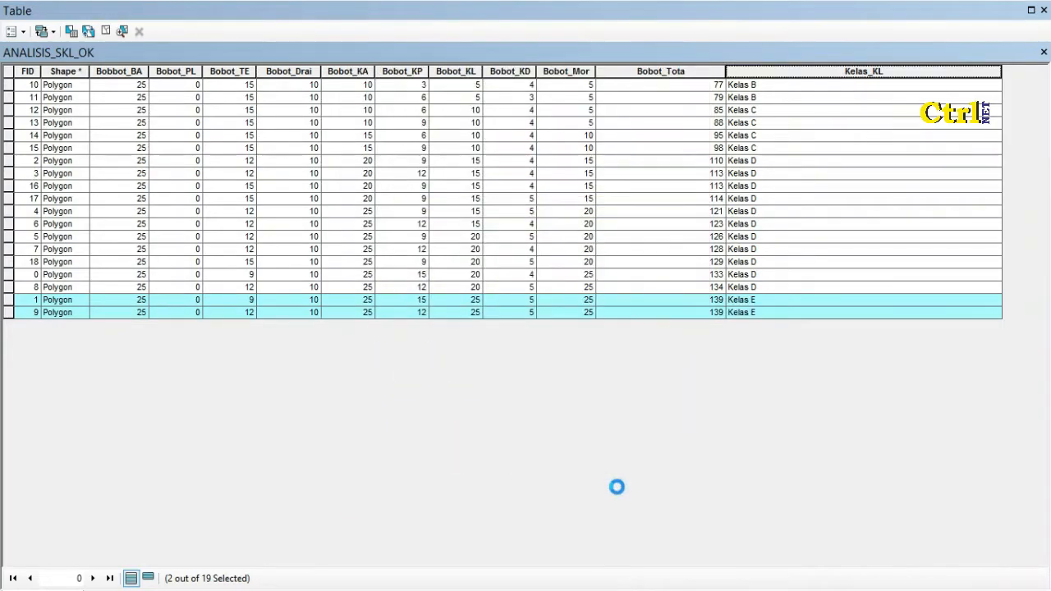
left_click(105, 31)
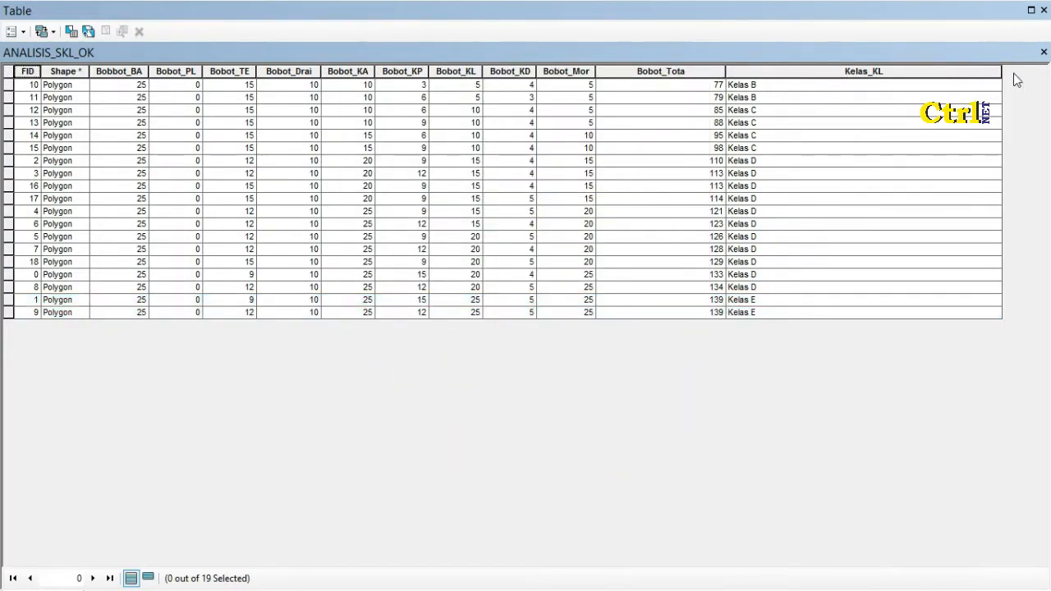
Narrow the Kelas_KL and Bobot_Tota columns and add a Text field named Ket_SKP with length 50
left_click_drag(1001, 74, 822, 76)
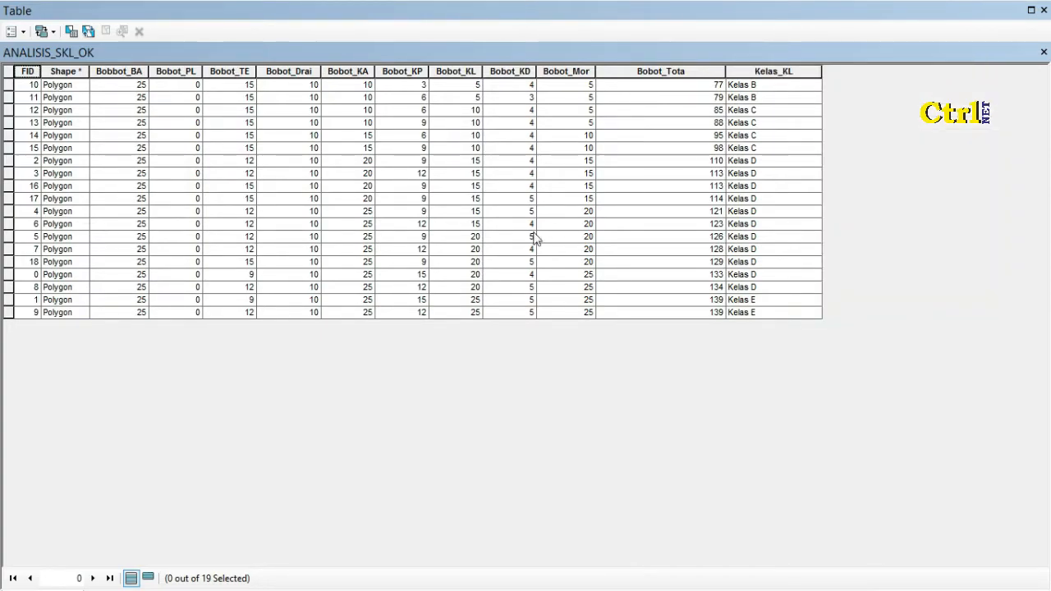
left_click_drag(726, 72, 674, 72)
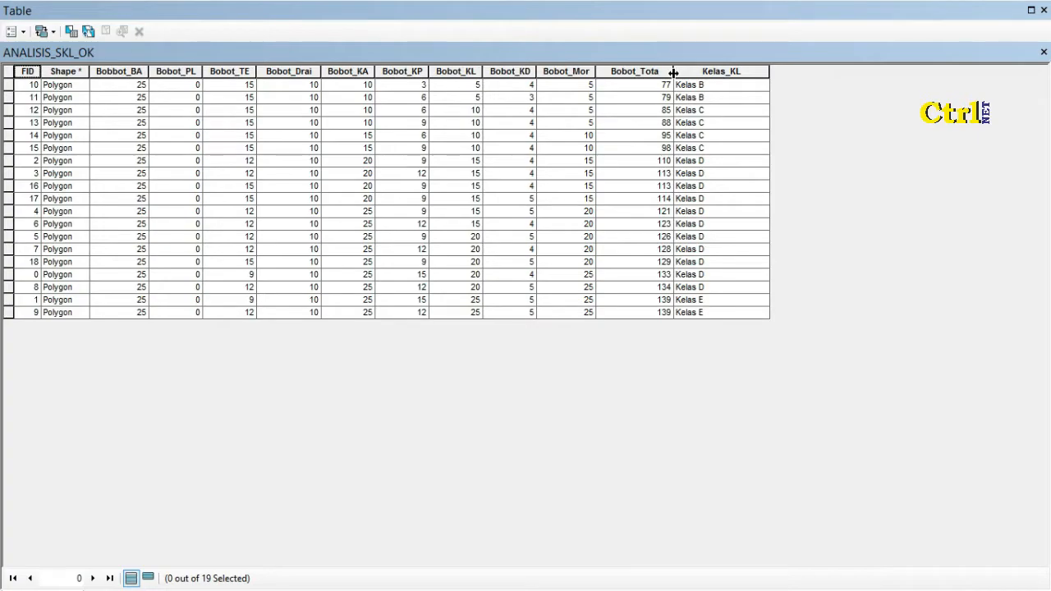
left_click(25, 31)
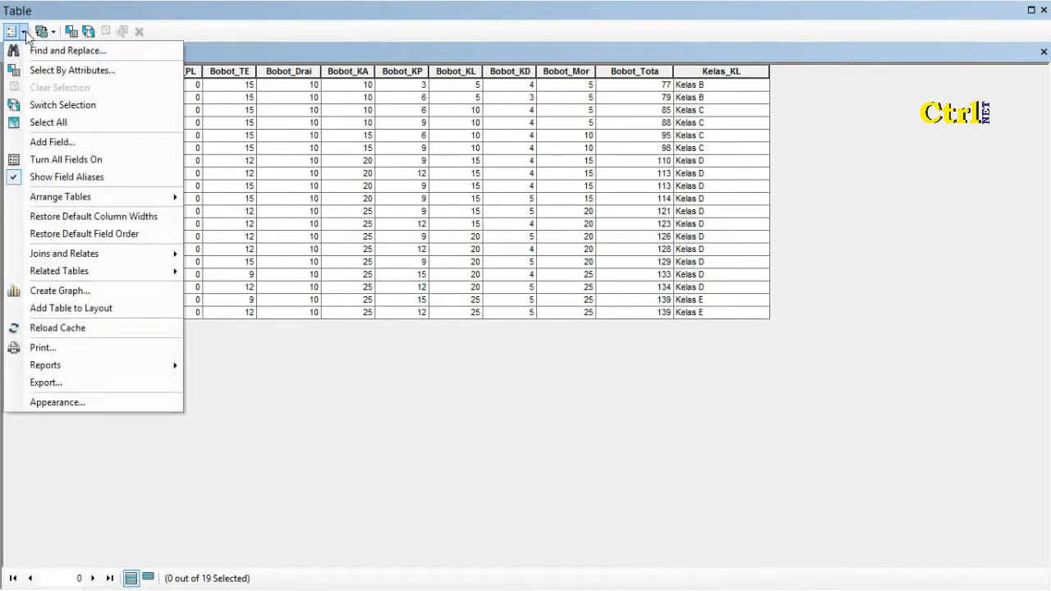
left_click(49, 143)
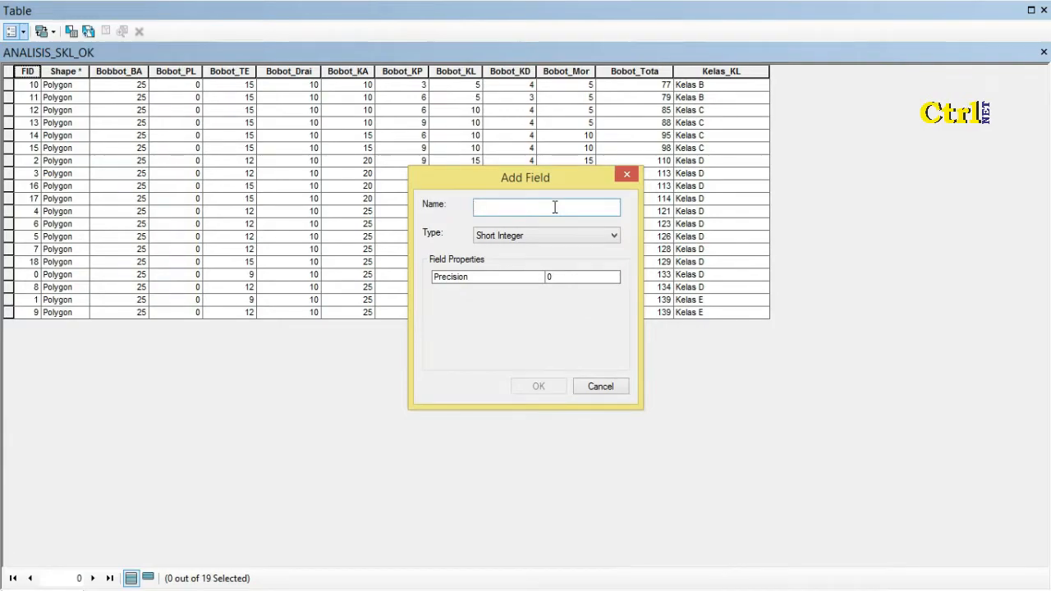
type("Ket_SKP")
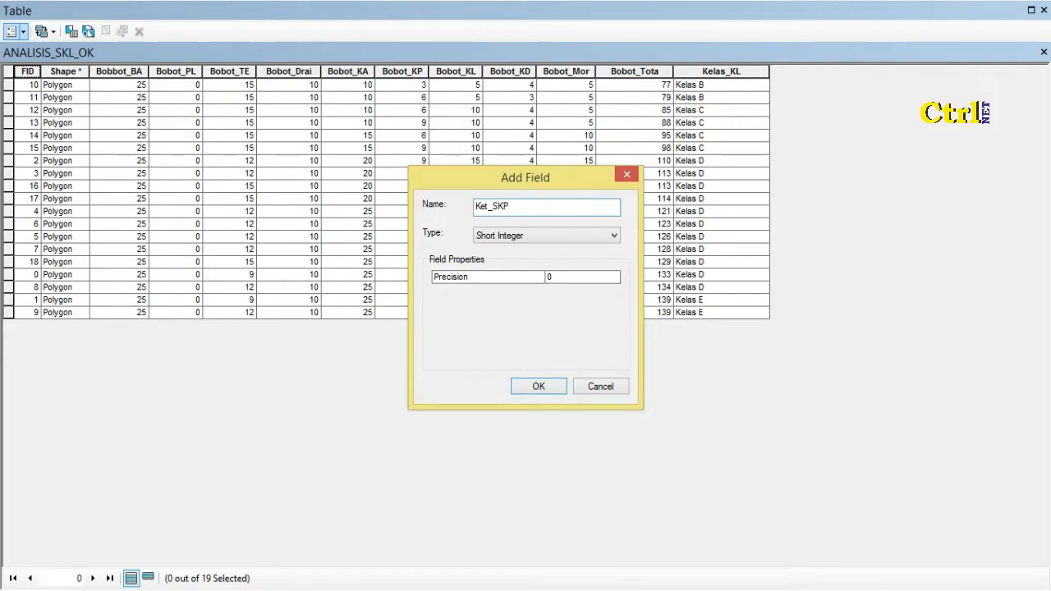
left_click(559, 247)
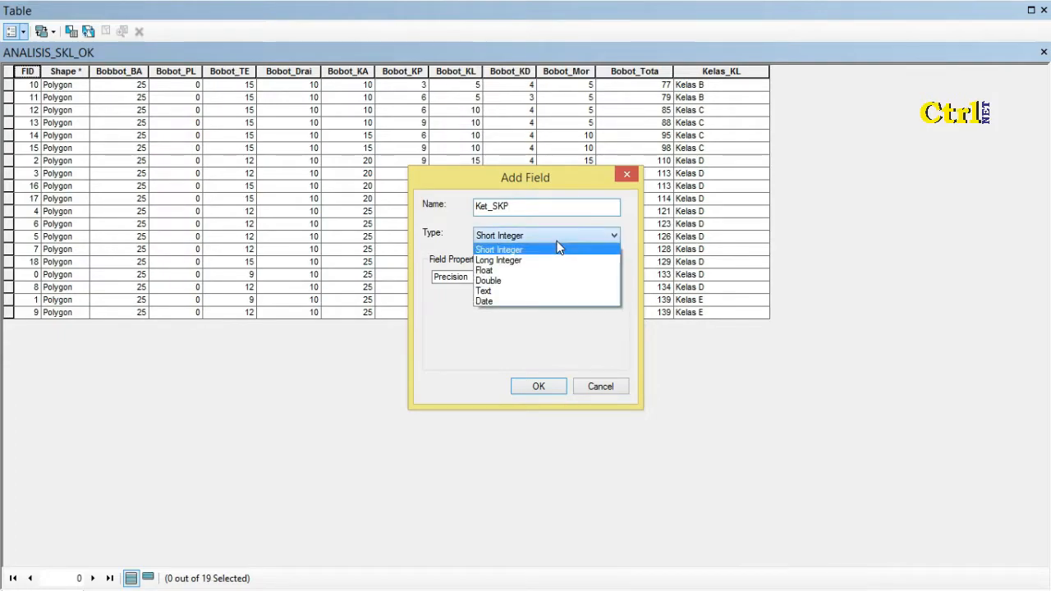
left_click(548, 292)
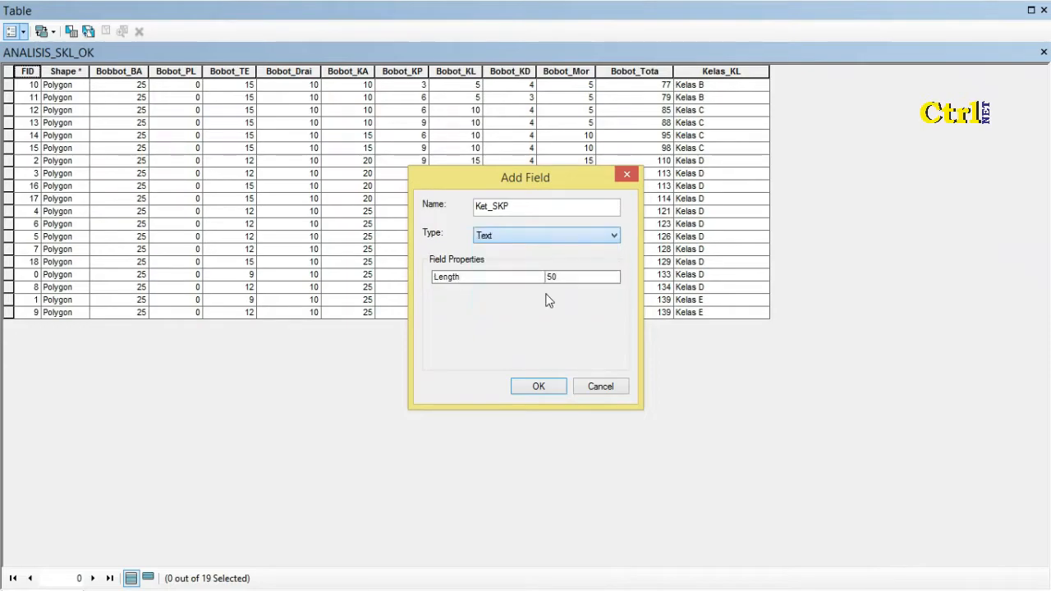
left_click(545, 395)
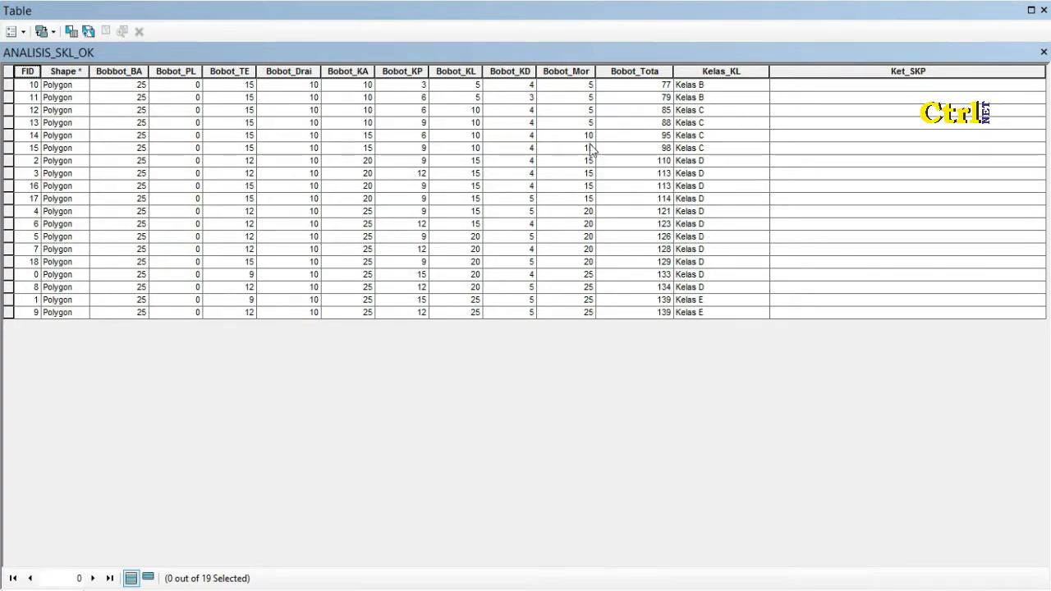
Select the records that match "Kelas_KL" = 'Kelas B' with a new attribute query
left_click(71, 33)
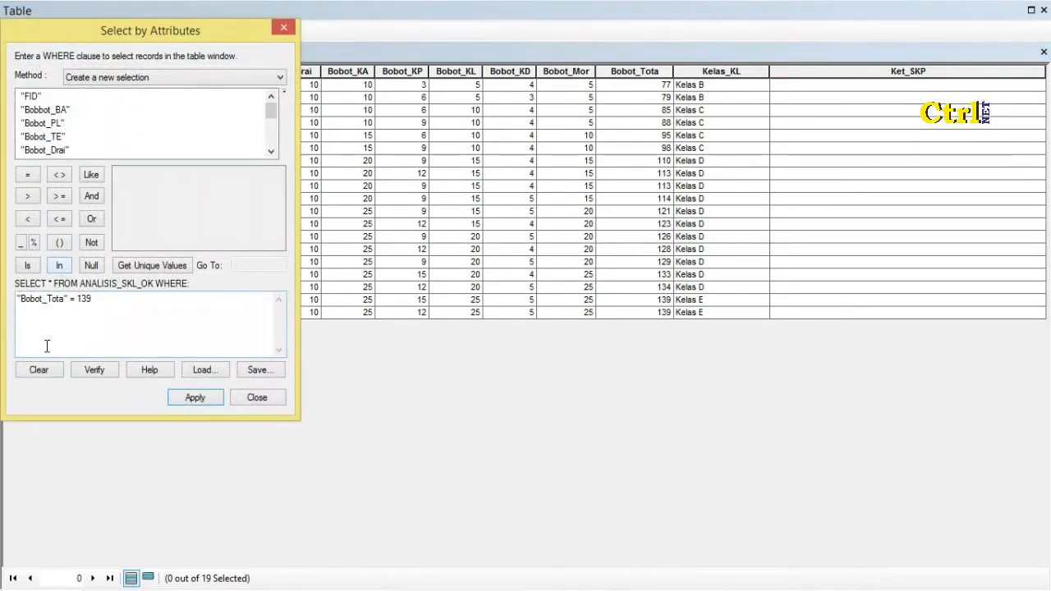
left_click(42, 371)
left_click_drag(271, 116, 267, 157)
double_click(51, 139)
left_click(29, 177)
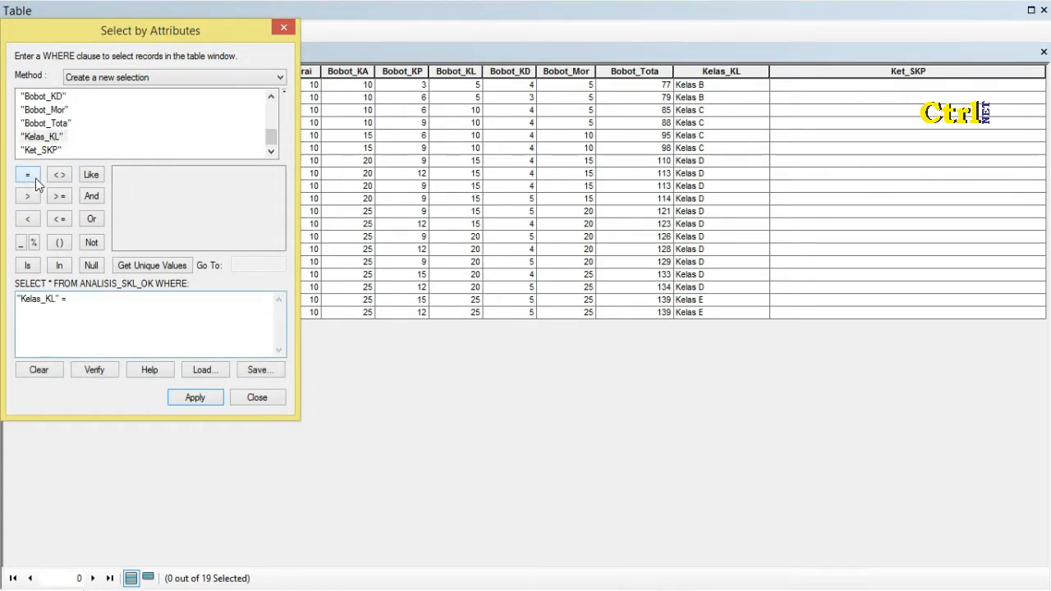
left_click(163, 266)
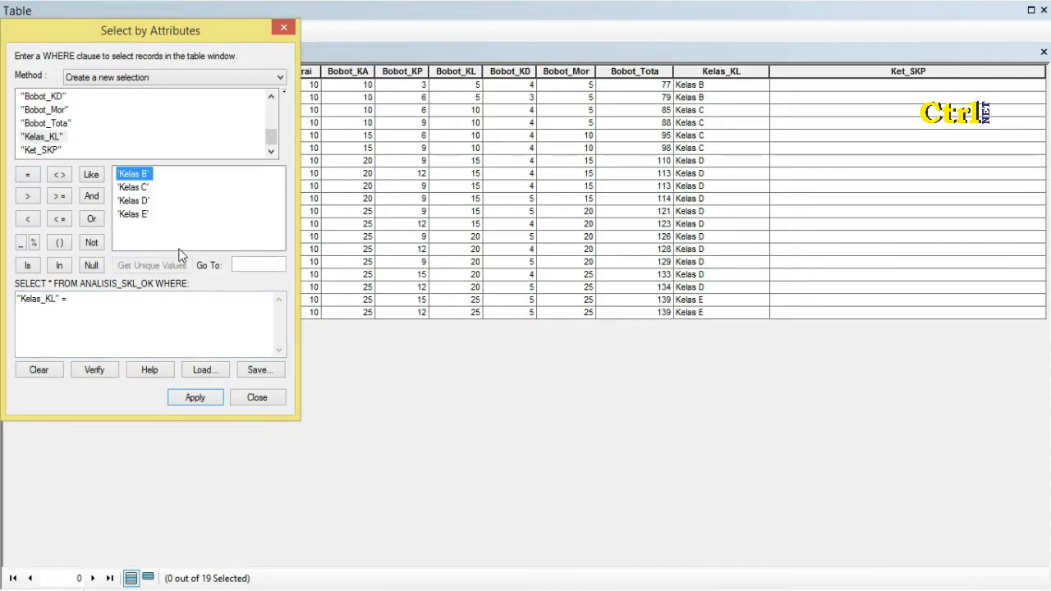
double_click(144, 176)
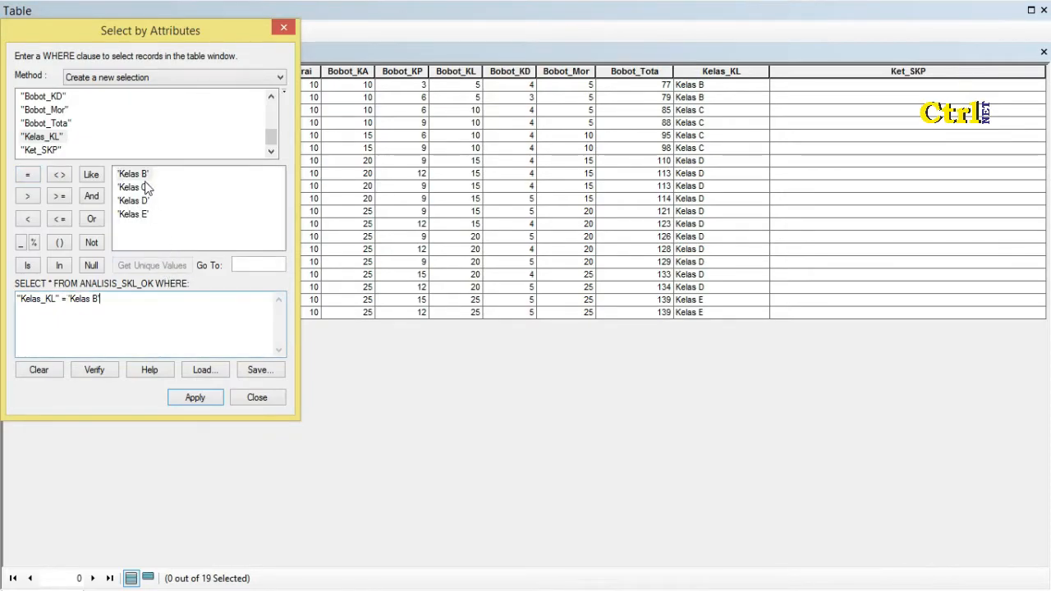
left_click(194, 398)
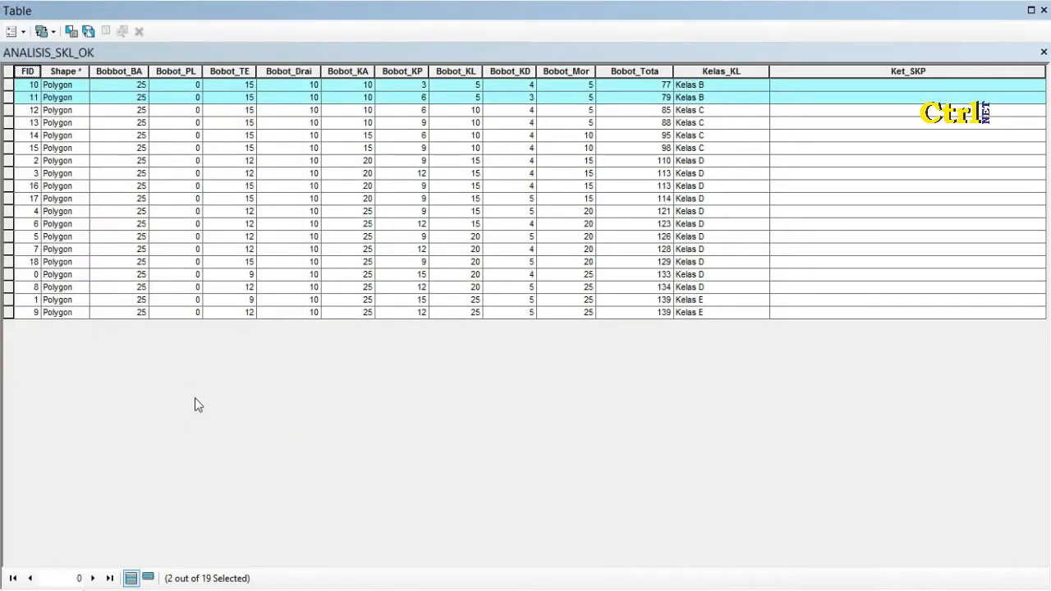
Calculate the Ket_SKP field of the selected Kelas B records as "Kemampuan Pengembangan Rendah"
right_click(904, 71)
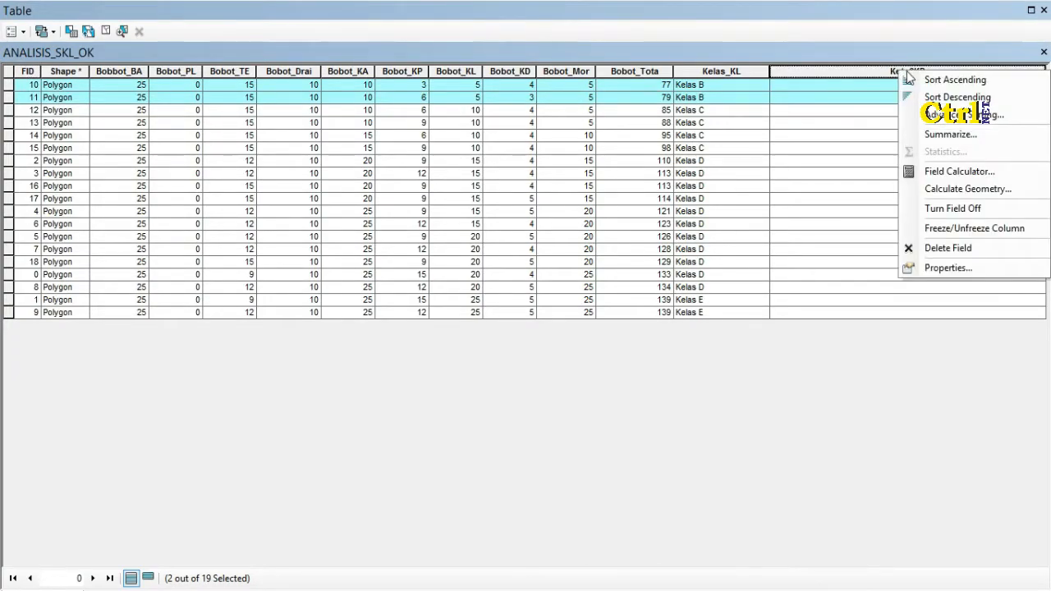
left_click(960, 171)
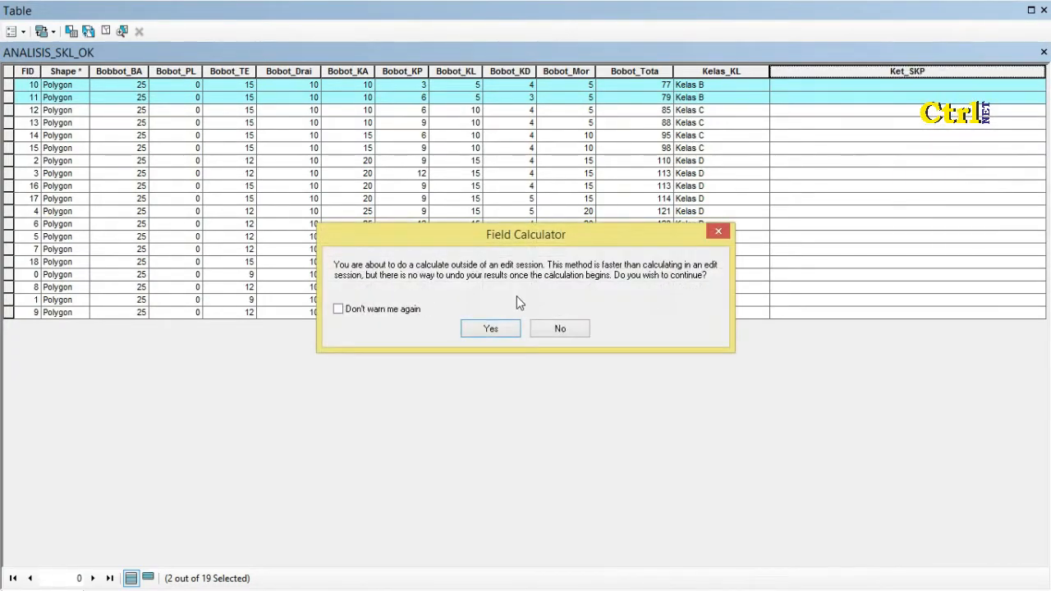
left_click(507, 328)
left_click(431, 333)
type("\"Kem")
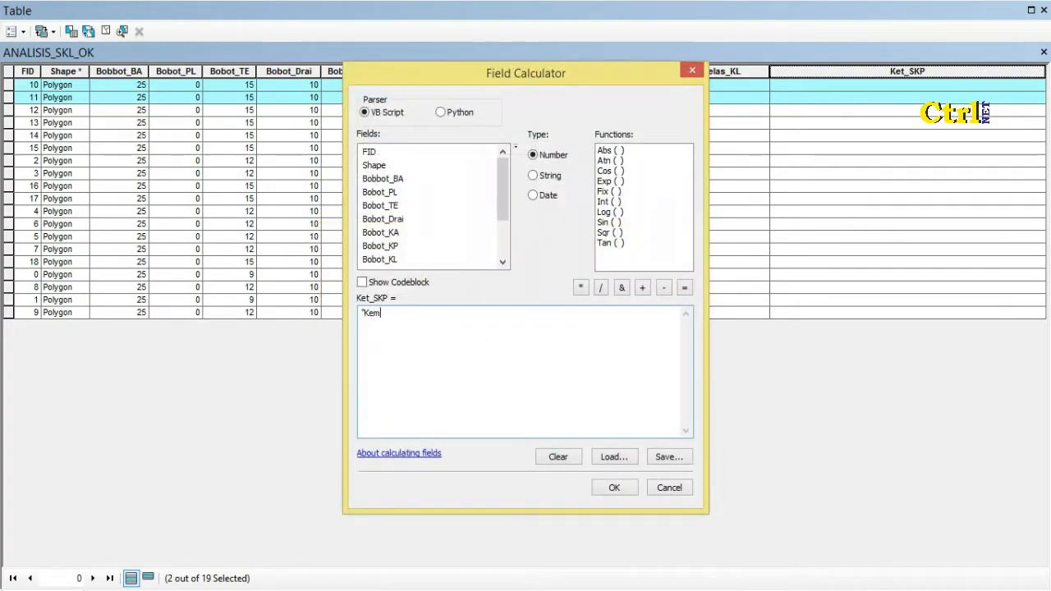
type("ampuan Pengenmba")
key("BackSpace")
key("BackSpace")
key("BackSpace")
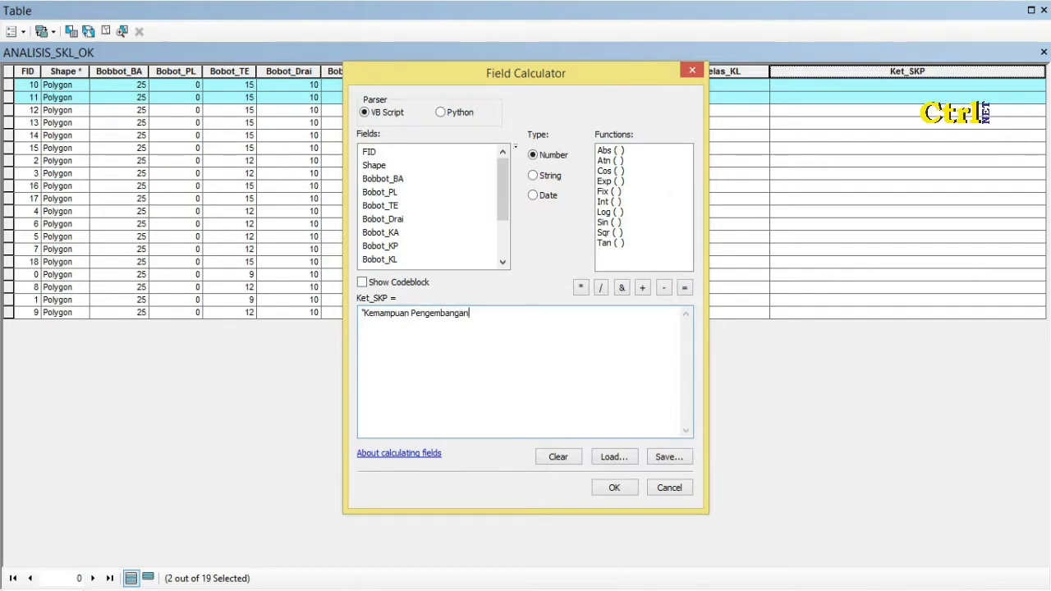
type("Rendah")
left_click(613, 488)
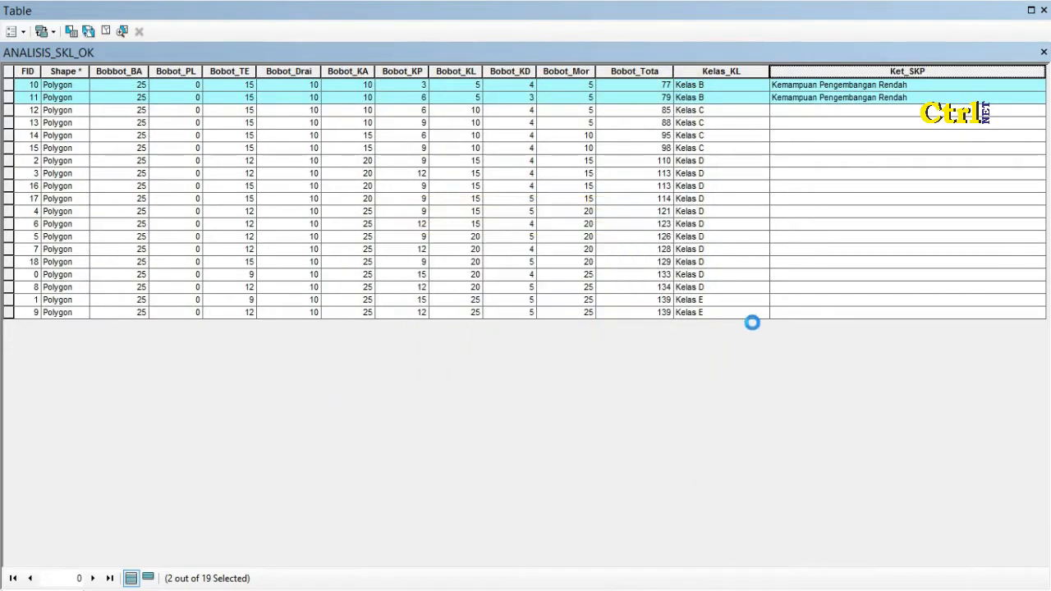
Replace the attribute query with "Kelas_KL" = 'Kelas C' and apply it to select the matching records
left_click(72, 32)
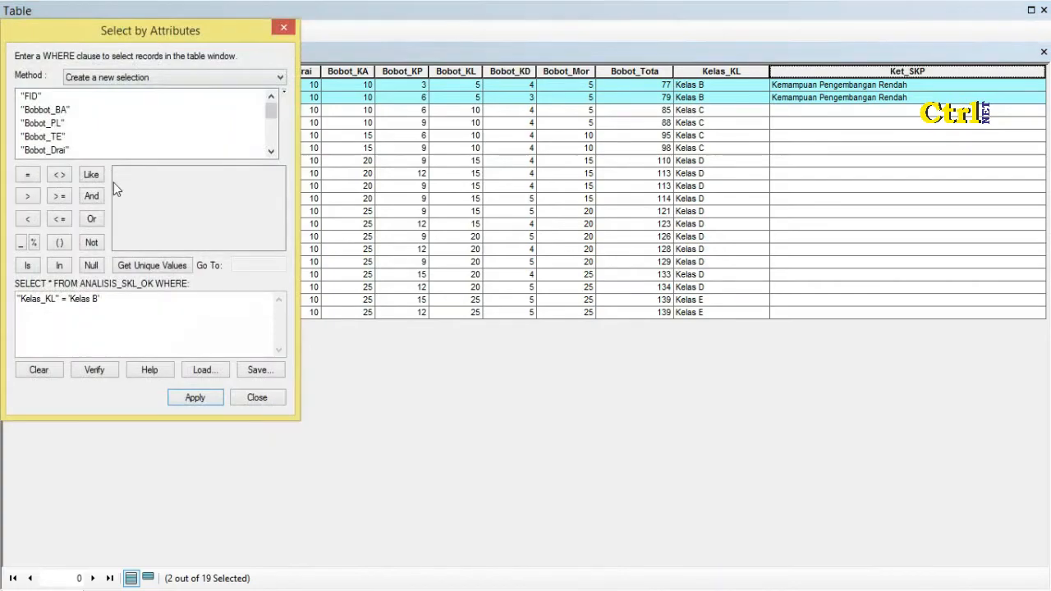
left_click(45, 371)
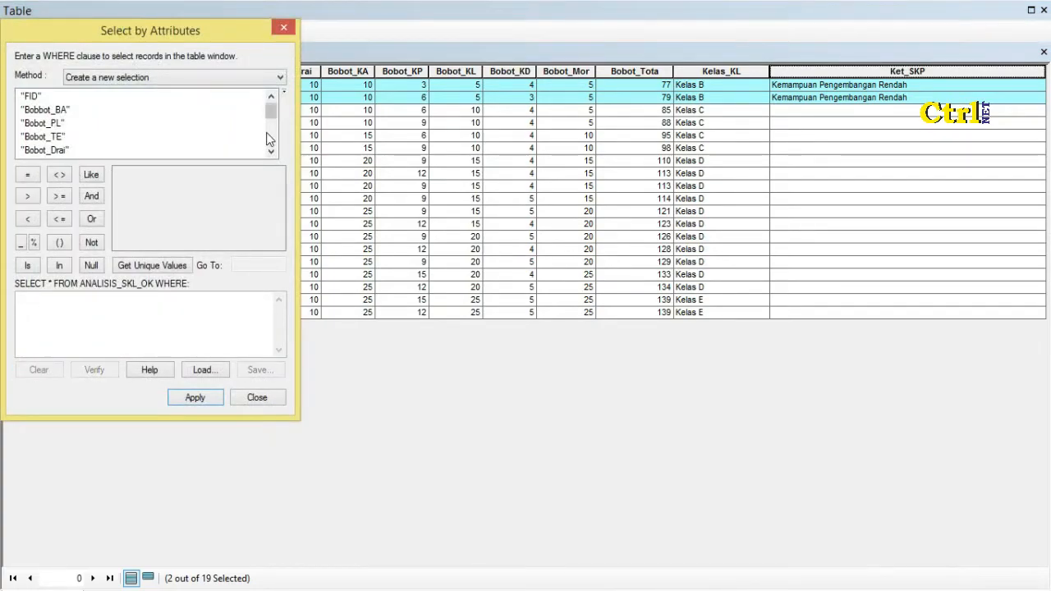
left_click_drag(273, 121, 267, 146)
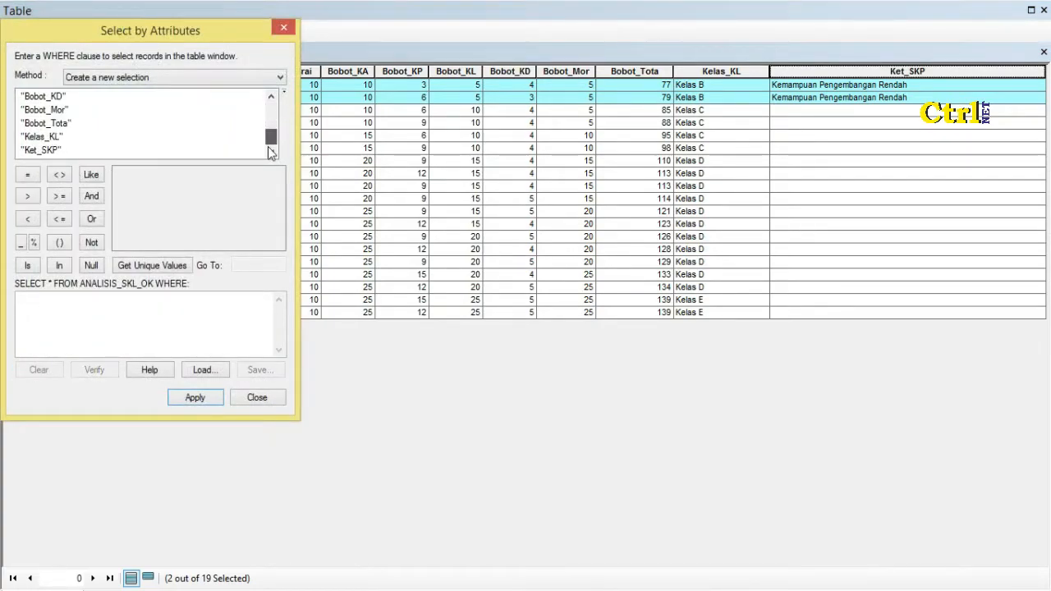
double_click(45, 138)
left_click(27, 176)
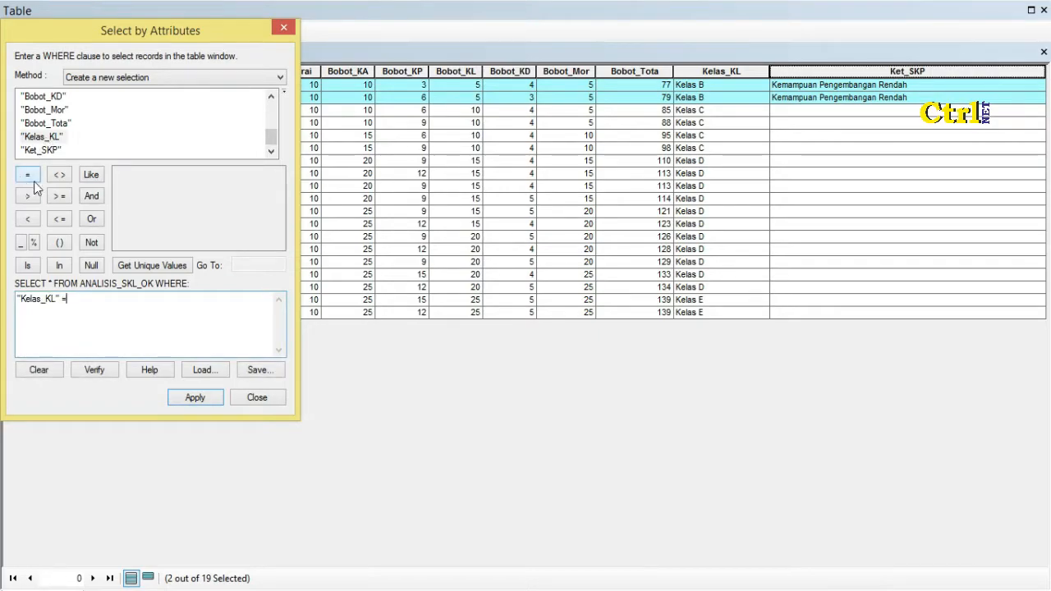
left_click(135, 263)
left_click(139, 189)
double_click(140, 190)
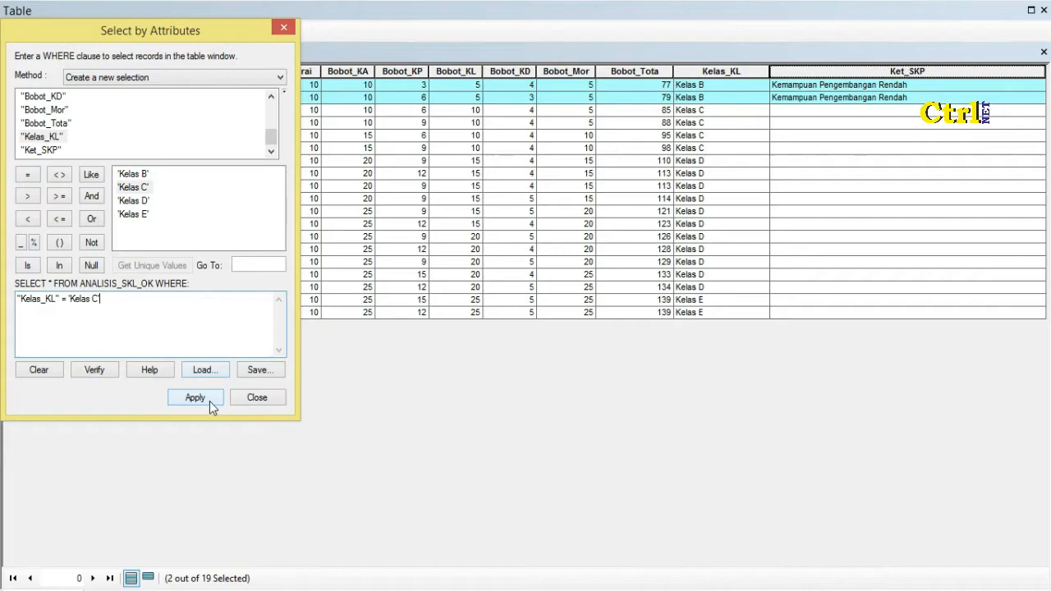
left_click(211, 396)
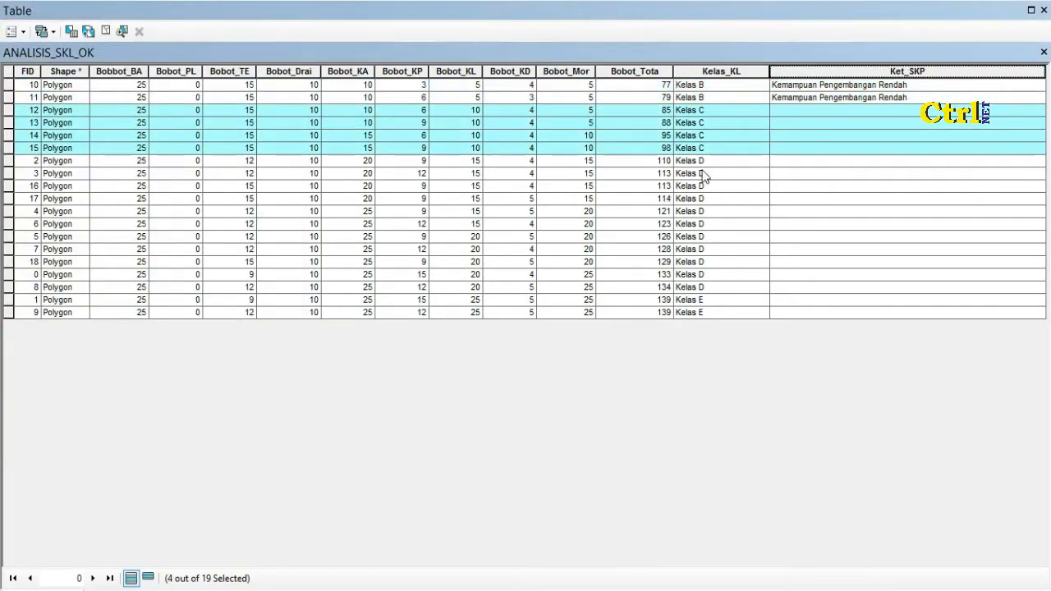
Calculate the Ket_SKP field of the selected Kelas C records as "Kemampuan Pengembangan Sedang"
right_click(821, 70)
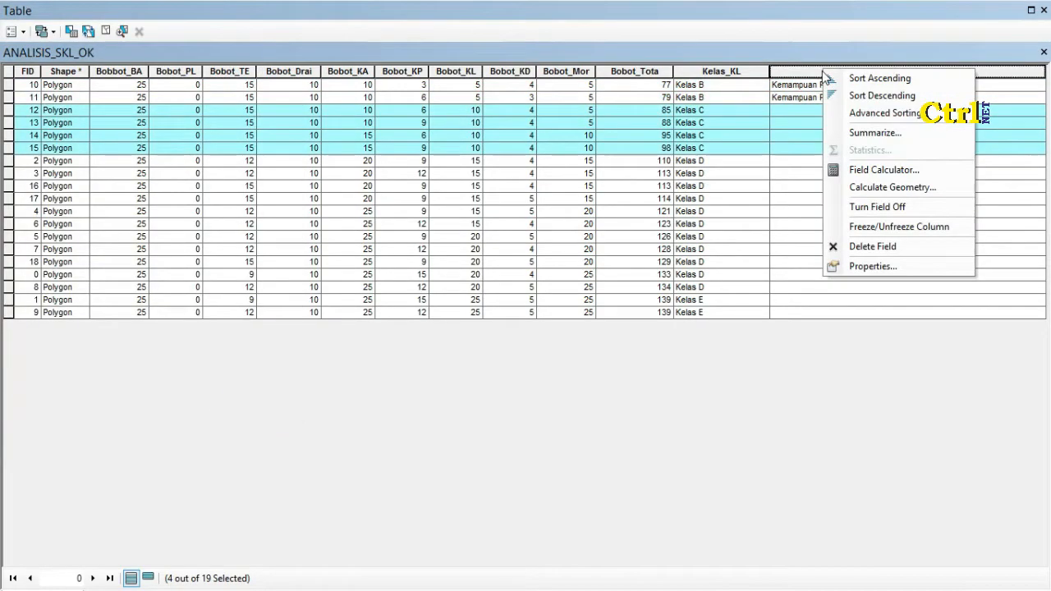
left_click(886, 170)
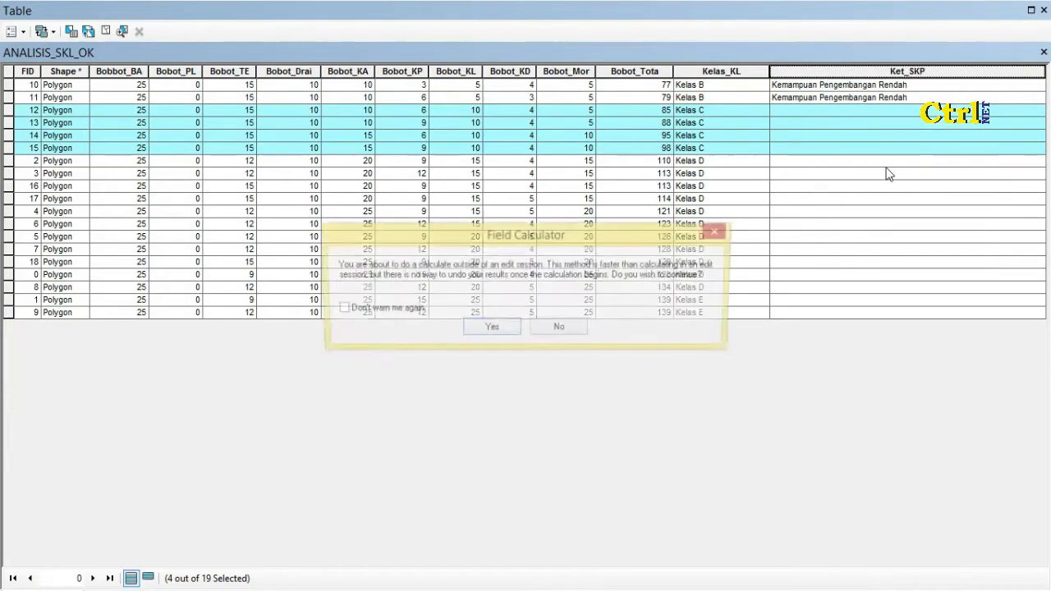
left_click(508, 326)
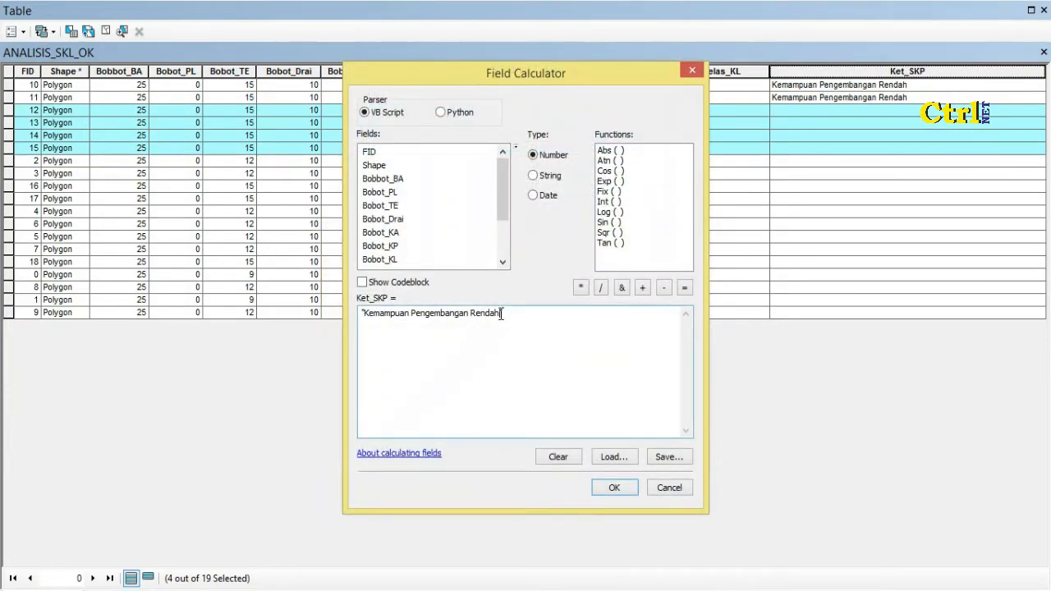
key("BackSpace")
key("BackSpace")
key("BackSpace")
key("BackSpace")
key("BackSpace")
key("BackSpace")
type("Seda")
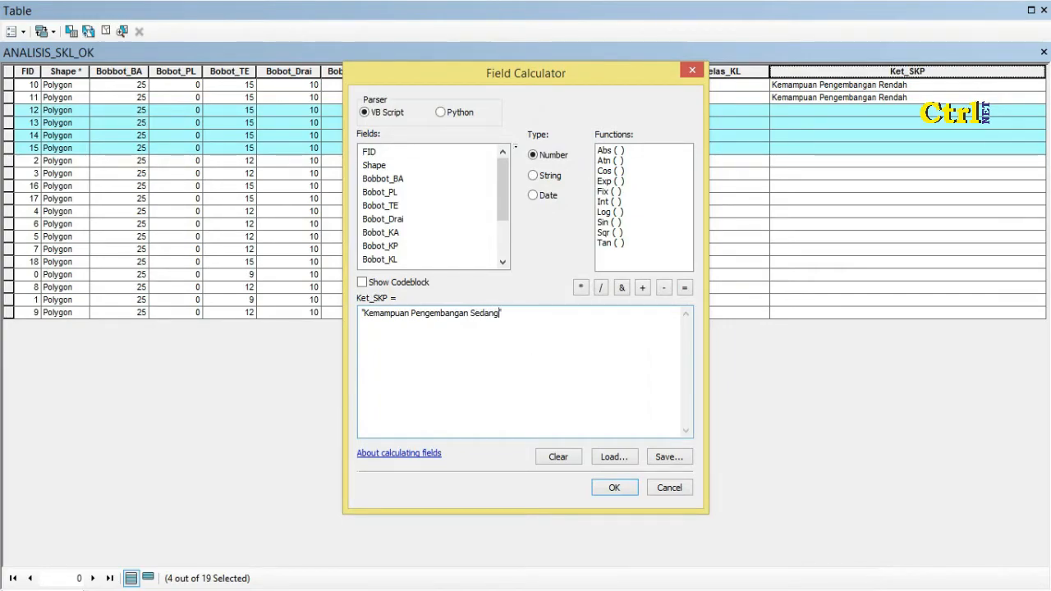
left_click(615, 488)
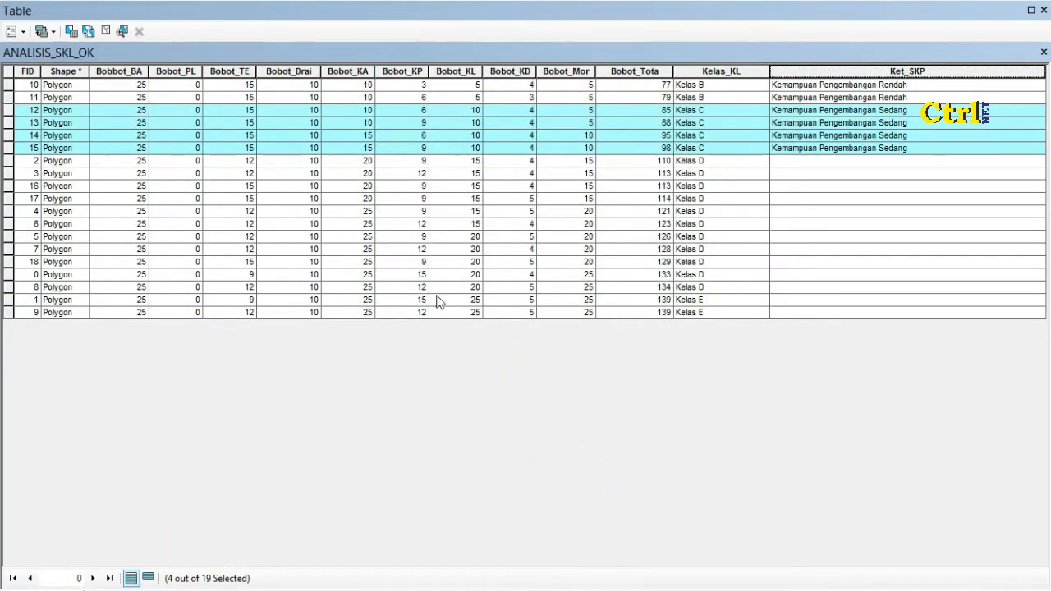
Replace the attribute query with "Kelas_KL" = 'Kelas D' and apply it to select the matching records
left_click(77, 30)
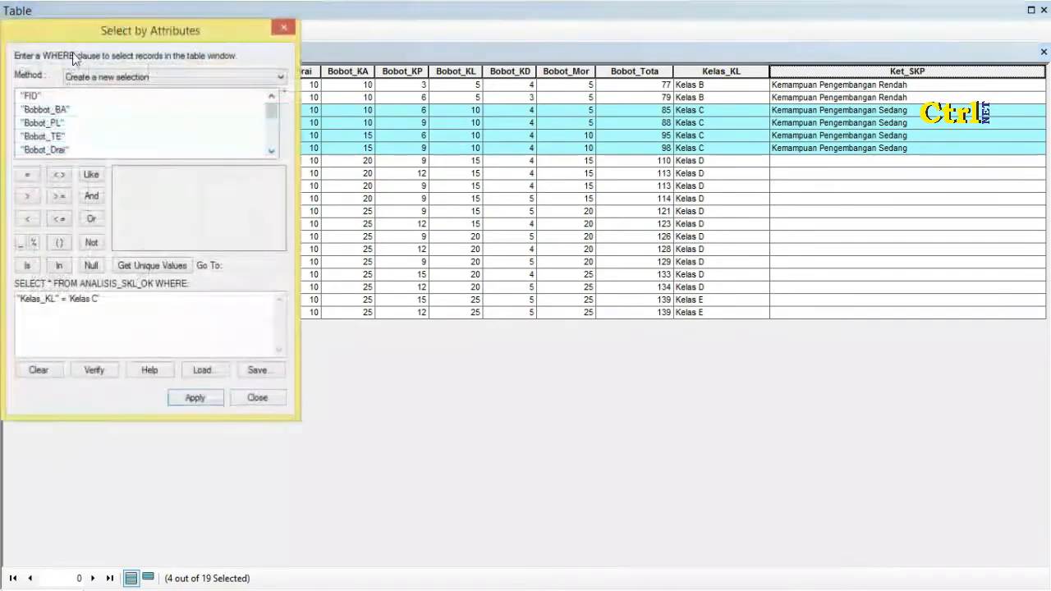
left_click(27, 368)
left_click_drag(271, 116, 273, 153)
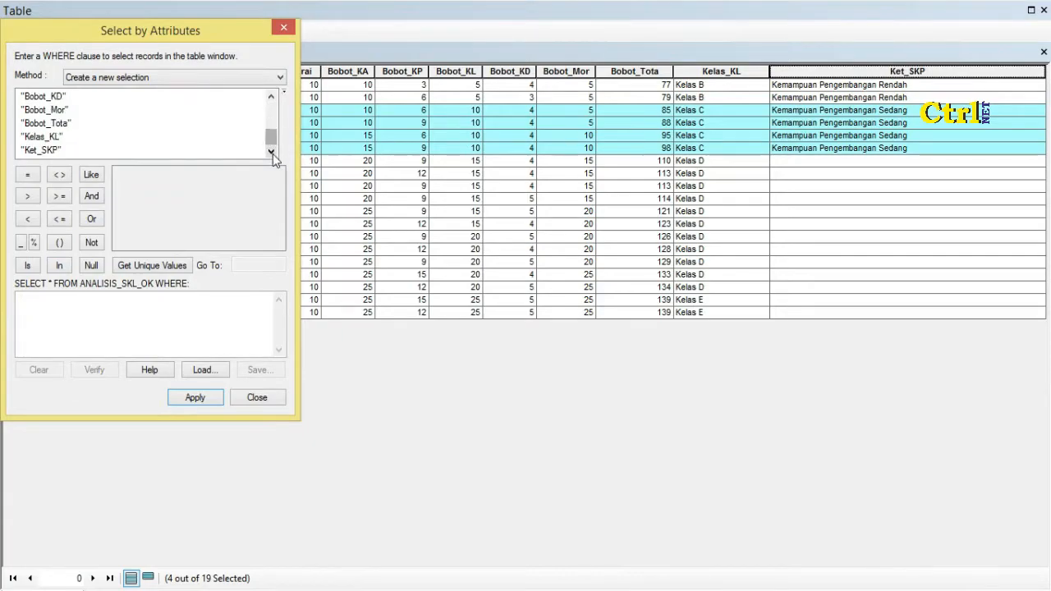
double_click(39, 137)
left_click(27, 175)
left_click(147, 267)
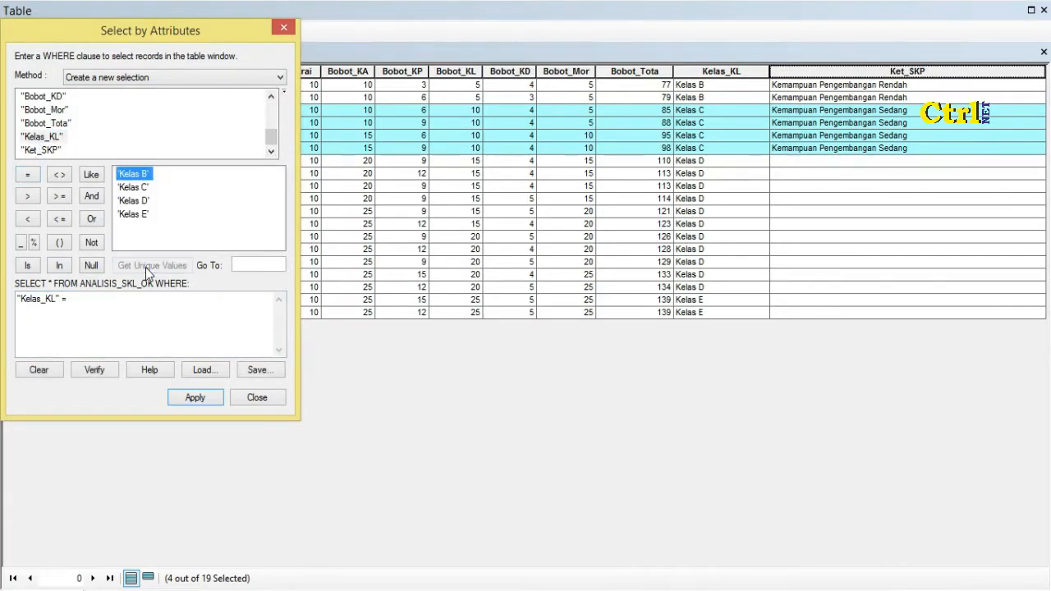
left_click(143, 202)
double_click(143, 202)
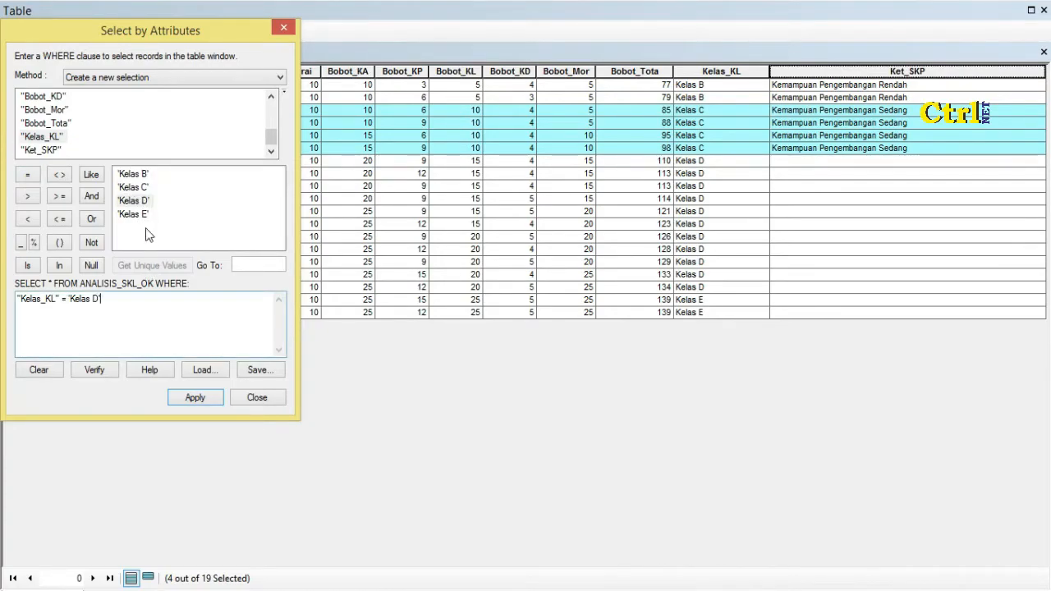
left_click(196, 397)
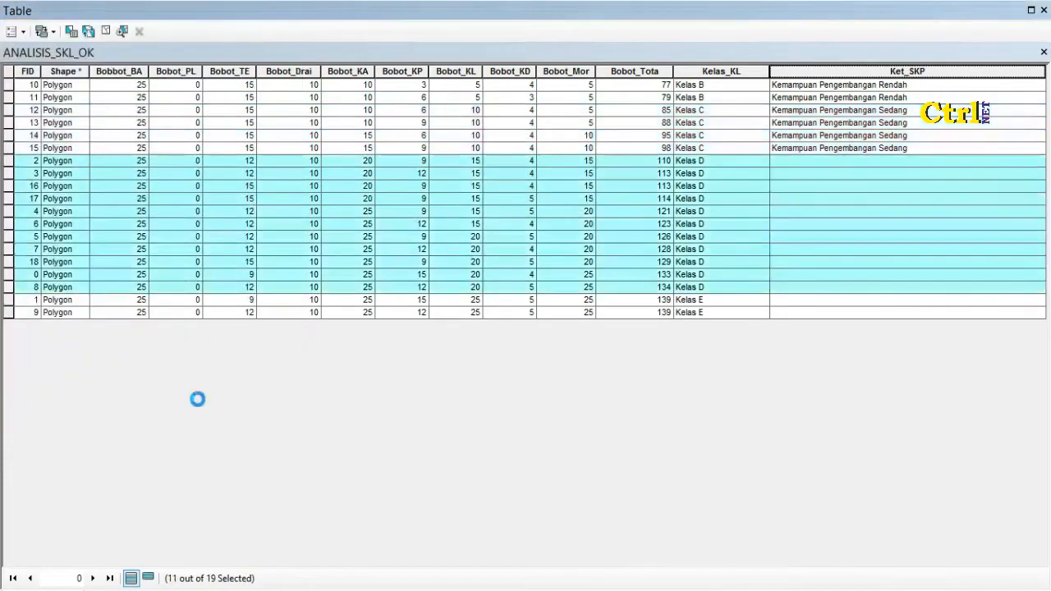
Calculate the Ket_SKP field of the selected Kelas D records as "Kemampuan Pengembangan Tinggi"
right_click(855, 68)
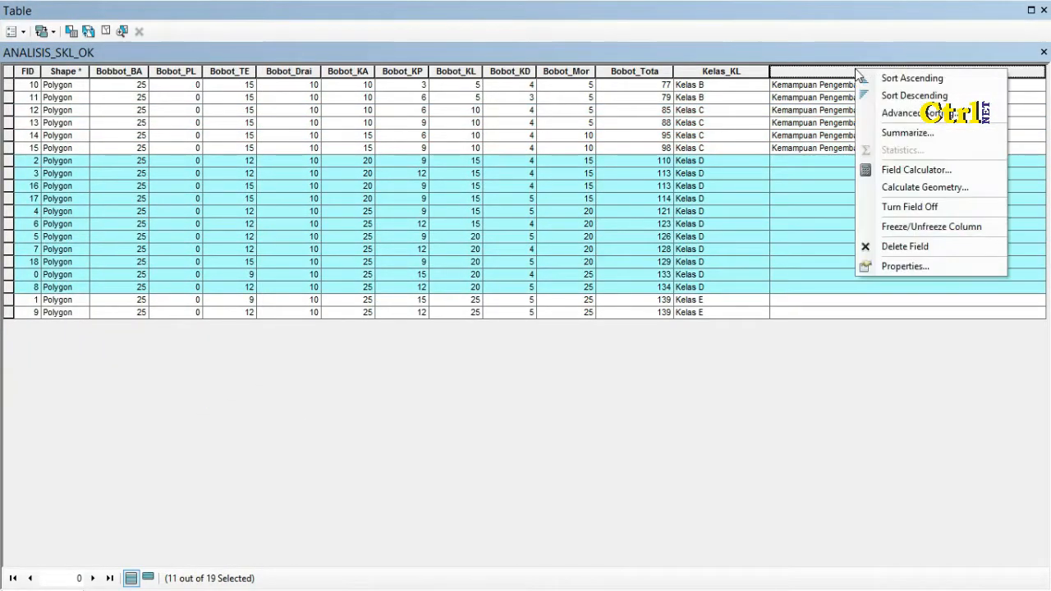
left_click(937, 174)
left_click(491, 329)
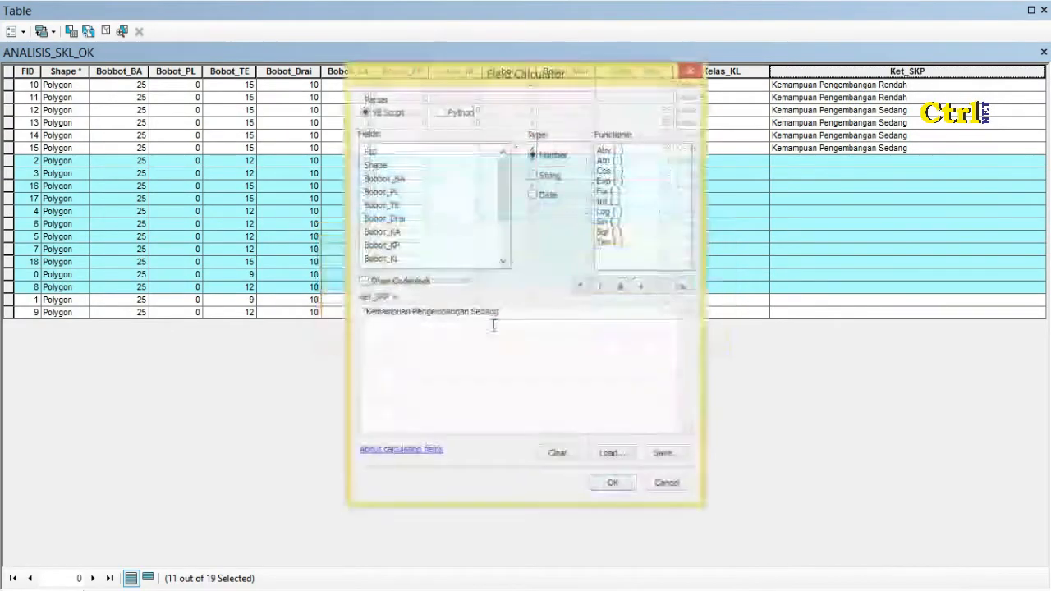
left_click_drag(498, 316, 478, 318)
type("Tinggi")
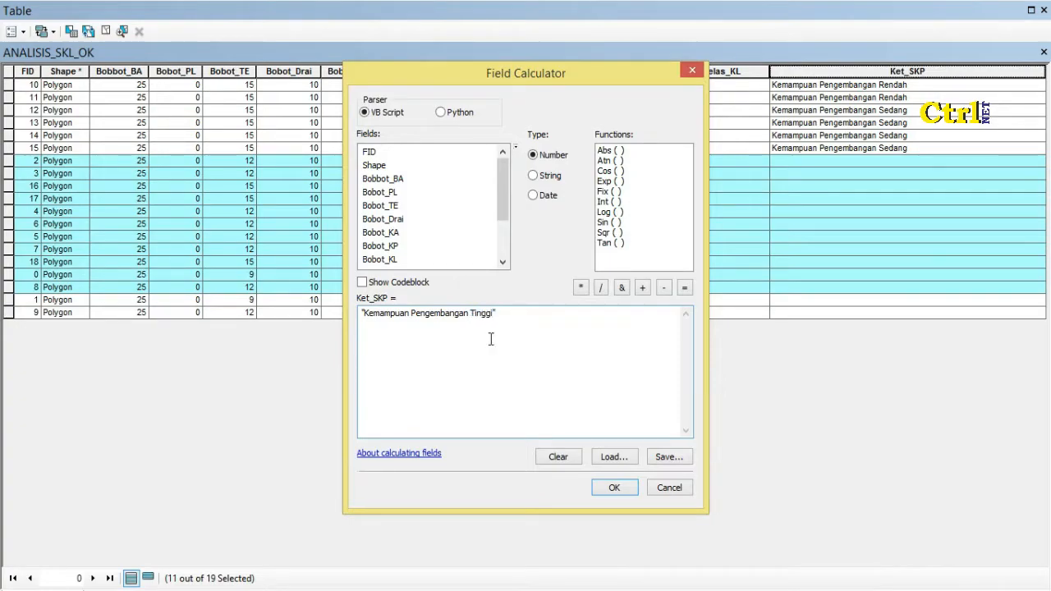
left_click(613, 487)
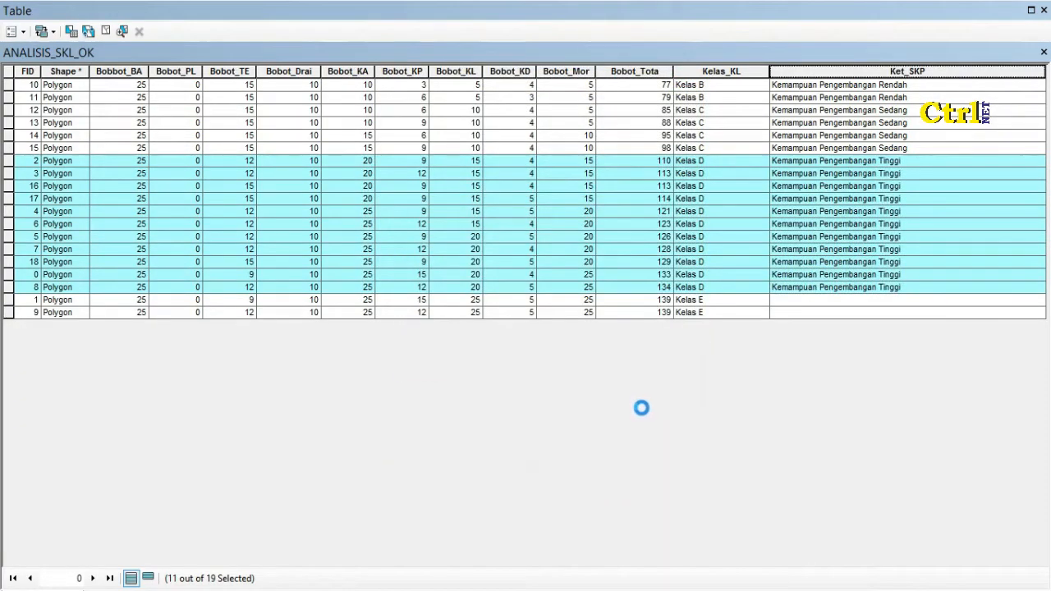
Replace the attribute query with "Kelas_KL" = 'Kelas E' and apply it to select the matching records
left_click(76, 36)
left_click(38, 369)
left_click_drag(273, 112, 272, 137)
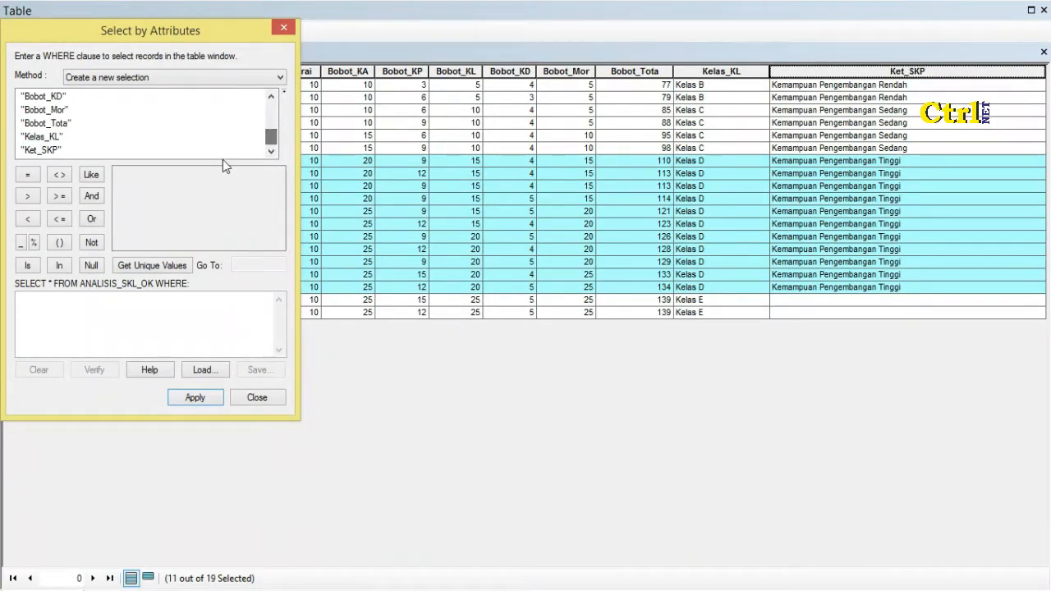
double_click(47, 138)
left_click(28, 174)
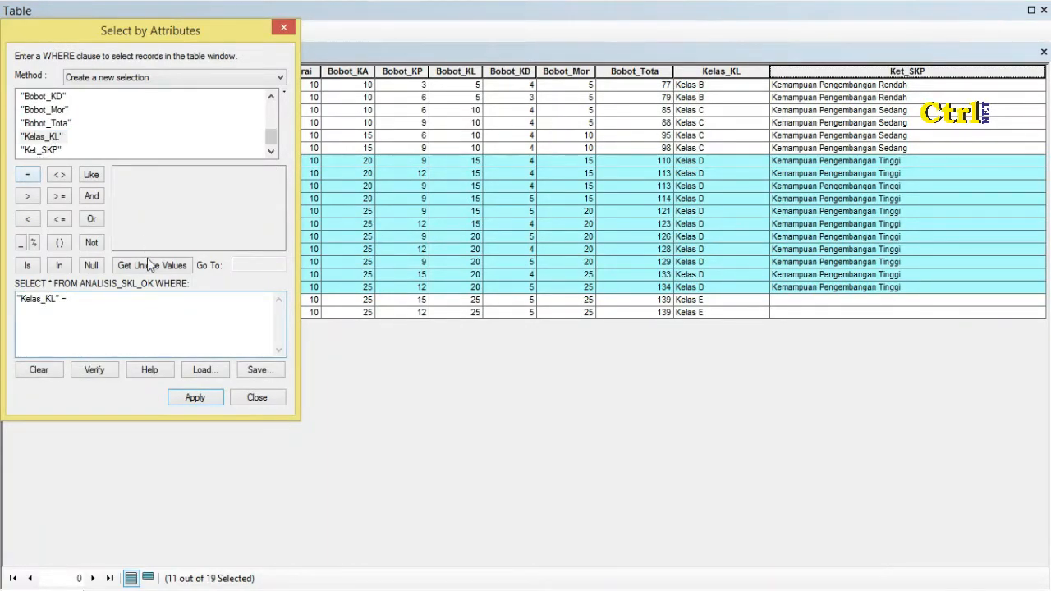
left_click(148, 264)
double_click(143, 215)
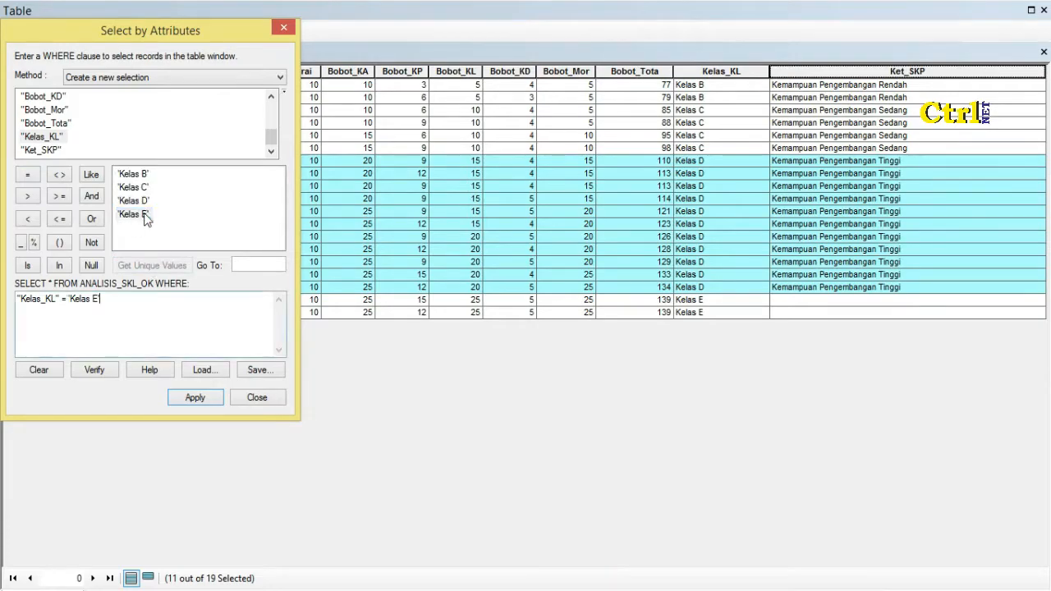
left_click(195, 398)
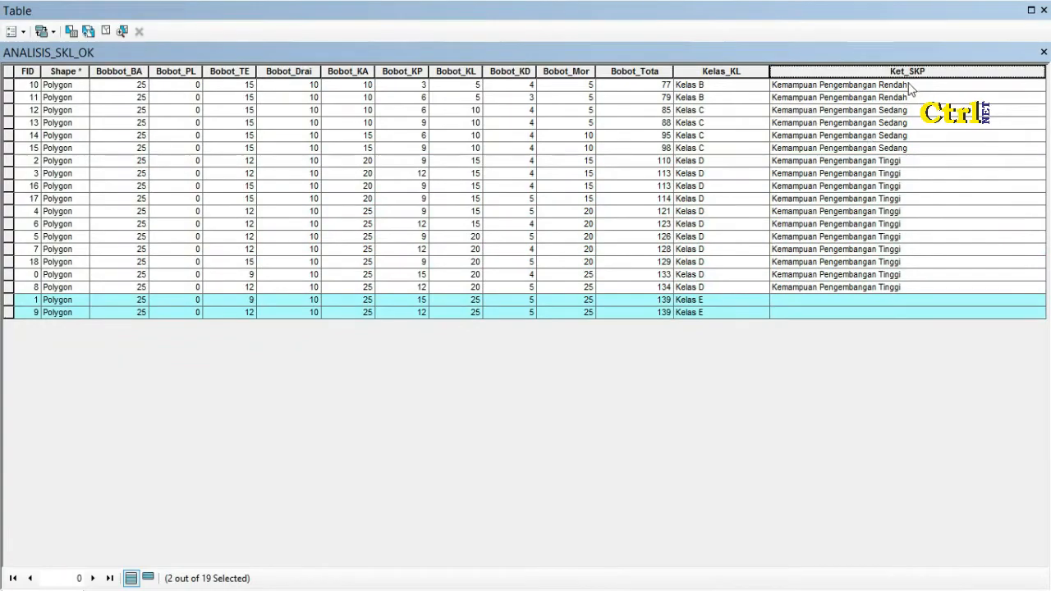
Calculate the Ket_SKP field of the selected Kelas E records as "Kemampuan Pengembangan Sangat Tinggi", then clear the selection and close the attribute table
right_click(898, 72)
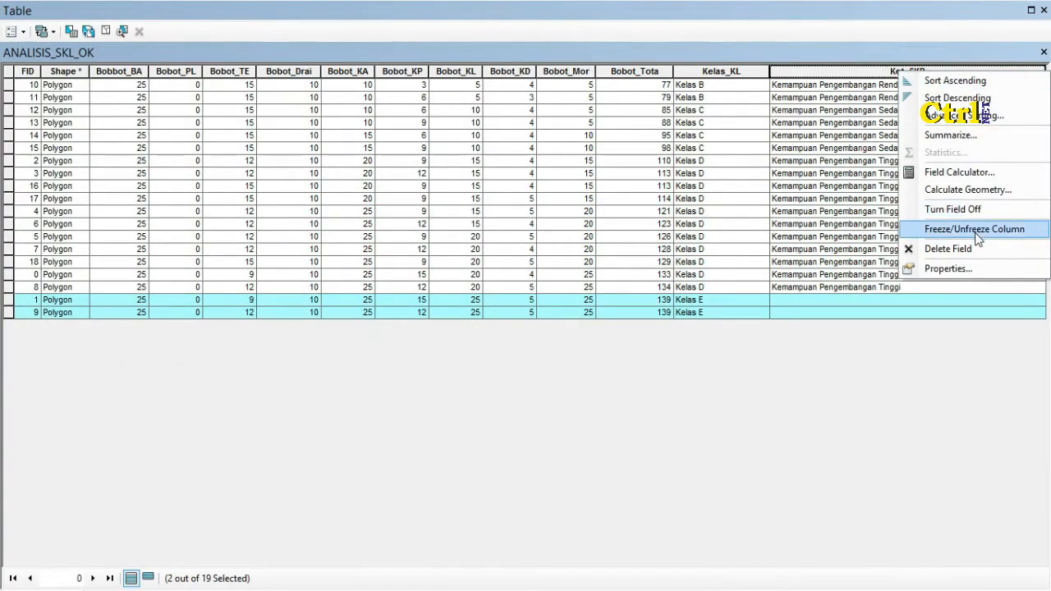
left_click(1006, 174)
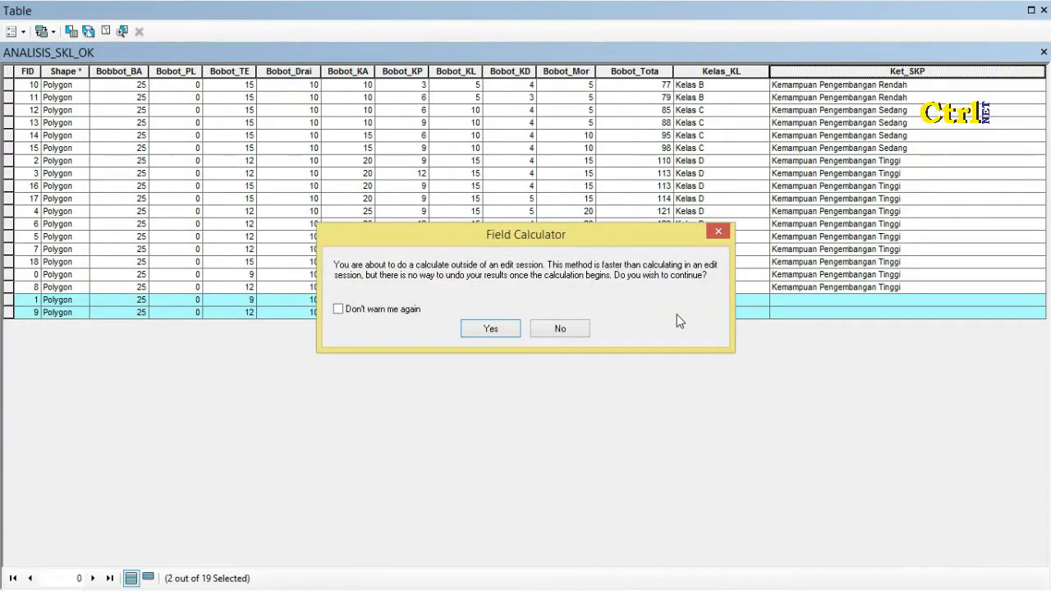
left_click(515, 326)
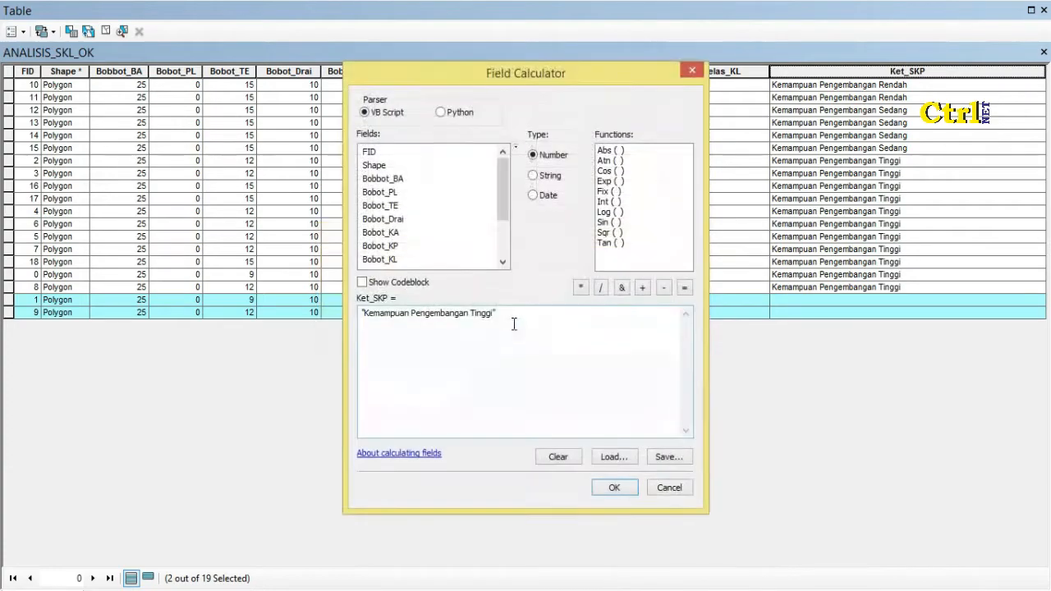
left_click(470, 314)
type("Sangat")
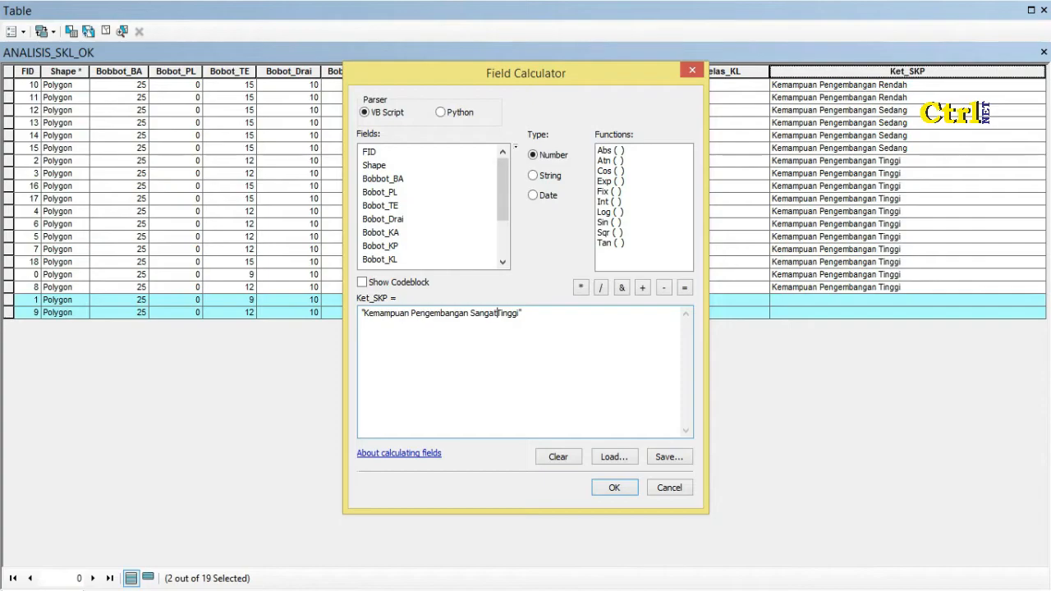
left_click(611, 487)
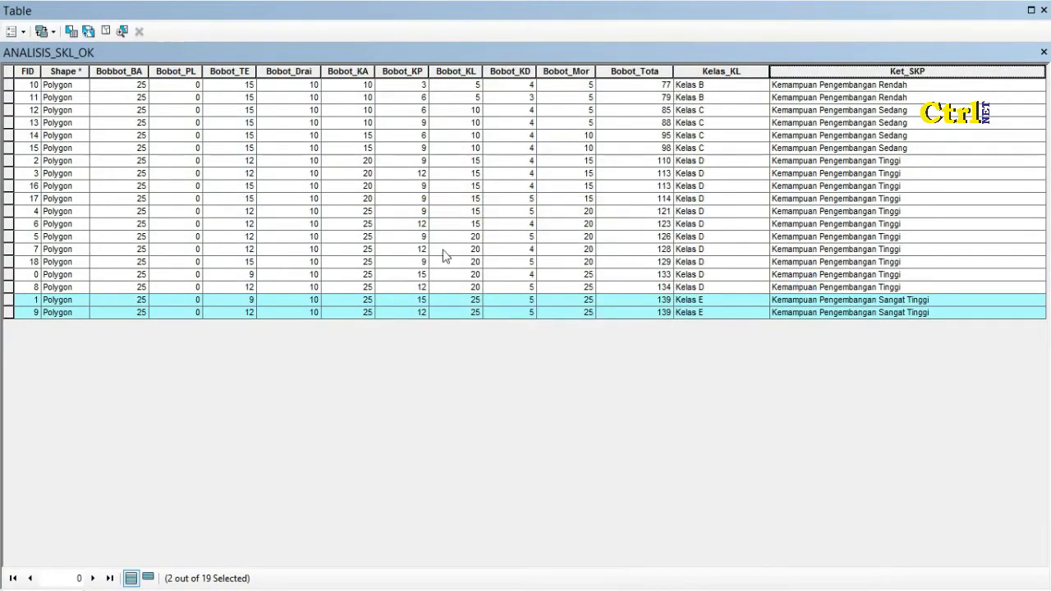
left_click(9, 74)
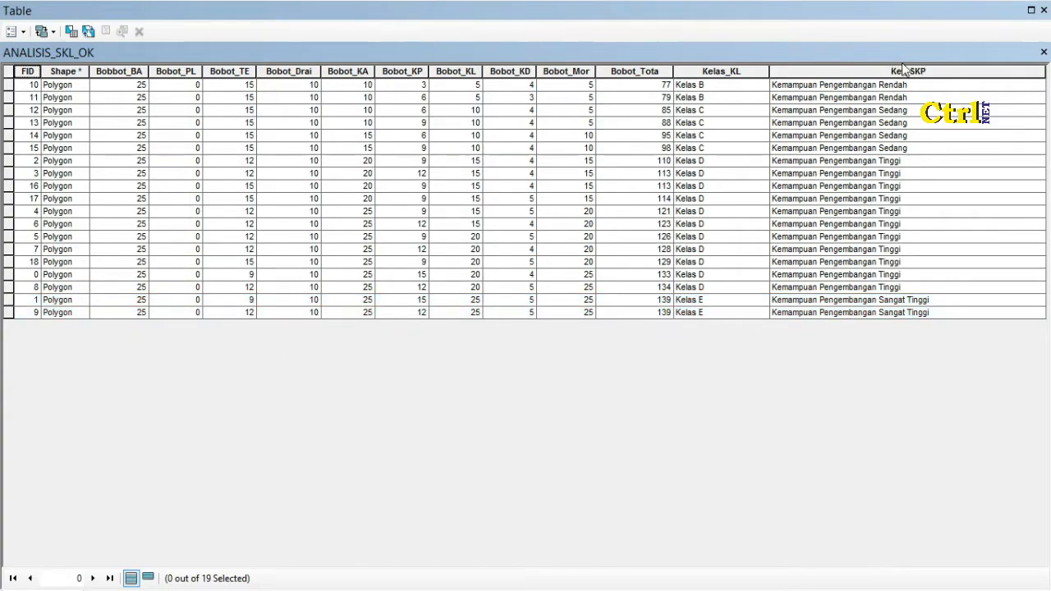
left_click(1043, 52)
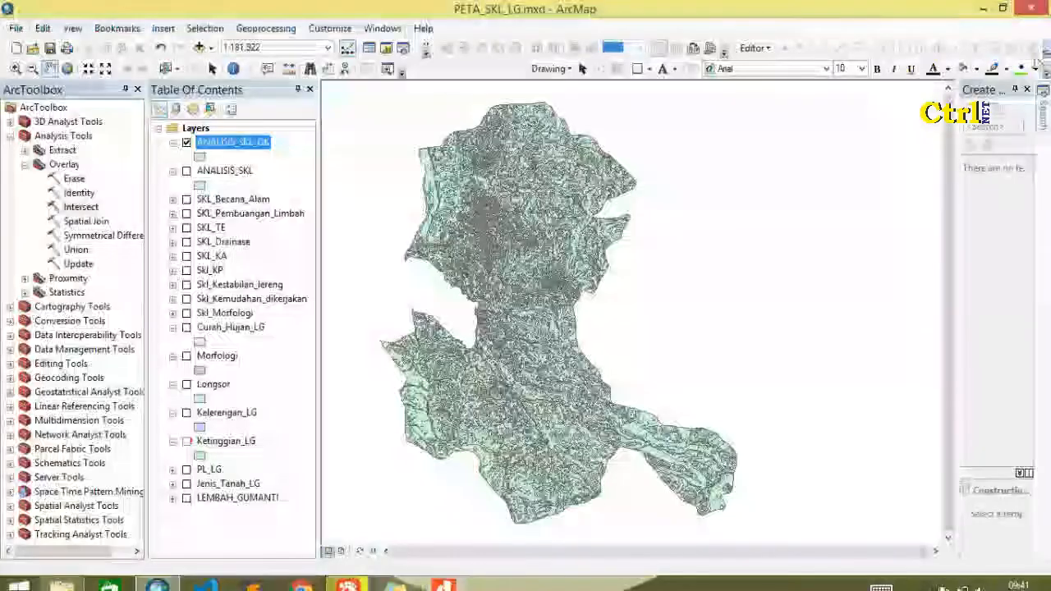
Symbolize the ANALISIS_SKL_OK layer by unique values of the Ket_SKP field, adding all its values
right_click(256, 149)
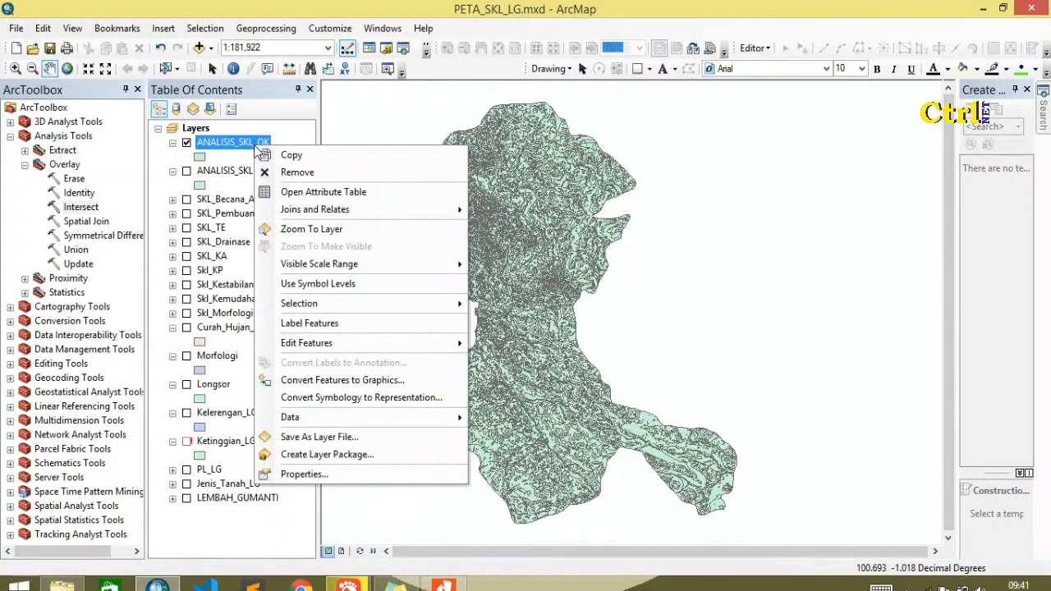
left_click(340, 478)
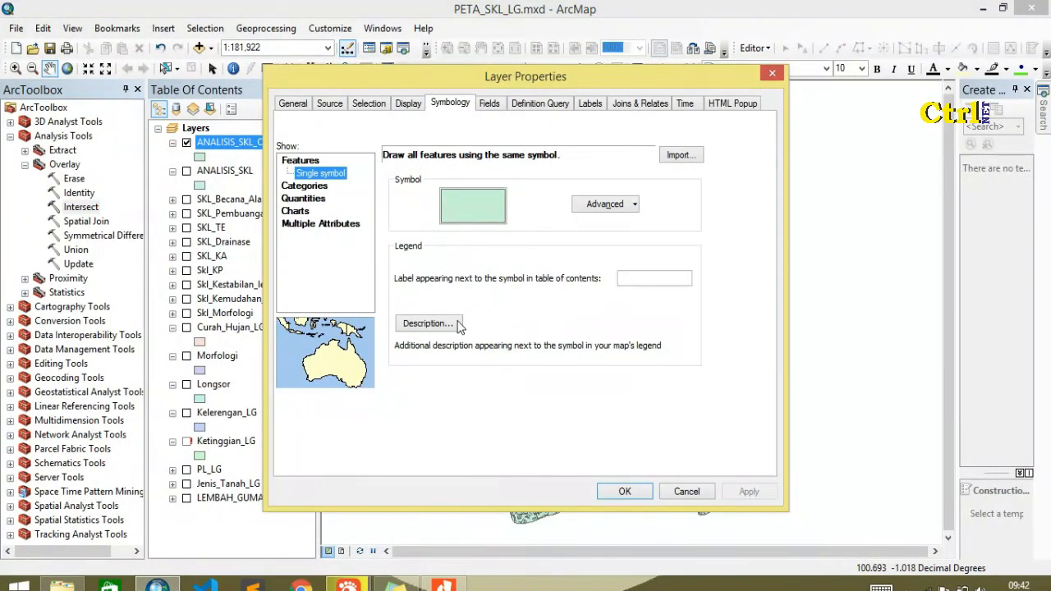
left_click(304, 187)
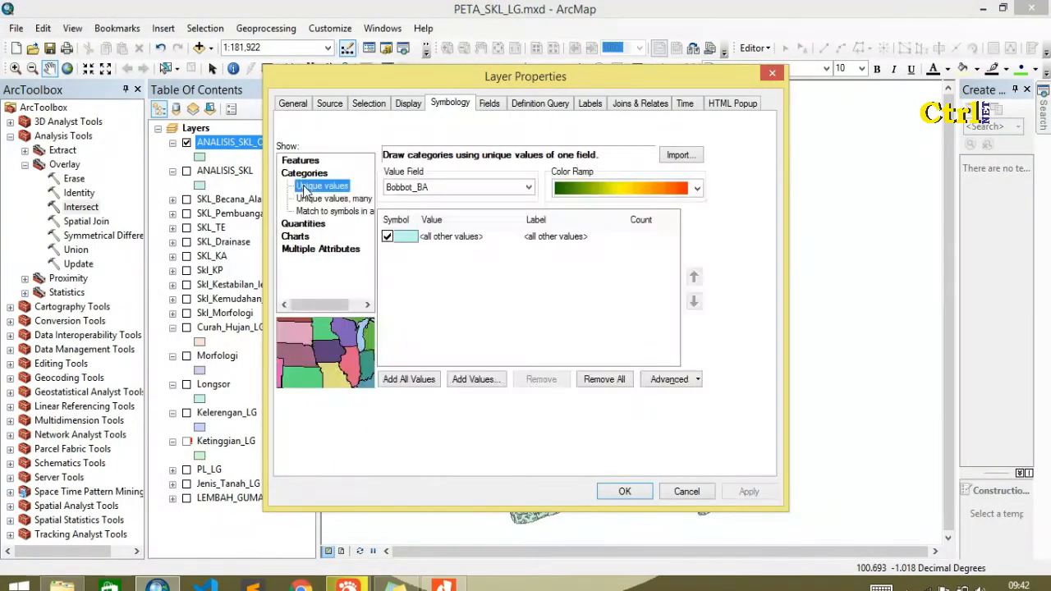
left_click(483, 190)
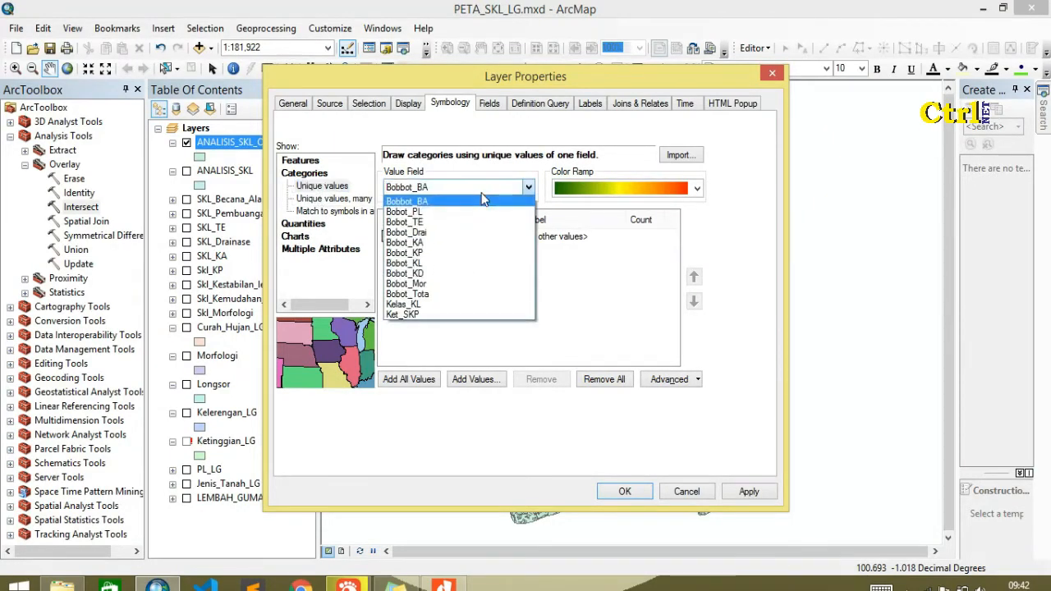
left_click(439, 315)
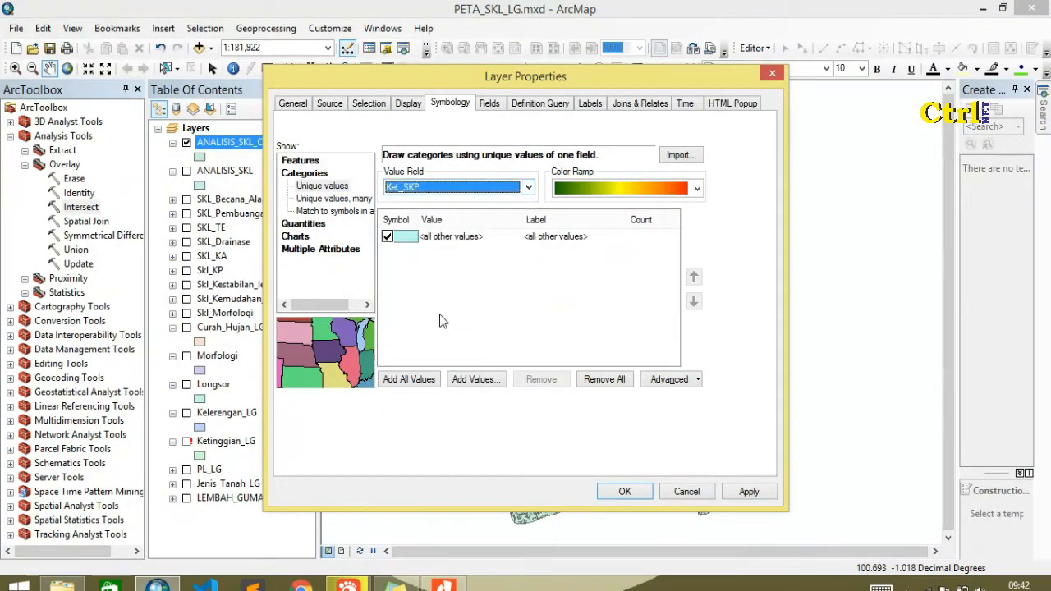
left_click(413, 386)
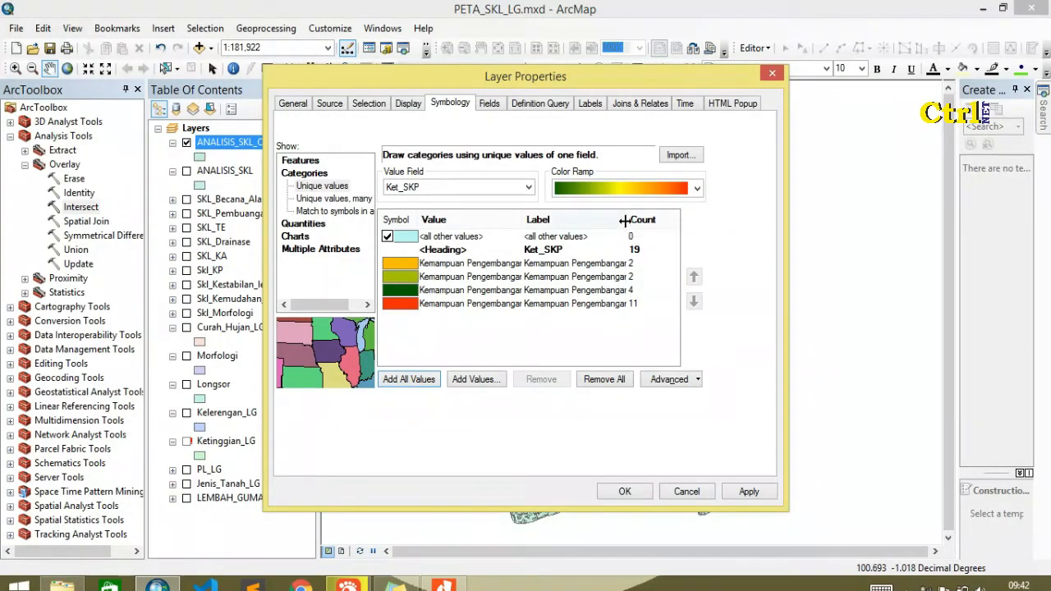
Widen the Label column and reorder the Ket_SKP classes as Rendah, Sedang, Tinggi, Sangat Tinggi
left_click_drag(624, 220, 672, 220)
left_click_drag(616, 362, 627, 365)
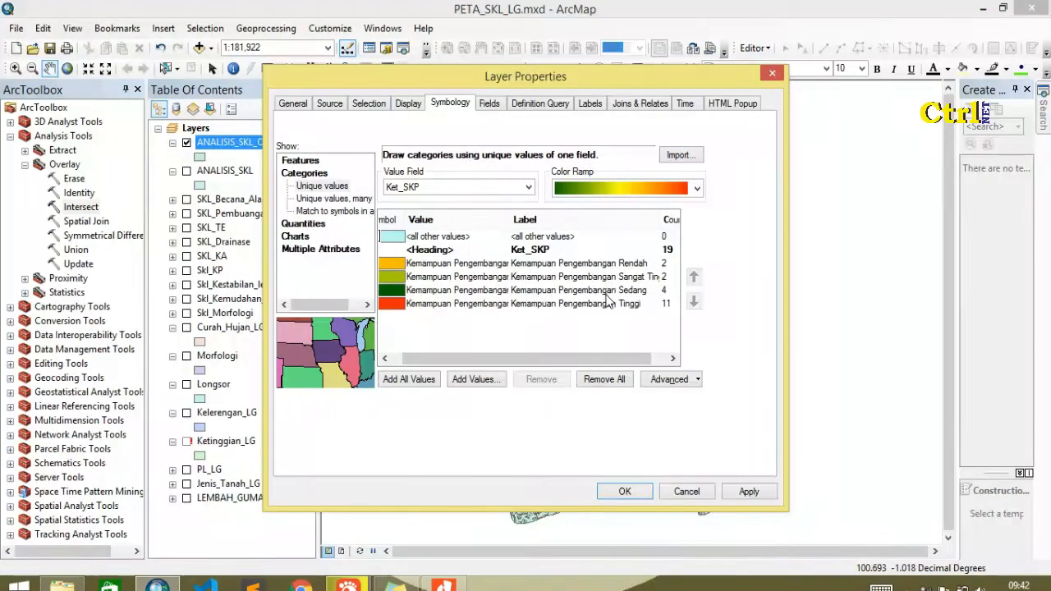
left_click(398, 294)
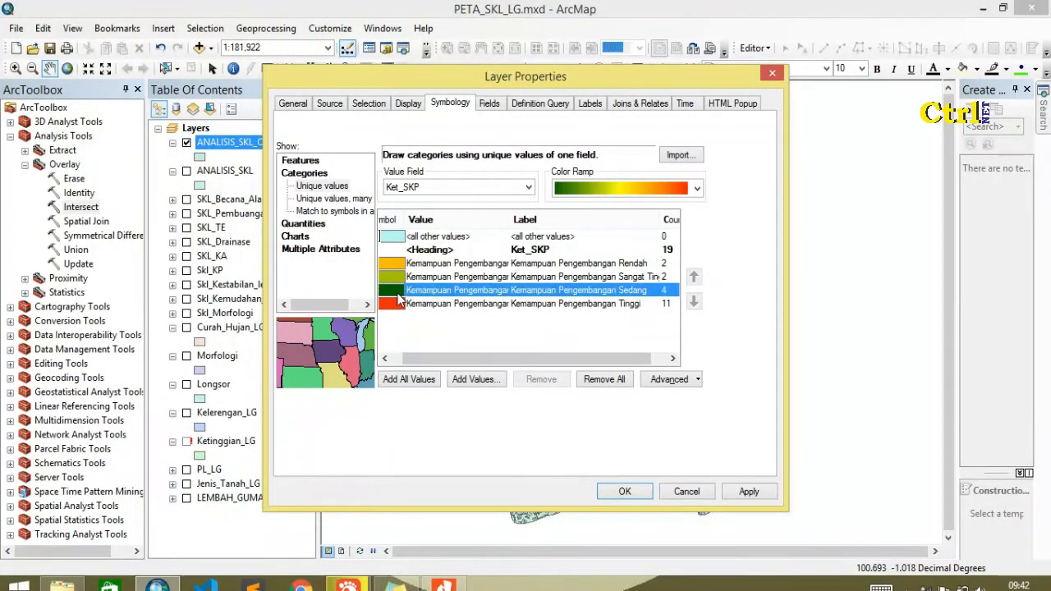
left_click(694, 278)
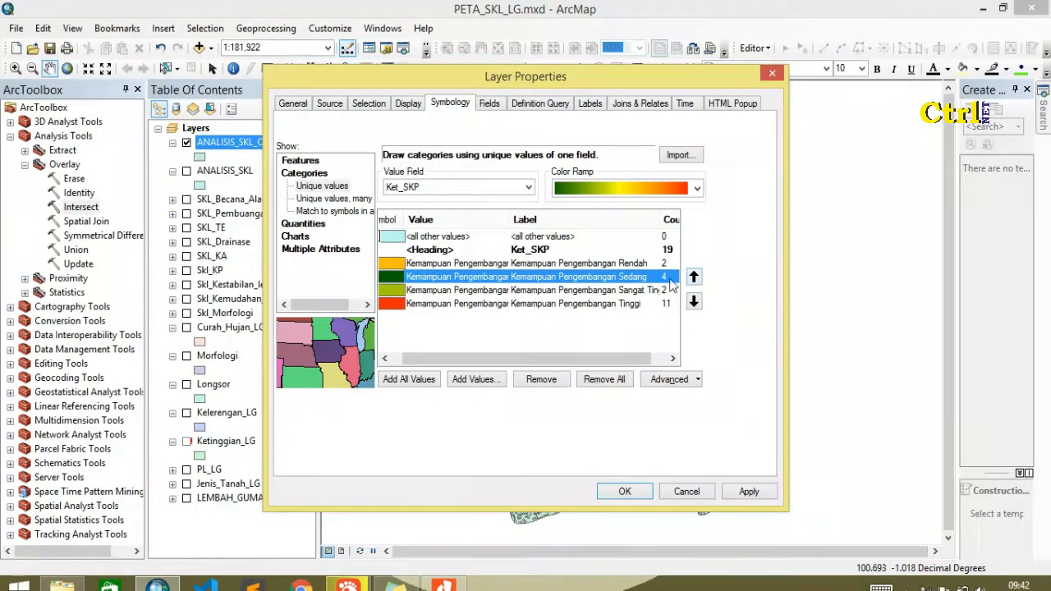
left_click(397, 305)
left_click(694, 278)
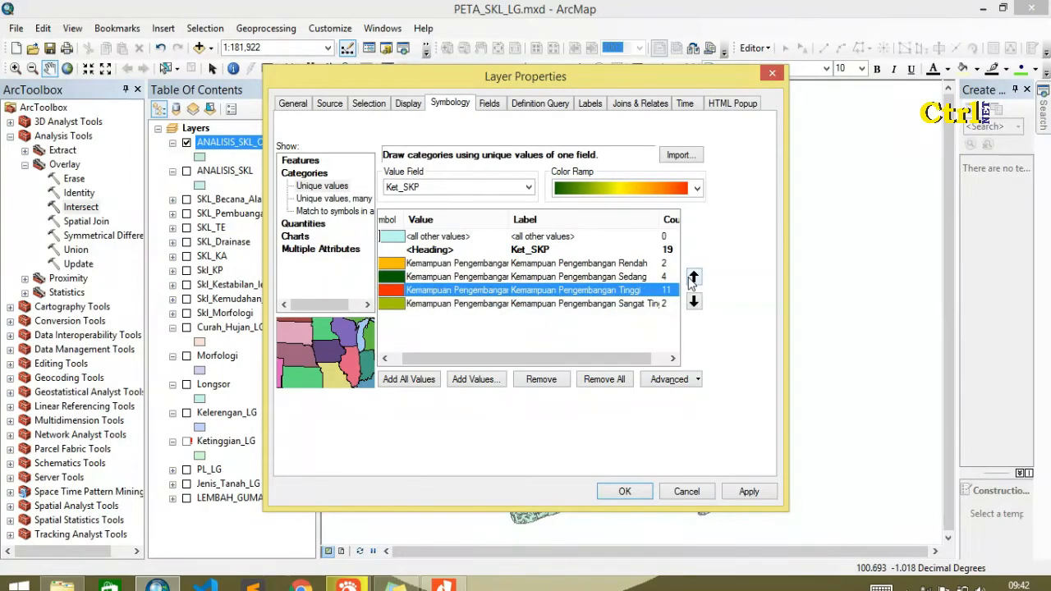
left_click(585, 322)
left_click_drag(560, 365, 548, 365)
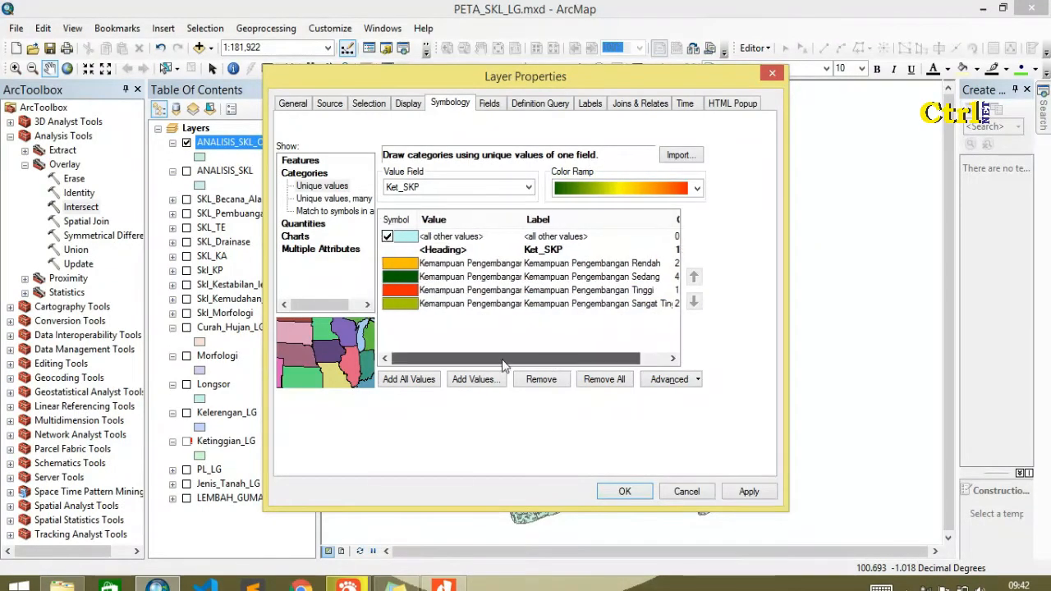
Reapply the green-to-red color ramp to the reordered classes and exclude the <all other values> symbol
left_click(691, 189)
left_click(680, 203)
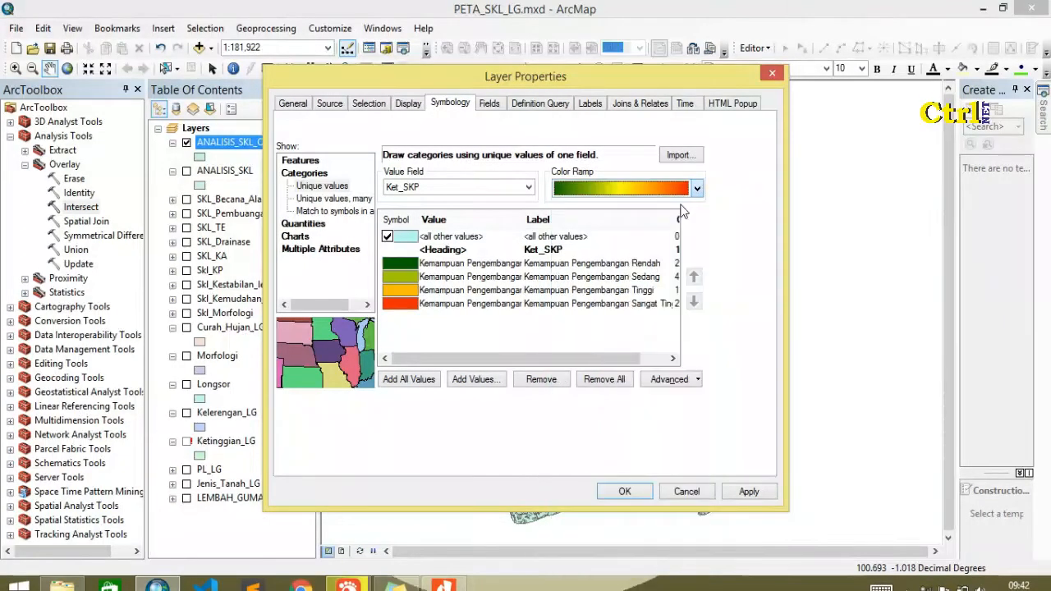
left_click(387, 236)
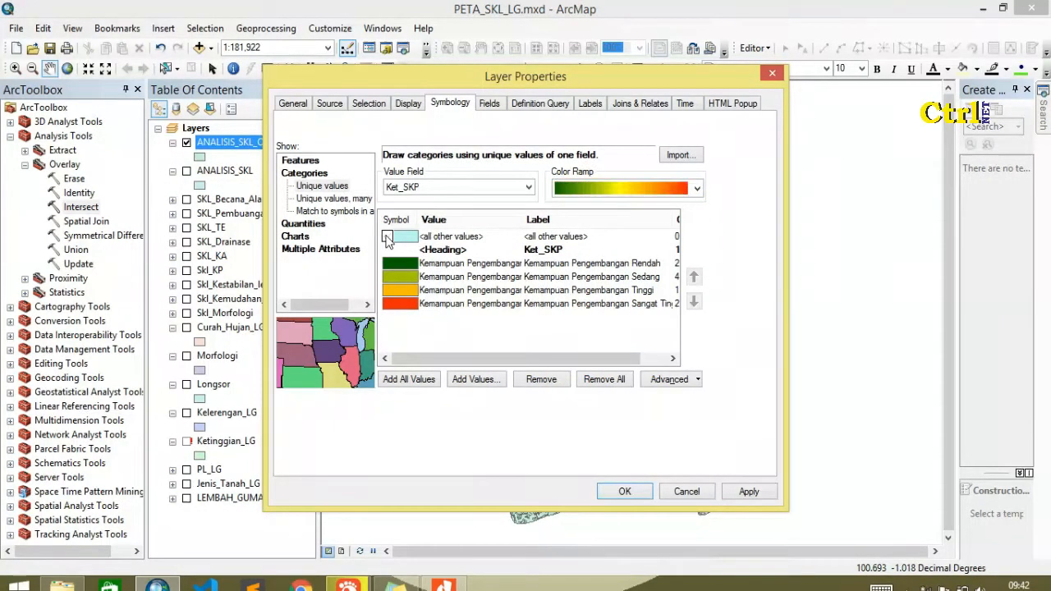
Set the outline of the Kemampuan Pengembangan Rendah class symbol to No Color
left_click(403, 267)
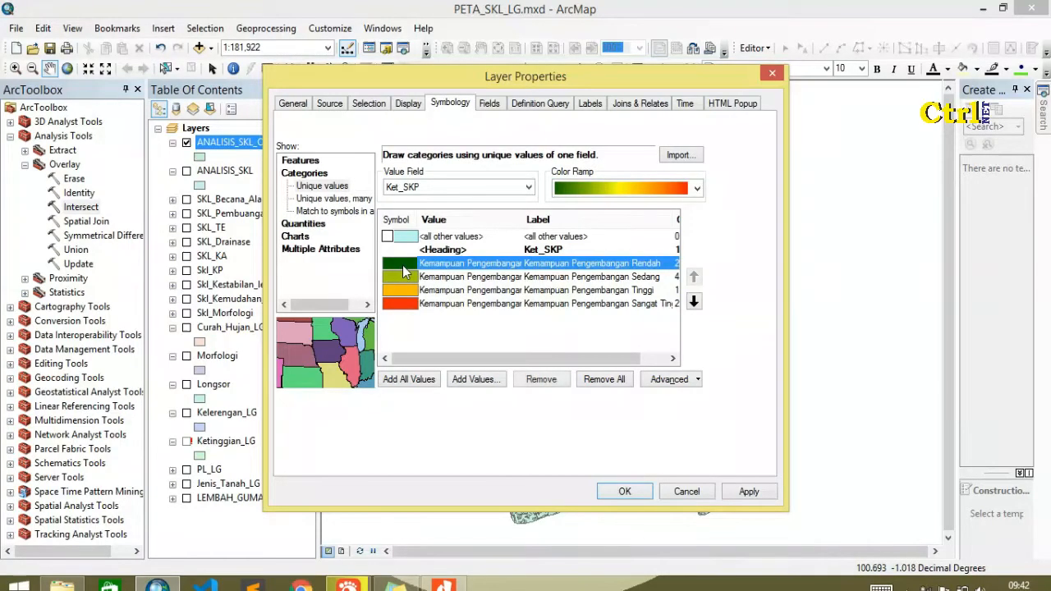
double_click(402, 267)
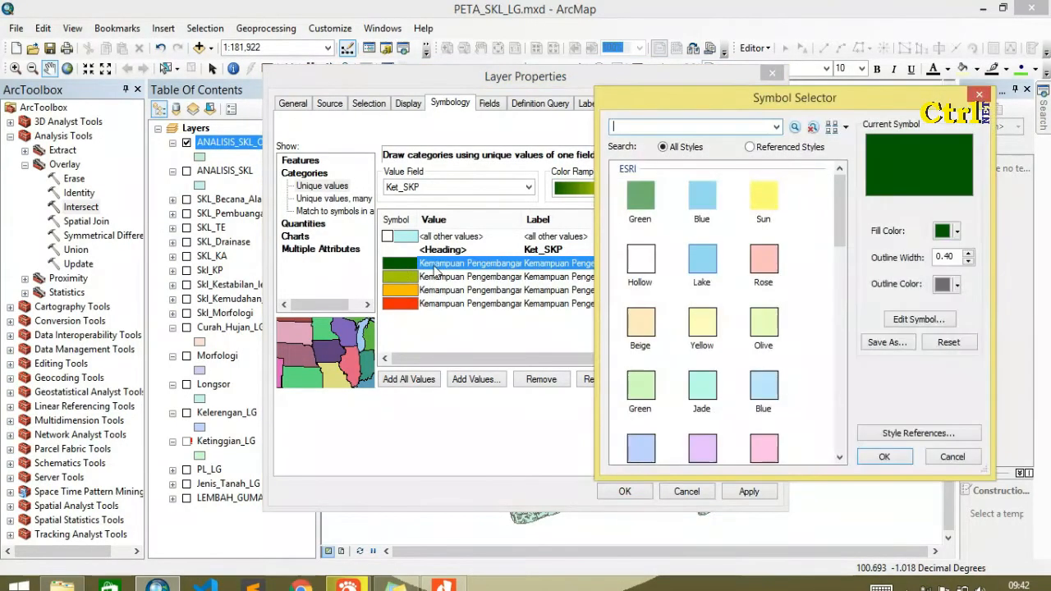
left_click(958, 285)
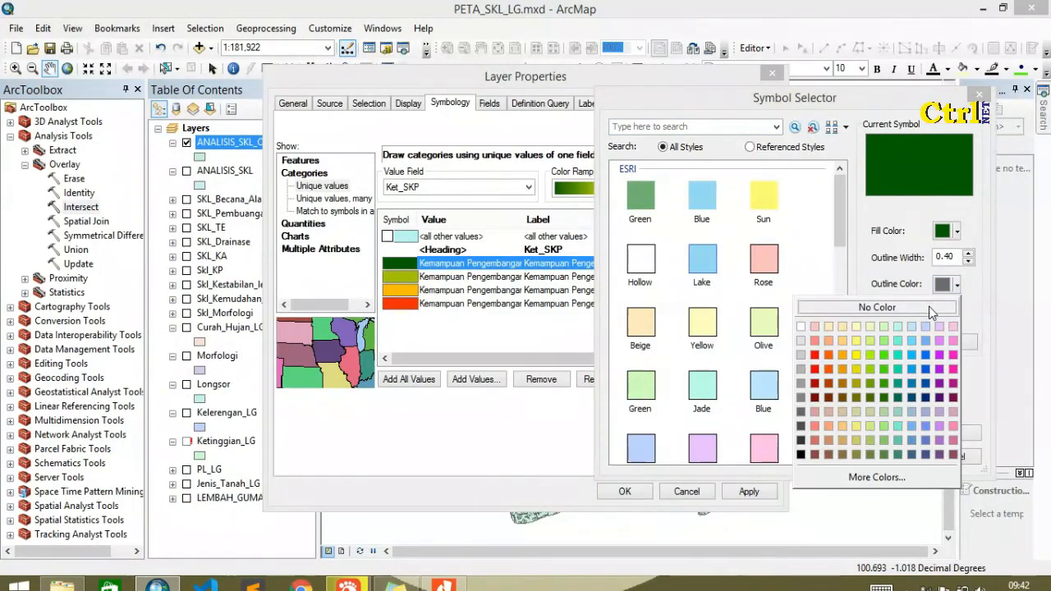
left_click(929, 307)
left_click(884, 457)
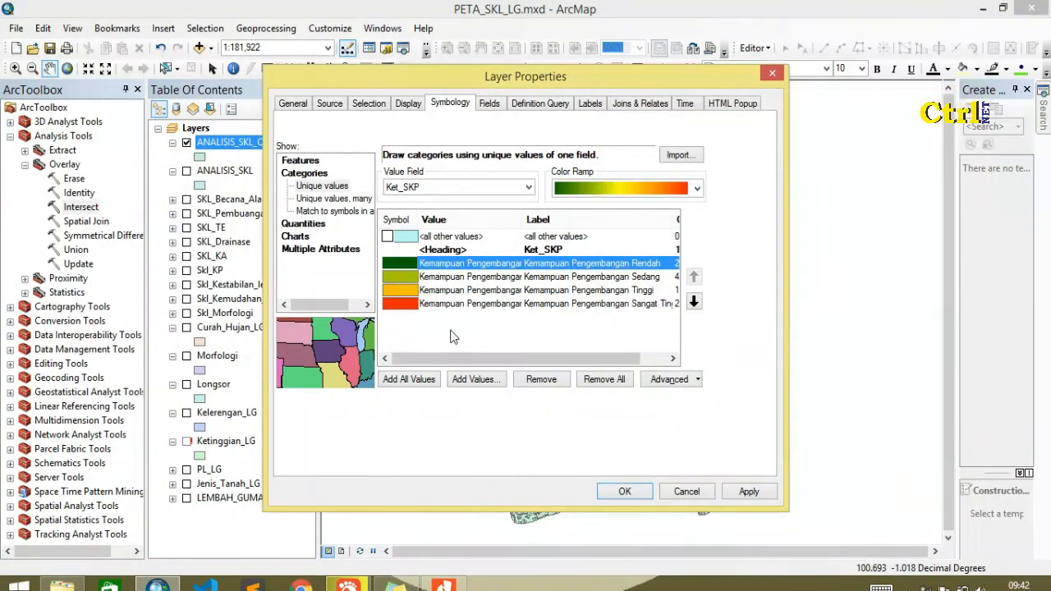
Set the outline of the Kemampuan Pengembangan Sedang class symbol to No Color
double_click(393, 278)
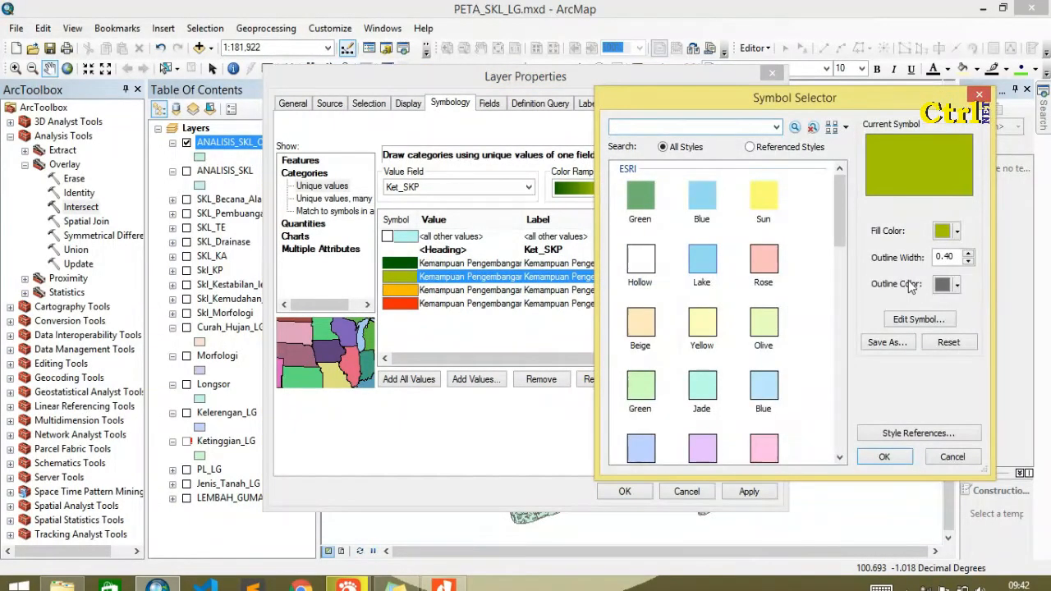
left_click(958, 285)
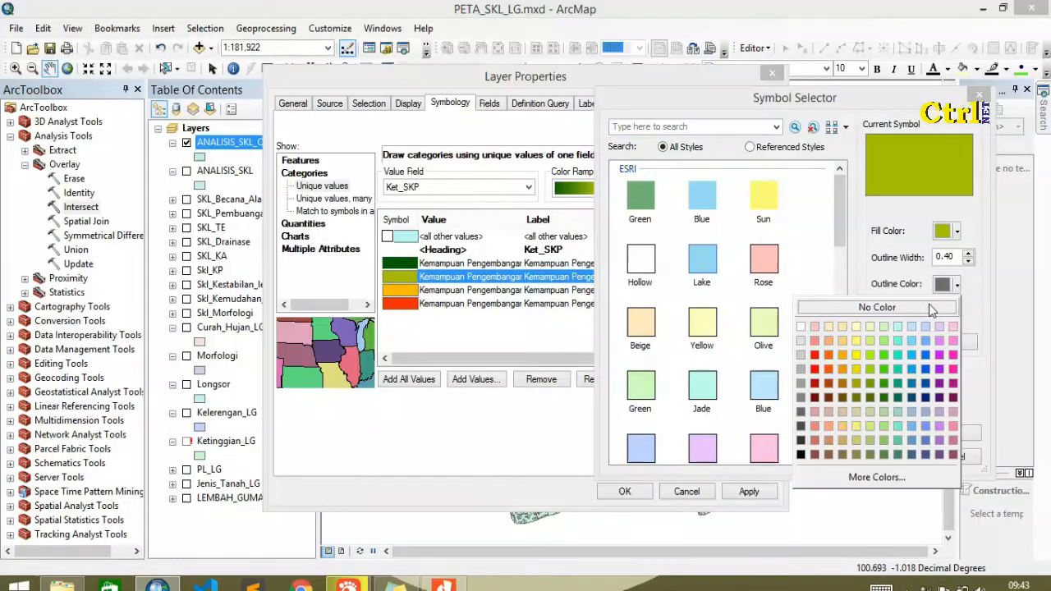
left_click(929, 306)
left_click(885, 457)
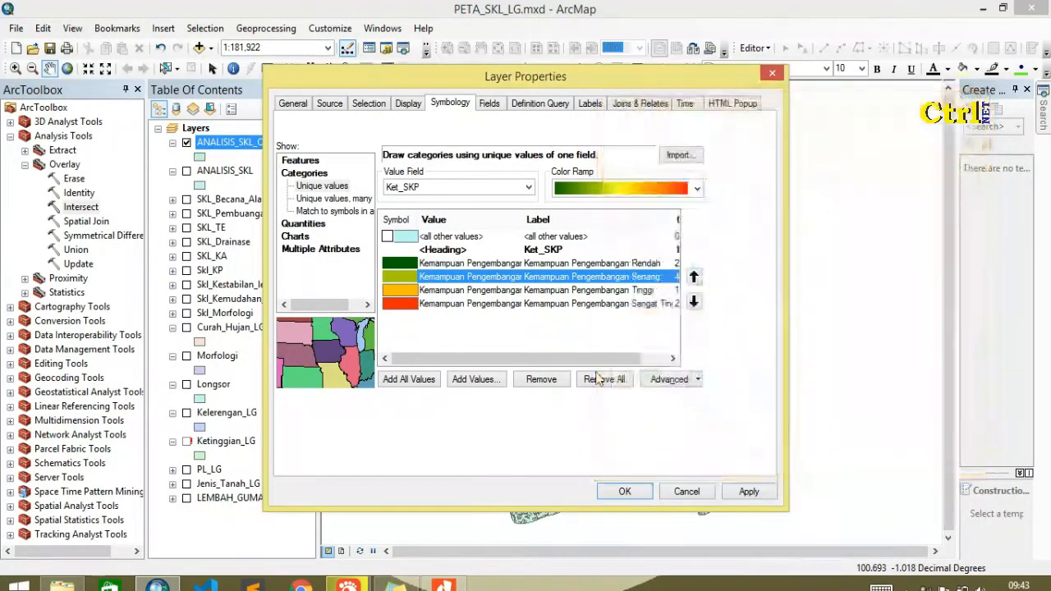
Set the outline of the Kemampuan Pengembangan Tinggi class symbol to No Color
double_click(408, 294)
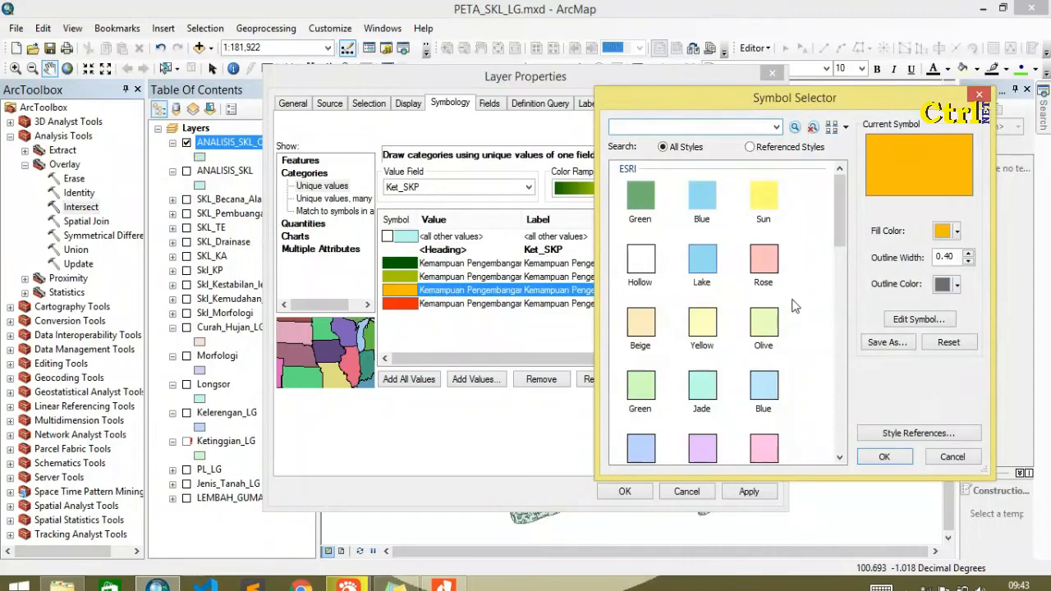
left_click(958, 285)
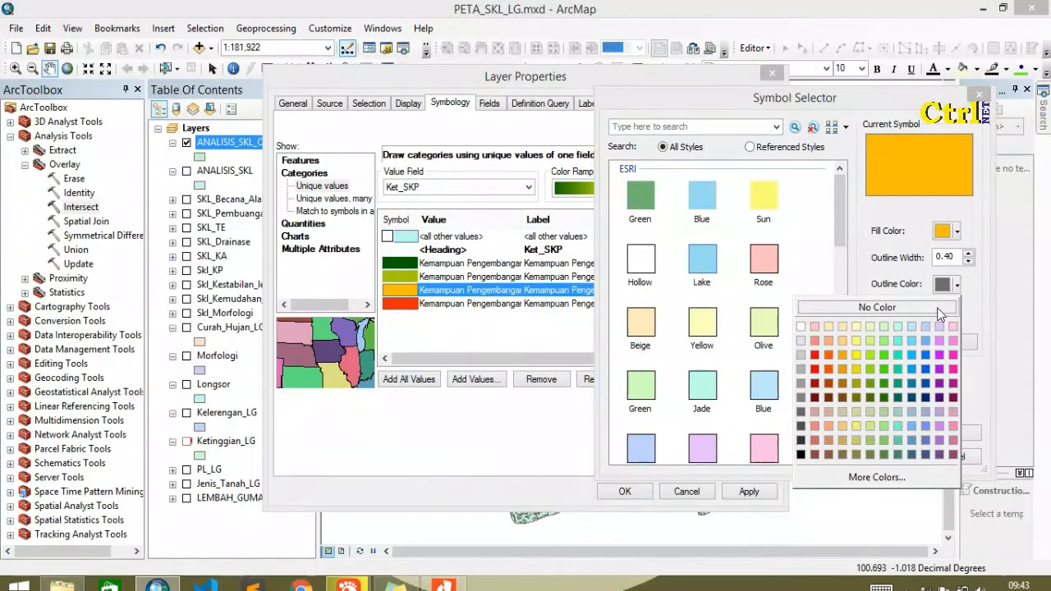
left_click(926, 306)
left_click(881, 457)
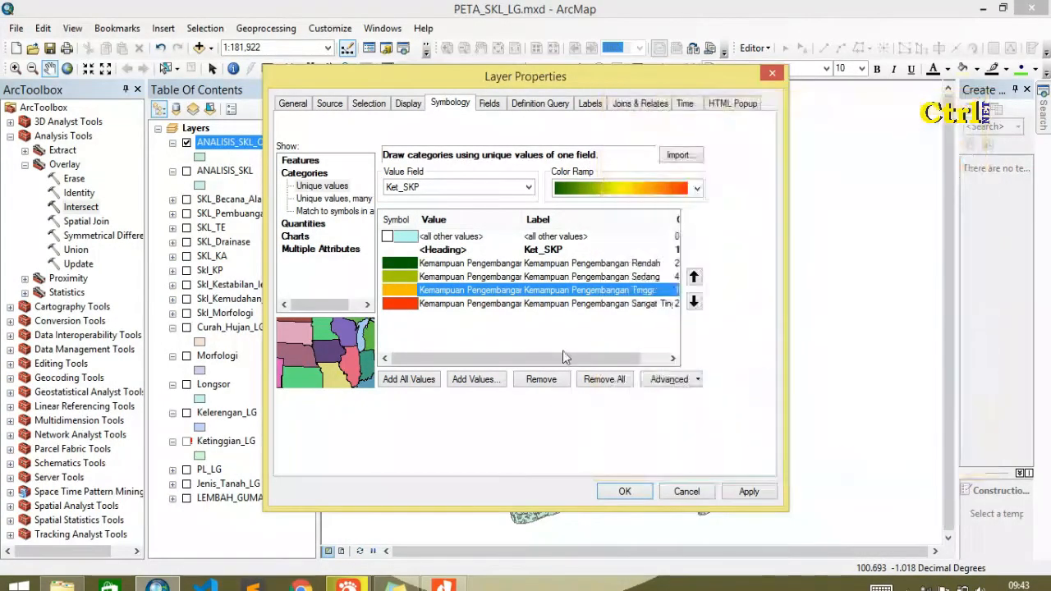
Set the outline of the Kemampuan Pengembangan Sangat Tinggi class symbol to No Color and apply the symbology to the layer
double_click(401, 305)
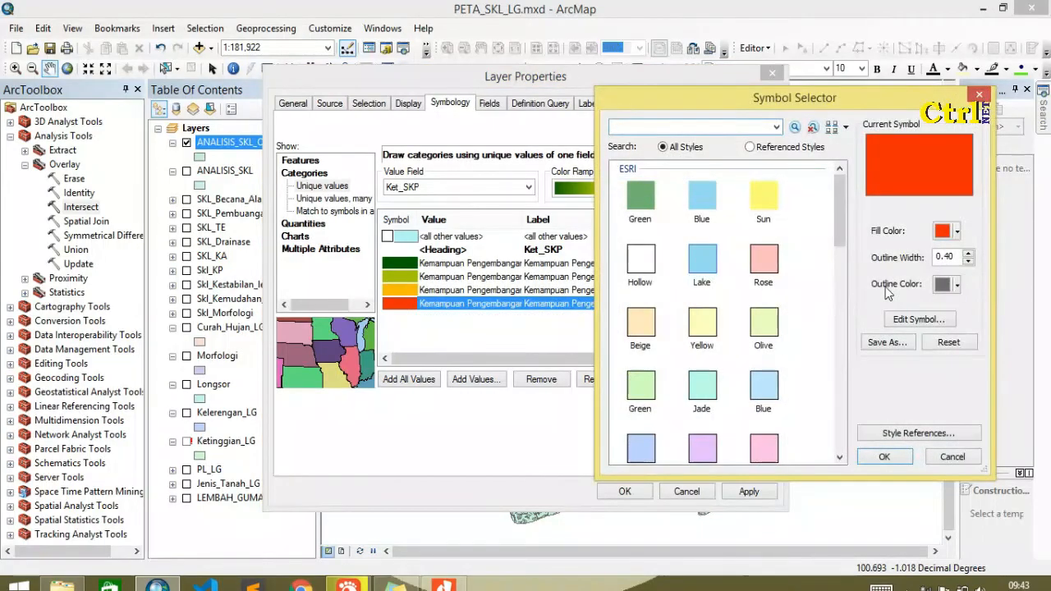
left_click(957, 285)
left_click(923, 305)
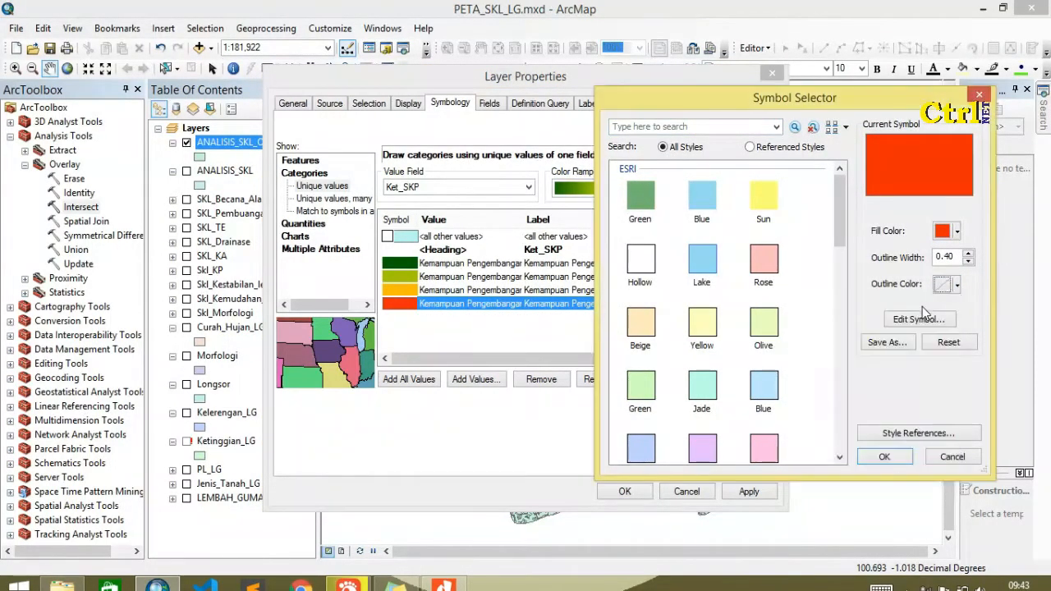
left_click(887, 458)
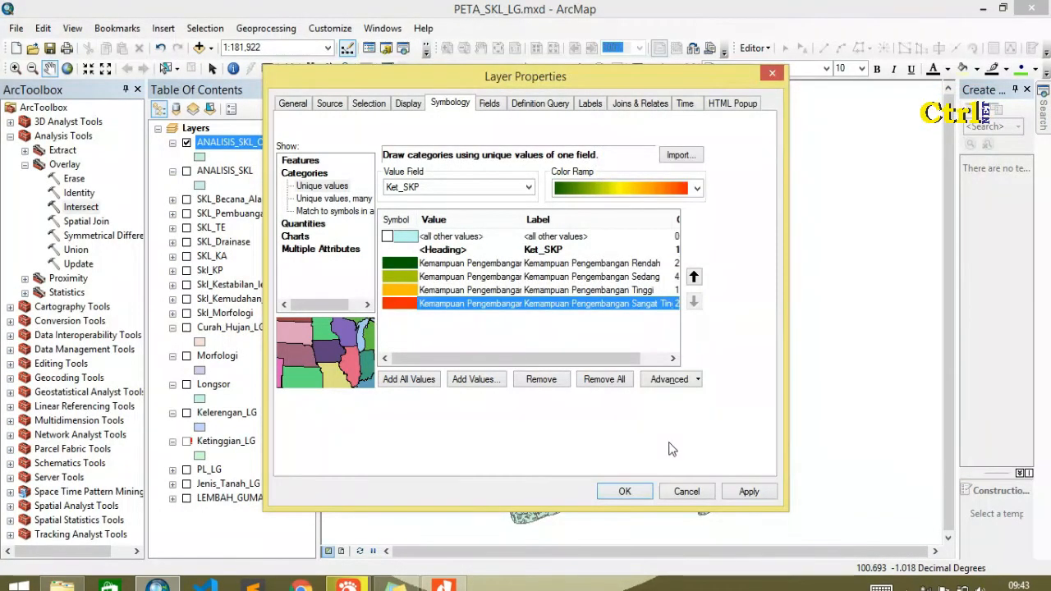
left_click(625, 491)
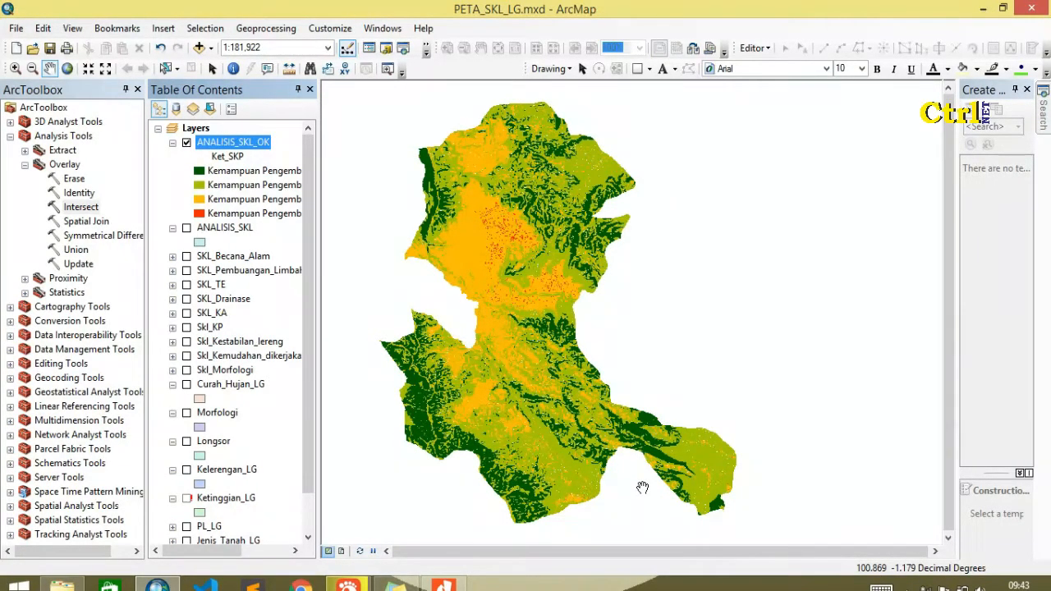
Examine the distribution of the development capability classes on the map, close up around the red areas and at full extent
left_click(51, 68)
left_click_drag(472, 249, 514, 237)
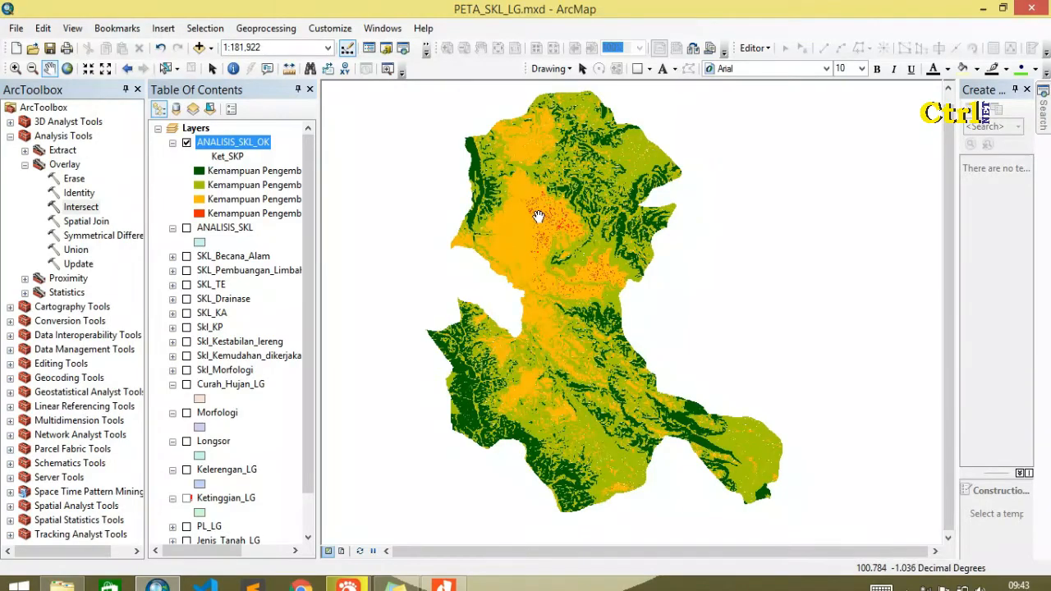
left_click(14, 68)
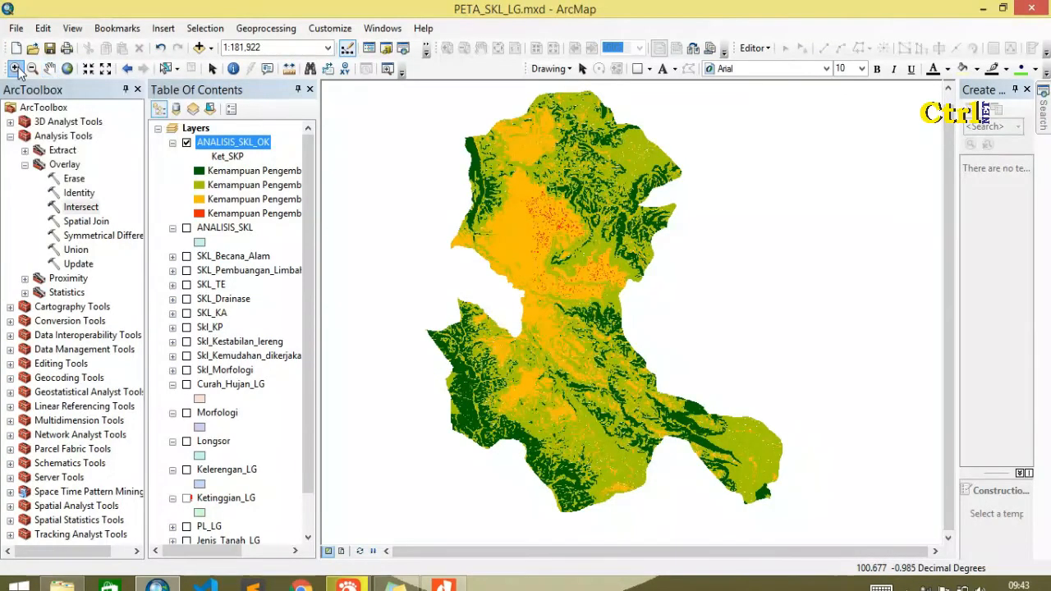
left_click_drag(478, 179, 619, 295)
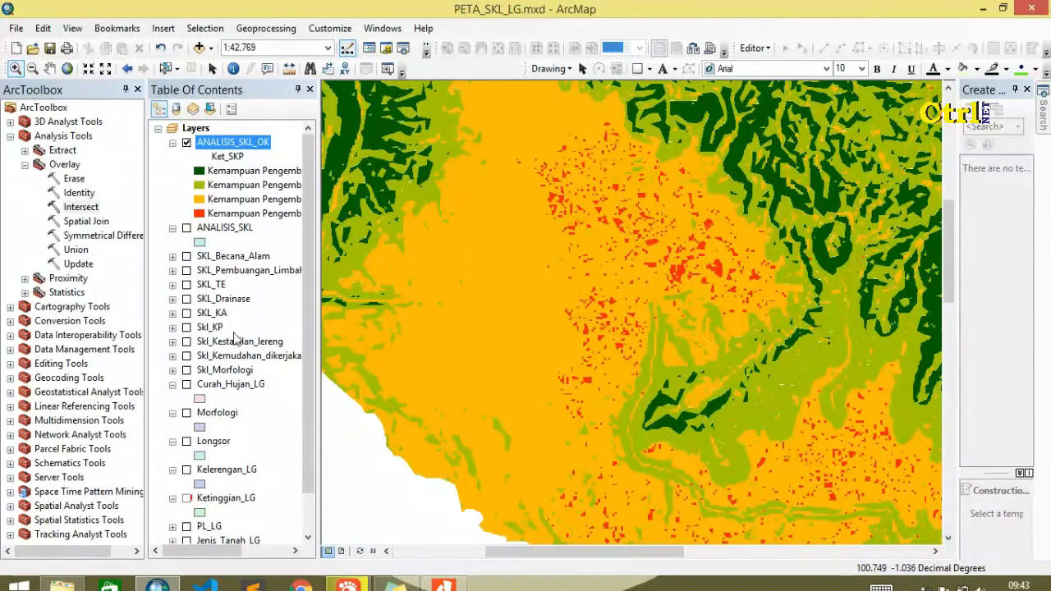
left_click_drag(204, 551, 234, 553)
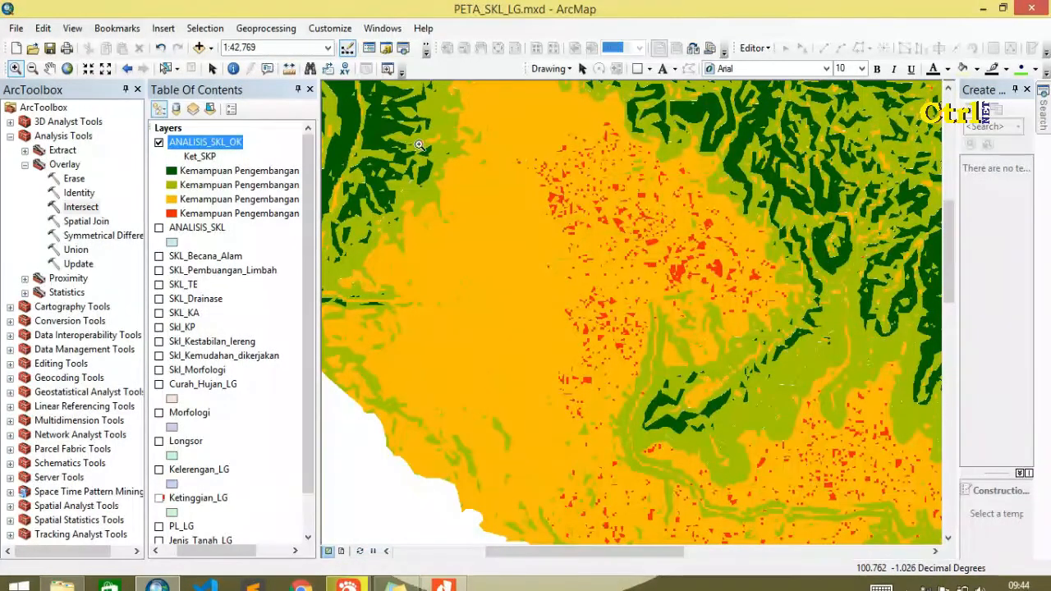
left_click(32, 68)
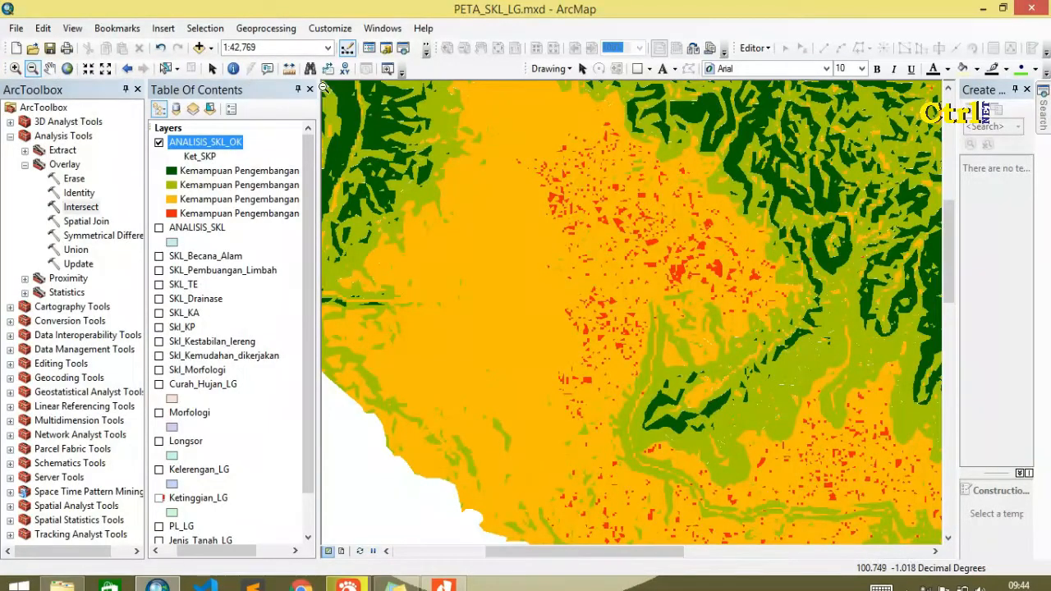
left_click_drag(430, 125, 800, 362)
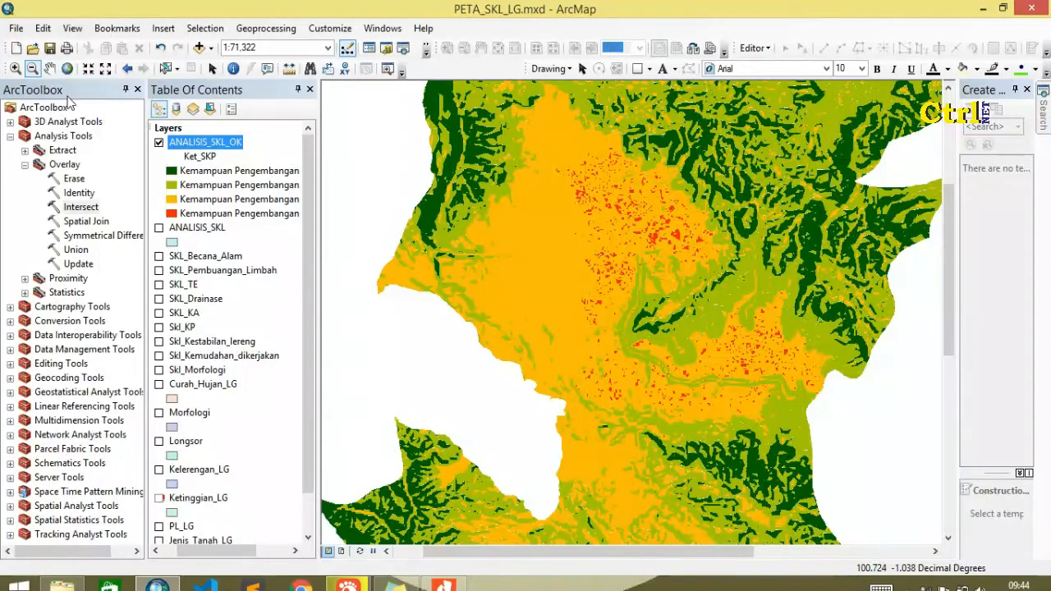
left_click(61, 70)
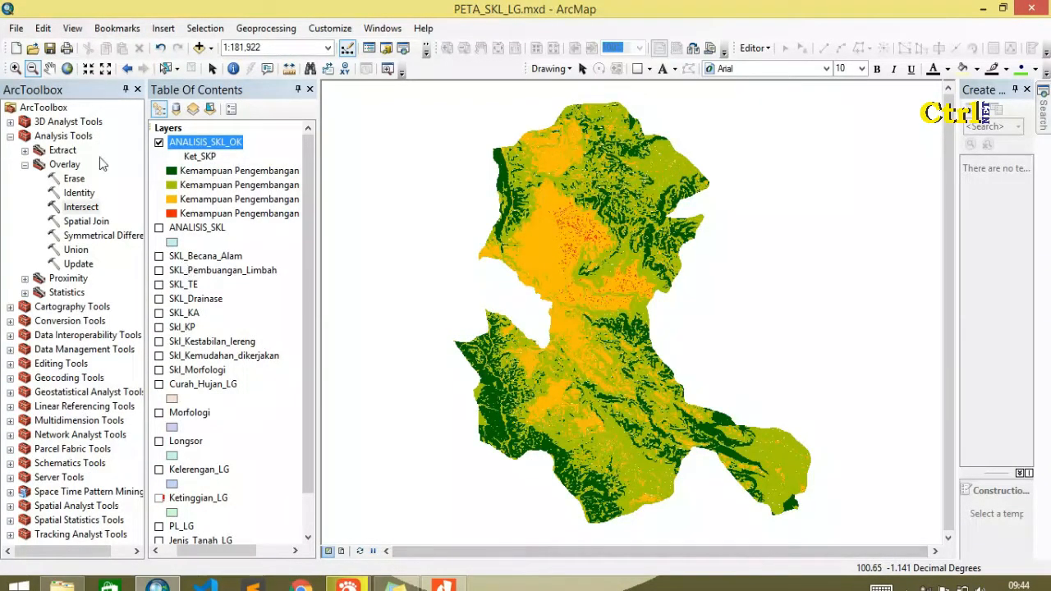
left_click(213, 70)
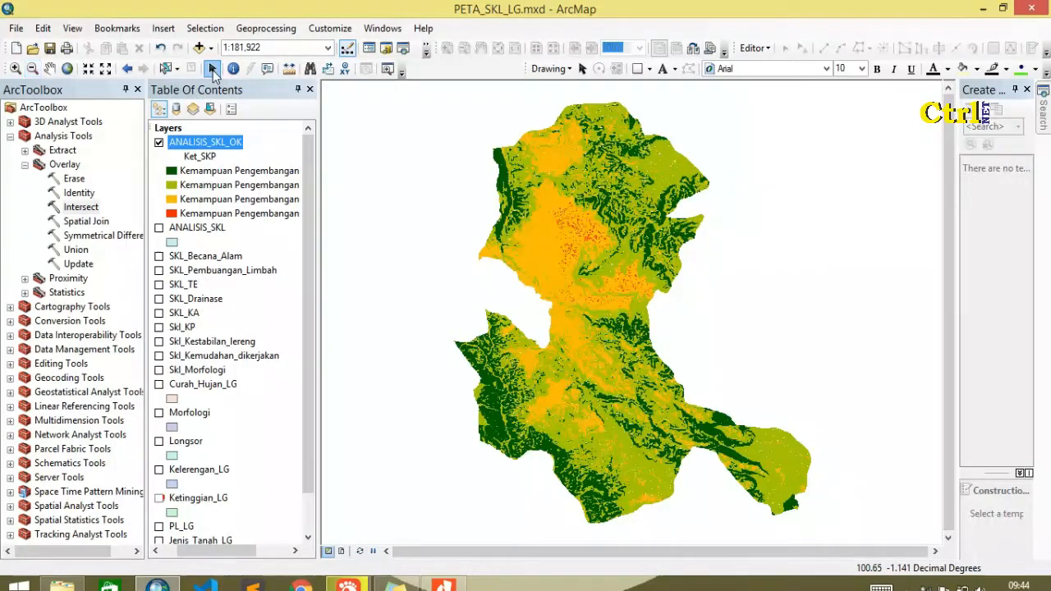